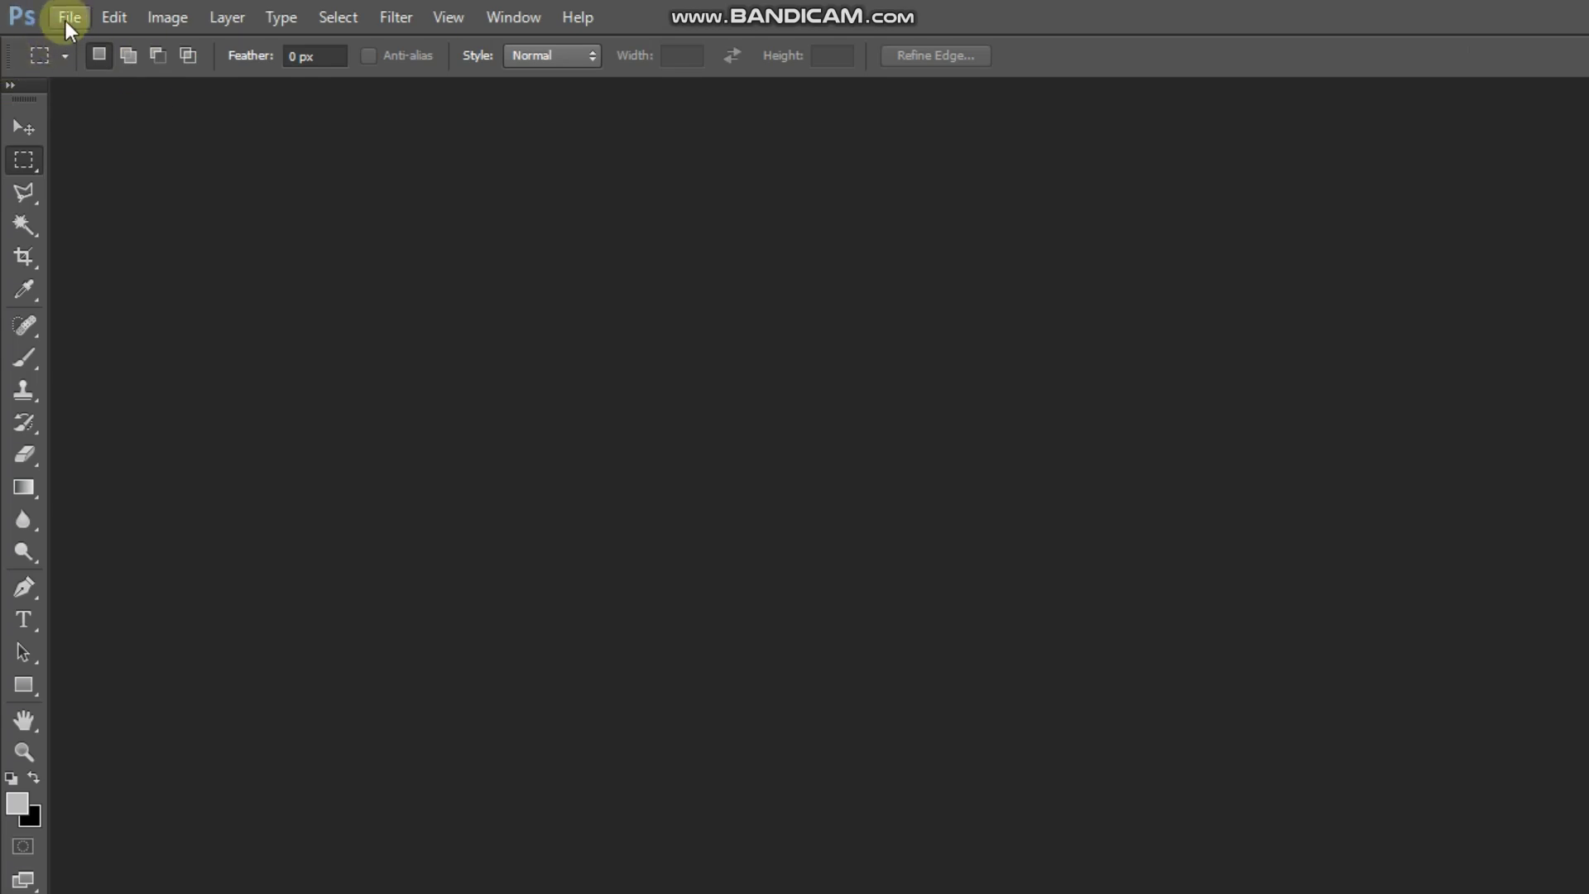
# Bring up File > Open and browse This PC's top-level folders and drives.
pyautogui.click(66, 15)
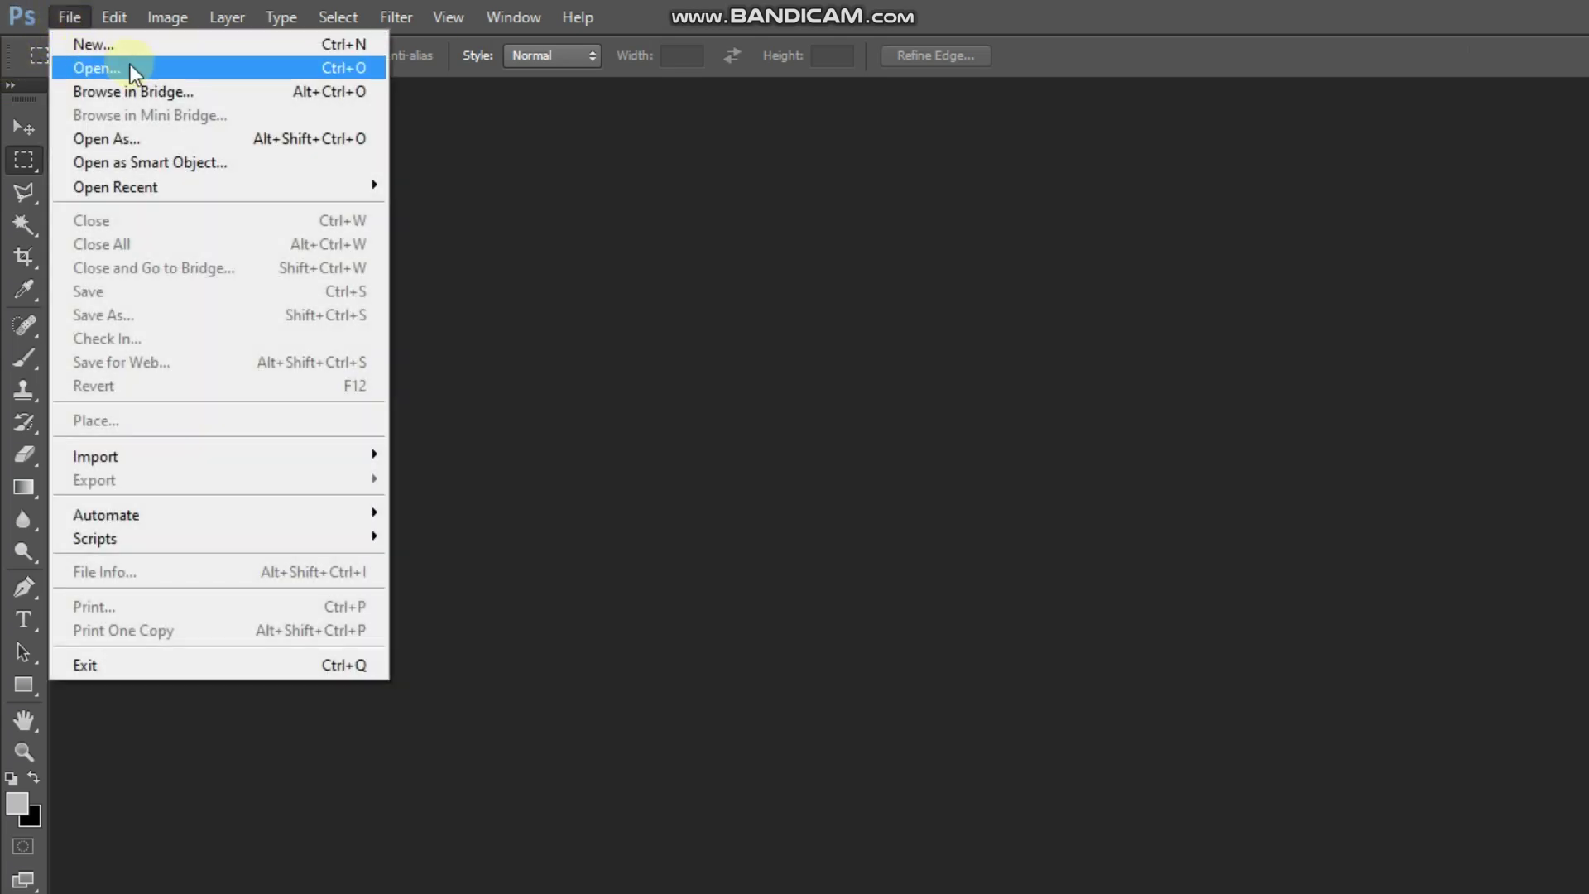
pyautogui.click(104, 69)
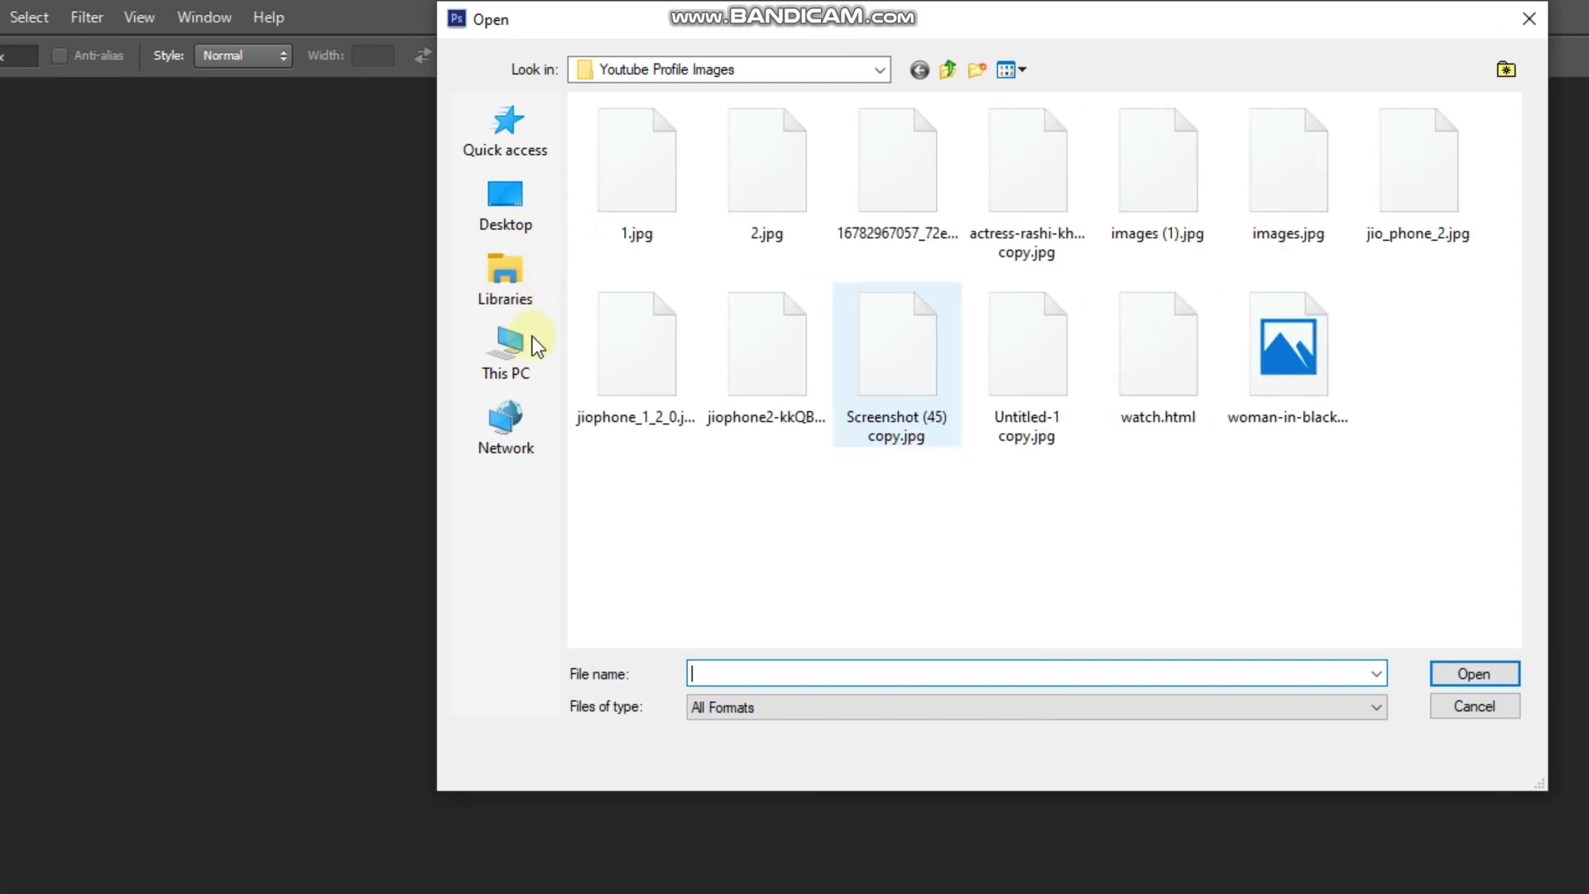
pyautogui.click(505, 354)
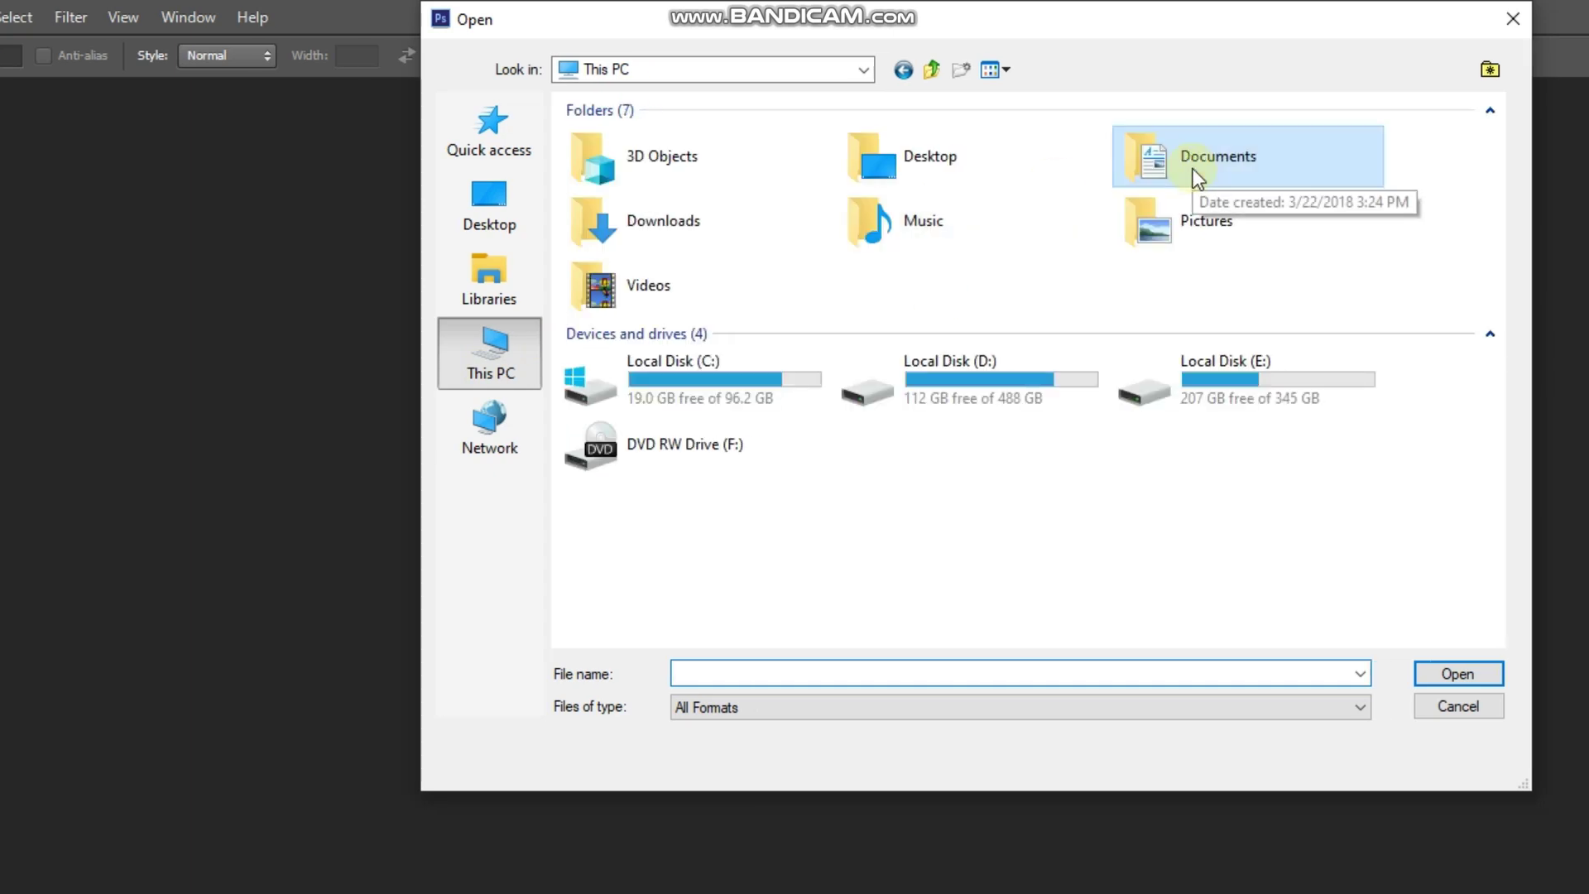
# Enter the photos folder, look through the JPG thumbnails and select the blue-scooter photo.
pyautogui.doubleClick(633, 231)
pyautogui.scroll(-3, 972, 336)
pyautogui.scroll(-3, 972, 336)
pyautogui.scroll(-3, 971, 336)
pyautogui.scroll(3, 972, 336)
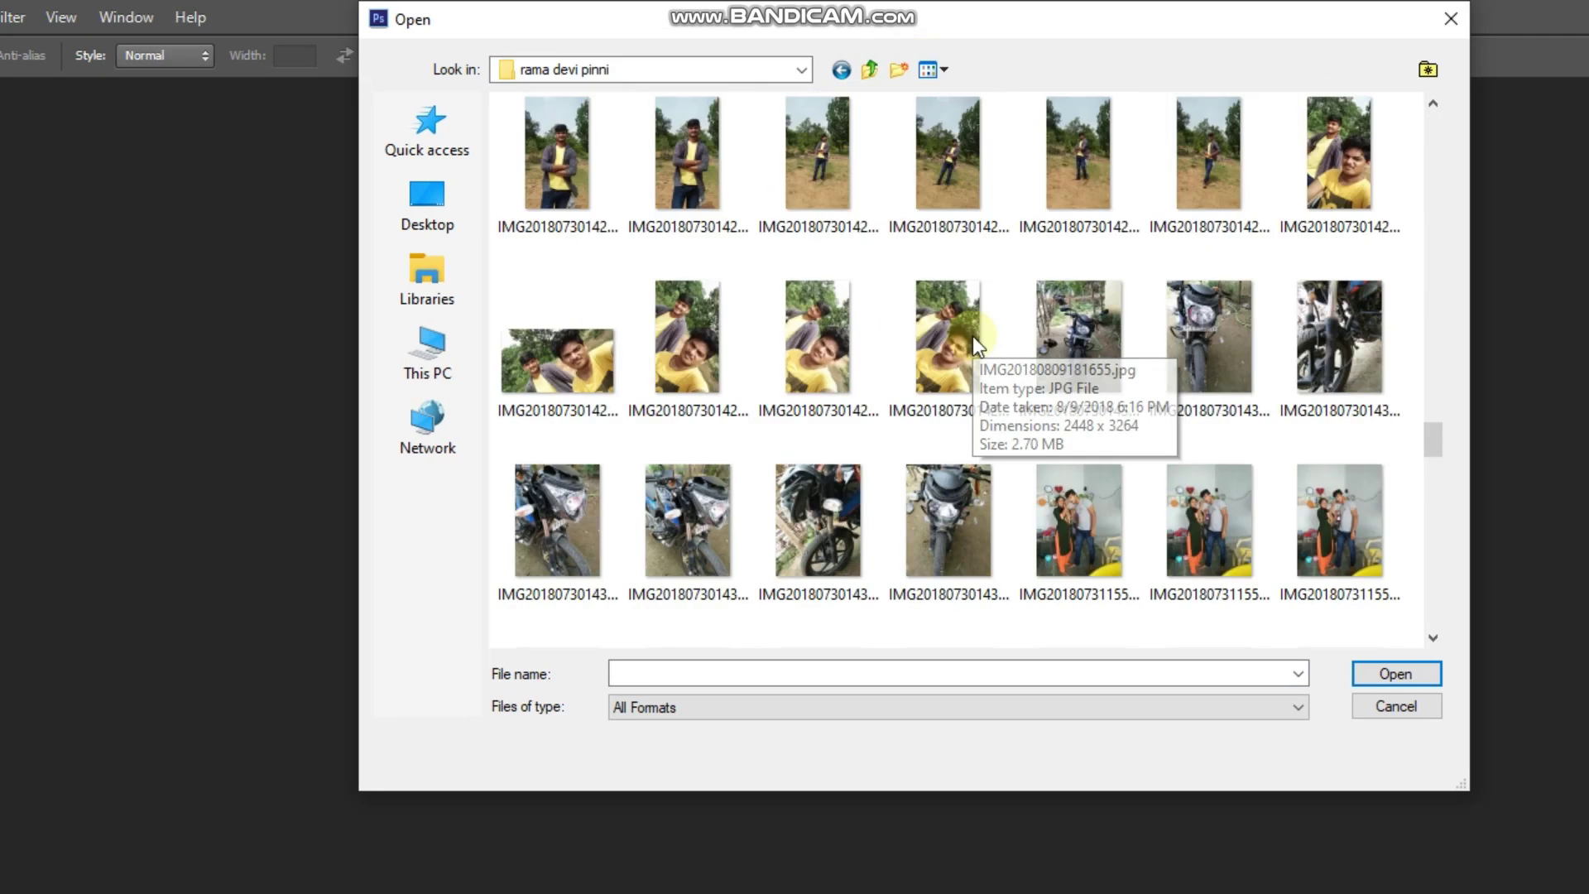
pyautogui.scroll(3, 972, 336)
pyautogui.scroll(3, 972, 336)
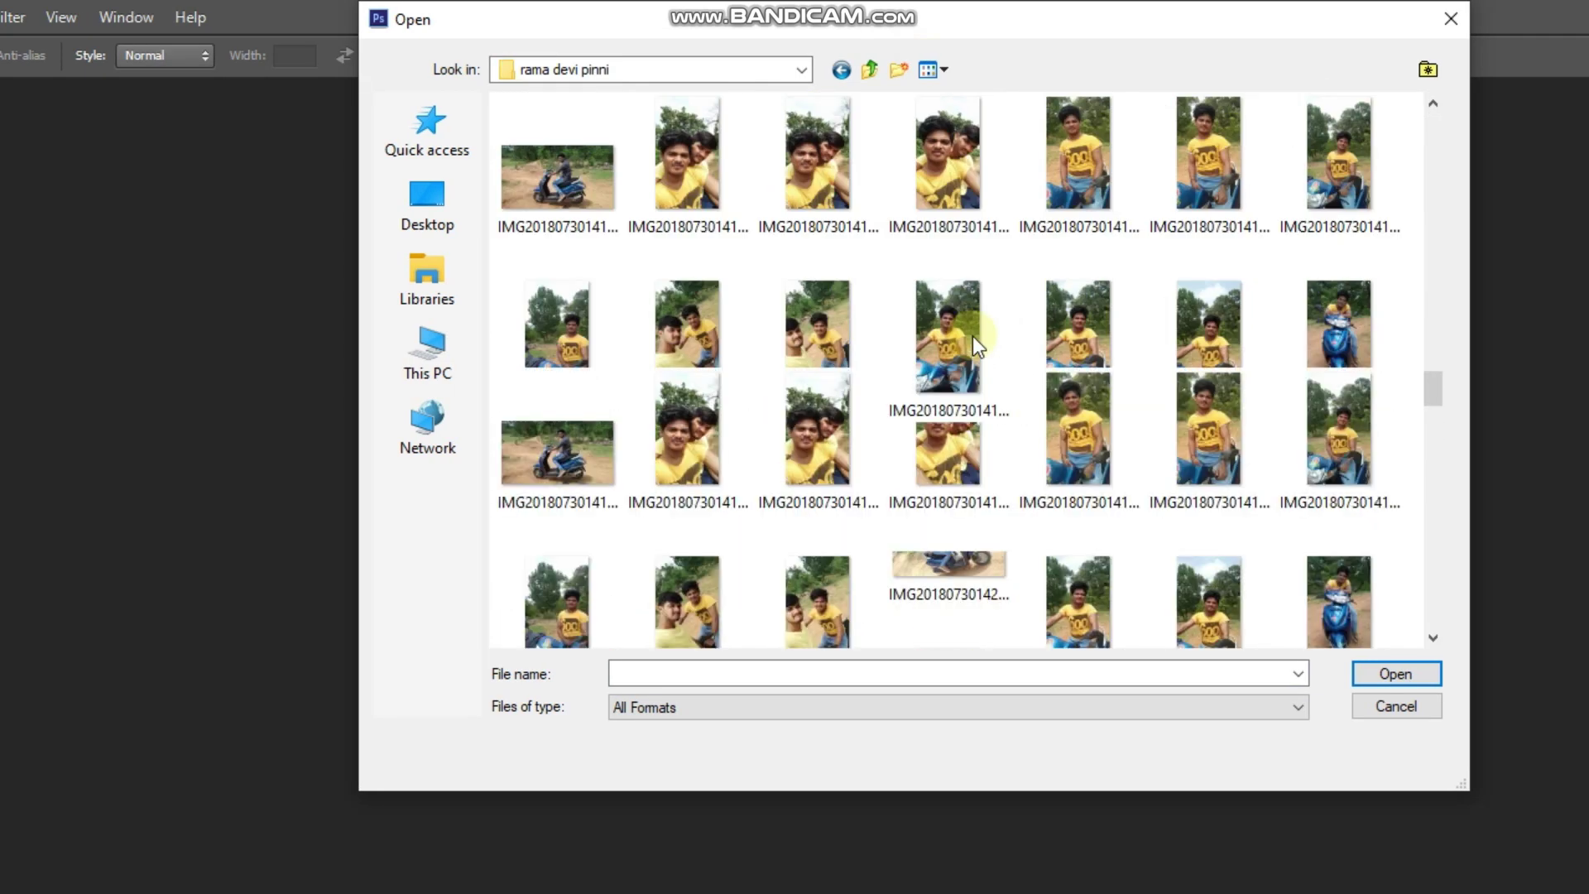
pyautogui.scroll(3, 972, 336)
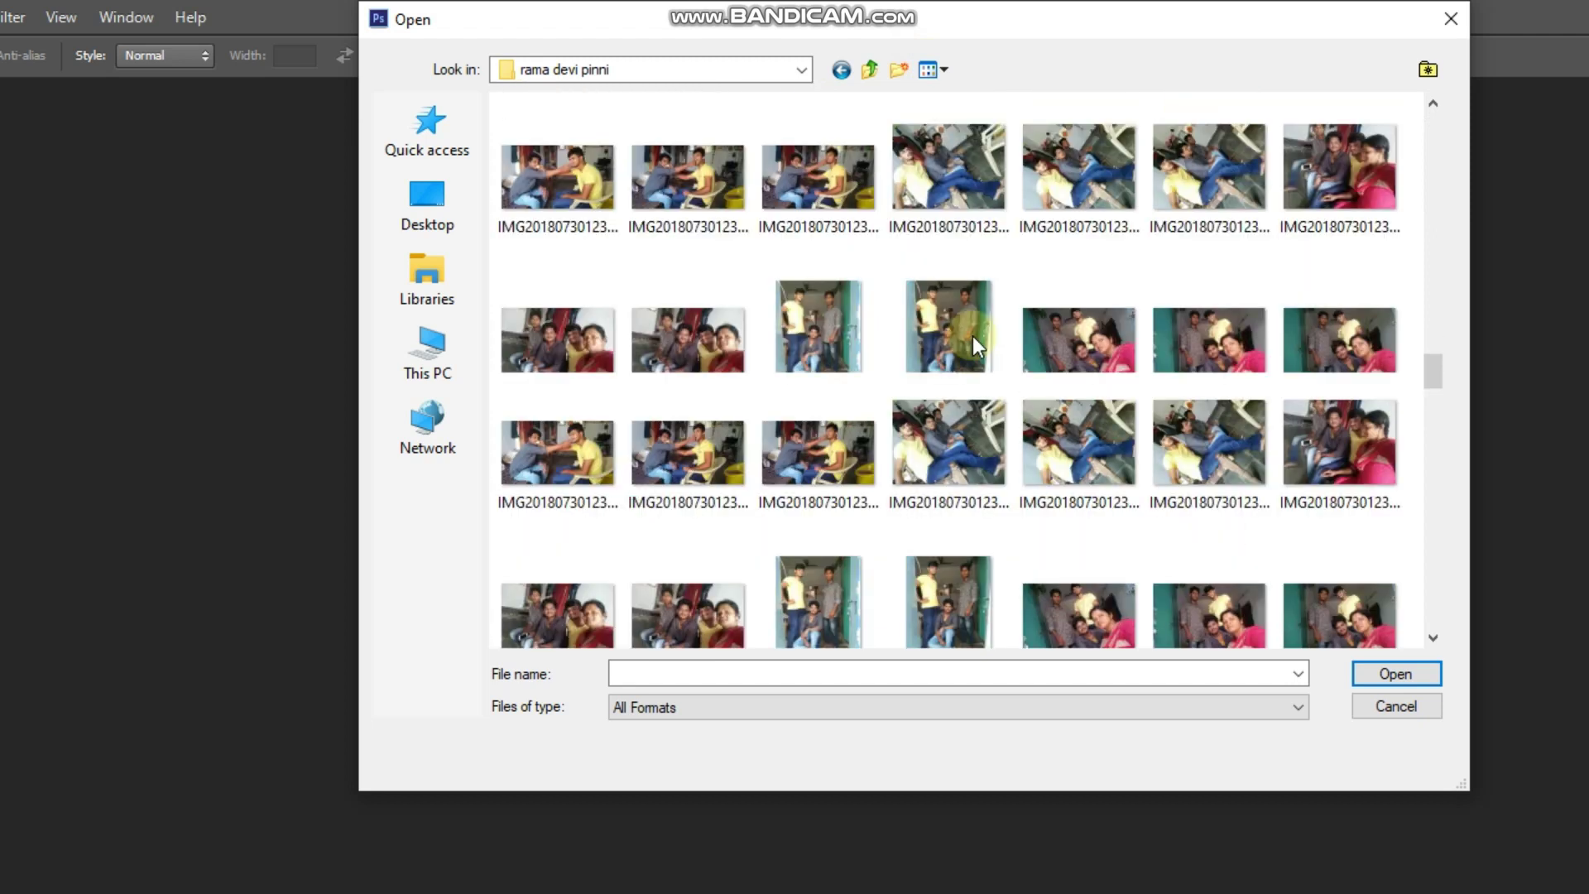
pyautogui.scroll(-3, 972, 336)
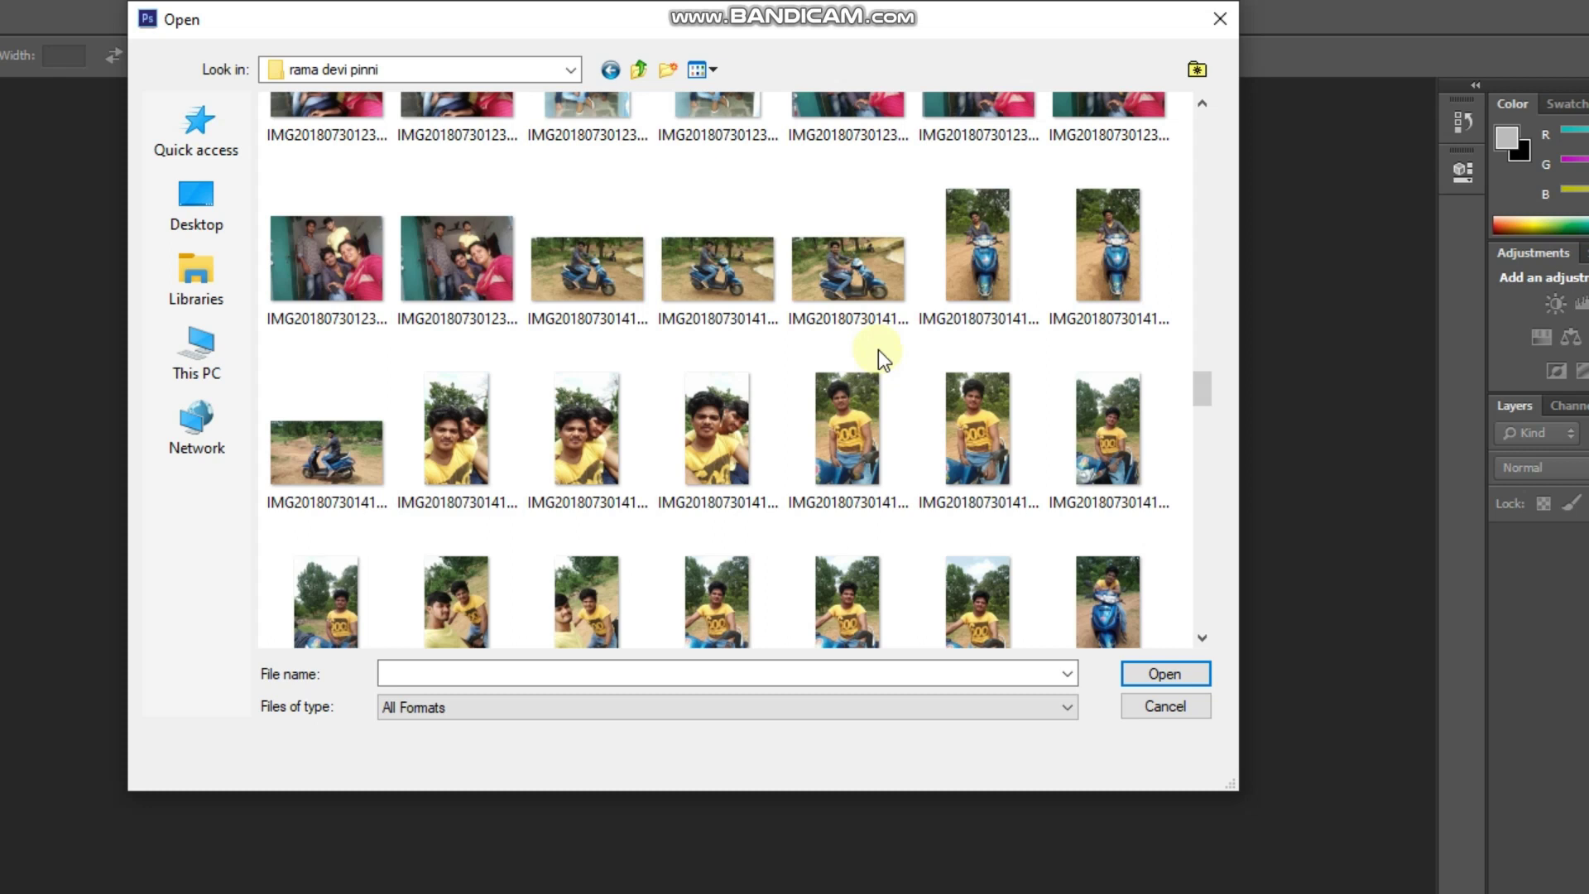
pyautogui.click(1091, 250)
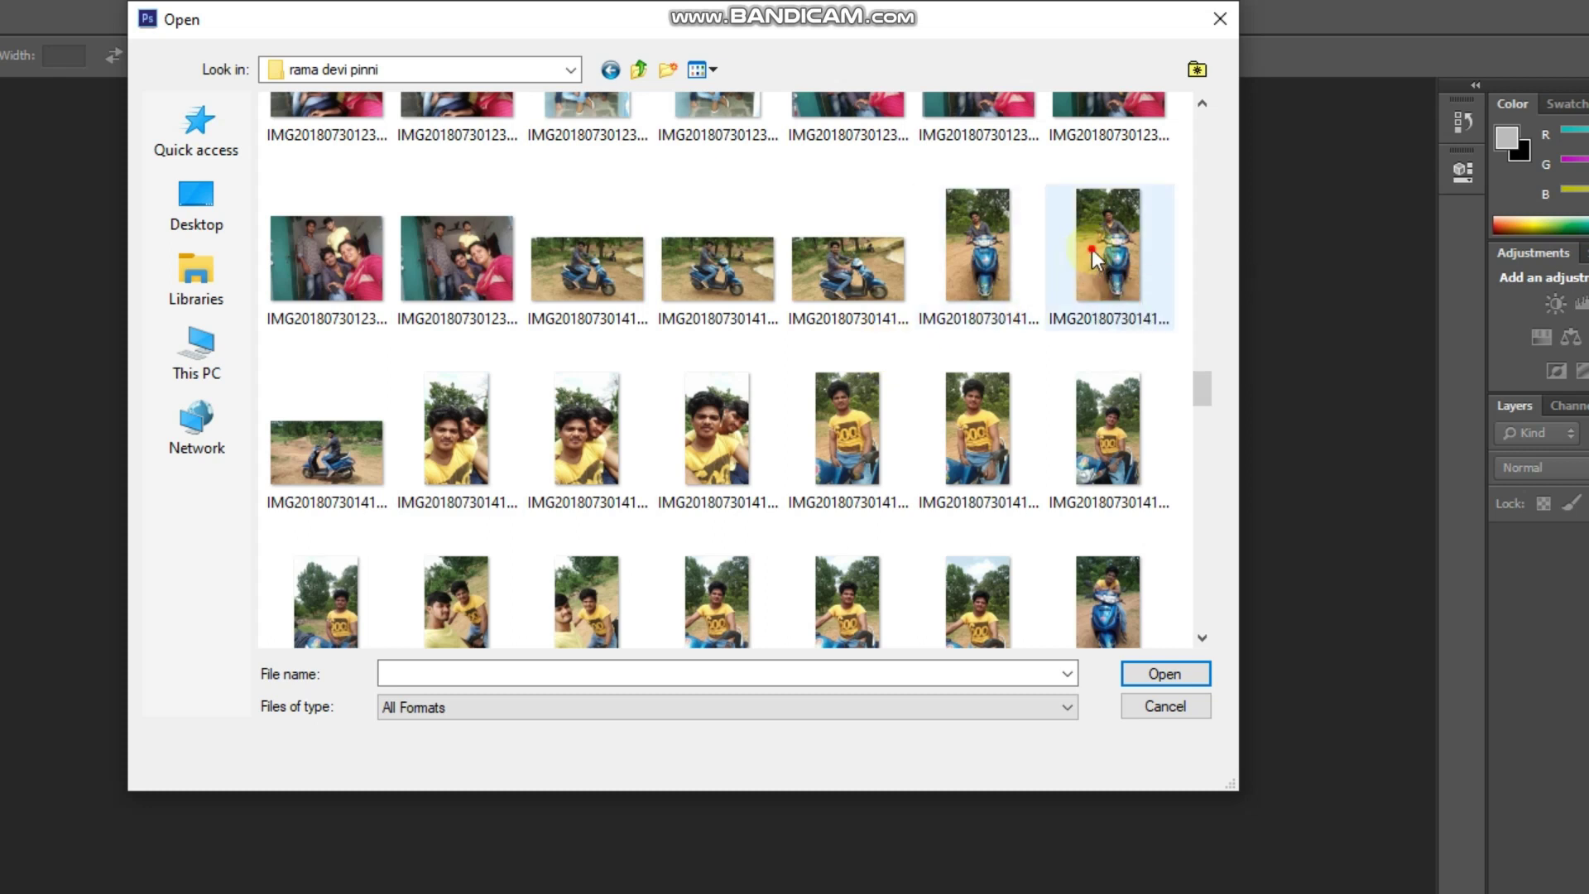
# Open the scooter photo, switch to the Pen tool and zoom in two steps.
pyautogui.doubleClick(1091, 250)
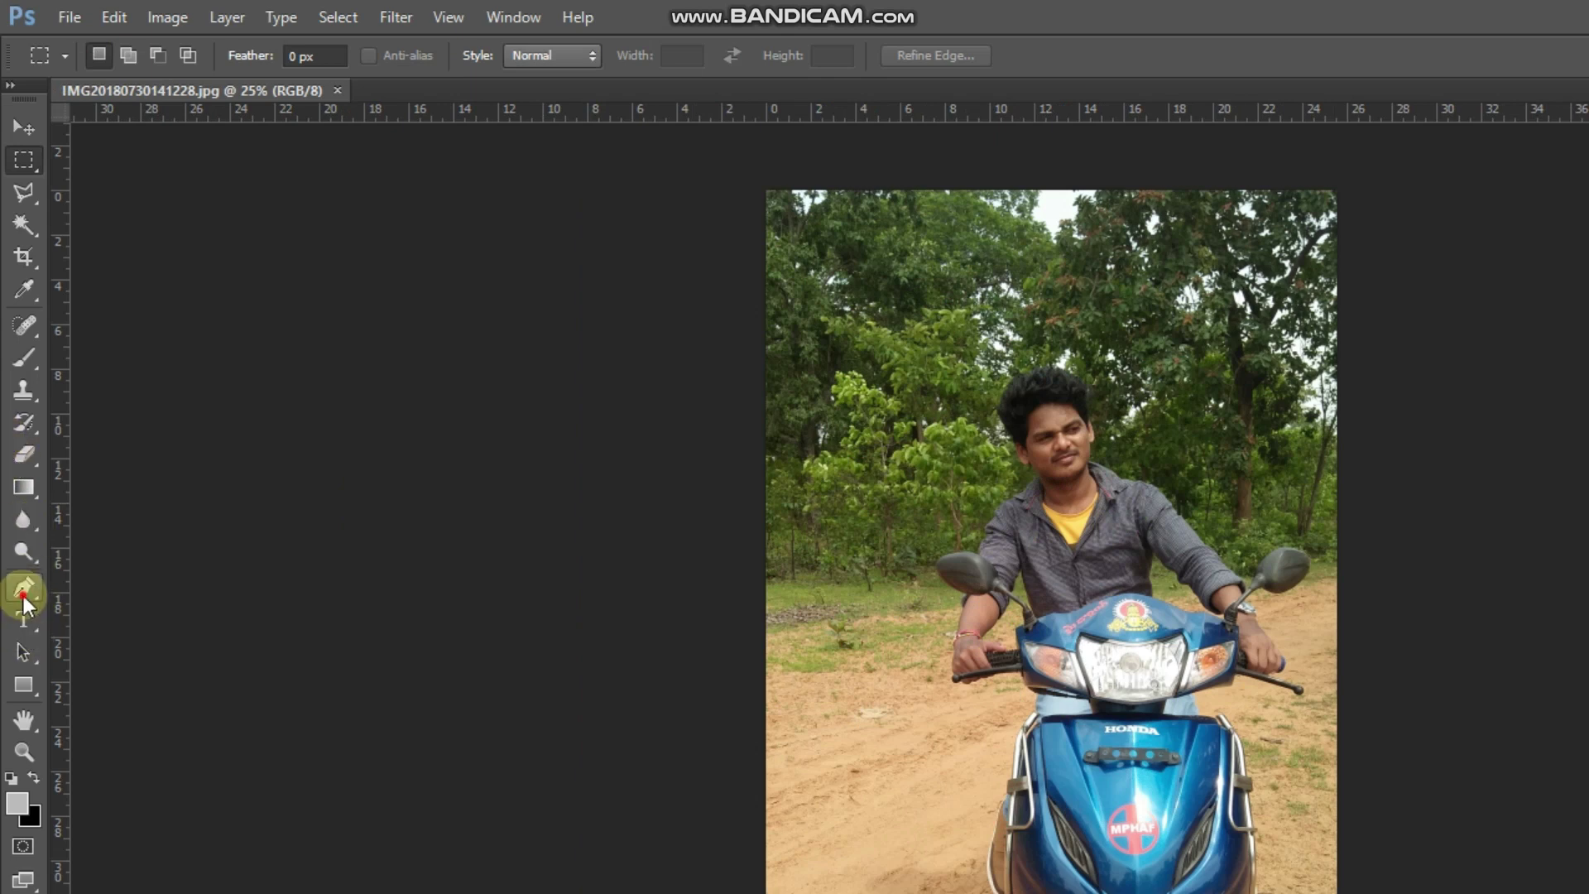
pyautogui.click(23, 587)
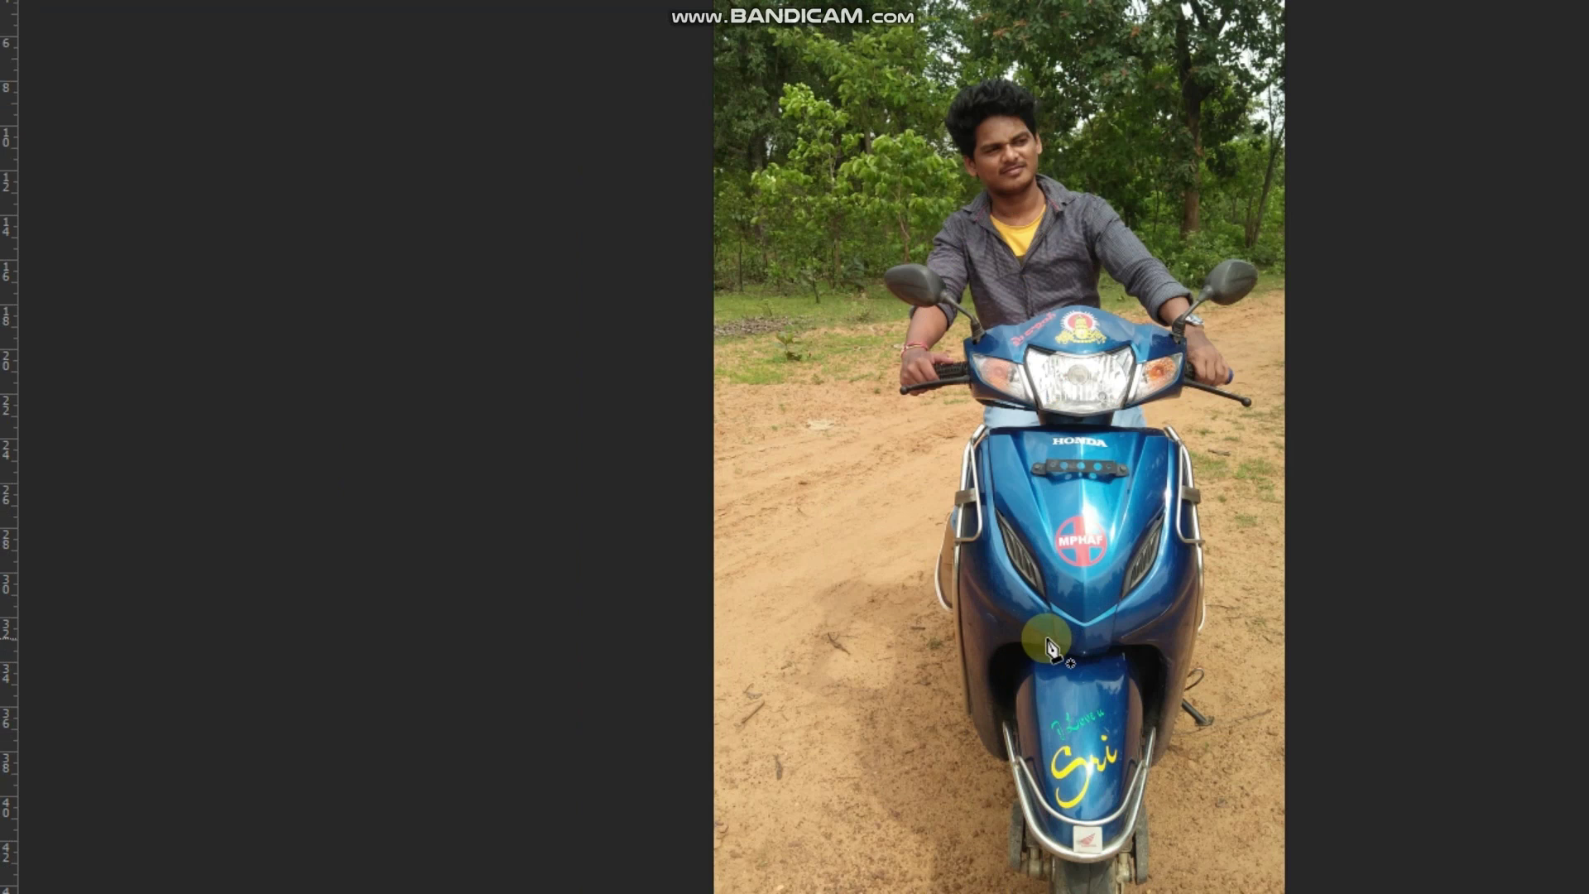
pyautogui.hotkey('ctrl', '+')
pyautogui.hotkey('ctrl', '+')
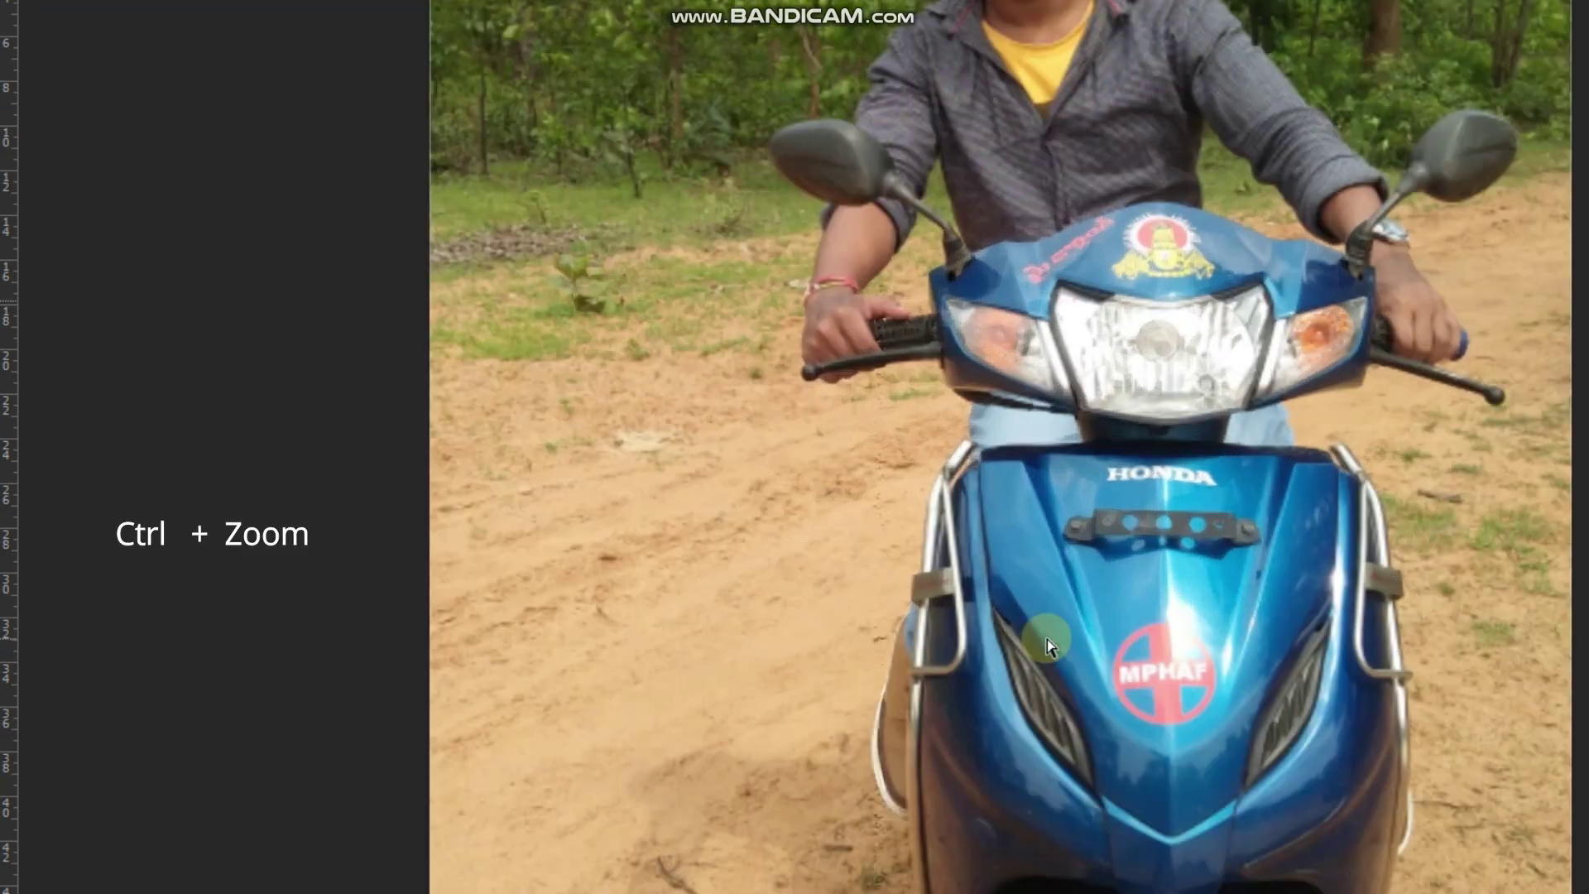
pyautogui.hotkey('ctrl', '+')
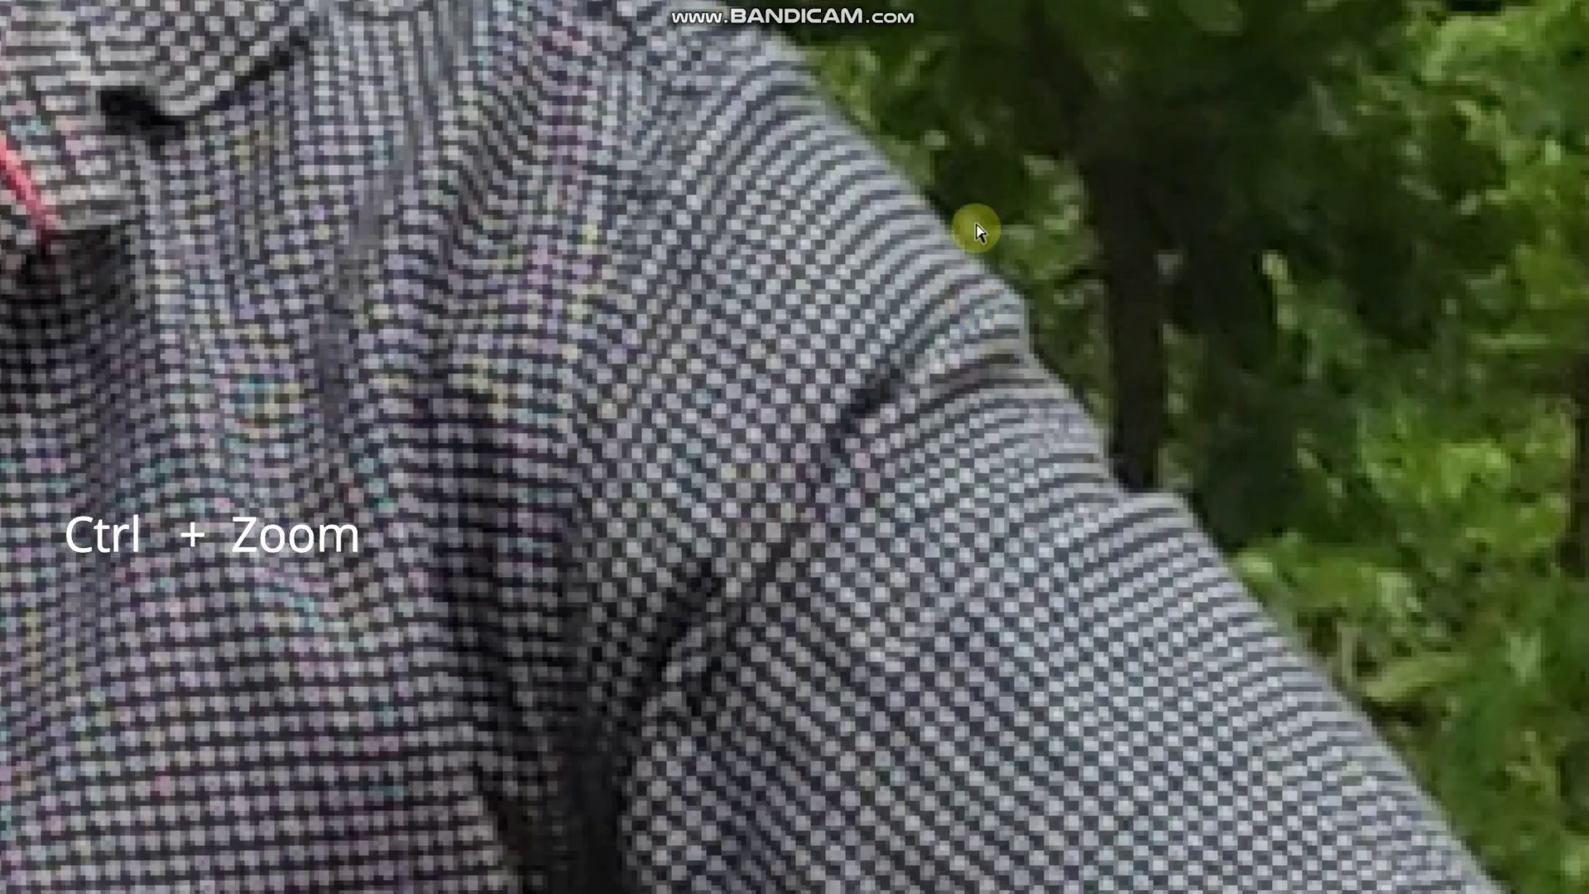
# Start the path at the shoulder and trace down the sleeve to the cuff.
pyautogui.click(976, 232)
pyautogui.click(1008, 280)
pyautogui.click(1064, 331)
pyautogui.click(1090, 373)
pyautogui.click(1109, 410)
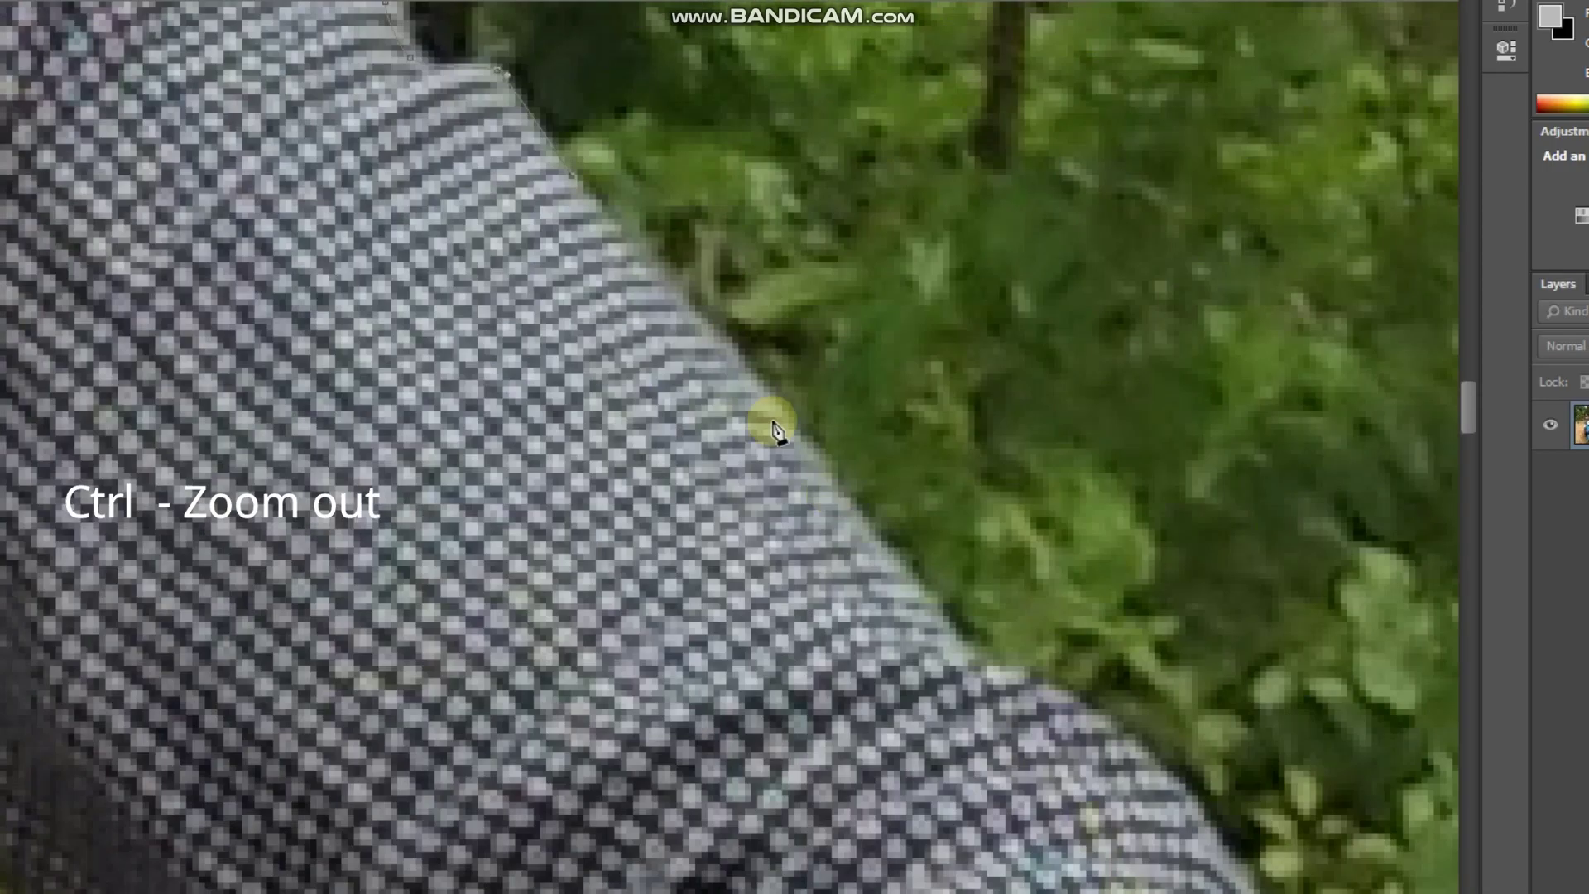
pyautogui.click(774, 431)
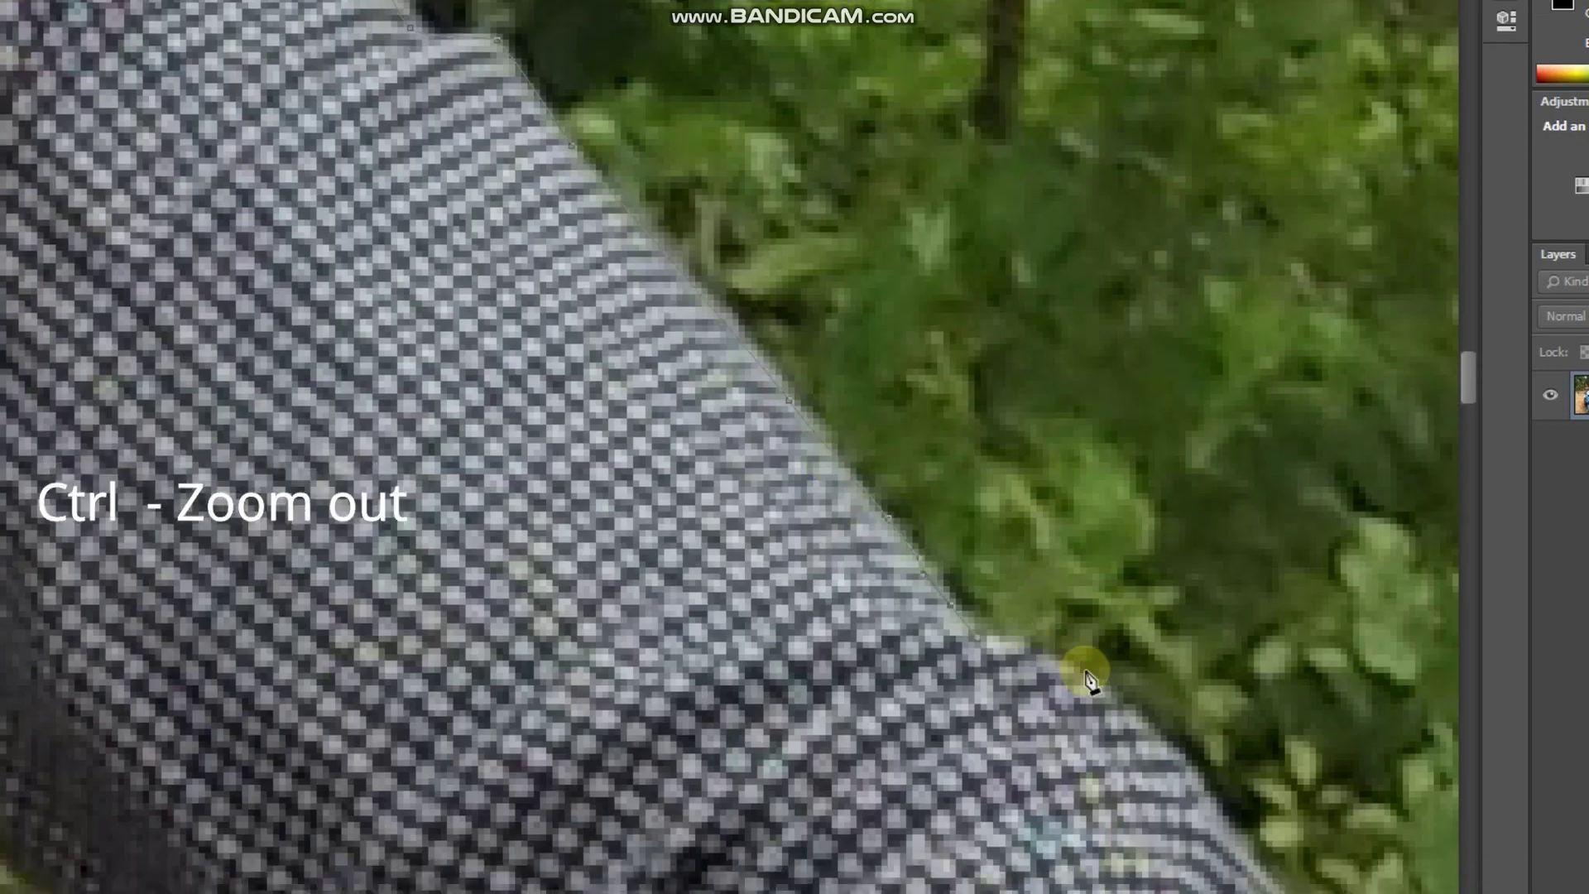
pyautogui.click(1089, 685)
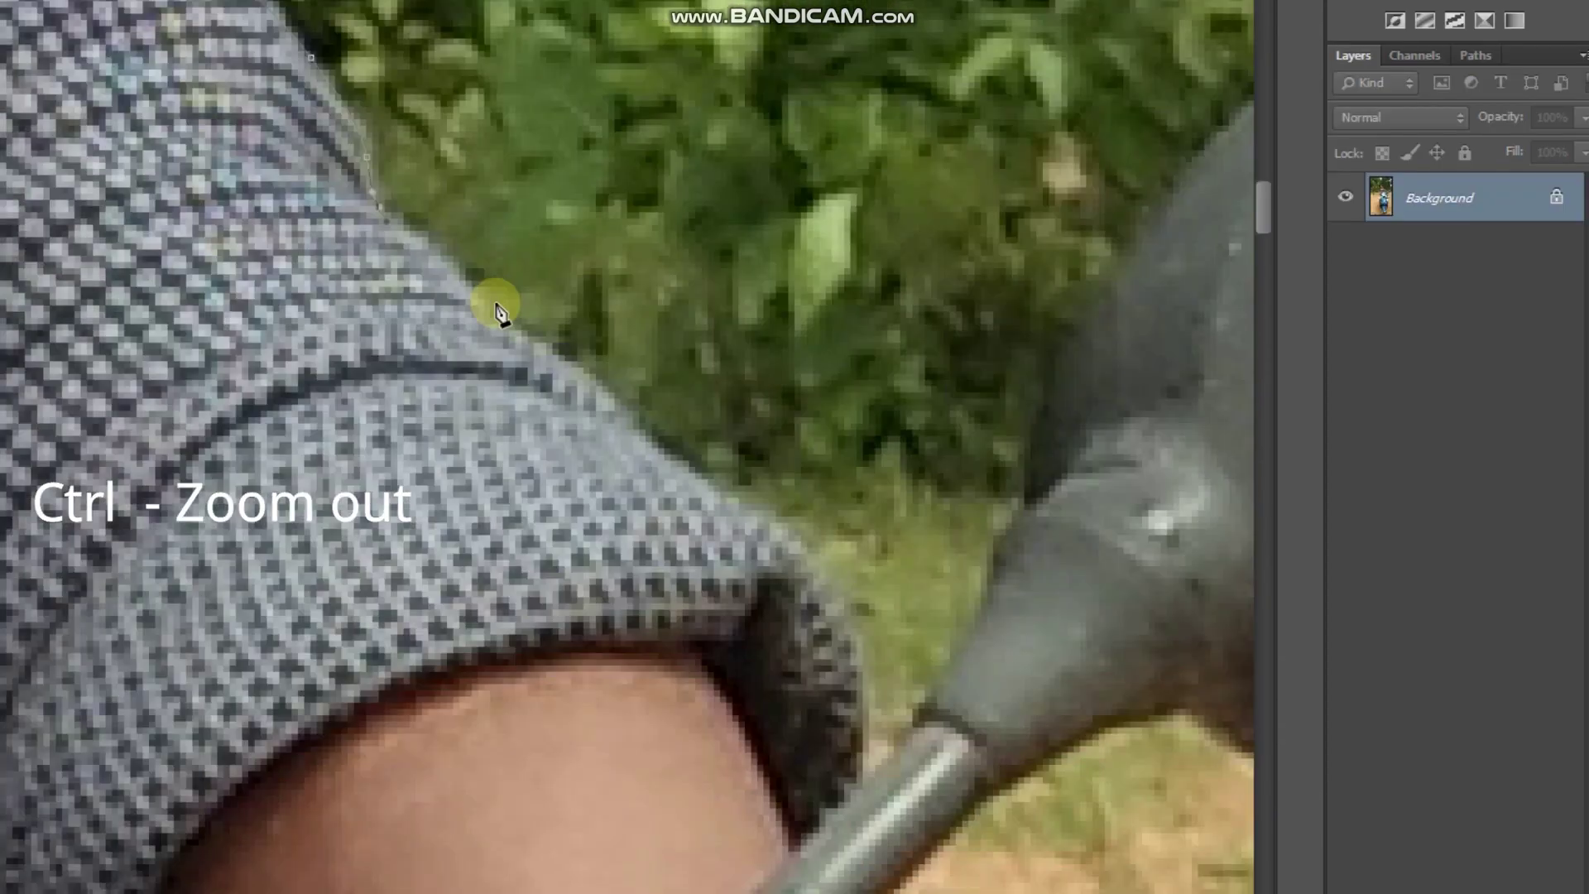
pyautogui.click(856, 672)
# Trace the path up the edge of the mirror stem.
pyautogui.click(917, 676)
pyautogui.click(979, 550)
pyautogui.click(1009, 477)
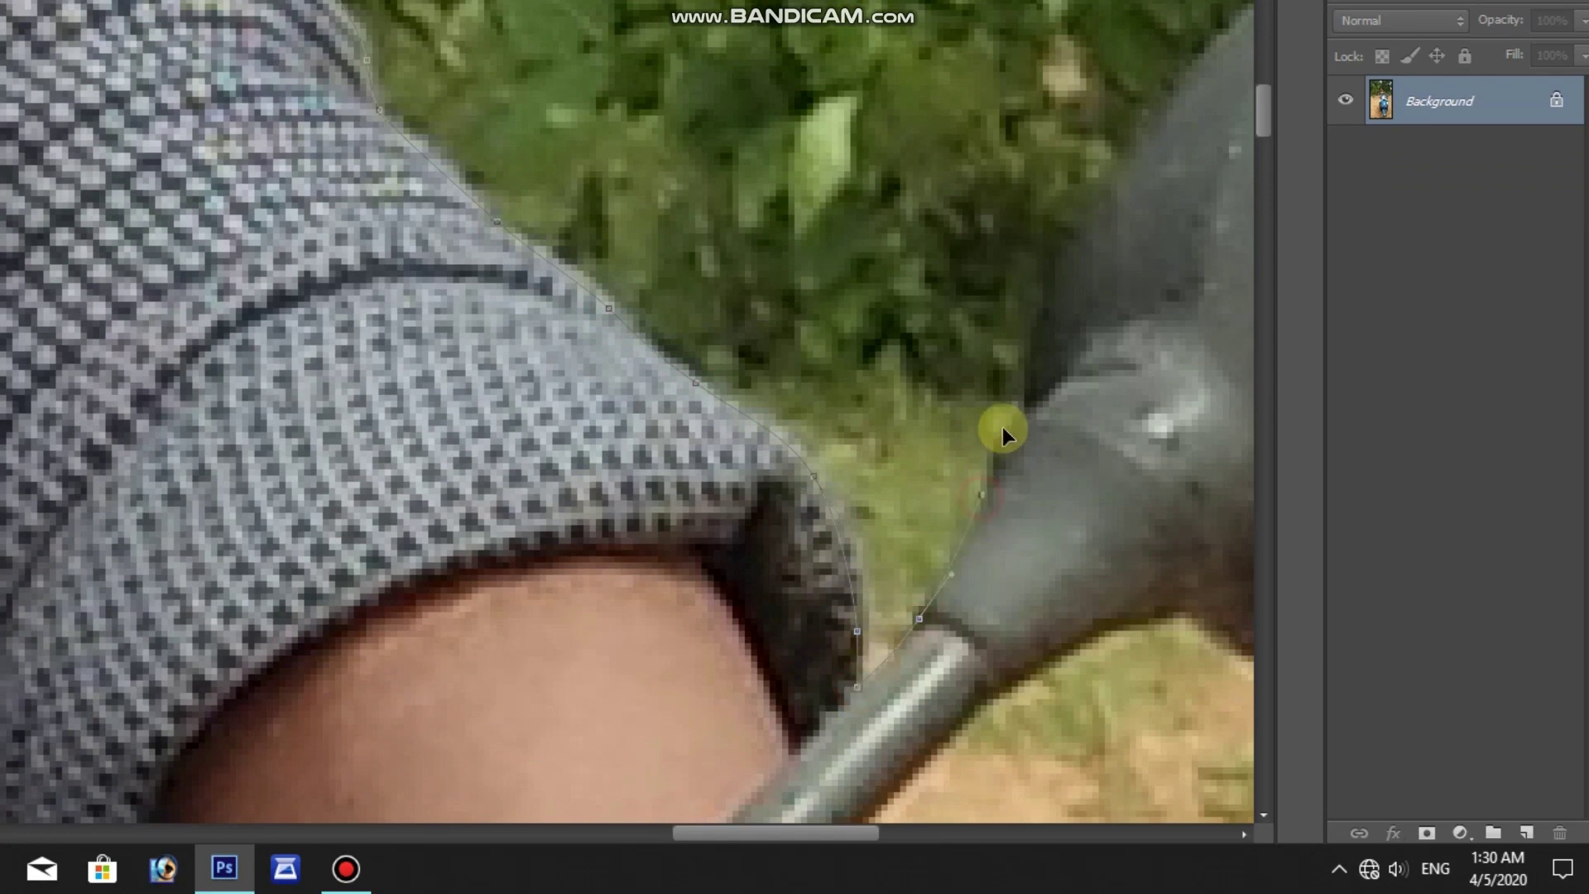
pyautogui.click(1028, 390)
pyautogui.click(1097, 247)
pyautogui.click(1178, 128)
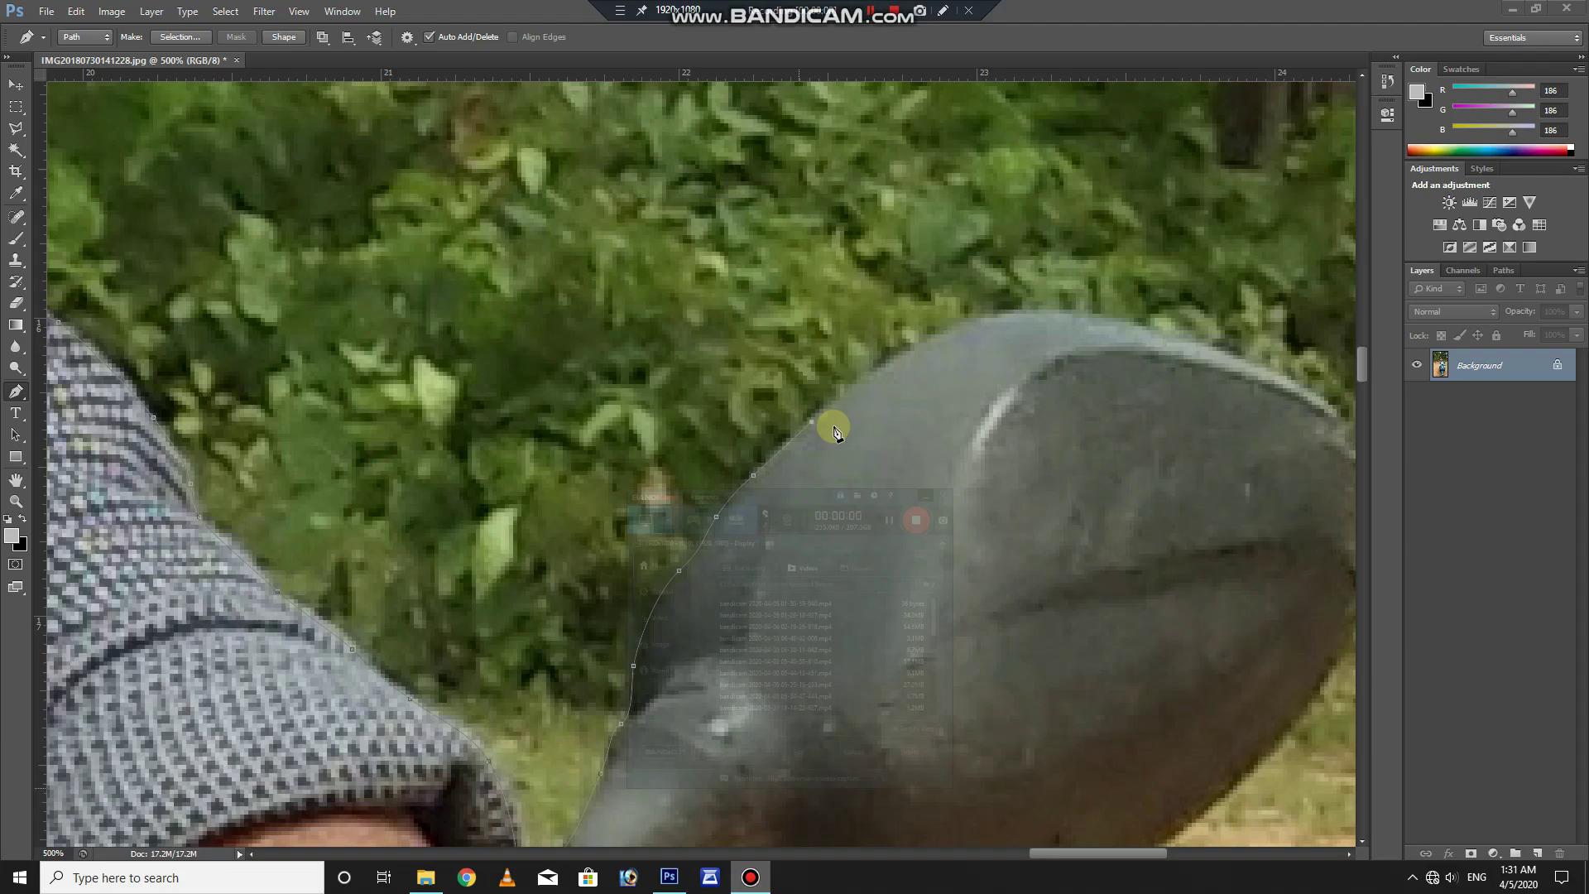
# Outline the mirror's top, right and lower edges back toward the stem.
pyautogui.click(811, 421)
pyautogui.click(941, 337)
pyautogui.click(1008, 314)
pyautogui.click(1141, 333)
pyautogui.click(1228, 362)
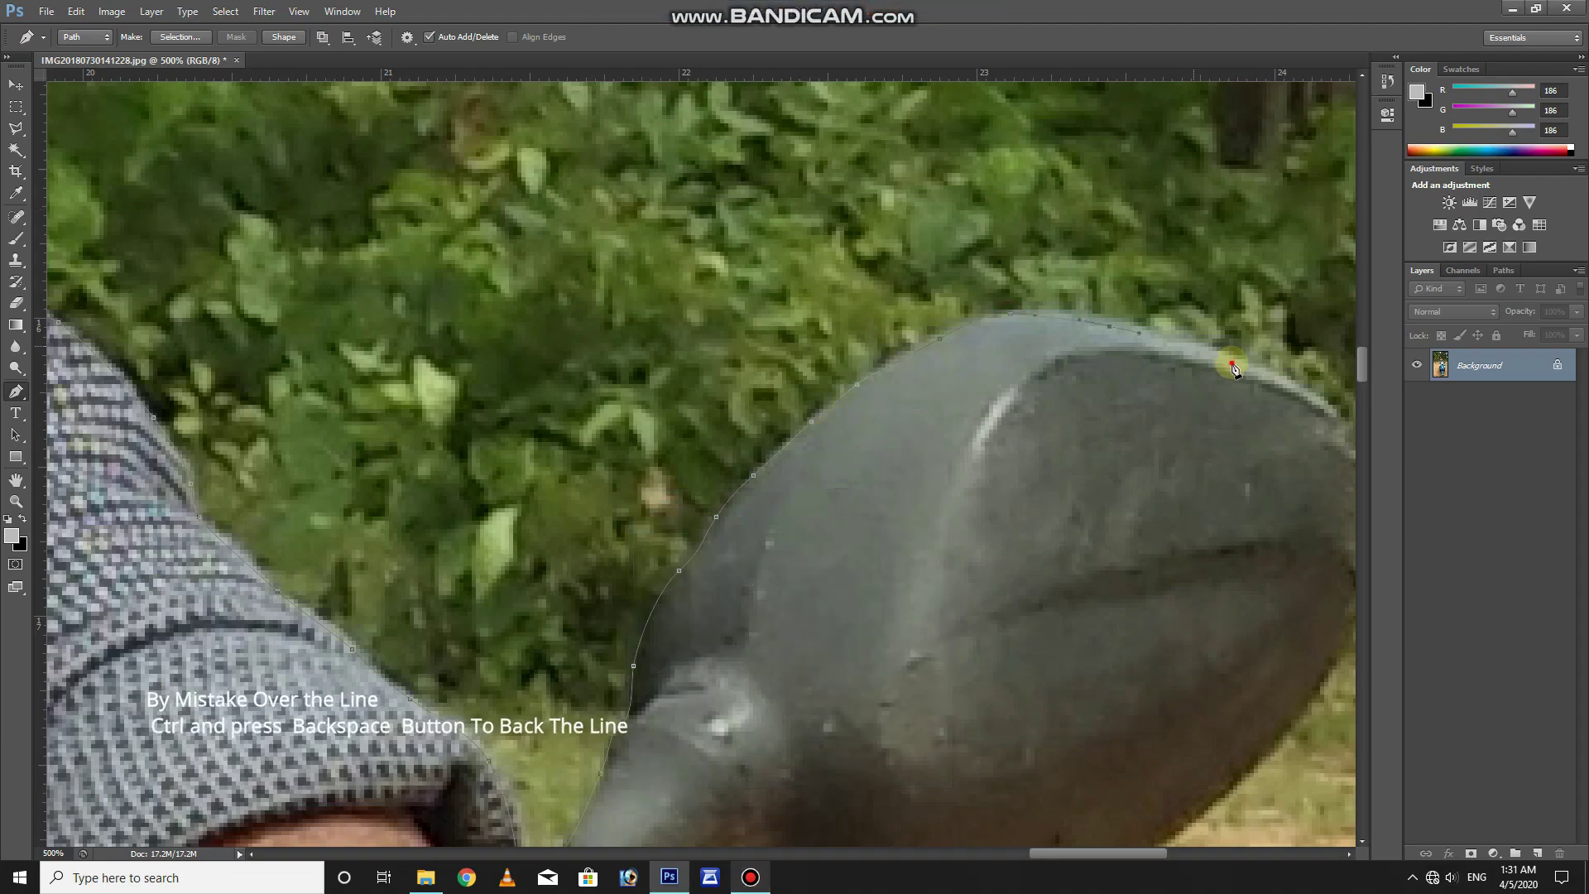
pyautogui.moveTo(998, 352)
pyautogui.mouseDown()
pyautogui.moveTo(850, 238)
pyautogui.moveTo(555, 74)
pyautogui.mouseUp()
pyautogui.click(912, 300)
pyautogui.click(924, 395)
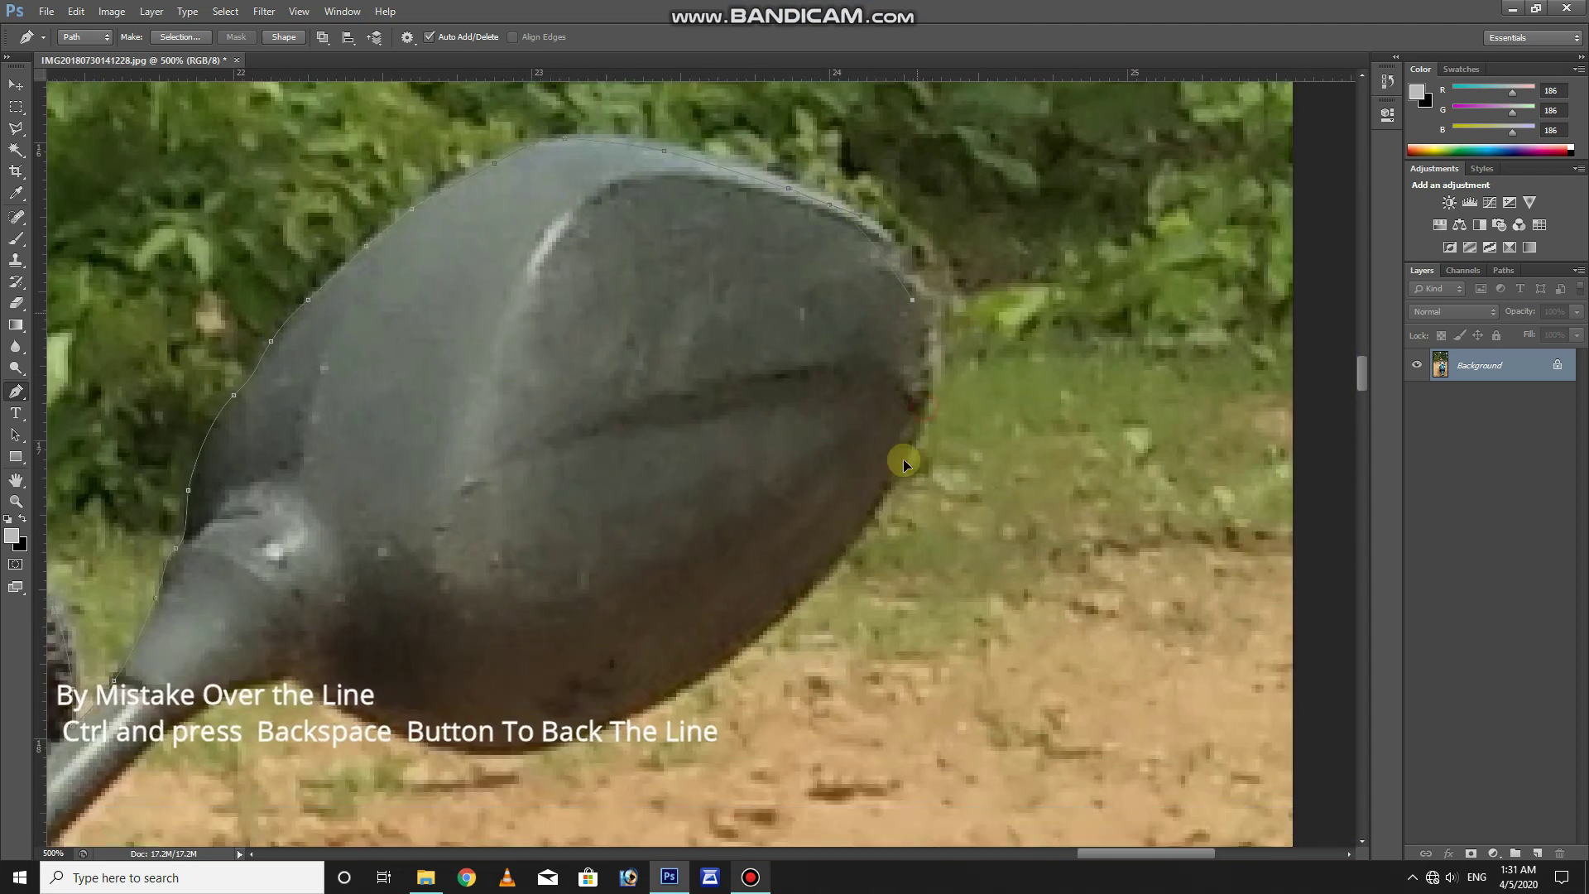
pyautogui.click(776, 617)
pyautogui.click(692, 681)
pyautogui.click(526, 749)
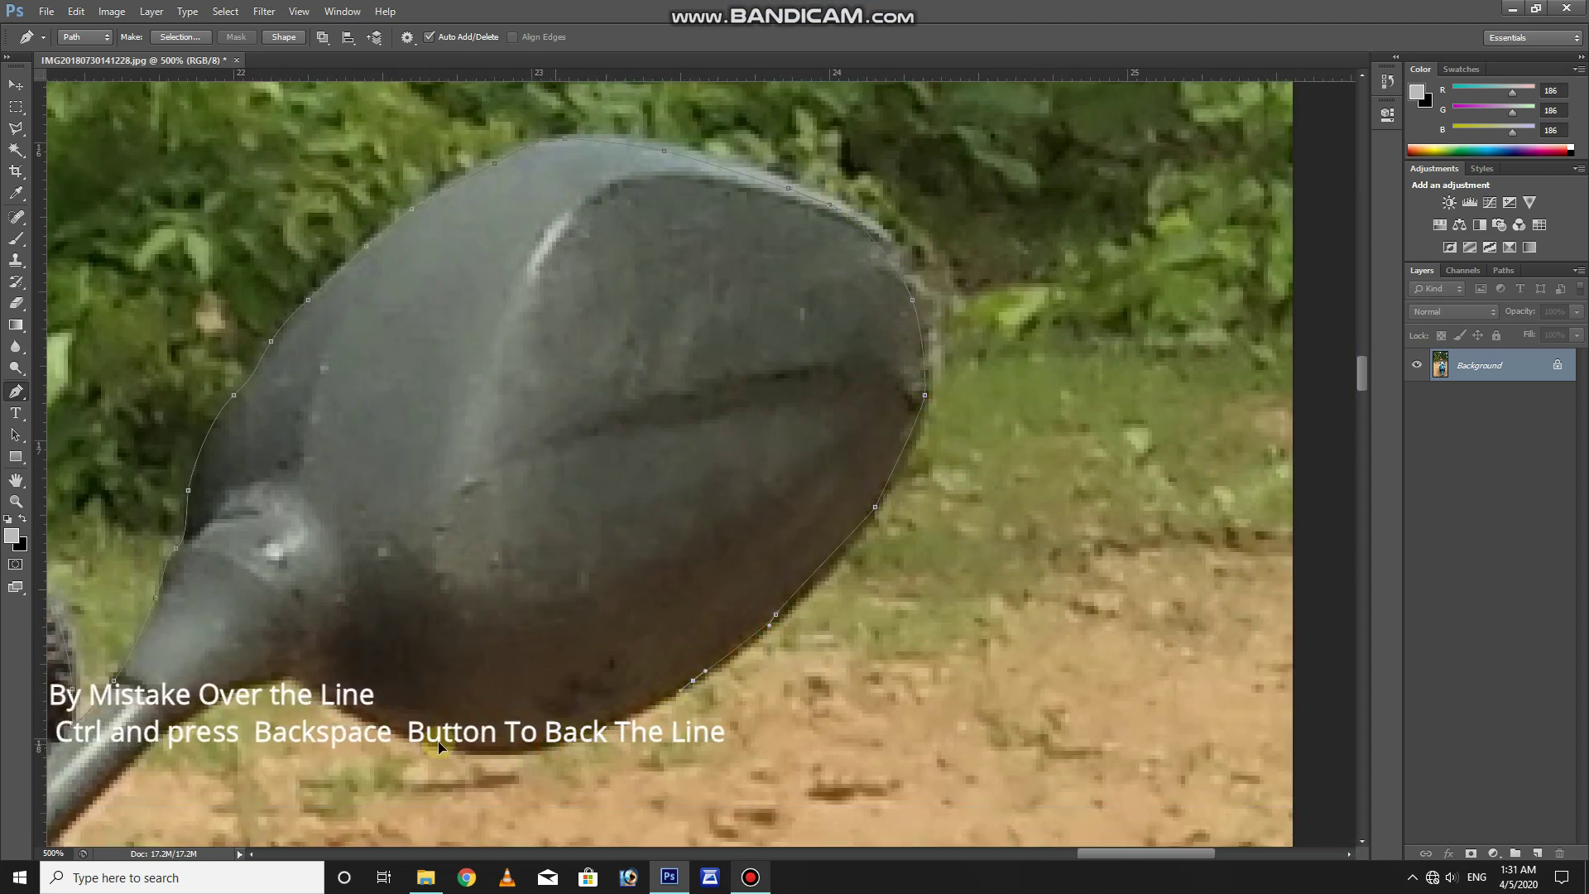
# Pan past the watch and hand, then wrap the path around the brake lever.
pyautogui.moveTo(102, 803)
pyautogui.mouseDown()
pyautogui.moveTo(745, 356)
pyautogui.moveTo(776, 426)
pyautogui.mouseUp()
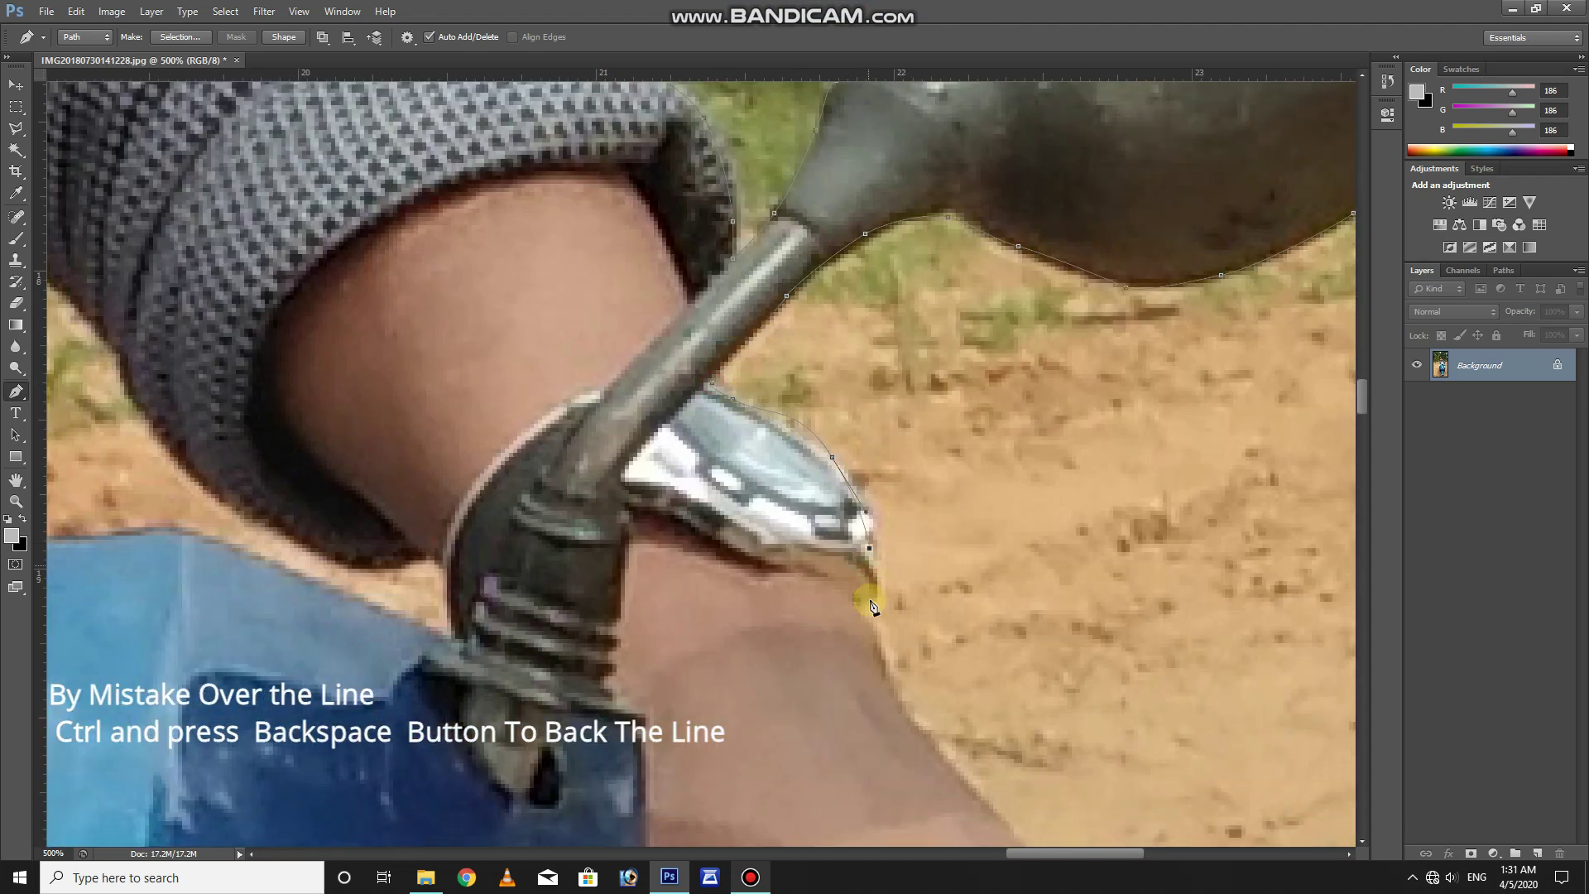
pyautogui.moveTo(695, 400); pyautogui.dragTo(673, 356)
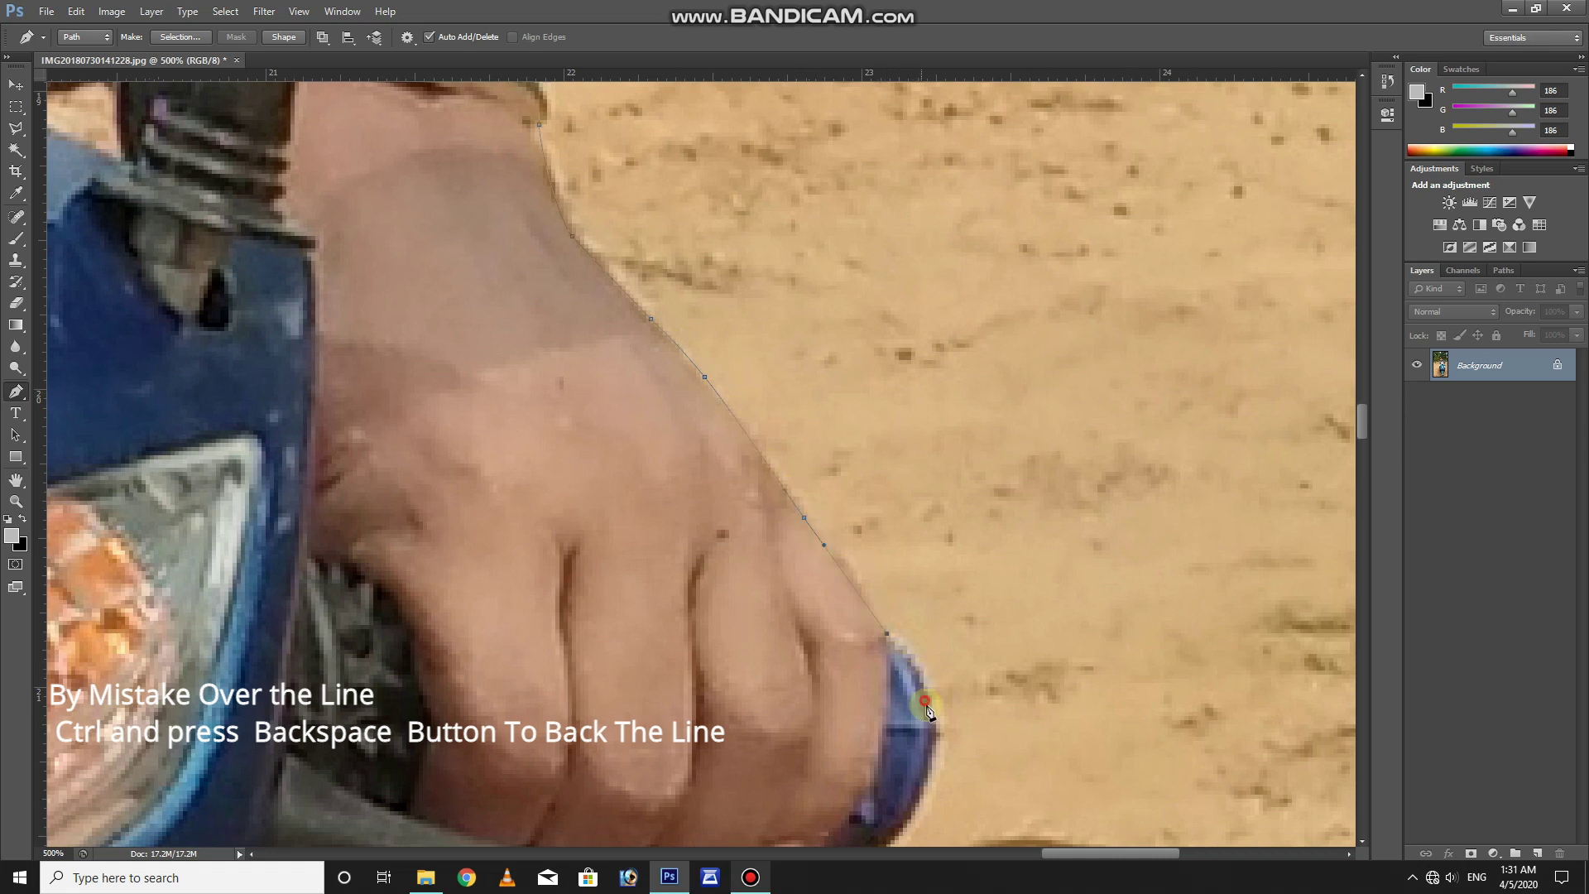
pyautogui.moveTo(1005, 470); pyautogui.dragTo(1110, 110)
pyautogui.moveTo(973, 507); pyautogui.dragTo(991, 435)
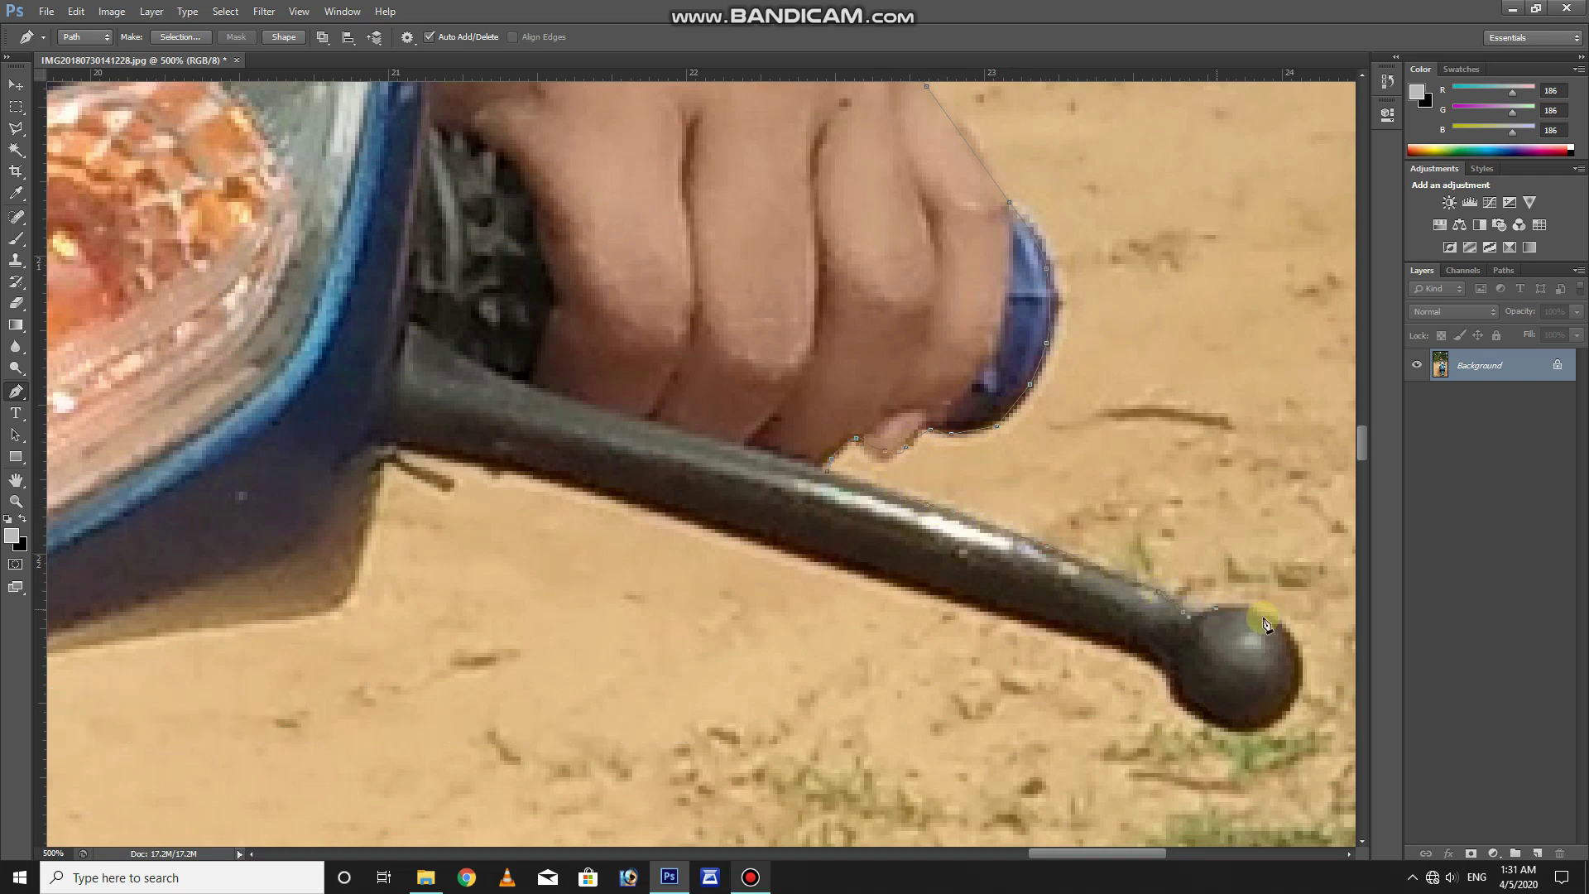
pyautogui.click(1265, 731)
pyautogui.click(831, 554)
pyautogui.click(649, 507)
pyautogui.click(458, 459)
pyautogui.click(380, 448)
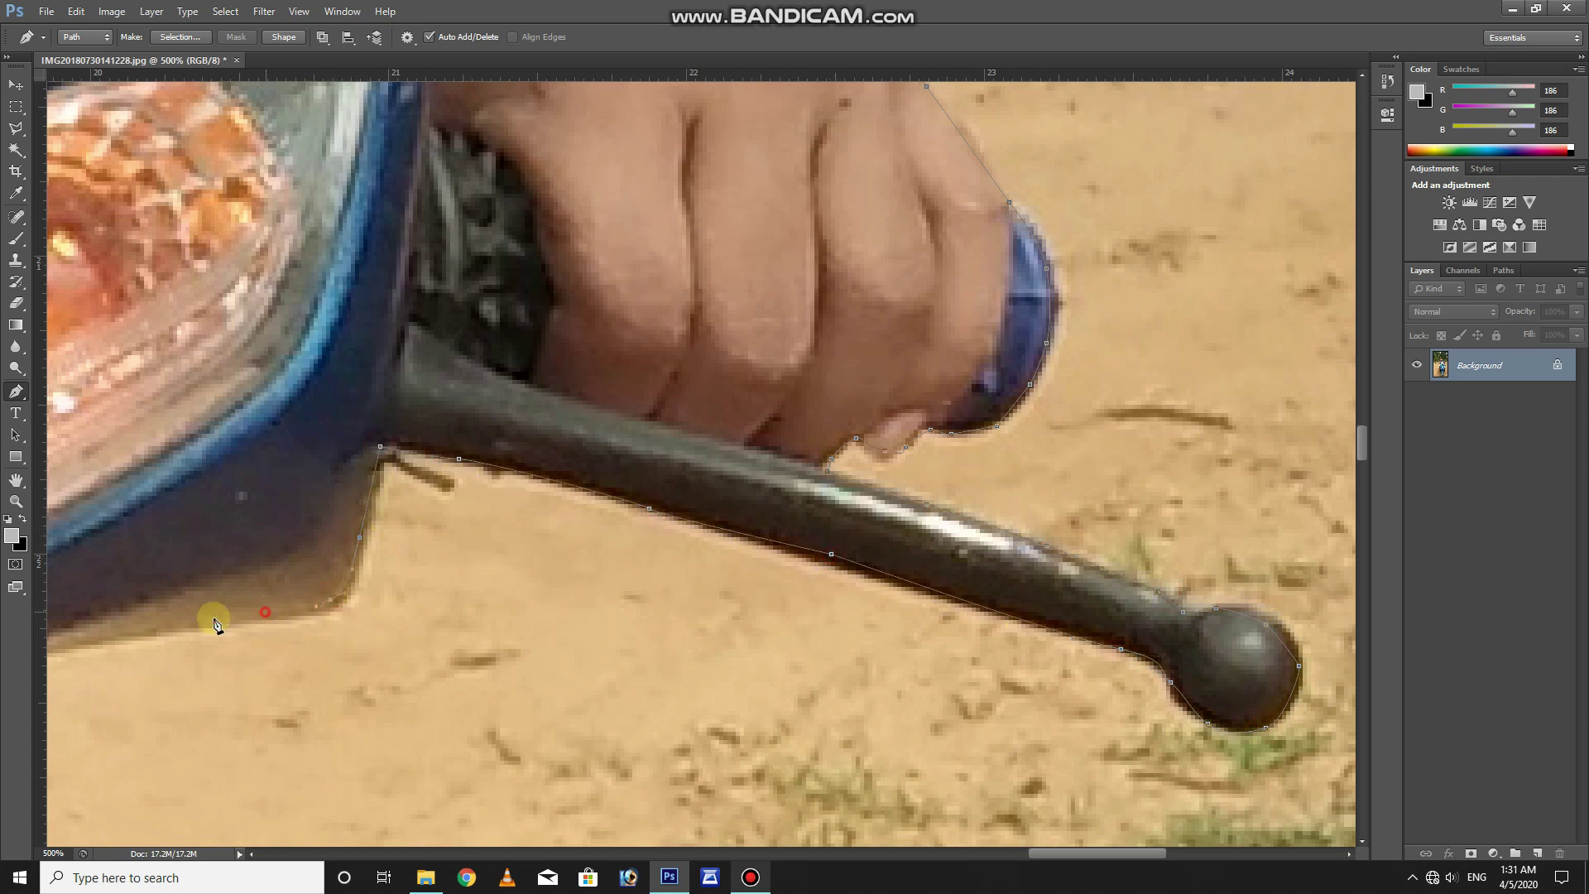
# Add curved anchors along the scooter's front edge near the headlight.
pyautogui.moveTo(214, 623); pyautogui.dragTo(985, 355)
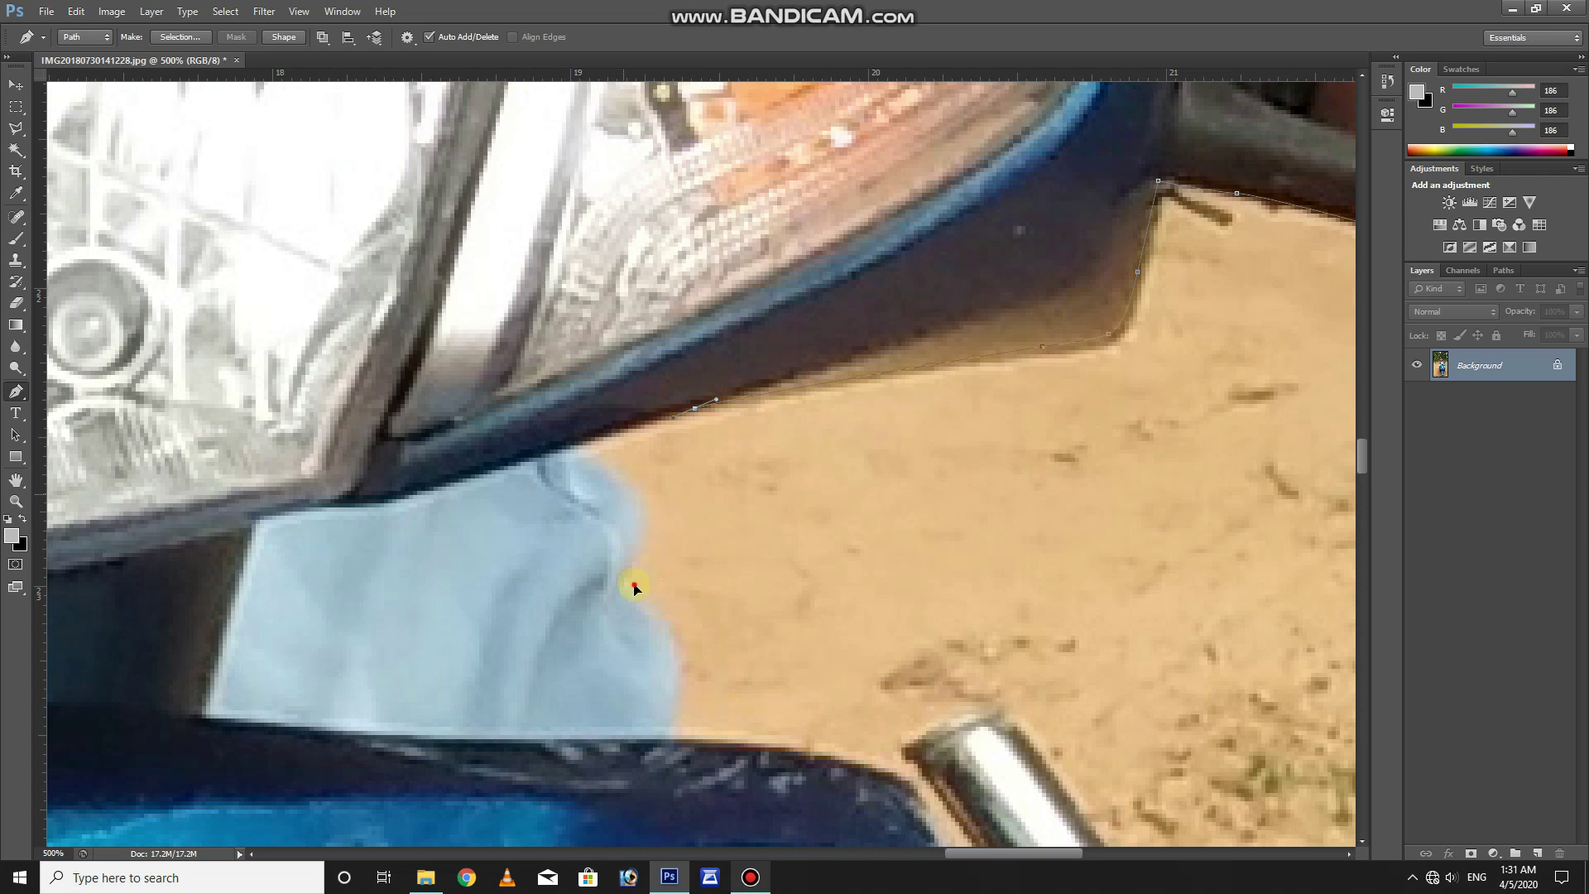
pyautogui.moveTo(850, 760); pyautogui.dragTo(890, 783)
pyautogui.moveTo(895, 712); pyautogui.dragTo(537, 127)
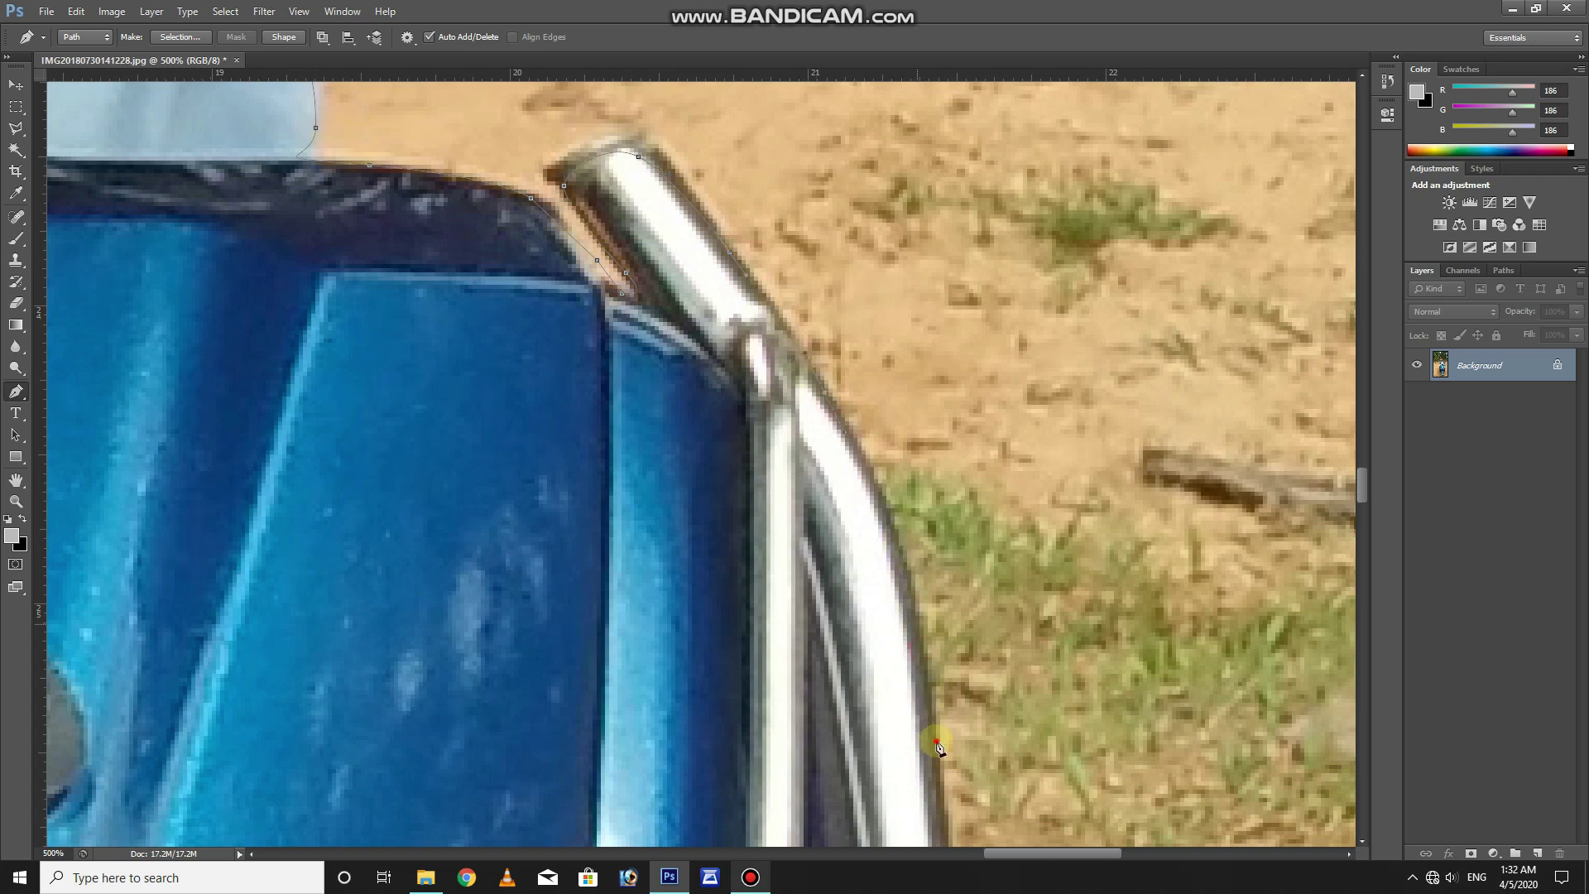
# Anchor the path along the Activa badge, chrome rod and lower white strip.
pyautogui.scroll(-10, 1018, 305)
pyautogui.moveTo(1112, 633); pyautogui.dragTo(1123, 674)
pyautogui.click(1078, 797)
pyautogui.scroll(-9, 1079, 798)
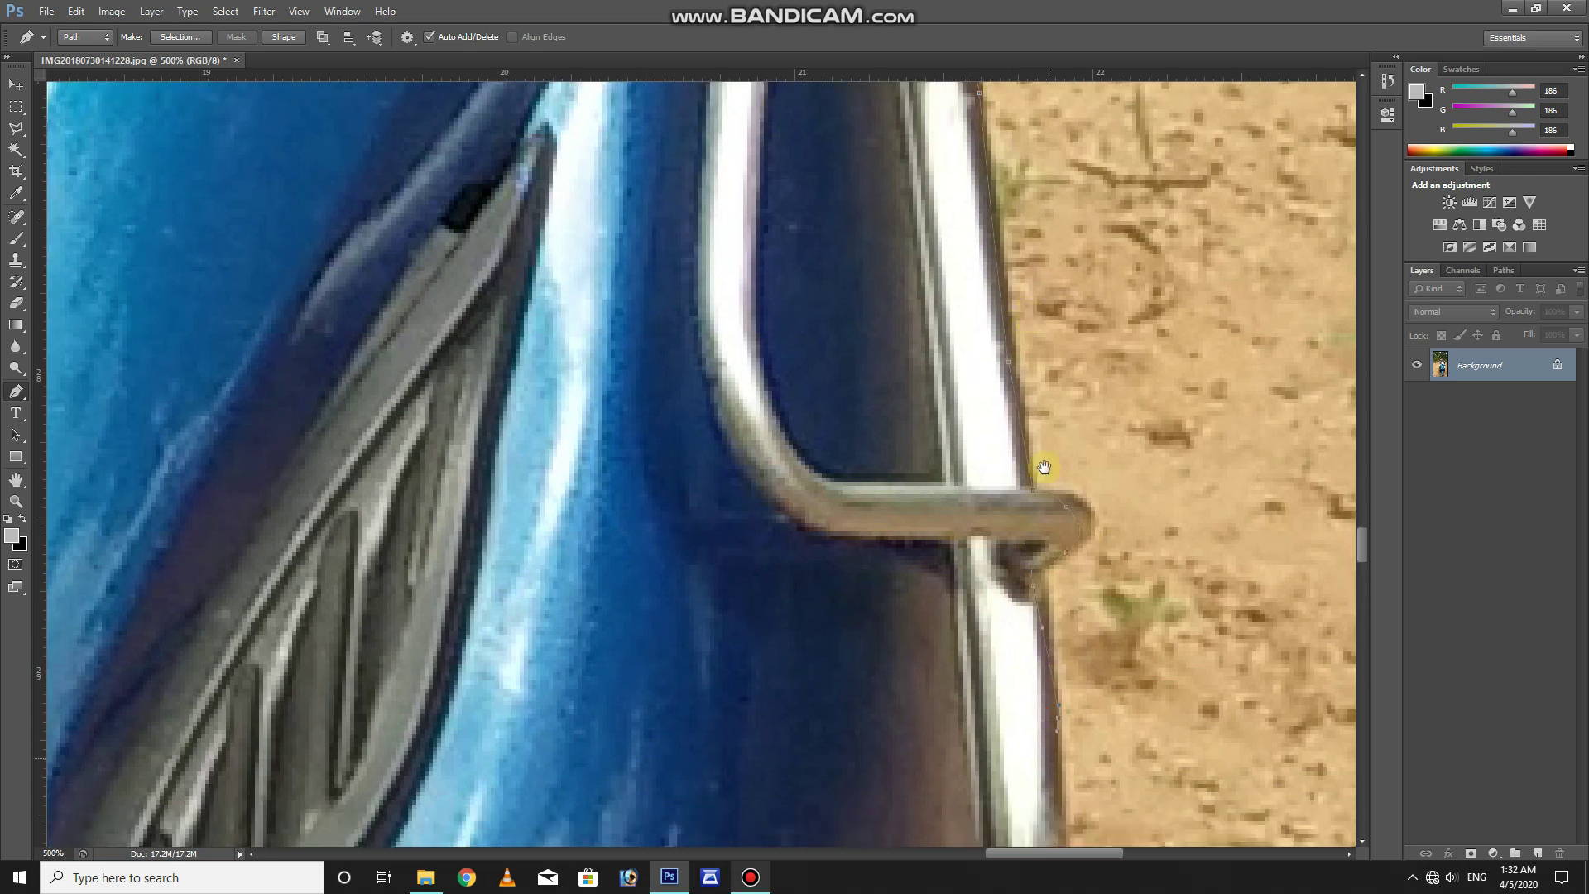
pyautogui.scroll(-6, 1043, 497)
pyautogui.click(948, 725)
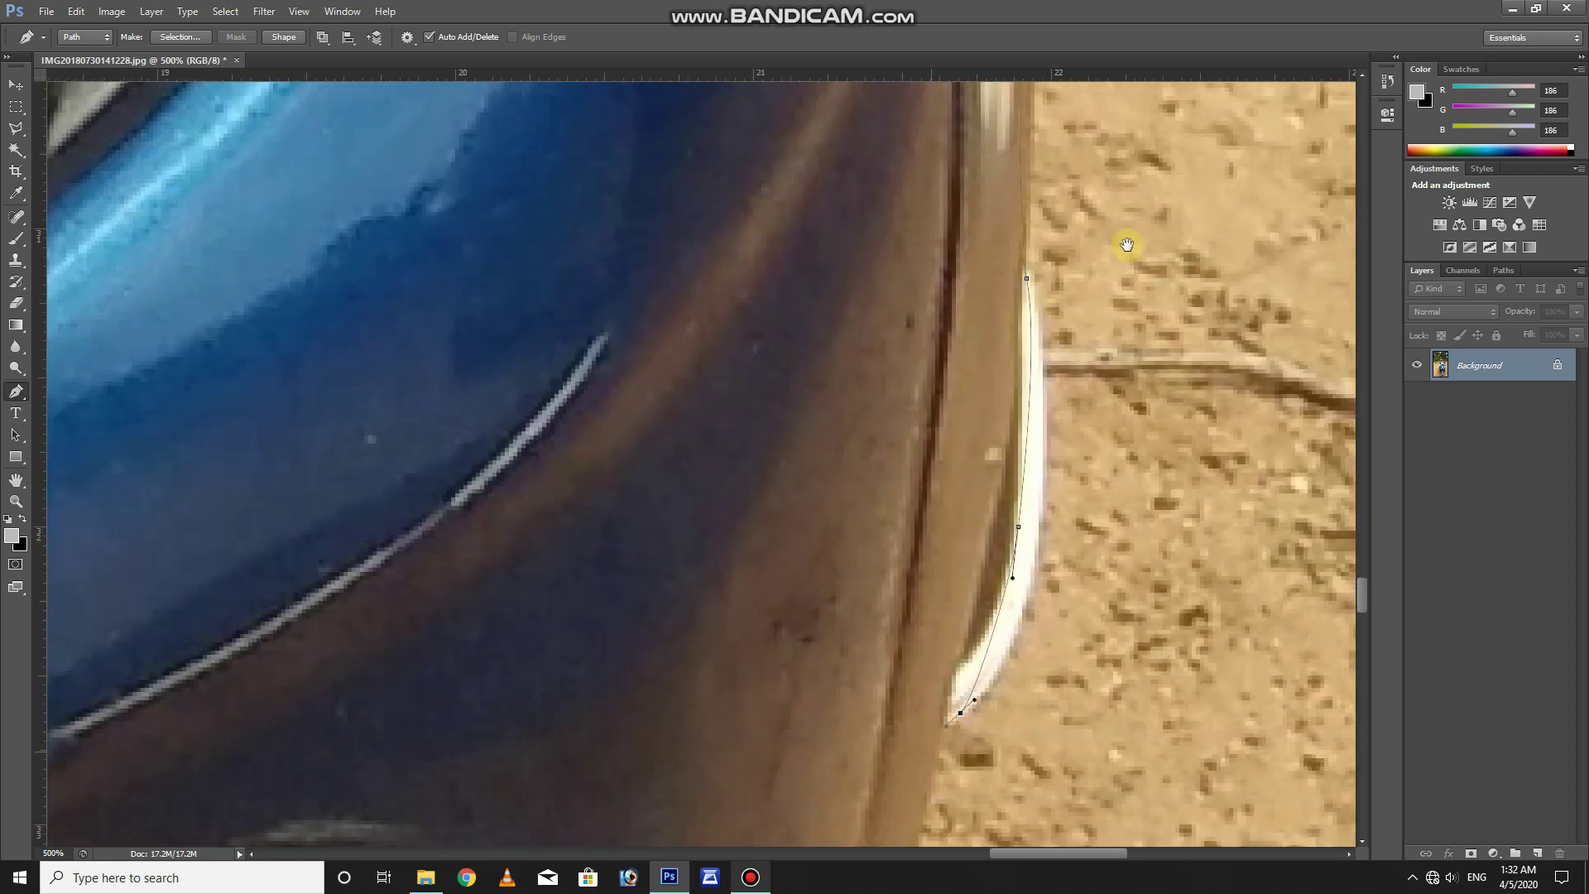
pyautogui.scroll(-8, 1109, 323)
pyautogui.scroll(-8, 999, 797)
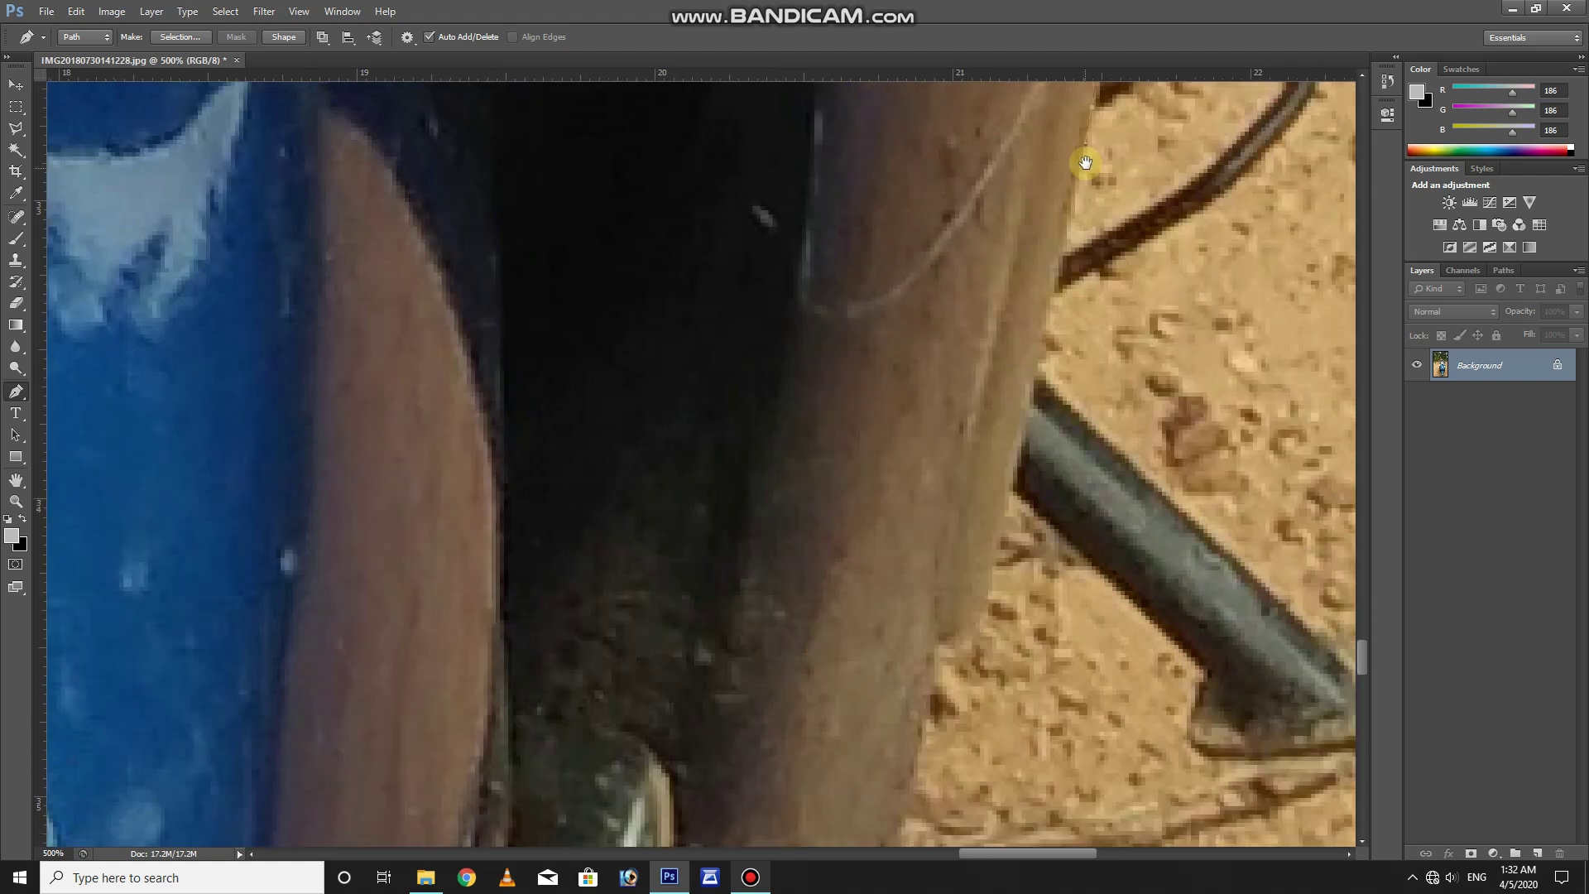
pyautogui.scroll(-7, 1097, 279)
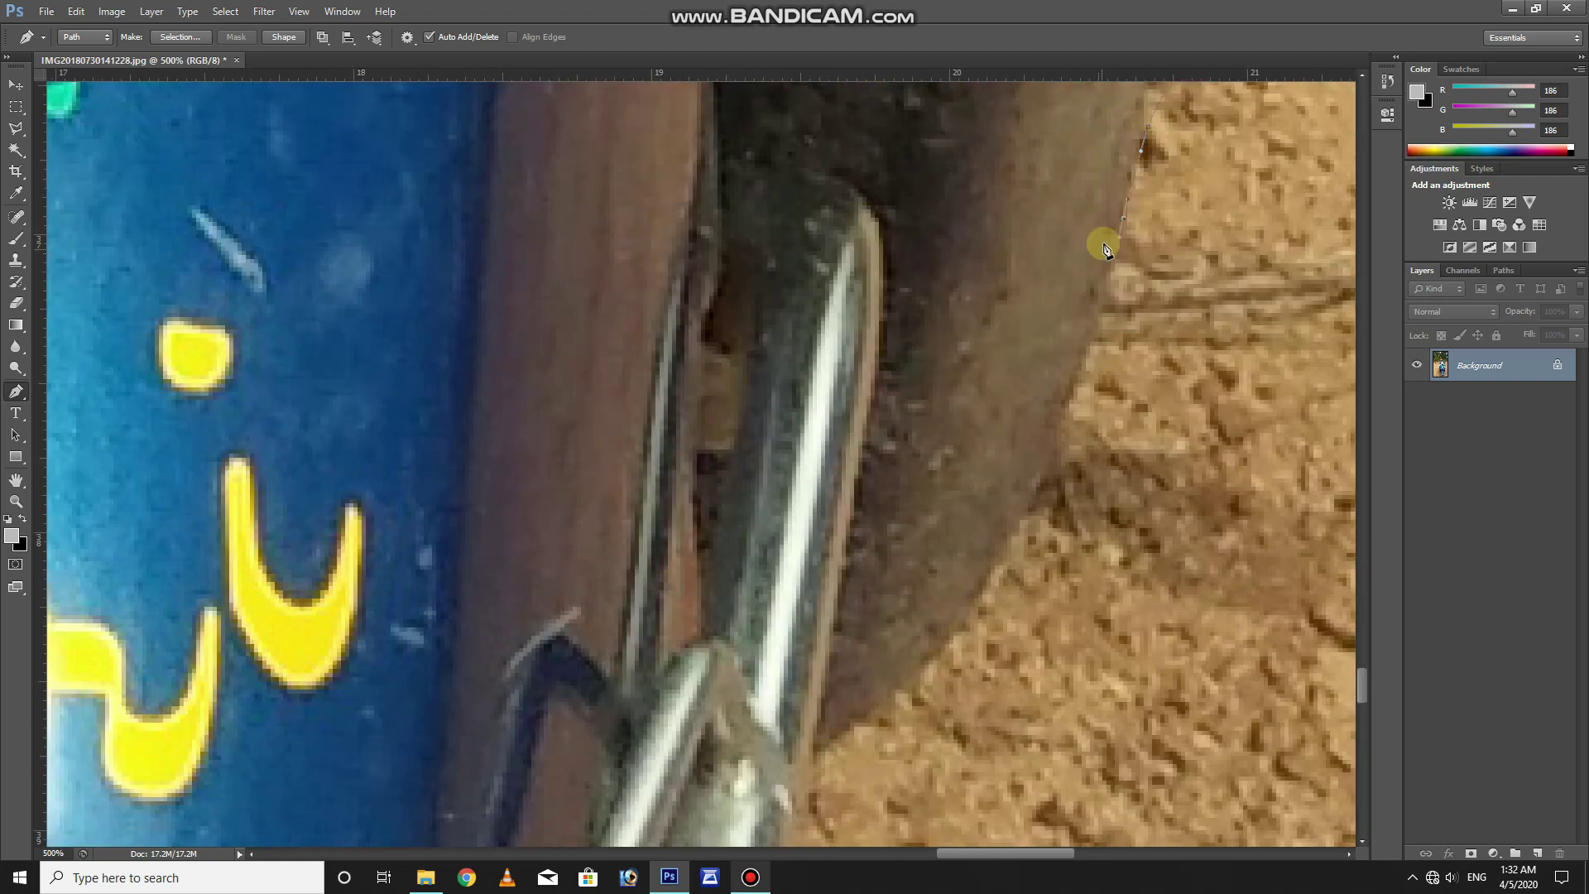
pyautogui.scroll(-7, 1071, 248)
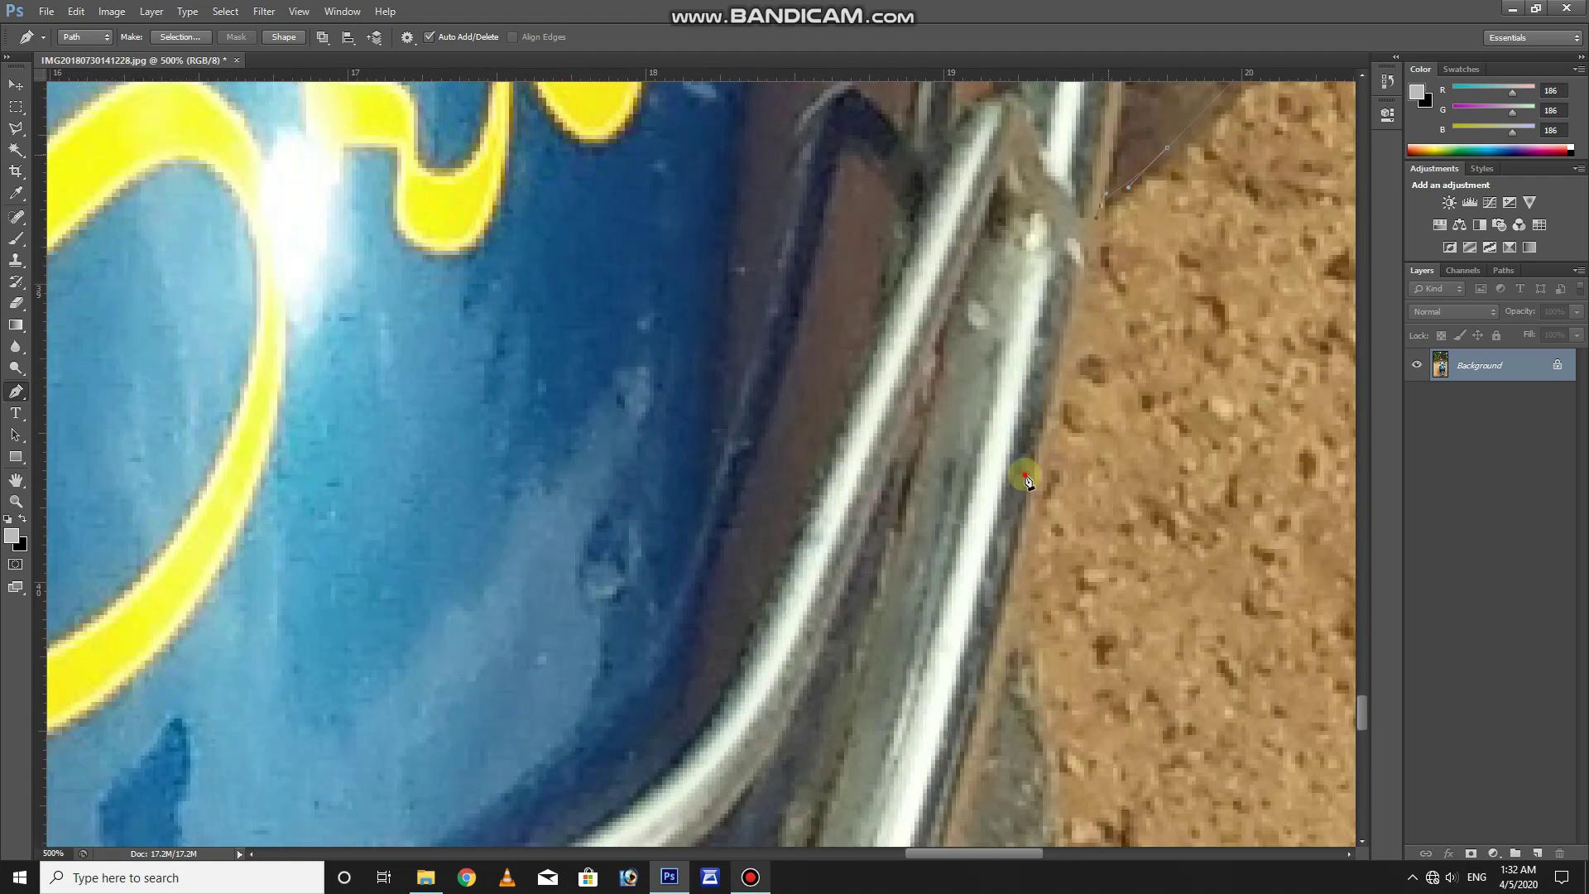
pyautogui.scroll(-7, 1066, 185)
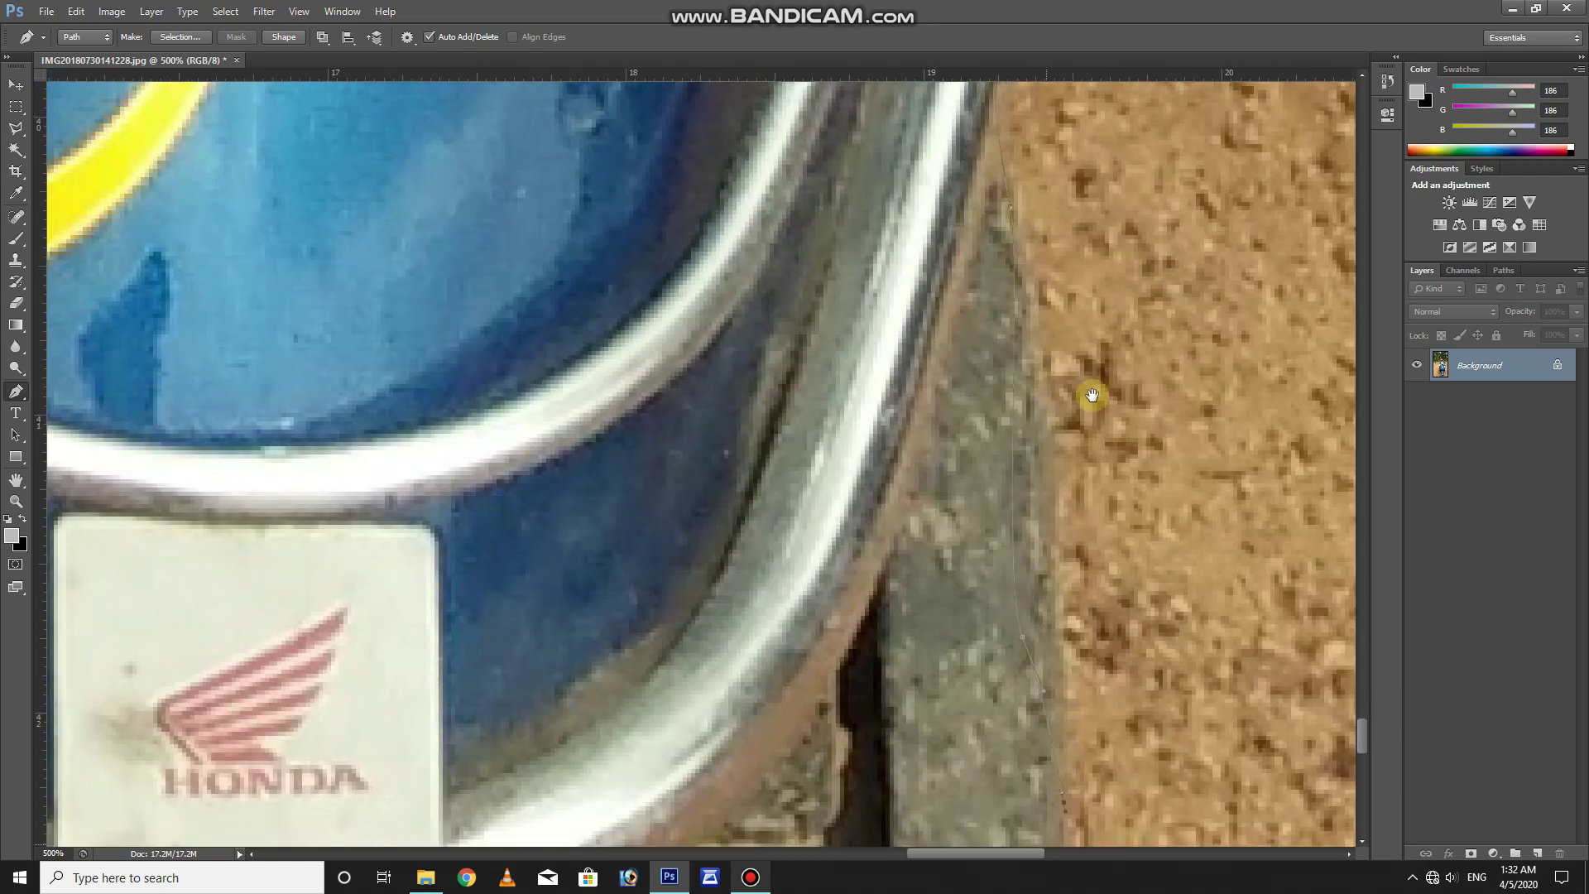
pyautogui.scroll(-7, 1089, 397)
# Anchor the path below the chrome guard, around the mudguard bottom and wheel edge.
pyautogui.click(1060, 757)
pyautogui.click(977, 788)
pyautogui.moveTo(961, 728); pyautogui.dragTo(955, 717)
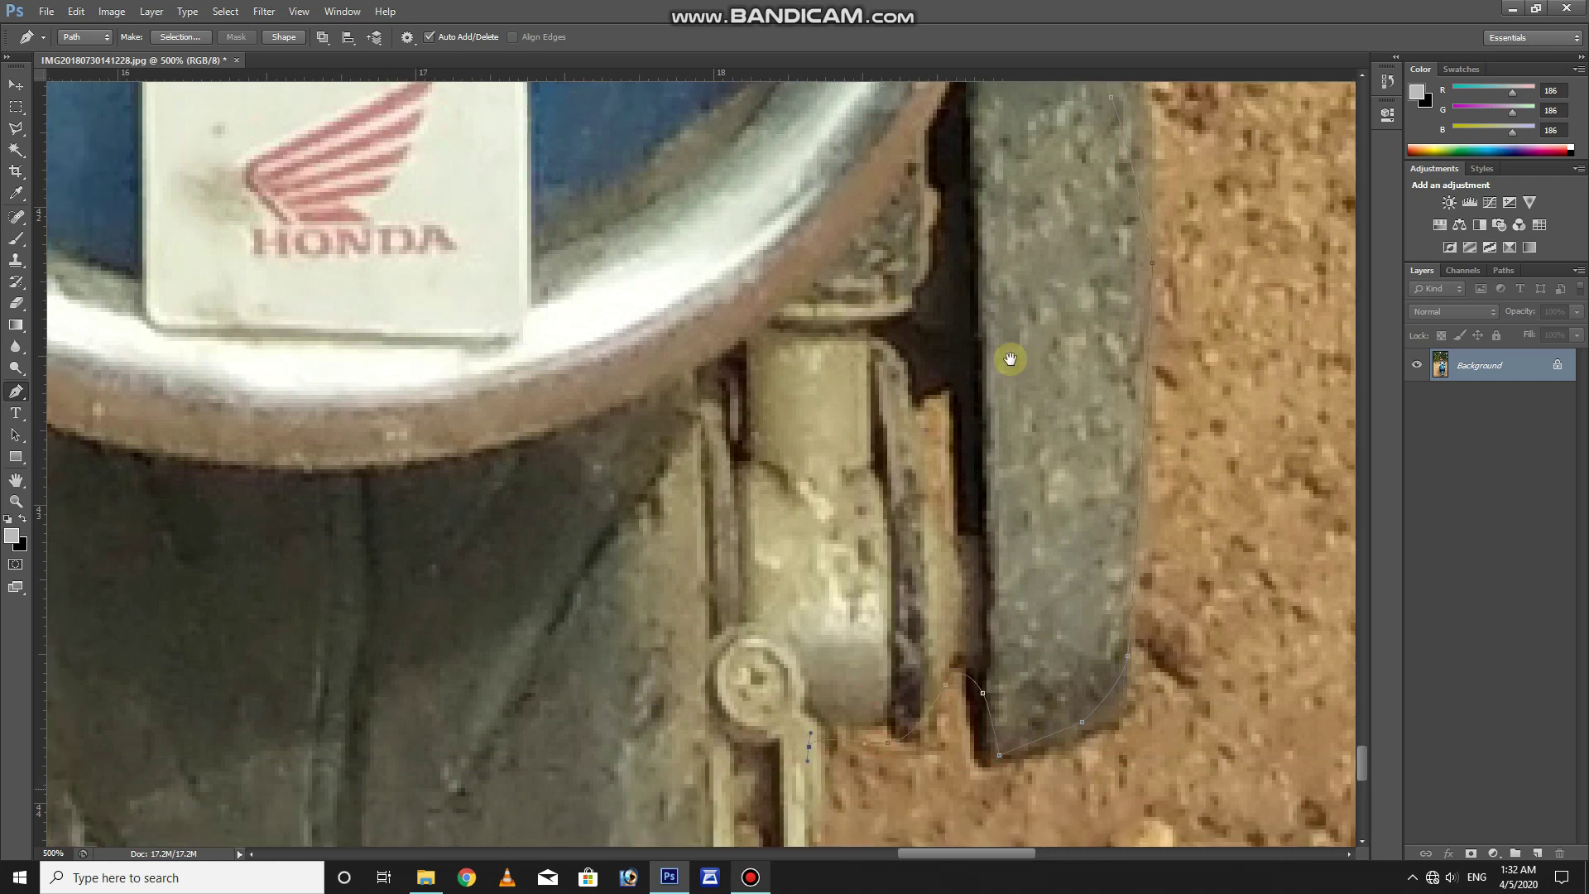
pyautogui.scroll(-10, 1010, 359)
pyautogui.click(959, 479)
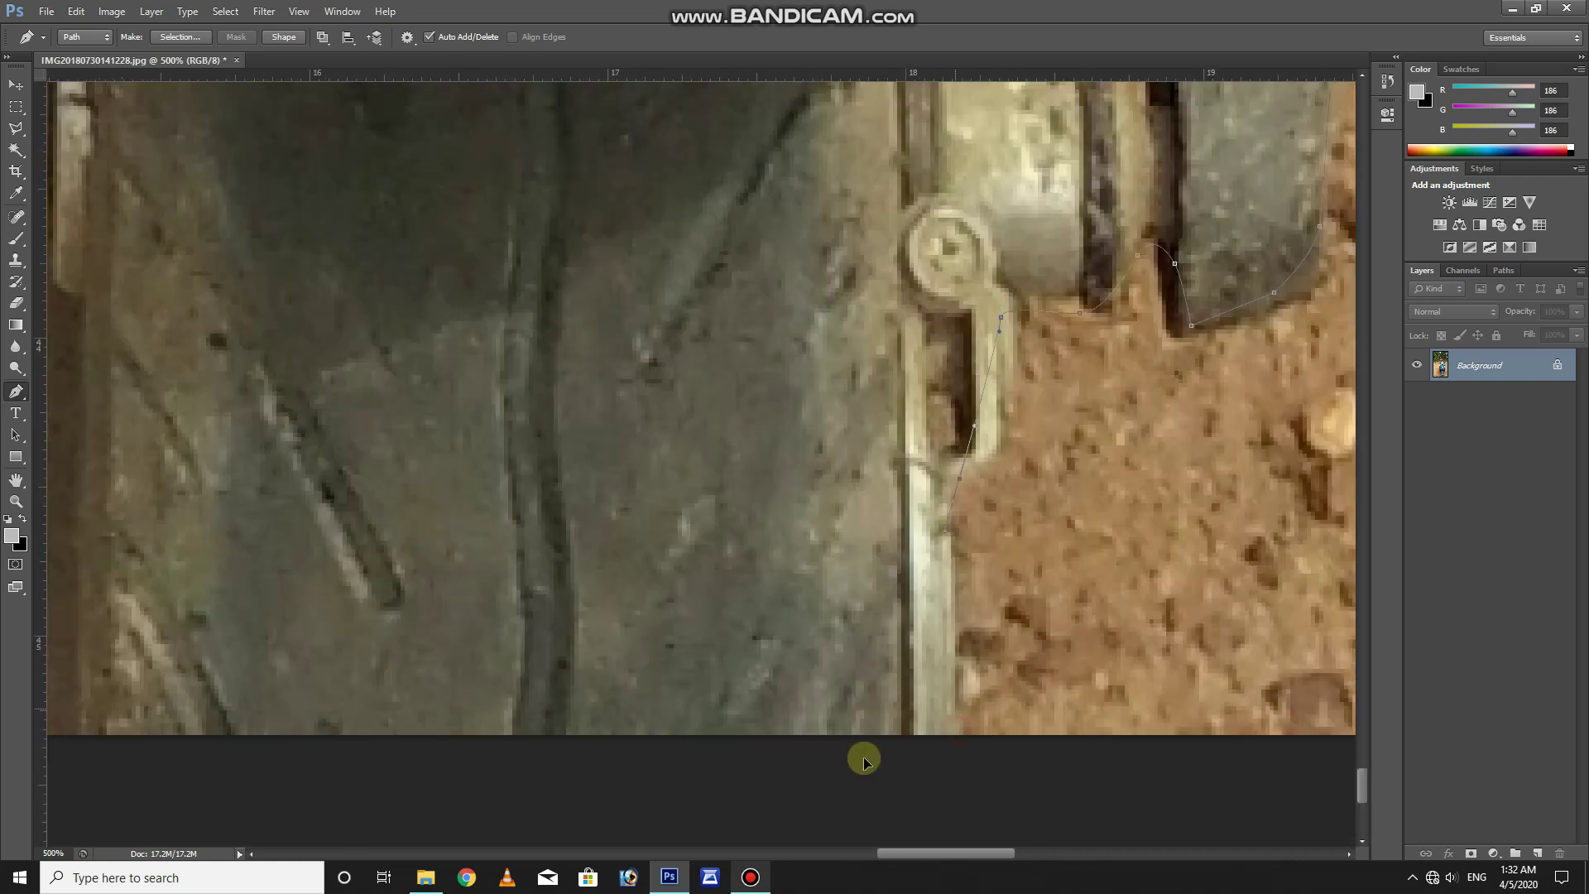
pyautogui.hscroll(-10, 692, 779)
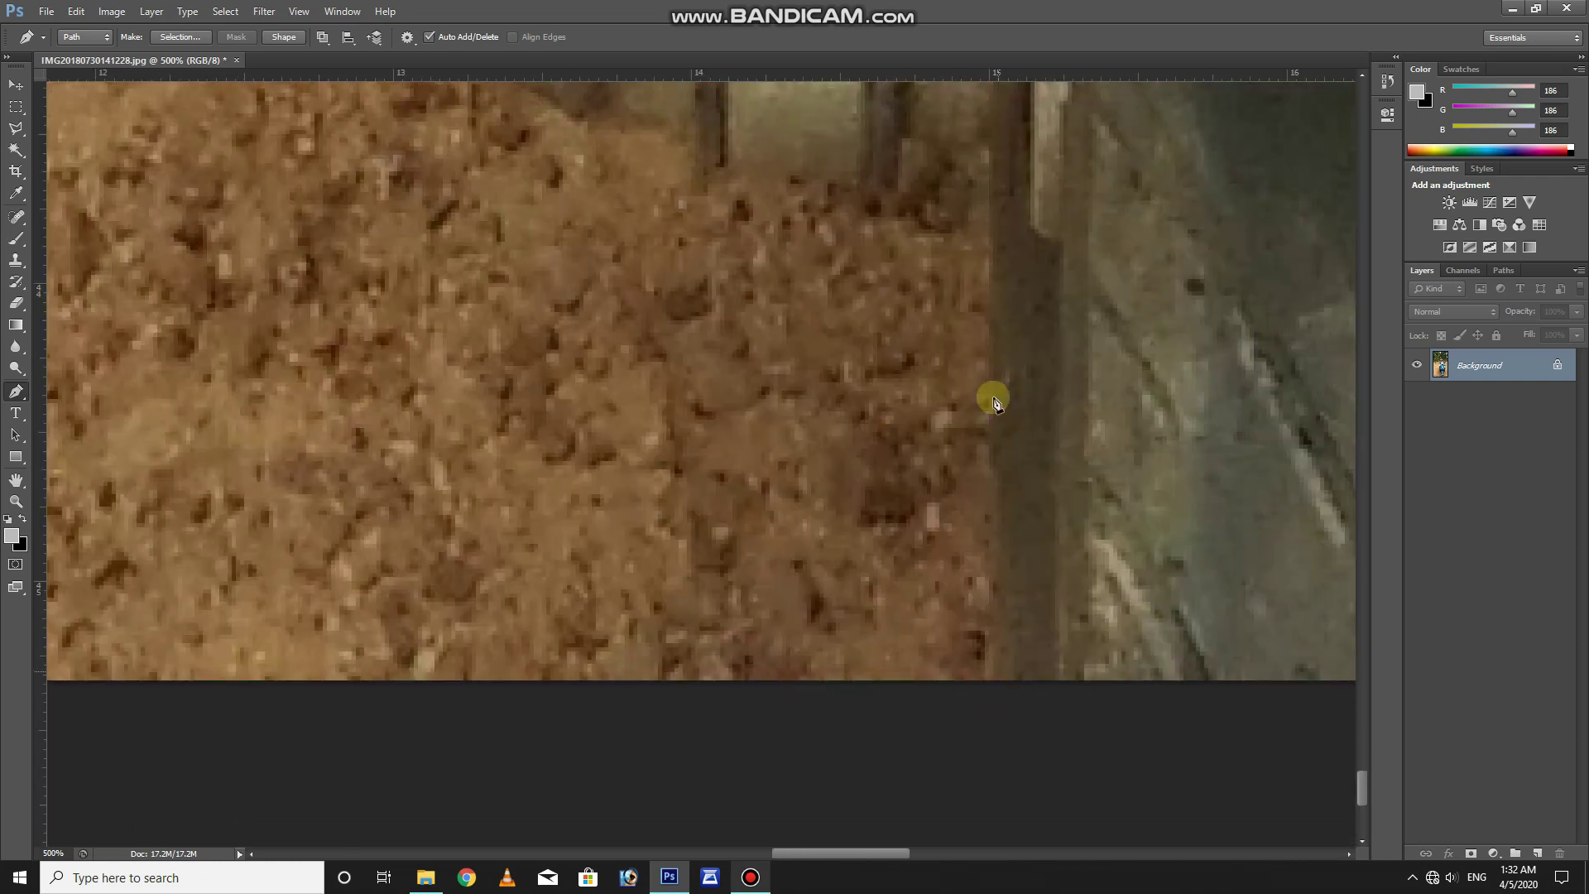
pyautogui.click(993, 303)
pyautogui.moveTo(1006, 201); pyautogui.dragTo(1018, 264)
# Add an anchor on the mudguard's edge while moving back up the canvas.
pyautogui.scroll(4, 1096, 521)
pyautogui.hscroll(-1, 1096, 521)
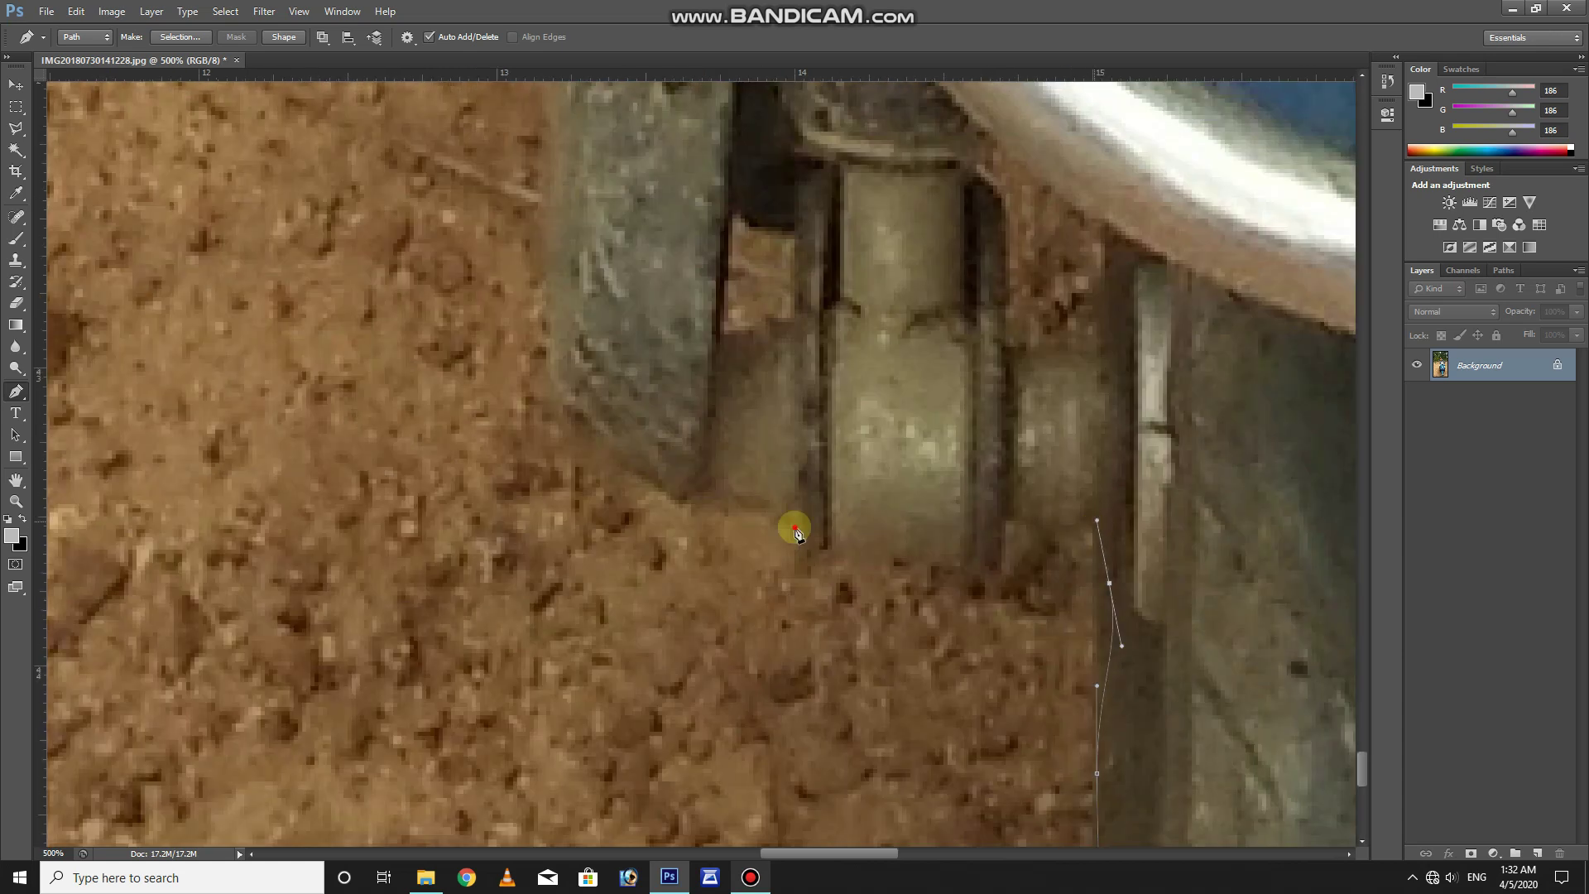
pyautogui.moveTo(555, 204); pyautogui.dragTo(554, 177)
pyautogui.scroll(5, 585, 188)
pyautogui.moveTo(560, 308); pyautogui.dragTo(577, 248)
pyautogui.scroll(5, 611, 515)
pyautogui.click(638, 387)
pyautogui.moveTo(676, 358); pyautogui.dragTo(639, 99)
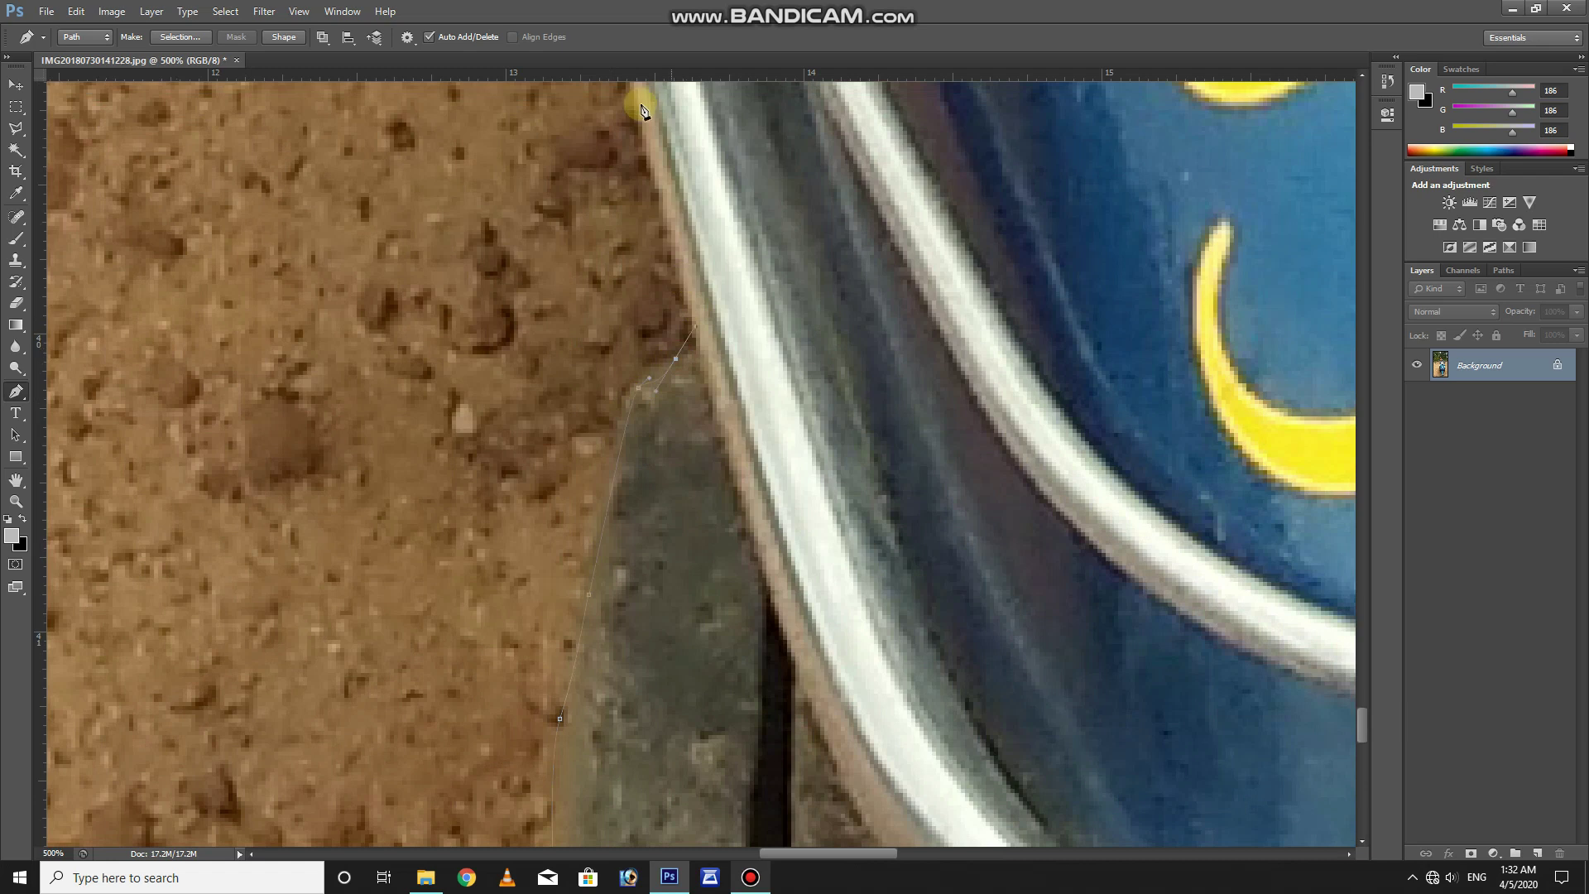
pyautogui.scroll(4, 712, 387)
pyautogui.hscroll(-2, 712, 388)
# Curve the path along the dark mudguard edge and up the chrome guard's outer edge.
pyautogui.click(708, 456)
pyautogui.click(605, 460)
pyautogui.click(412, 332)
pyautogui.moveTo(362, 240); pyautogui.dragTo(351, 226)
pyautogui.scroll(7, 702, 729)
pyautogui.hscroll(-5, 701, 729)
pyautogui.click(602, 471)
pyautogui.moveTo(569, 423); pyautogui.dragTo(514, 420)
pyautogui.moveTo(475, 284); pyautogui.dragTo(479, 163)
pyautogui.scroll(5, 568, 712)
pyautogui.scroll(5, 557, 745)
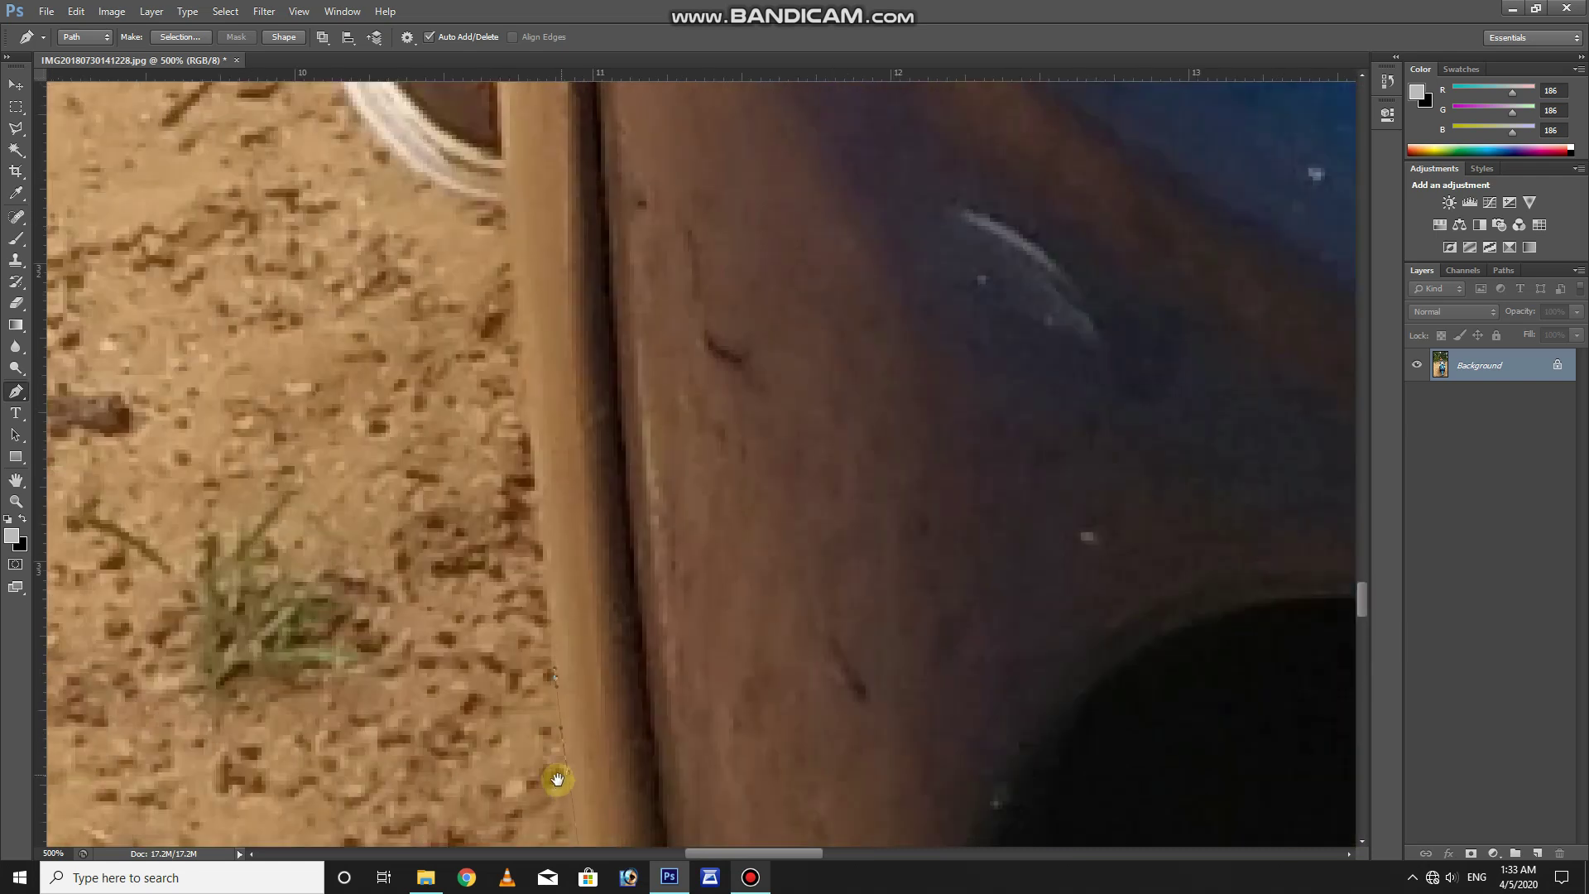
pyautogui.scroll(3, 515, 410)
pyautogui.scroll(1, 515, 411)
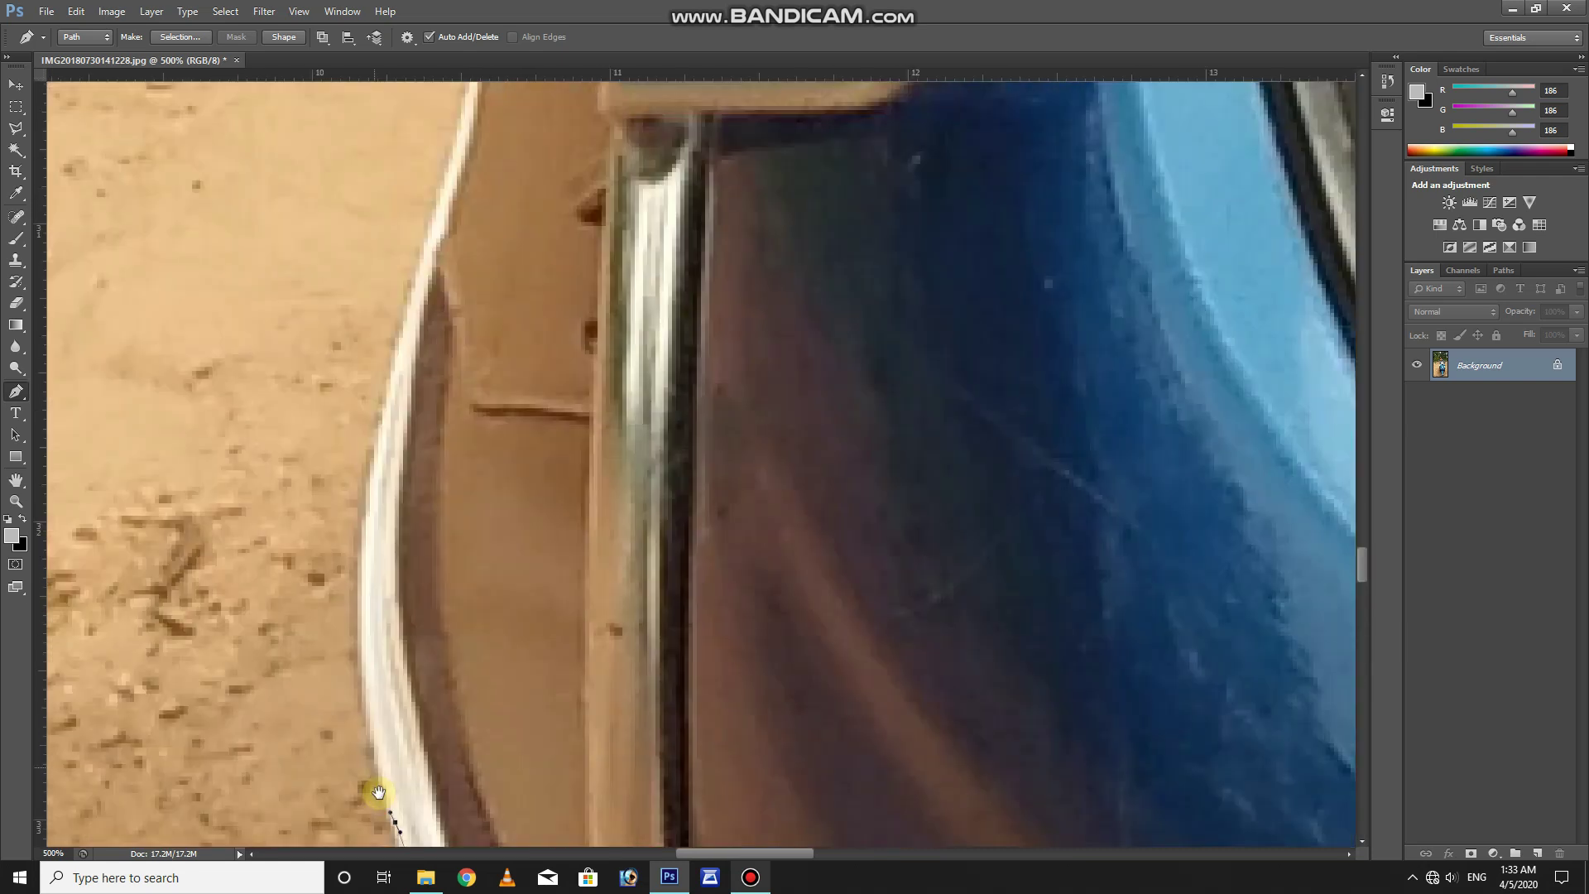
pyautogui.scroll(5, 373, 786)
pyautogui.scroll(5, 360, 832)
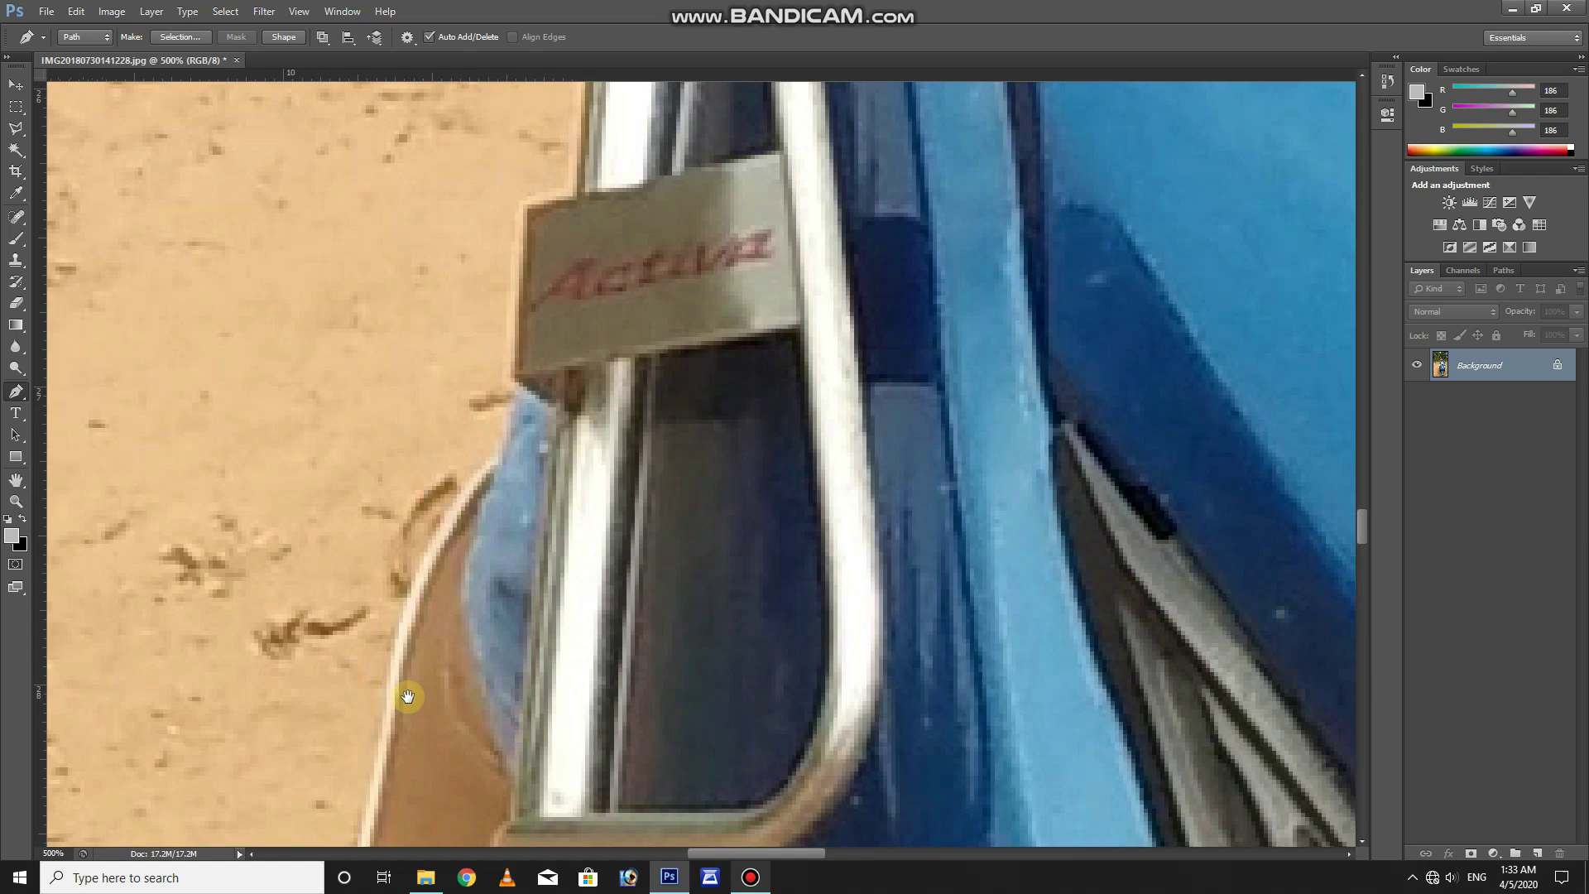
pyautogui.scroll(5, 408, 699)
pyautogui.scroll(-3, 461, 550)
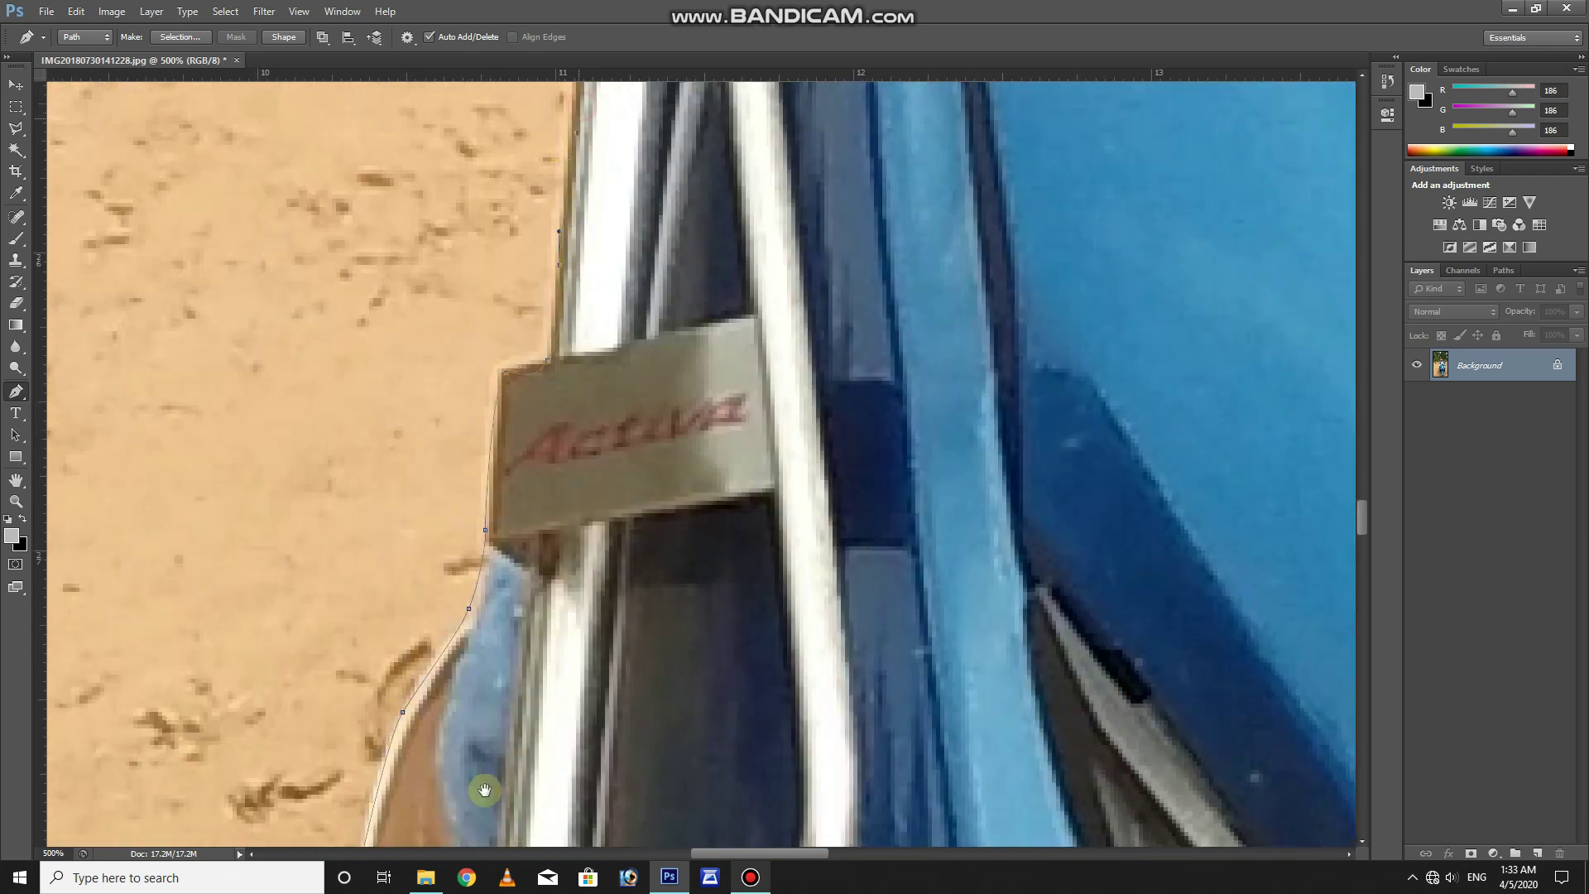
pyautogui.scroll(5, 472, 585)
pyautogui.scroll(-3, 737, 496)
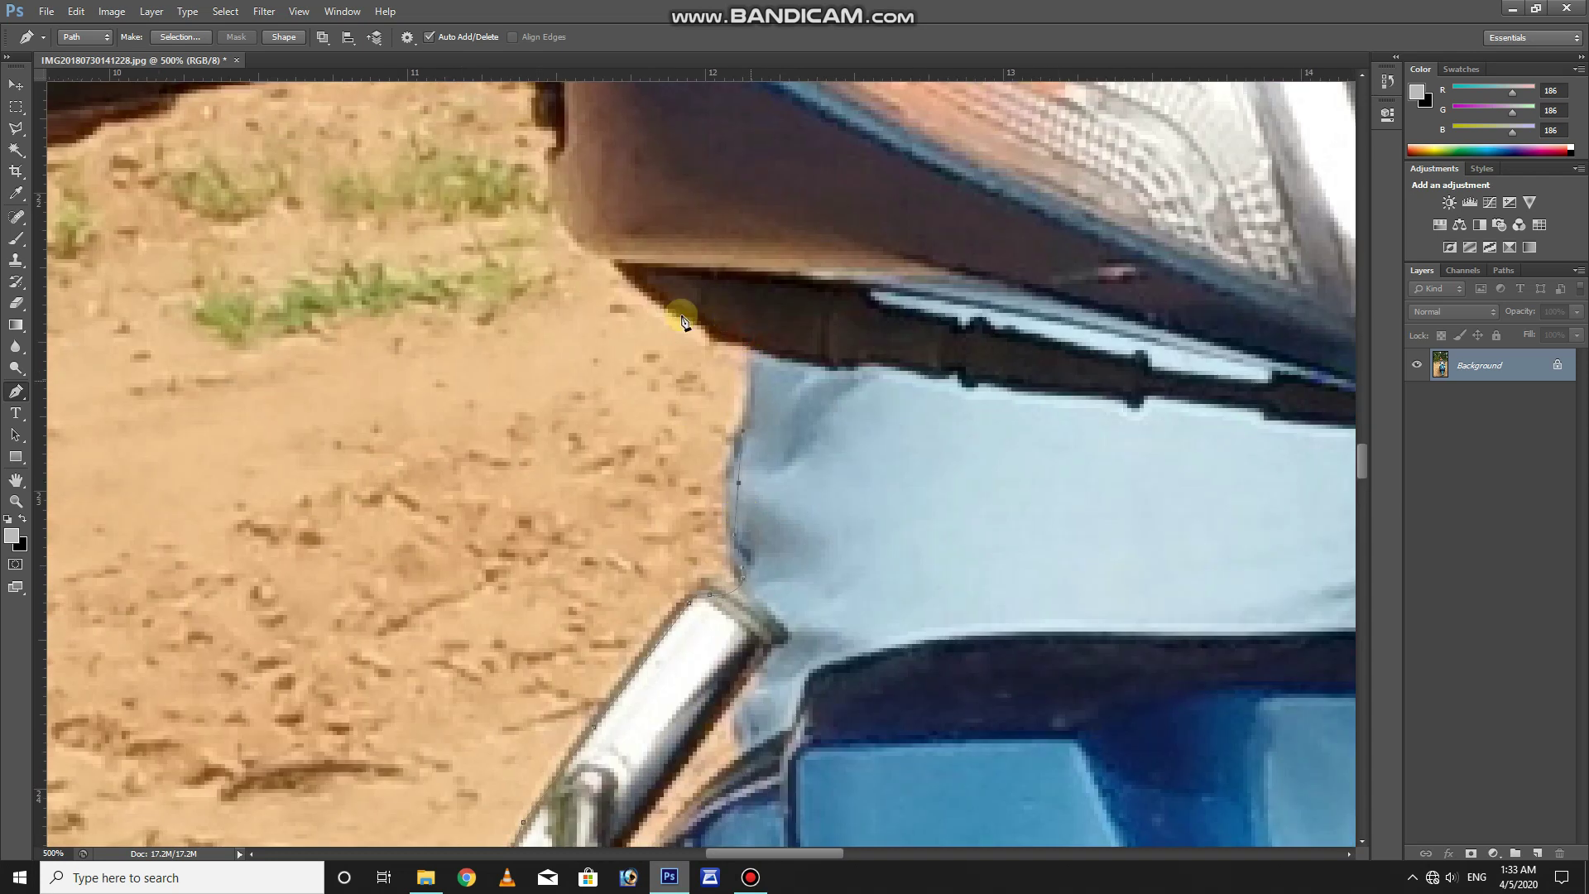
pyautogui.moveTo(668, 636); pyautogui.dragTo(789, 562)
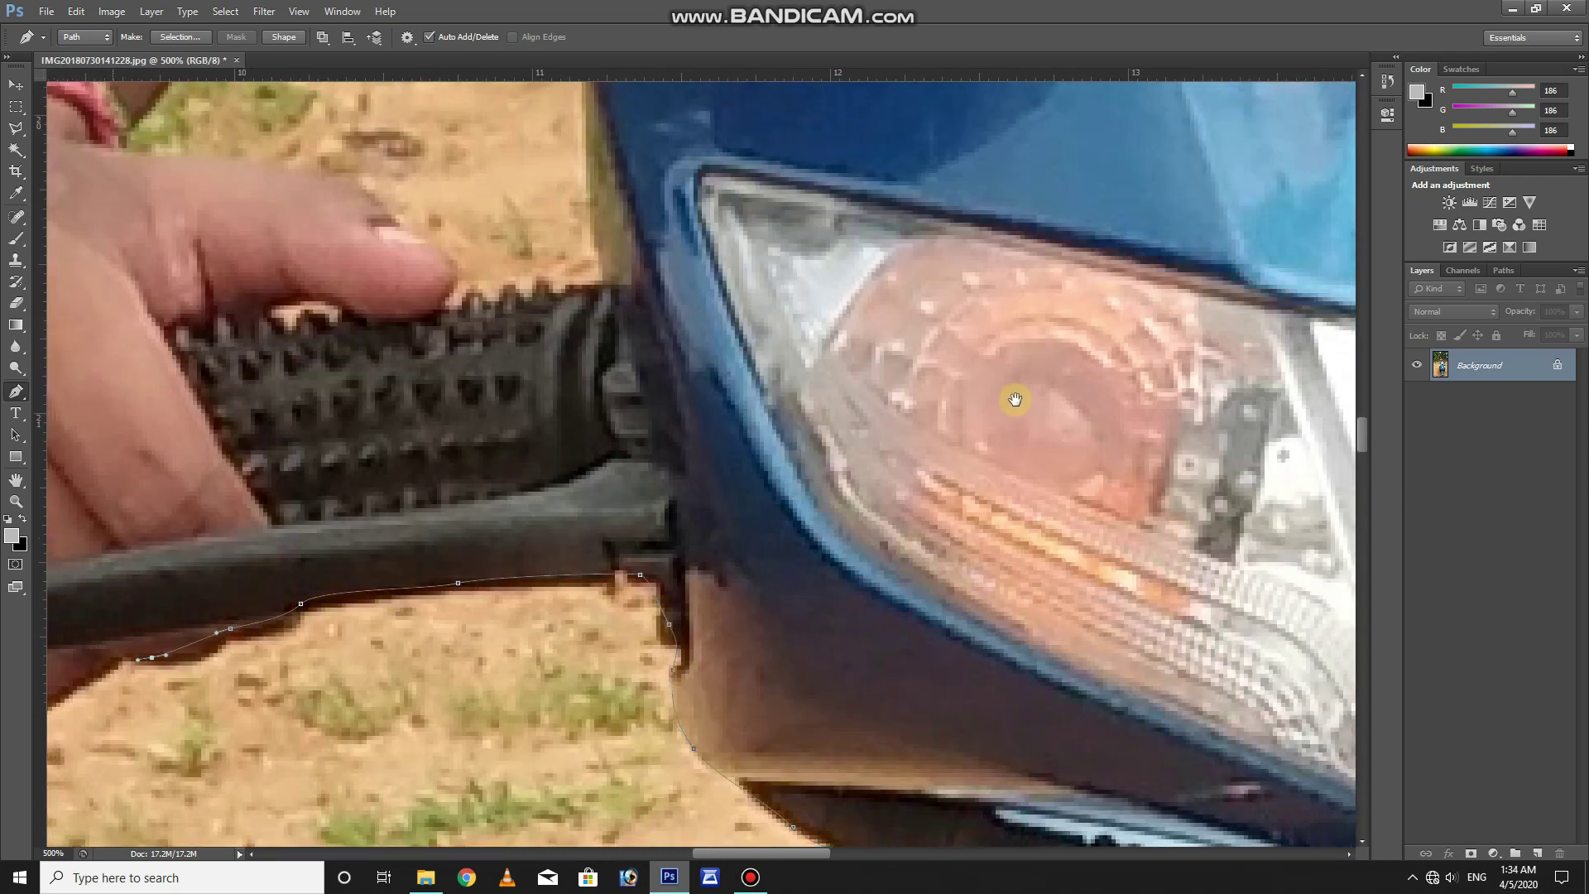
# Anchor the path around the handlebar end ball and the hand's edge.
pyautogui.moveTo(106, 660); pyautogui.dragTo(945, 456)
pyautogui.click(786, 454)
pyautogui.click(744, 459)
pyautogui.click(687, 454)
pyautogui.click(654, 412)
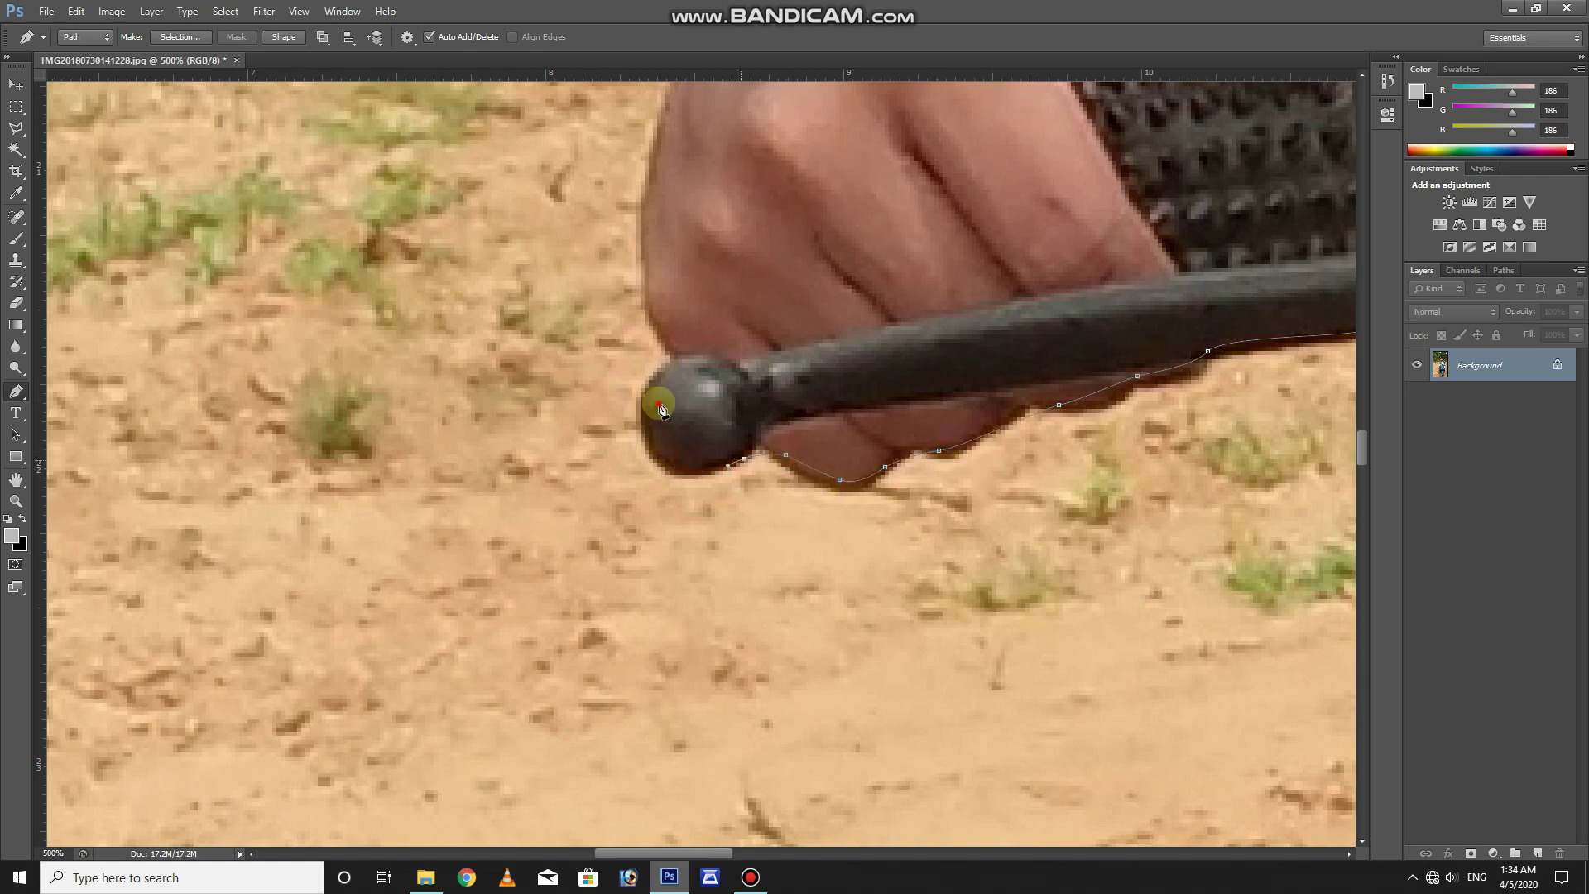
# Trace the path around the left mirror's left and top edges.
pyautogui.moveTo(659, 144); pyautogui.dragTo(568, 610)
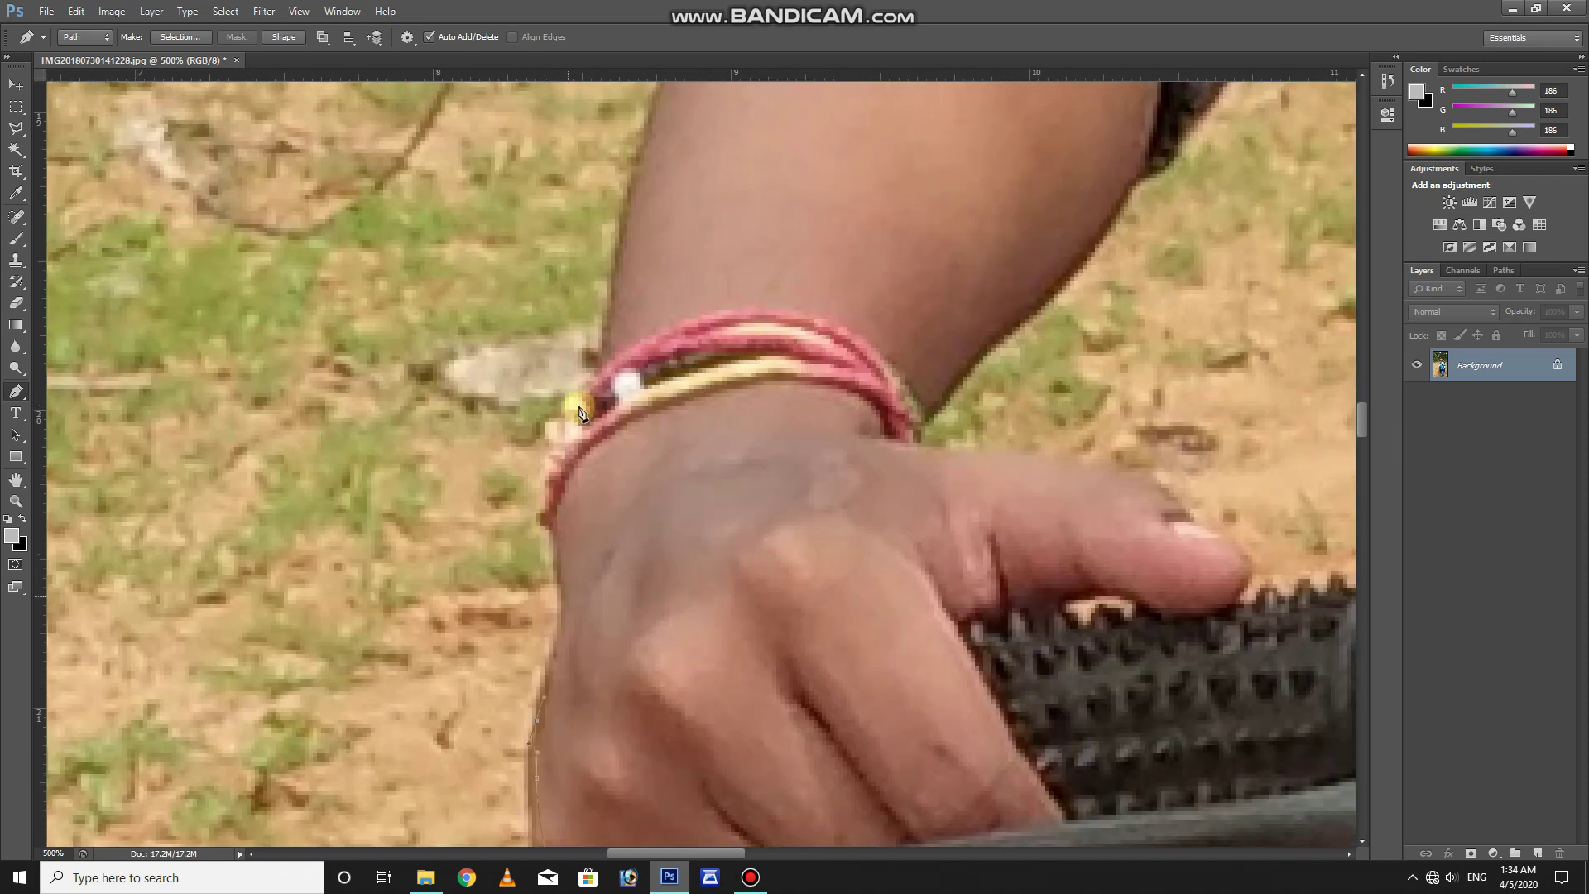
pyautogui.moveTo(612, 296); pyautogui.dragTo(461, 743)
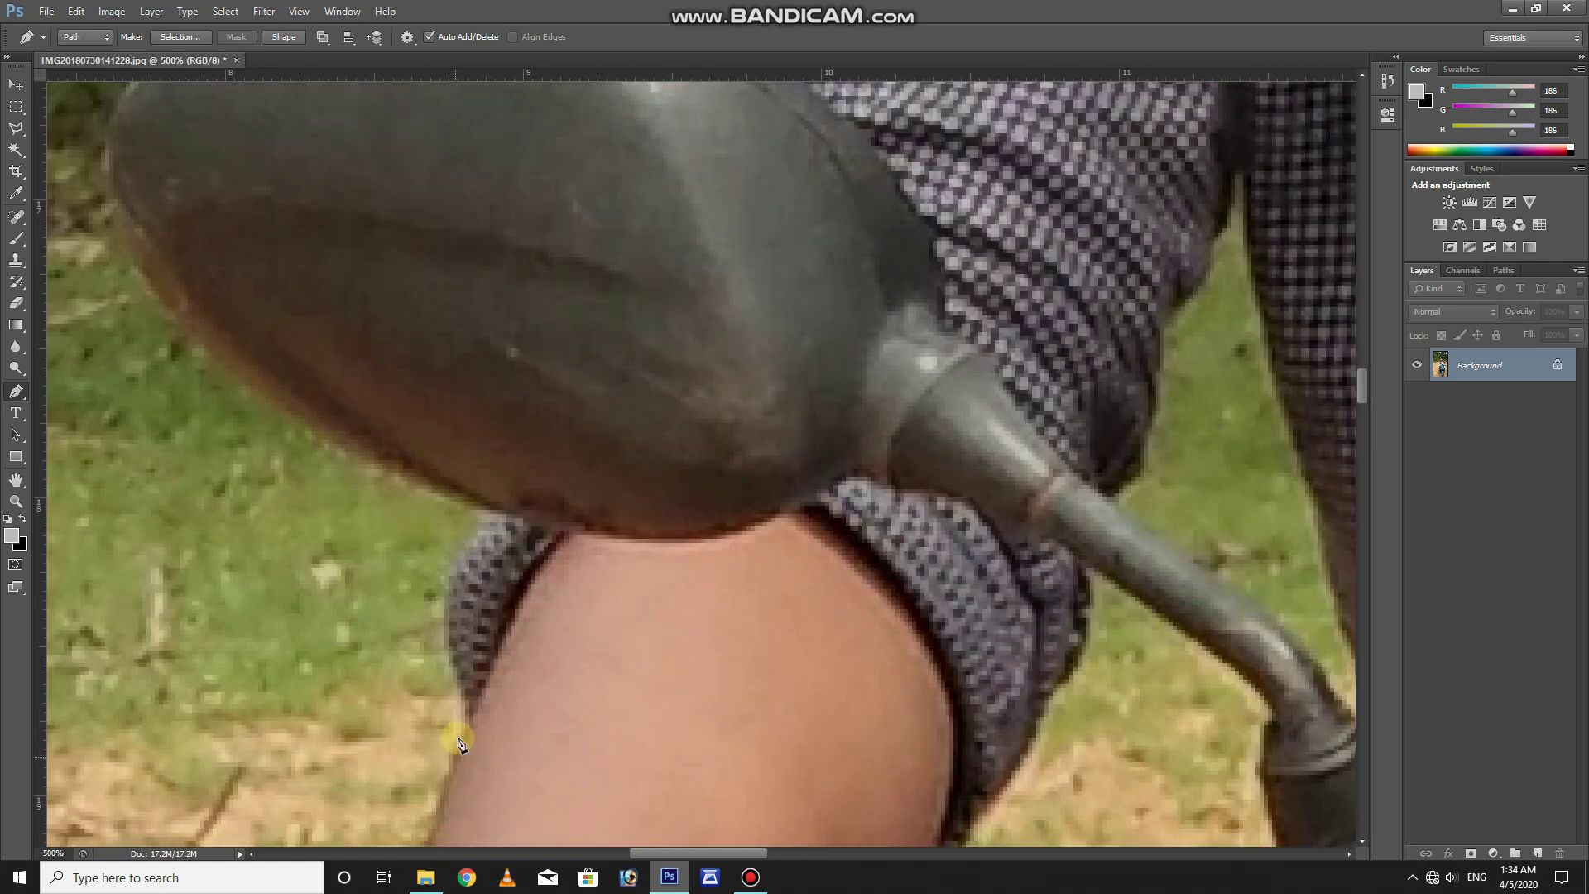
pyautogui.moveTo(130, 241); pyautogui.dragTo(472, 764)
pyautogui.click(478, 776)
pyautogui.click(468, 760)
pyautogui.click(461, 731)
pyautogui.click(454, 699)
pyautogui.click(461, 640)
pyautogui.click(510, 573)
pyautogui.click(630, 519)
pyautogui.click(804, 491)
pyautogui.click(911, 486)
pyautogui.click(1020, 516)
# Continue the path up the edge of the checked shirt.
pyautogui.click(1036, 401)
pyautogui.click(1065, 334)
pyautogui.click(1114, 293)
pyautogui.click(1127, 239)
pyautogui.click(1107, 190)
# Curve the path over the shoulder to where it meets the neck.
pyautogui.moveTo(1110, 149); pyautogui.dragTo(323, 493)
pyautogui.click(434, 370)
pyautogui.click(447, 311)
pyautogui.click(493, 238)
pyautogui.click(542, 178)
pyautogui.click(594, 149)
pyautogui.moveTo(632, 125)
pyautogui.mouseDown()
pyautogui.moveTo(647, 123)
pyautogui.moveTo(656, 561)
pyautogui.mouseUp()
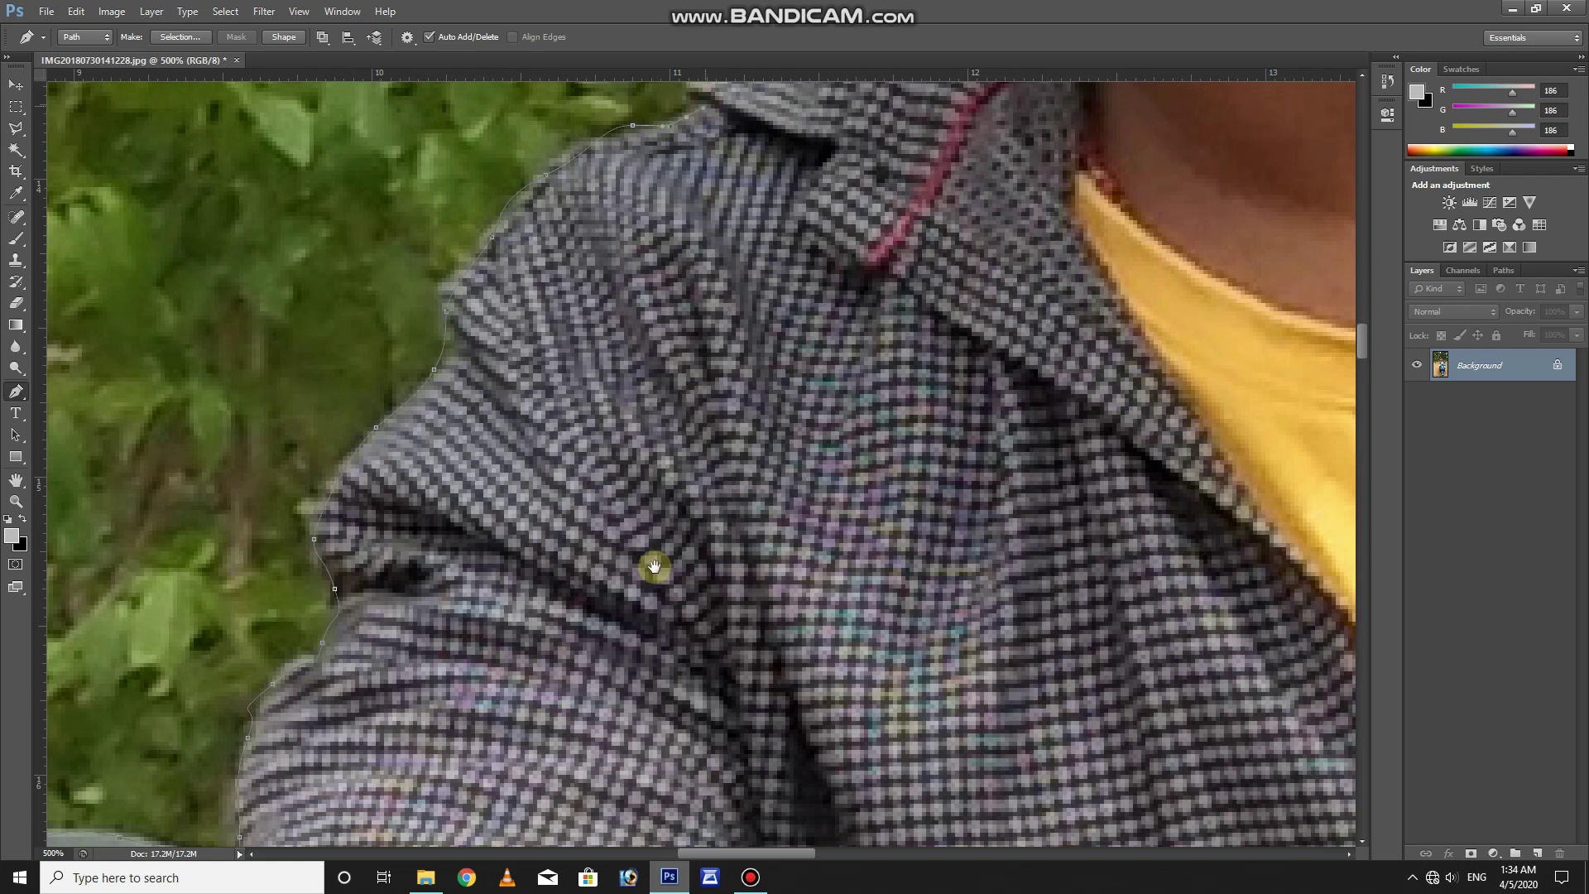
pyautogui.click(637, 563)
# Trace Pen anchors up the edge of the neck, curving toward the ear.
pyautogui.click(815, 437)
pyautogui.click(911, 358)
pyautogui.click(964, 301)
pyautogui.moveTo(939, 247); pyautogui.dragTo(903, 209)
# Path around the ear lobe, undo the misplaced anchors, then curve up behind the ear.
pyautogui.click(869, 156)
pyautogui.click(844, 135)
pyautogui.click(812, 160)
pyautogui.moveTo(786, 143); pyautogui.dragTo(772, 143)
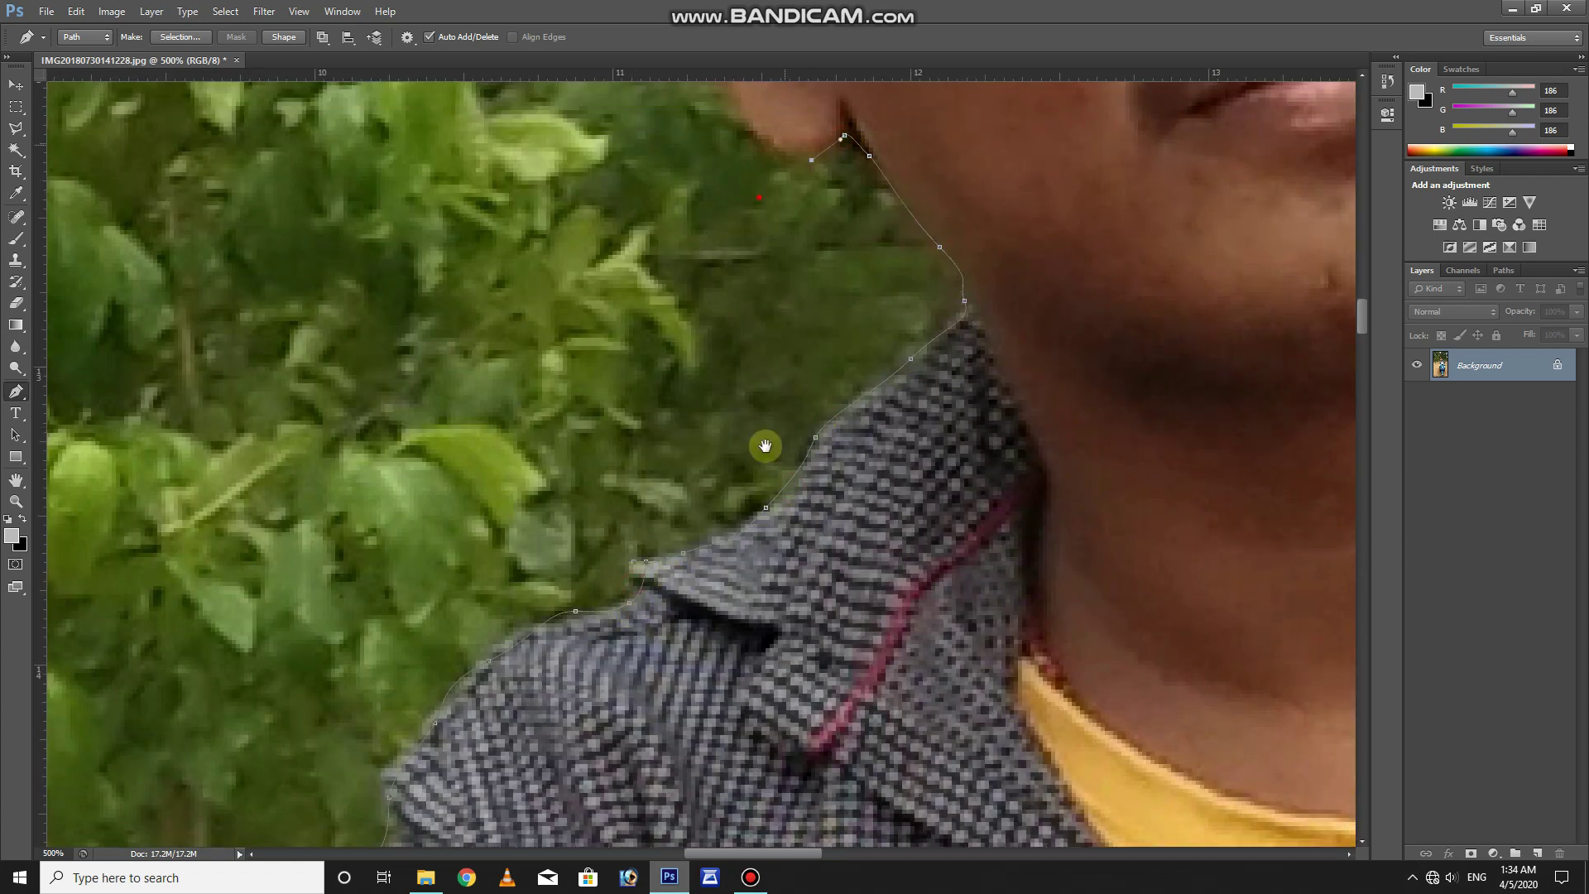
pyautogui.scroll(6, 763, 444)
pyautogui.hotkey('ctrl', 'alt', 'z')
pyautogui.hotkey('ctrl', 'alt', 'z')
pyautogui.click(764, 660)
pyautogui.click(723, 607)
pyautogui.moveTo(677, 508); pyautogui.dragTo(663, 470)
# Continue the path with anchors along the outer edge of the hair.
pyautogui.click(633, 339)
pyautogui.click(611, 279)
pyautogui.click(549, 238)
pyautogui.click(514, 157)
pyautogui.scroll(10, 667, 781)
pyautogui.moveTo(655, 733); pyautogui.dragTo(657, 710)
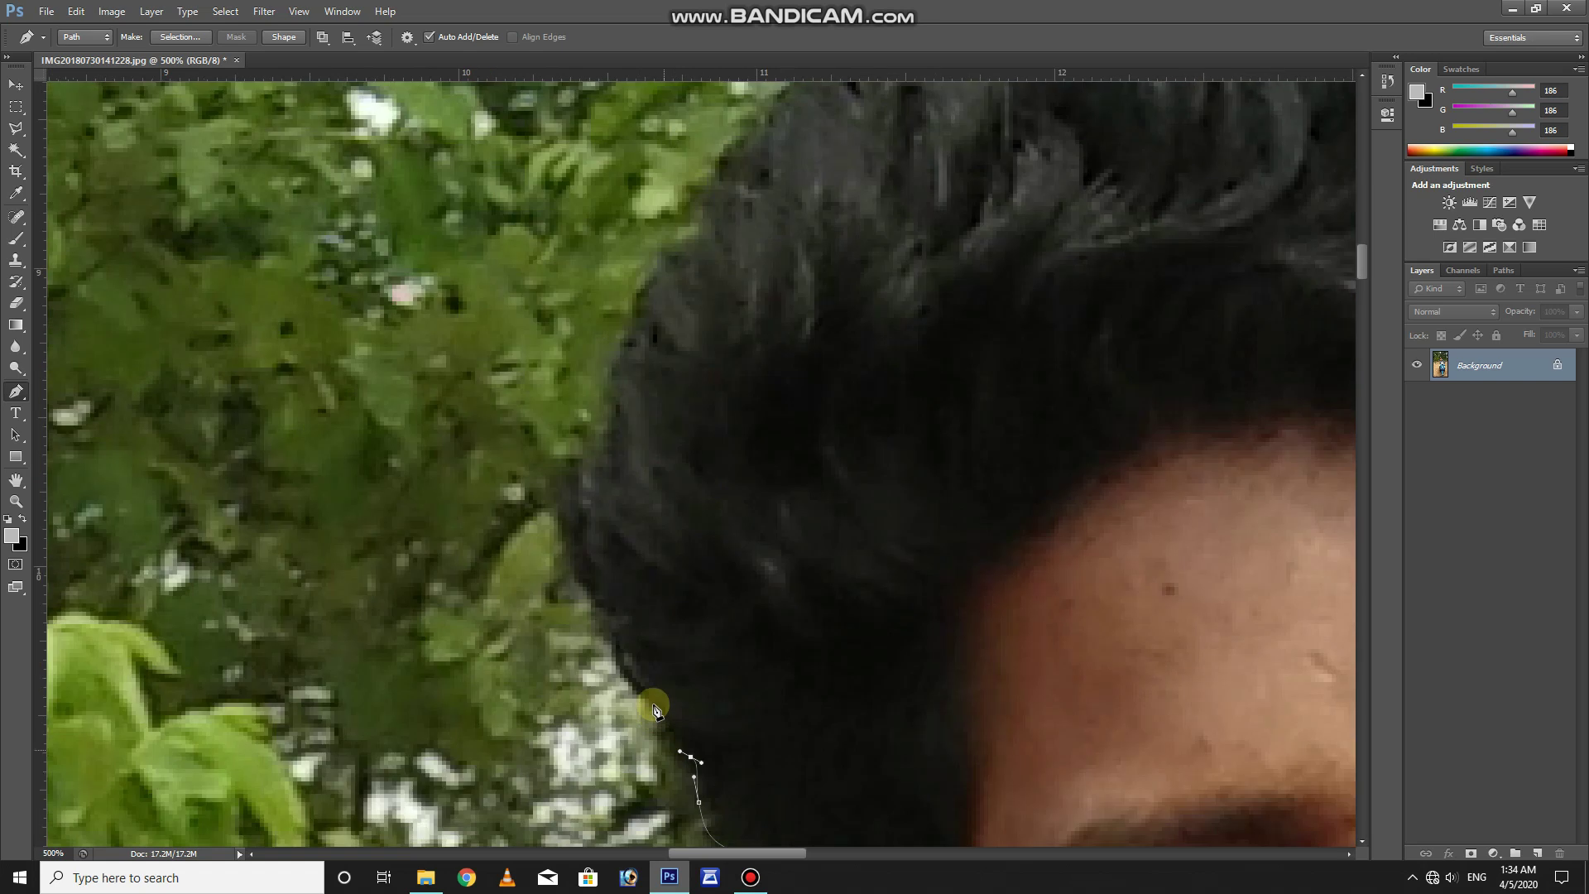
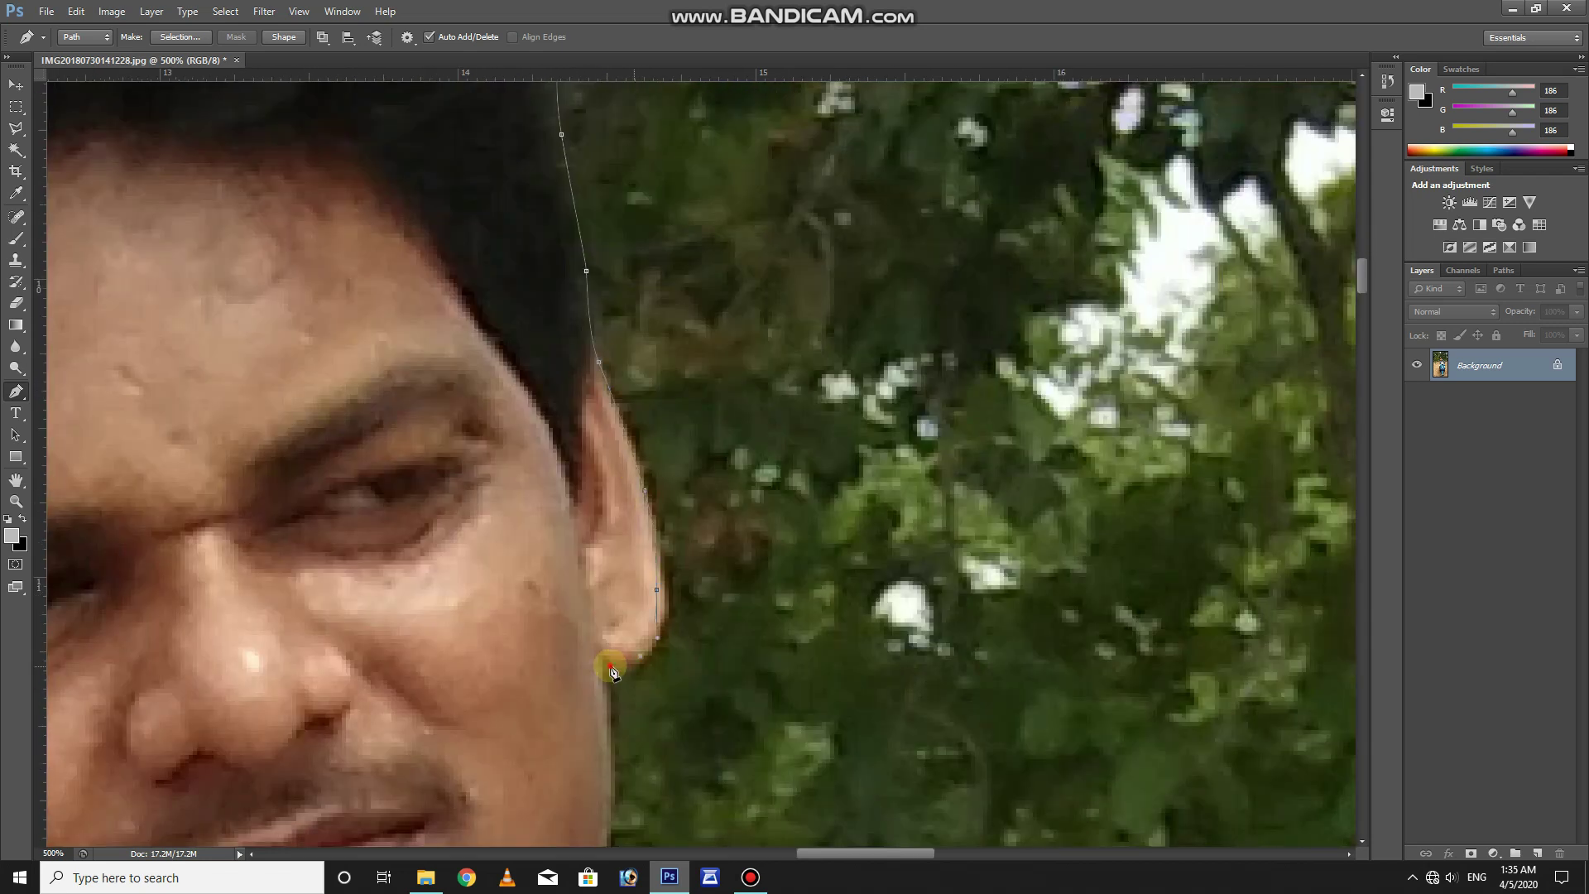
# Add curved pen anchors down the rider's jaw and onto his shirt shoulder.
pyautogui.click(607, 780)
pyautogui.moveTo(606, 822)
pyautogui.mouseDown()
pyautogui.moveTo(717, 341)
pyautogui.moveTo(699, 405)
pyautogui.mouseUp()
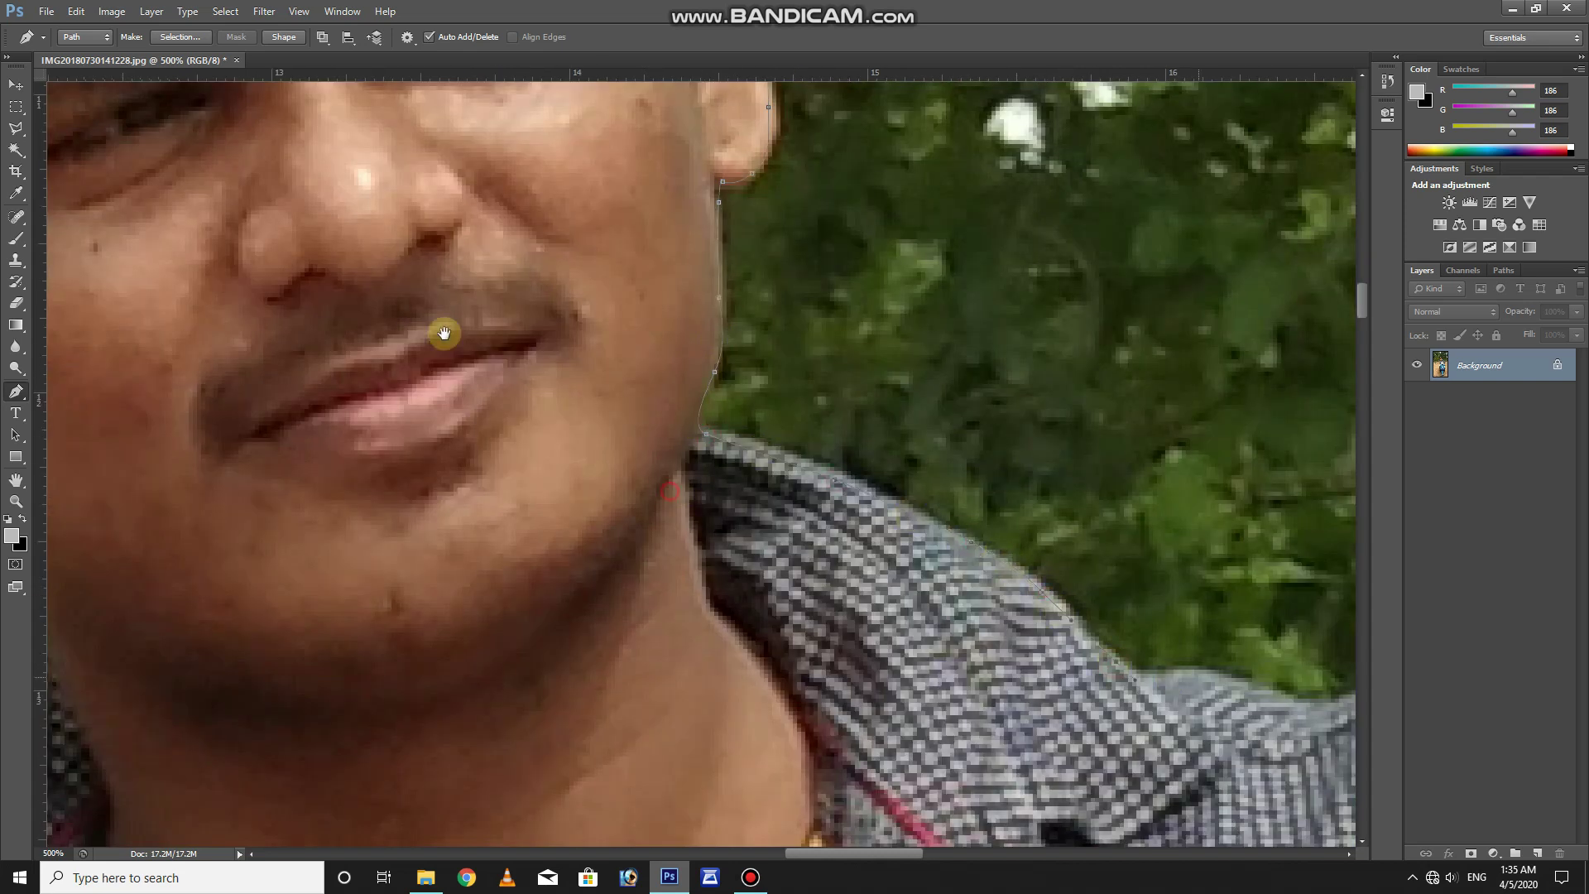
pyautogui.moveTo(1342, 706); pyautogui.dragTo(518, 336)
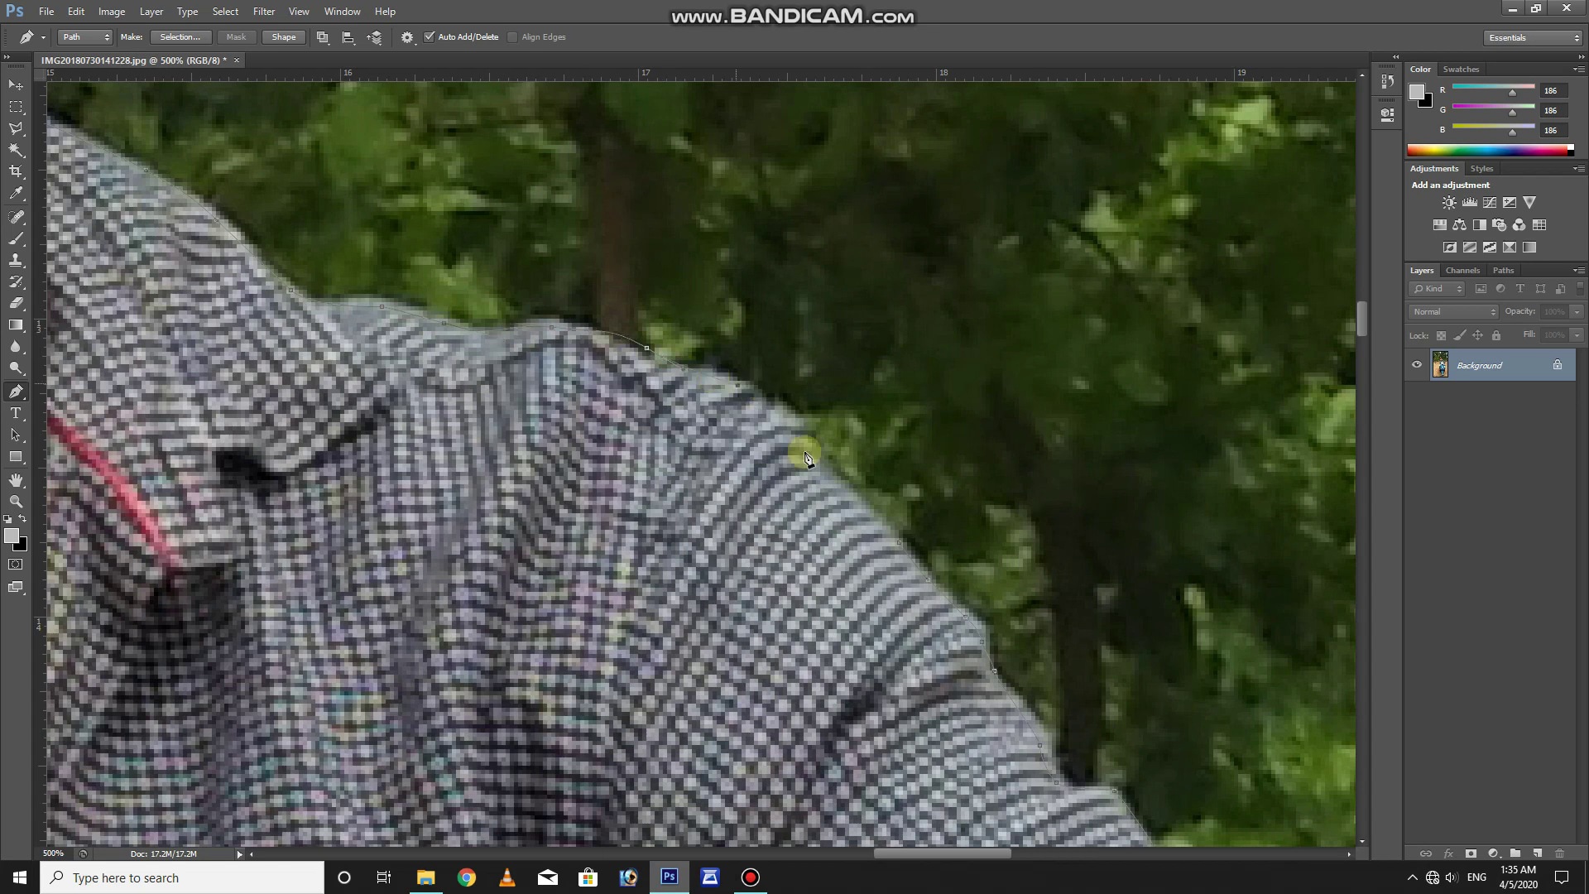
pyautogui.click(966, 619)
pyautogui.hotkey('ctrl', '-')
pyautogui.hotkey('ctrl', '-')
# Convert the rider path to a selection, feather it, and copy it to Layer 1.
pyautogui.hotkey('ctrl', '-')
pyautogui.hotkey('ctrl', '-')
pyautogui.hotkey('ctrl', '-')
pyautogui.hotkey('ctrl', '-')
pyautogui.hotkey('ctrl', '-')
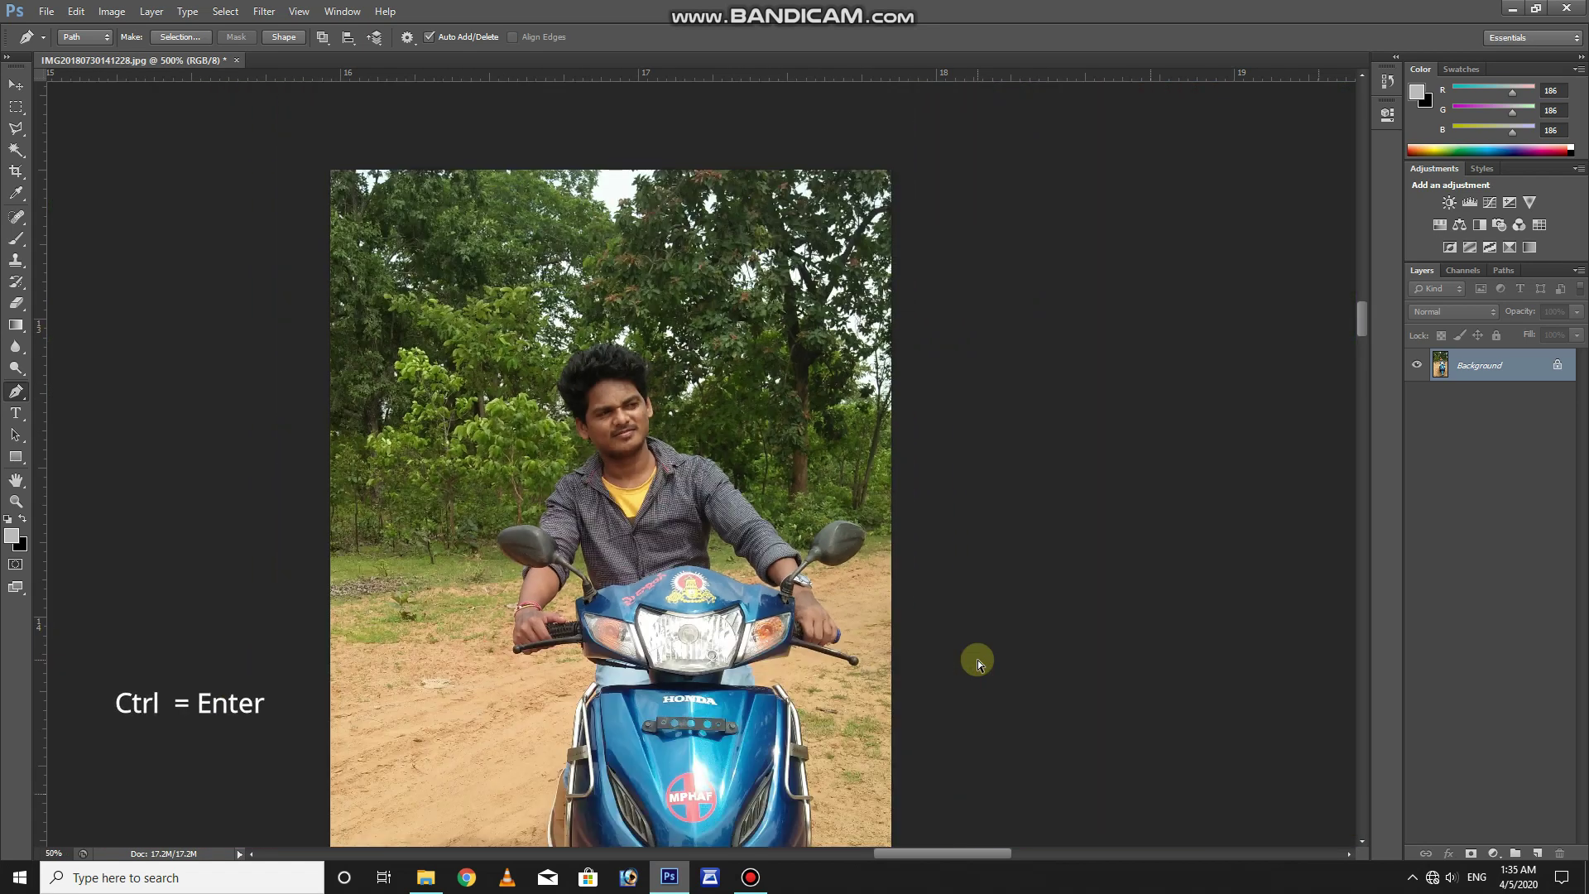
pyautogui.hotkey('ctrl', '-')
pyautogui.hotkey('ctrl', 'Return')
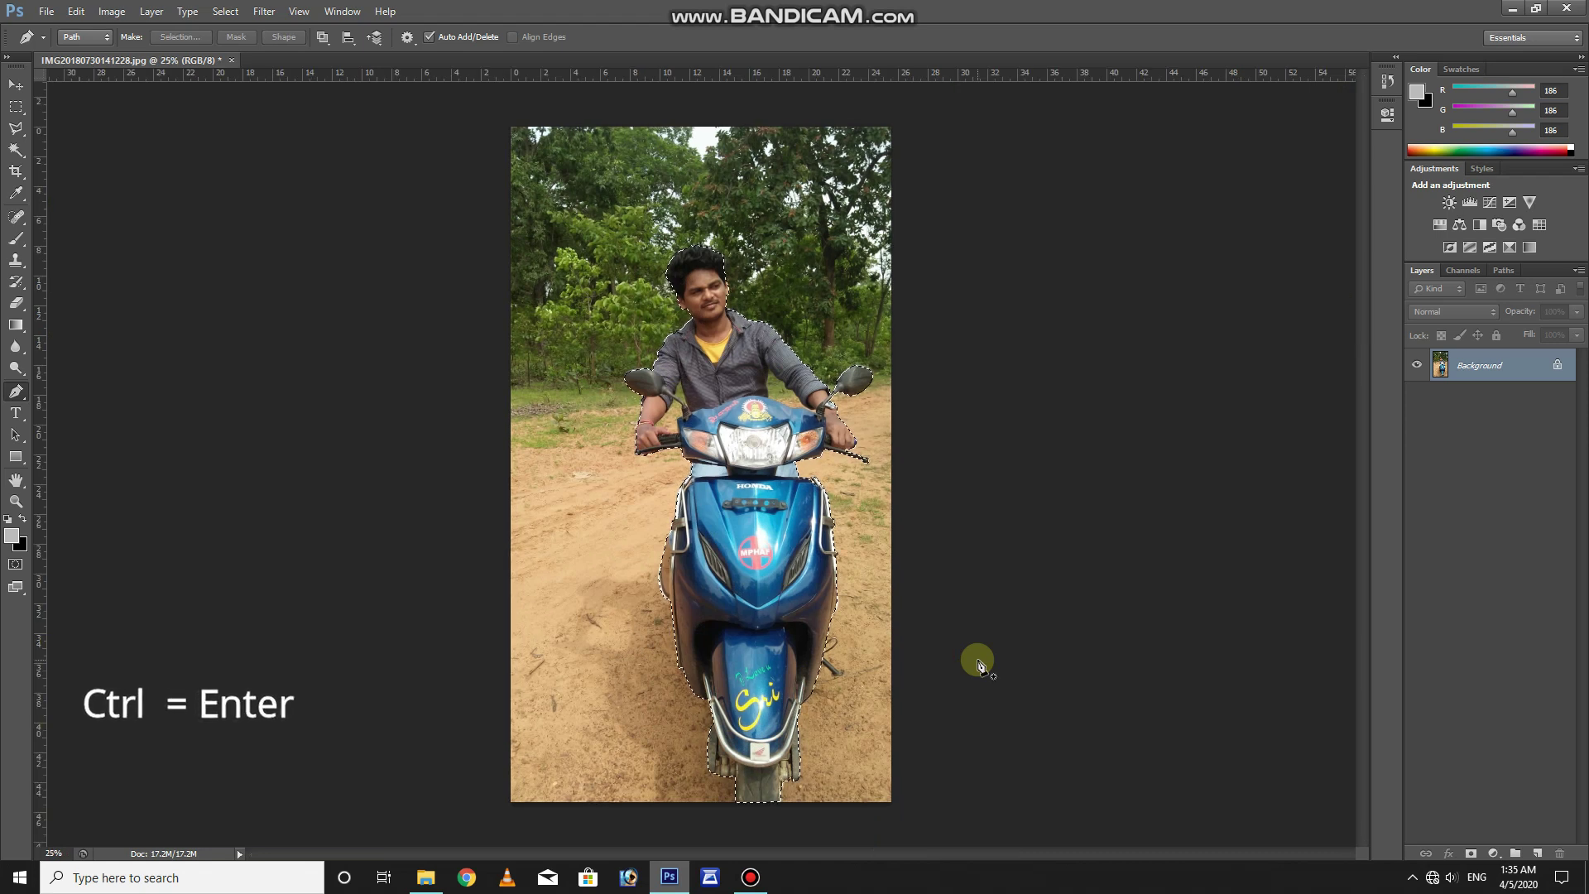
pyautogui.hotkey('ctrl', '+')
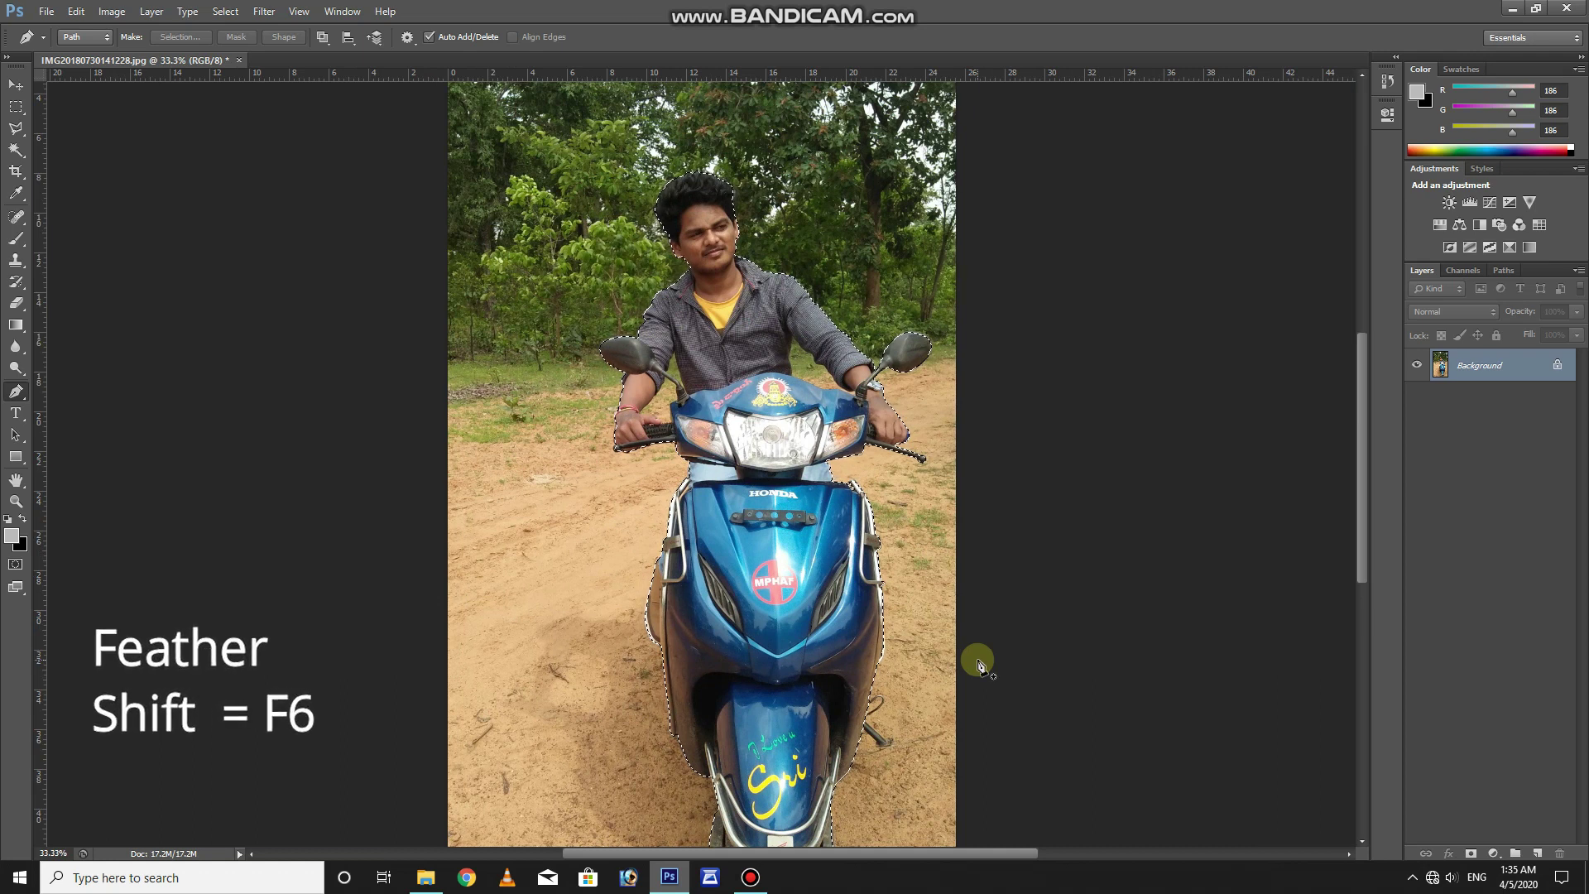
pyautogui.hotkey('shift', 'F6')
pyautogui.press('Return')
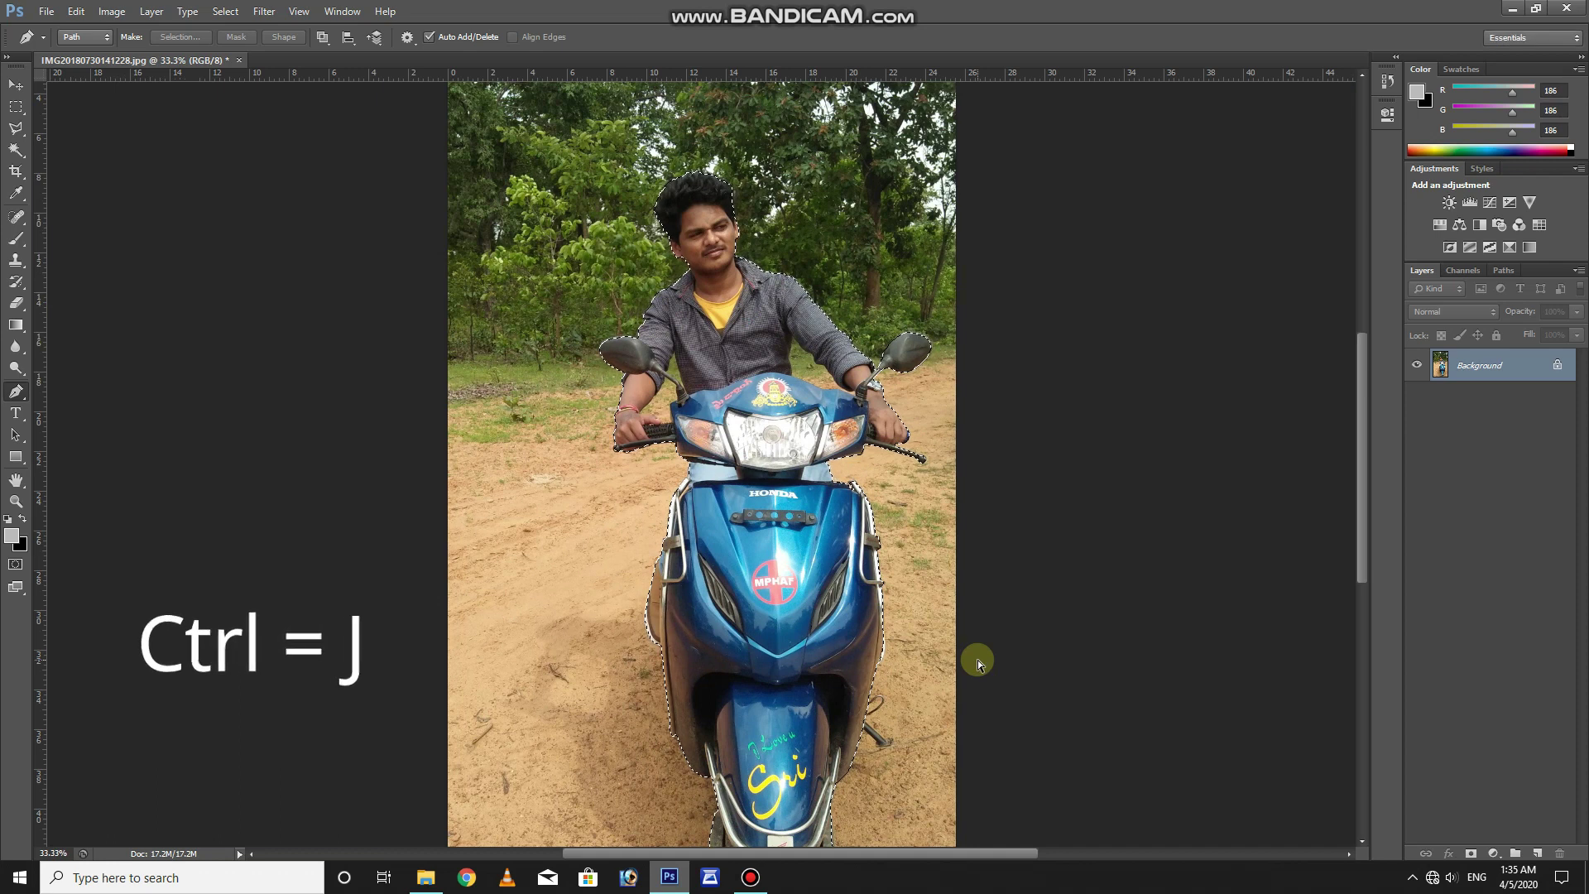
pyautogui.hotkey('ctrl', 'j')
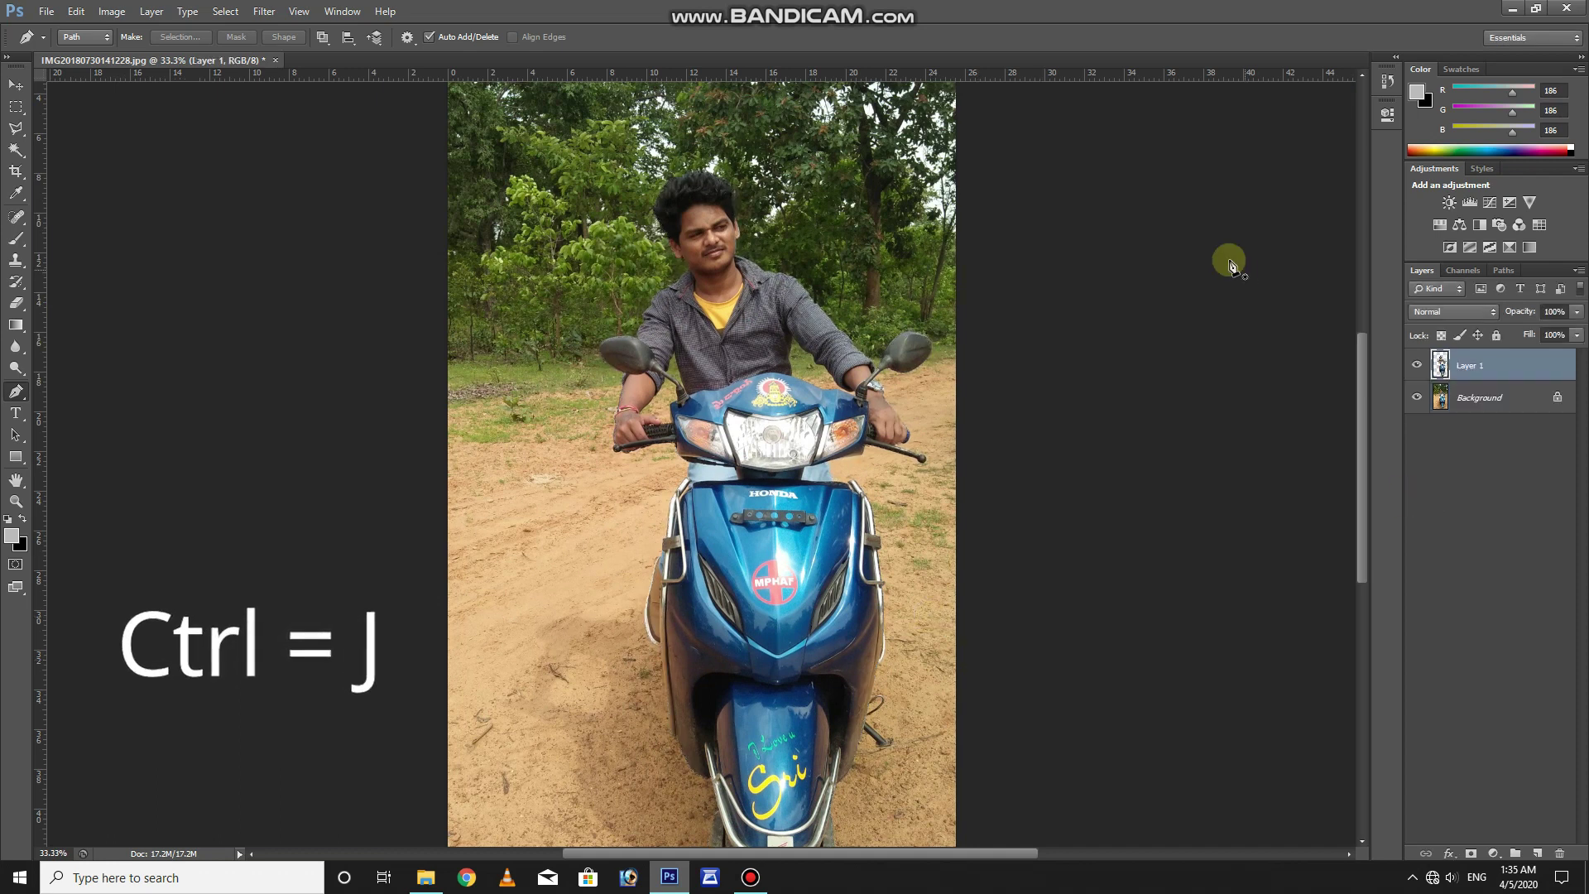
# Hide the Background layer, zoom in on the cut-out rider, and pick the Clone Stamp tool.
pyautogui.click(1417, 398)
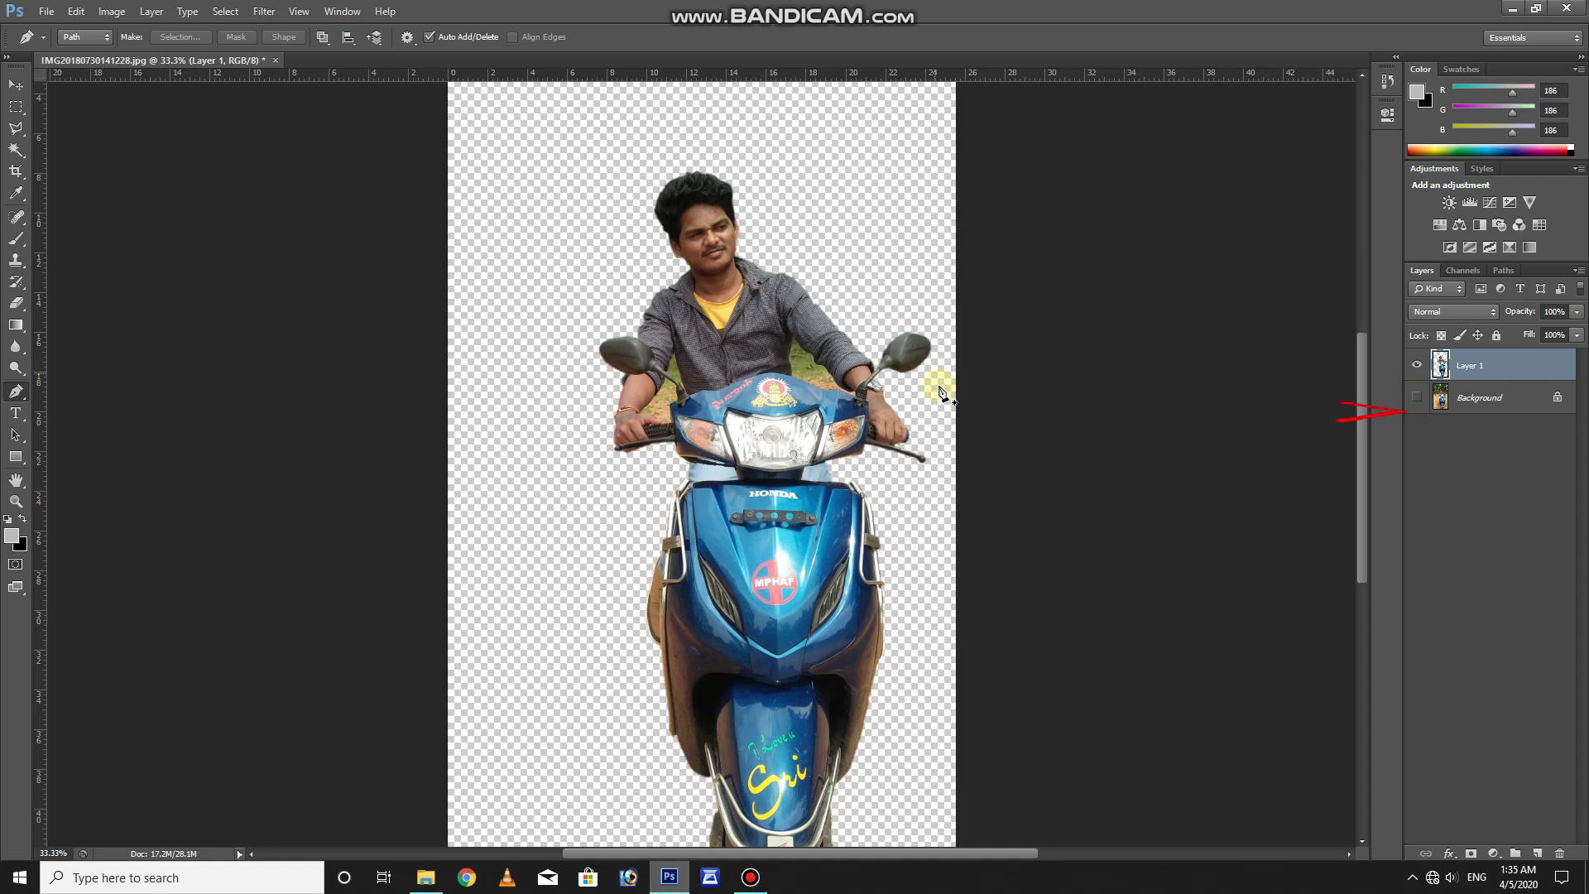
pyautogui.scroll(-1, 905, 527)
pyautogui.scroll(-2, 905, 528)
pyautogui.scroll(2, 905, 522)
pyautogui.scroll(2, 822, 422)
pyautogui.scroll(1, 822, 422)
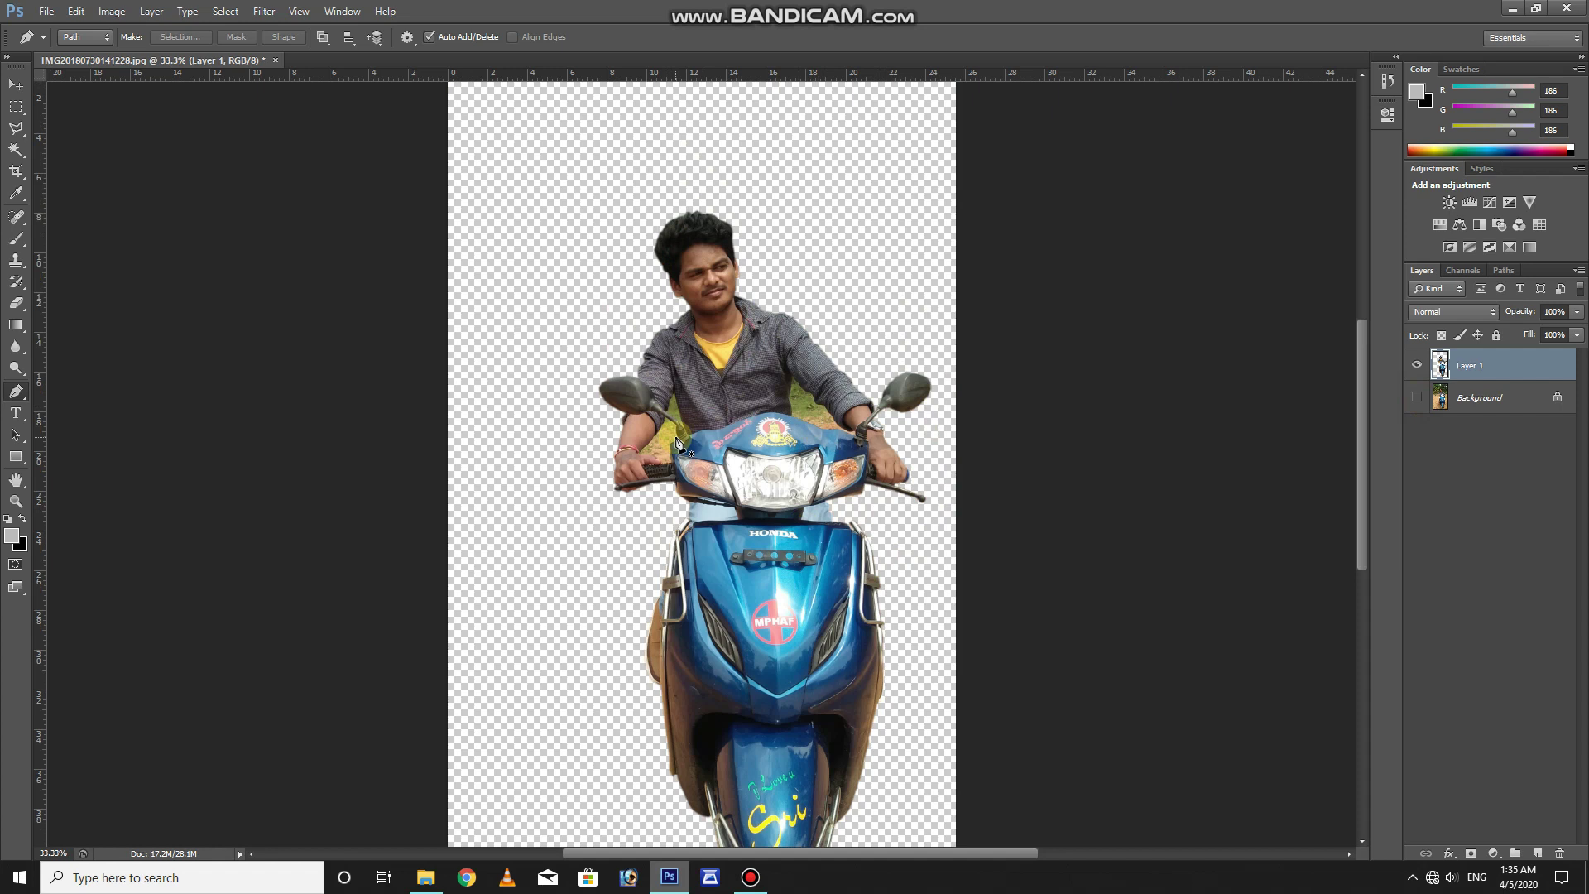
pyautogui.hotkey('ctrl', '+')
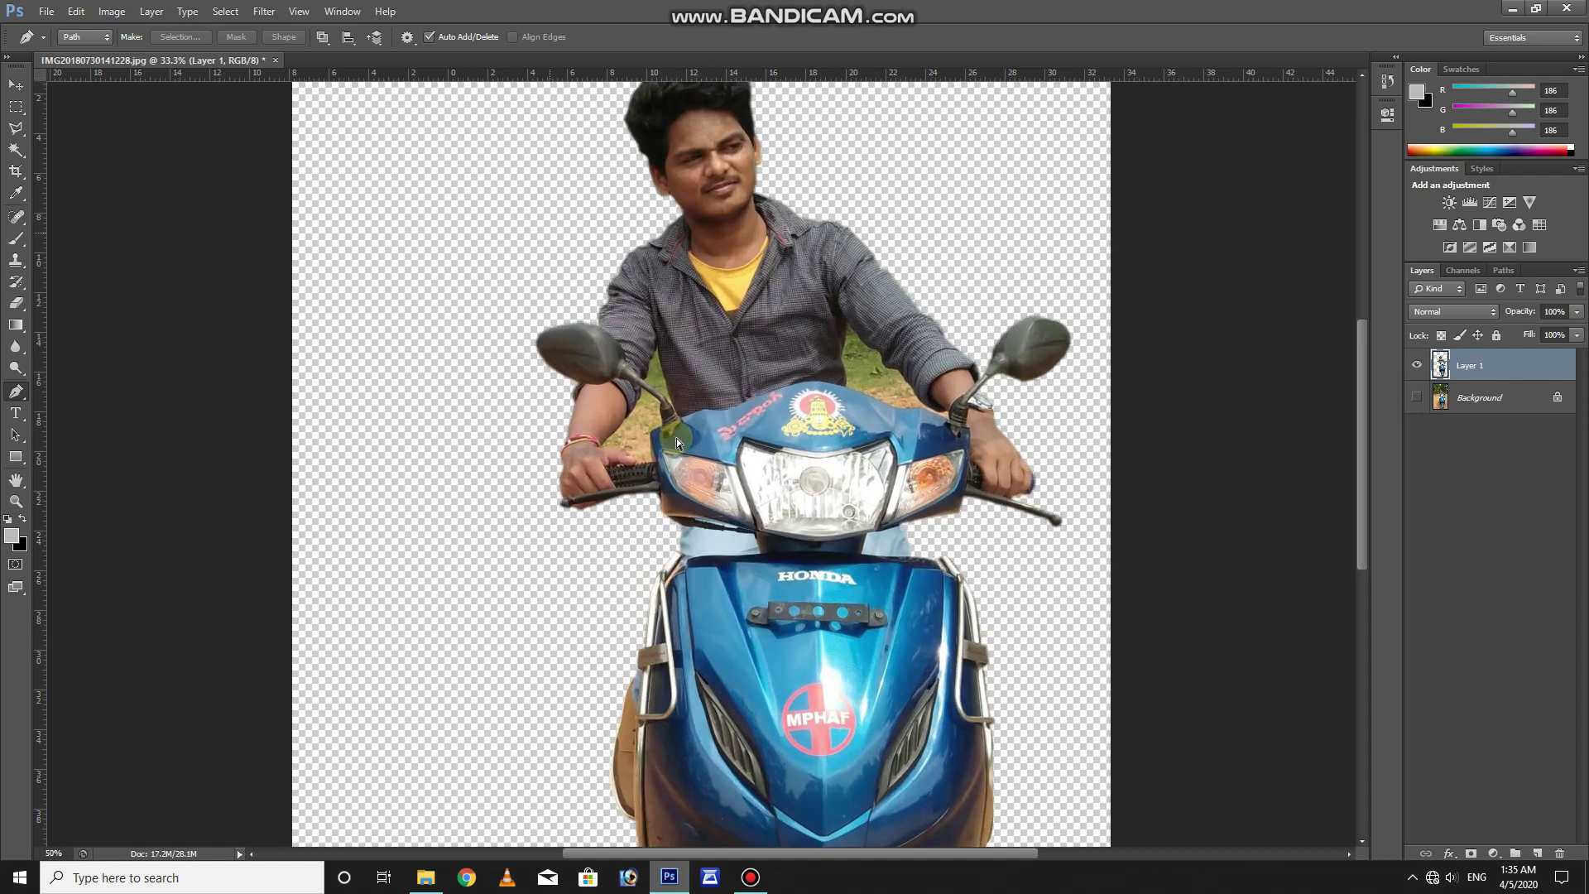
pyautogui.hotkey('ctrl', '+')
pyautogui.hotkey('ctrl', '+')
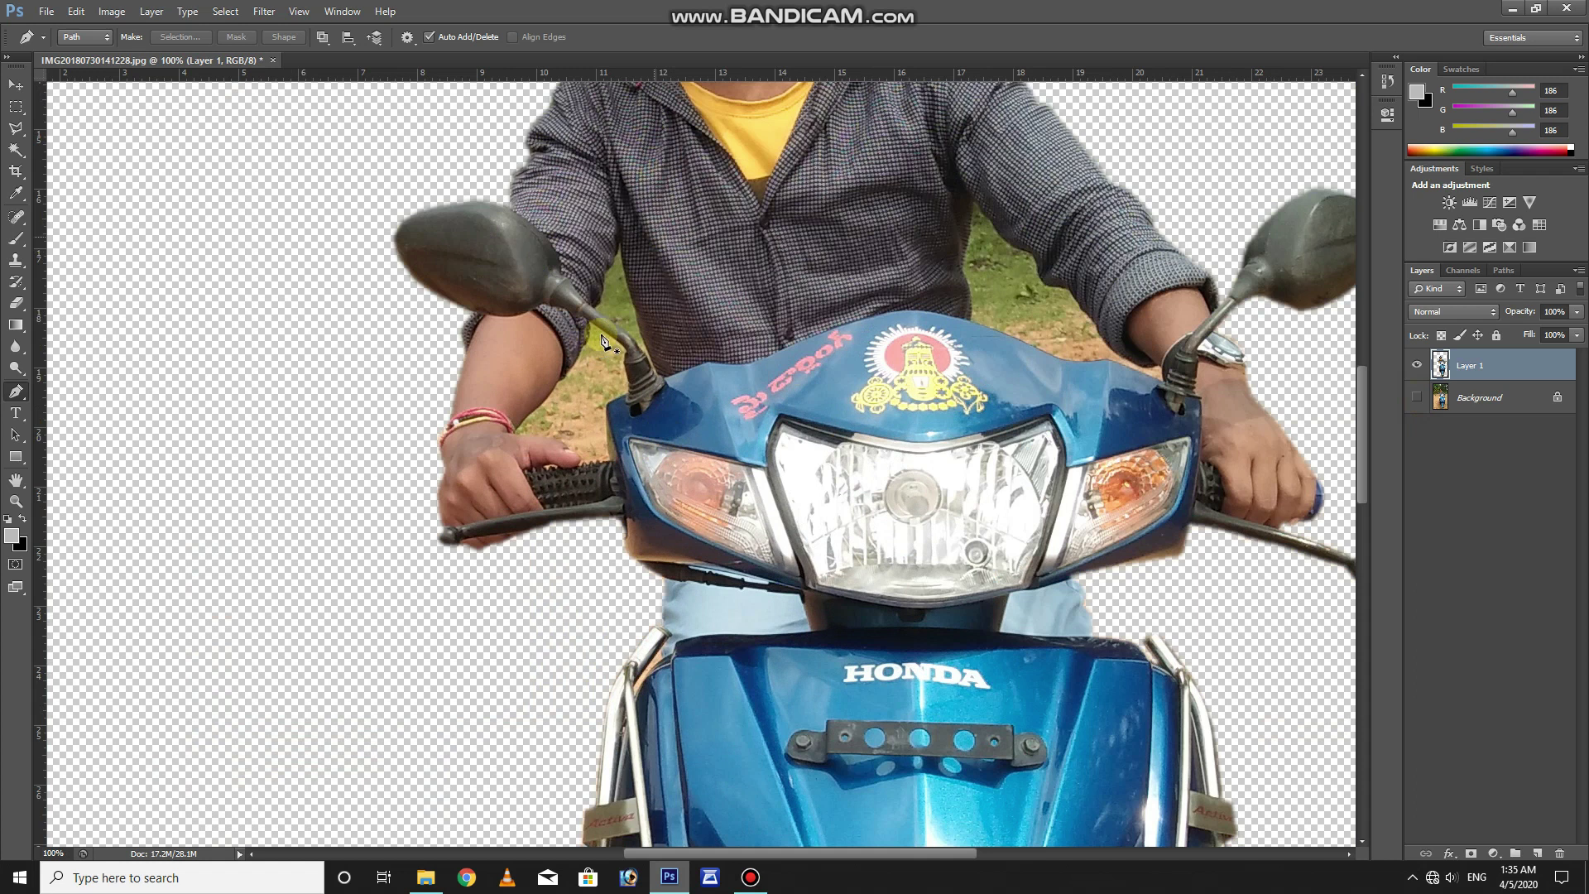
pyautogui.press('s')
# Start a pen outline around the leftover leaf patch by the mirror stem.
pyautogui.scroll(3, 607, 406)
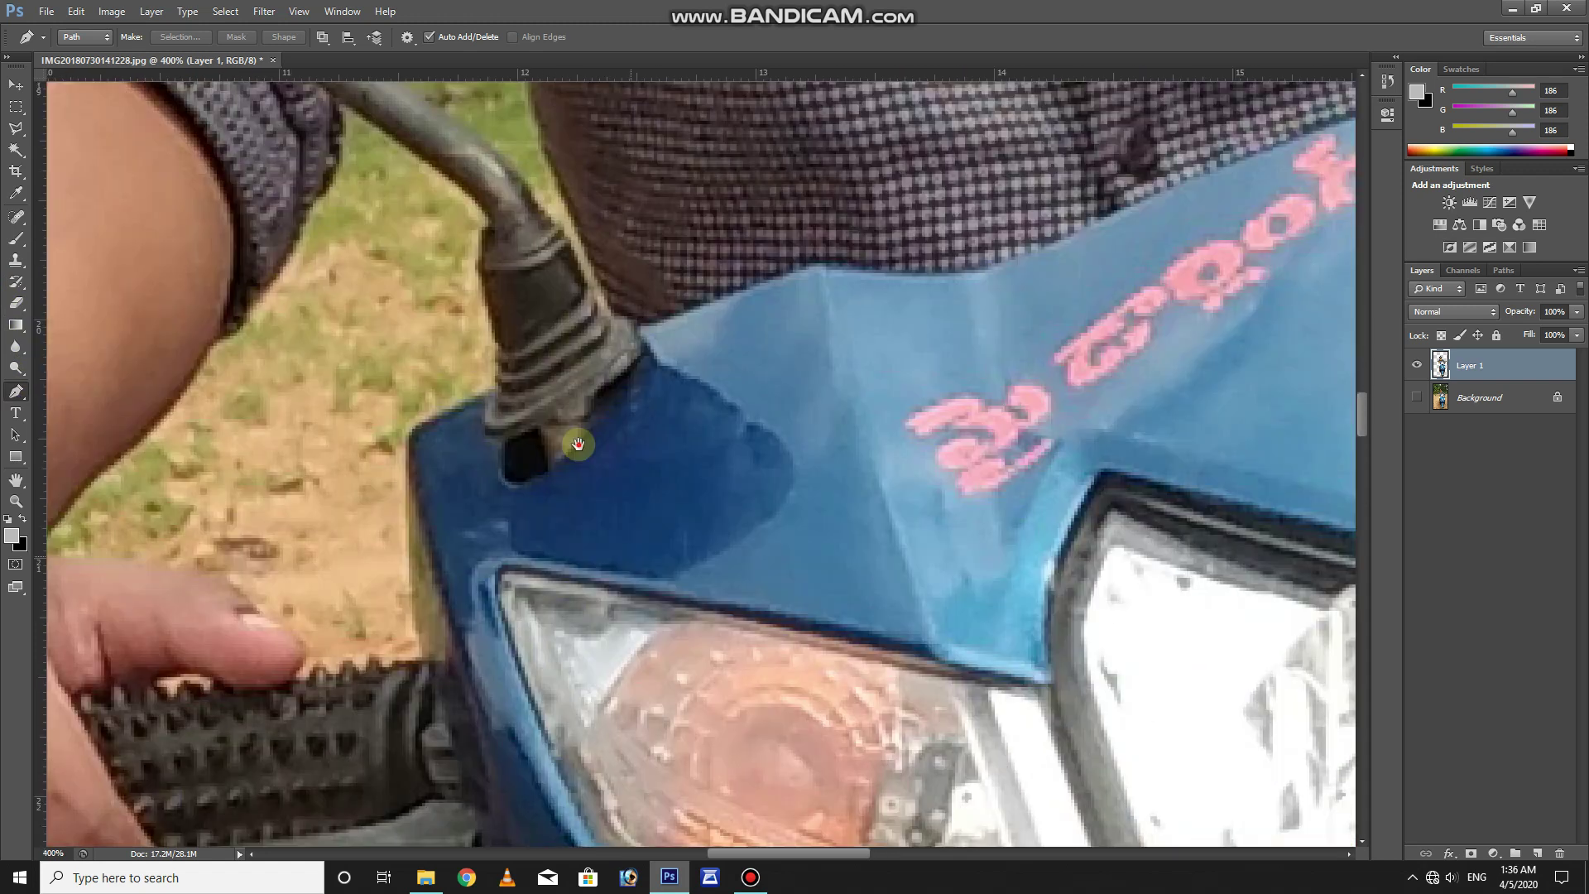
pyautogui.moveTo(571, 458); pyautogui.dragTo(599, 602)
pyautogui.scroll(1, 596, 598)
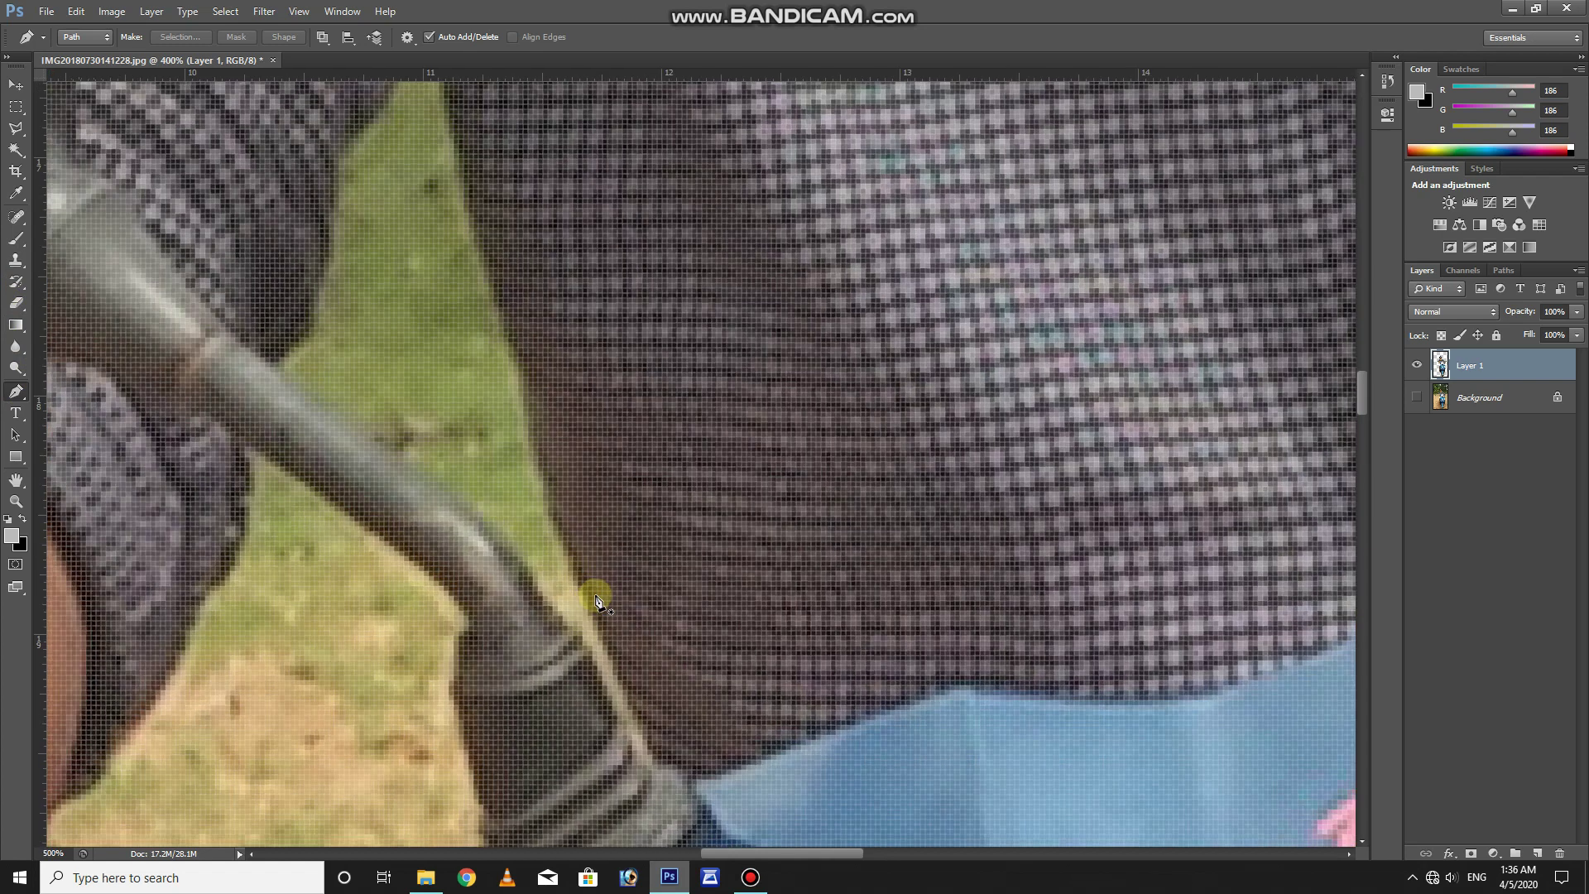
pyautogui.scroll(1, 545, 424)
pyautogui.moveTo(545, 424); pyautogui.dragTo(469, 683)
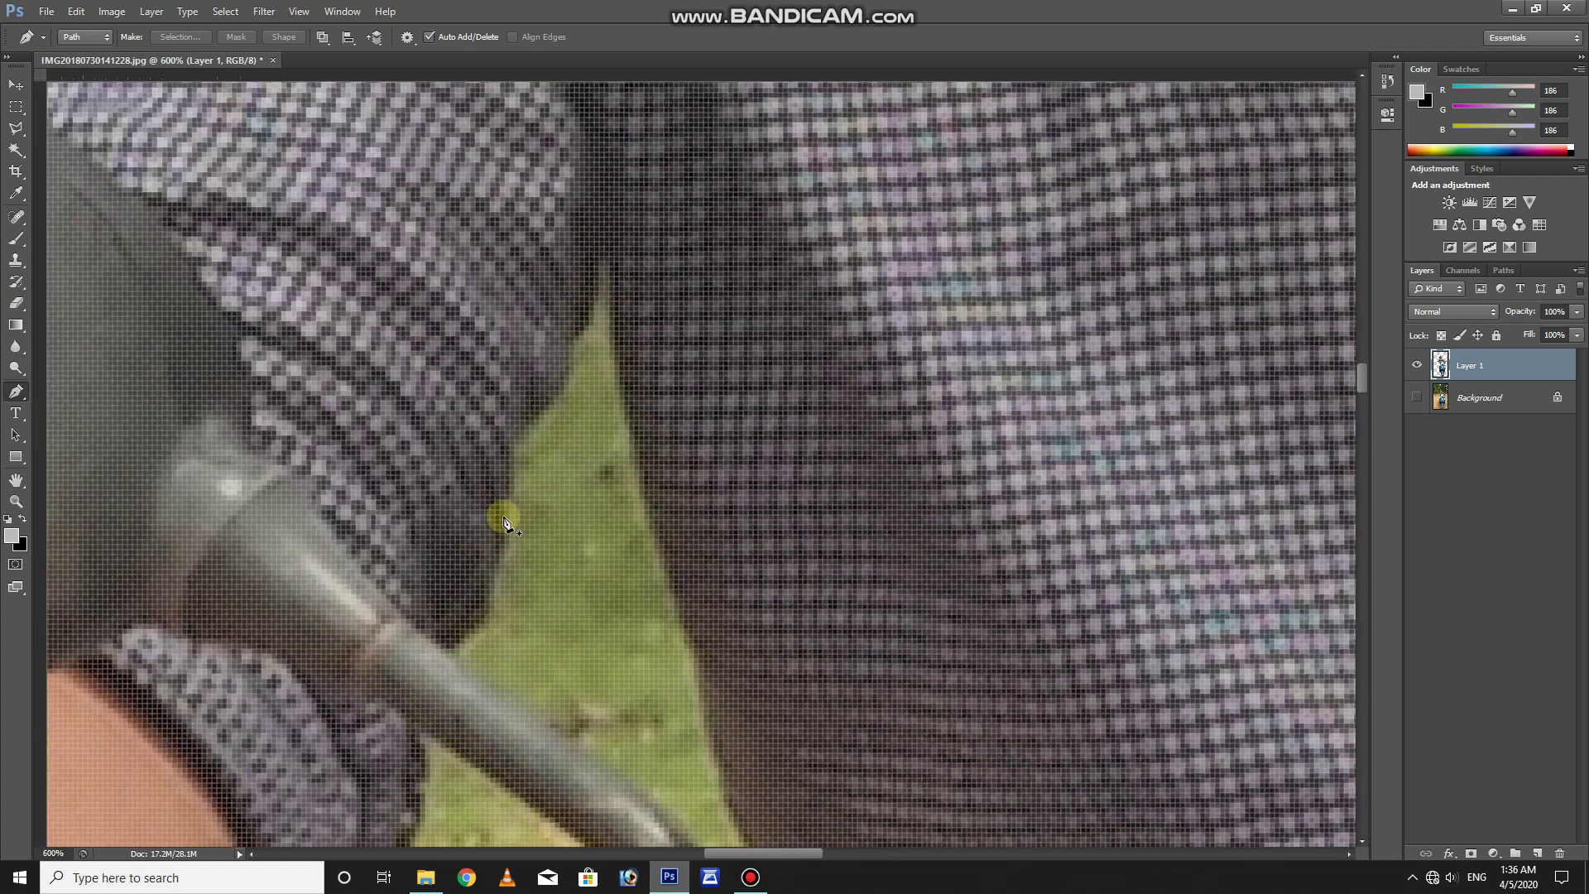
pyautogui.click(467, 675)
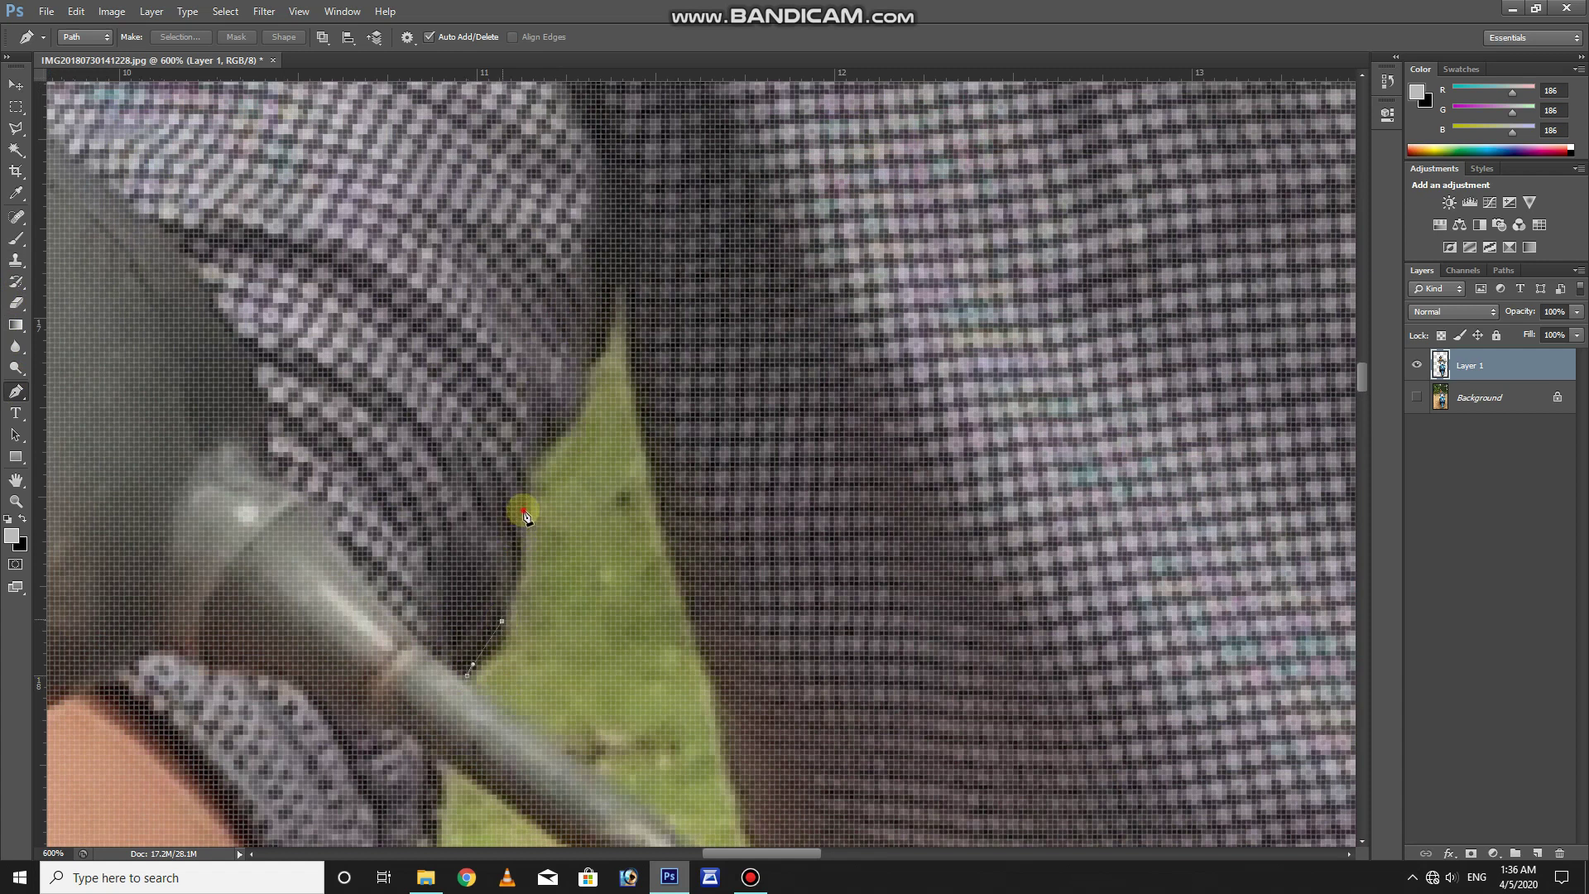
pyautogui.moveTo(538, 456); pyautogui.dragTo(551, 446)
pyautogui.moveTo(621, 278); pyautogui.dragTo(613, 262)
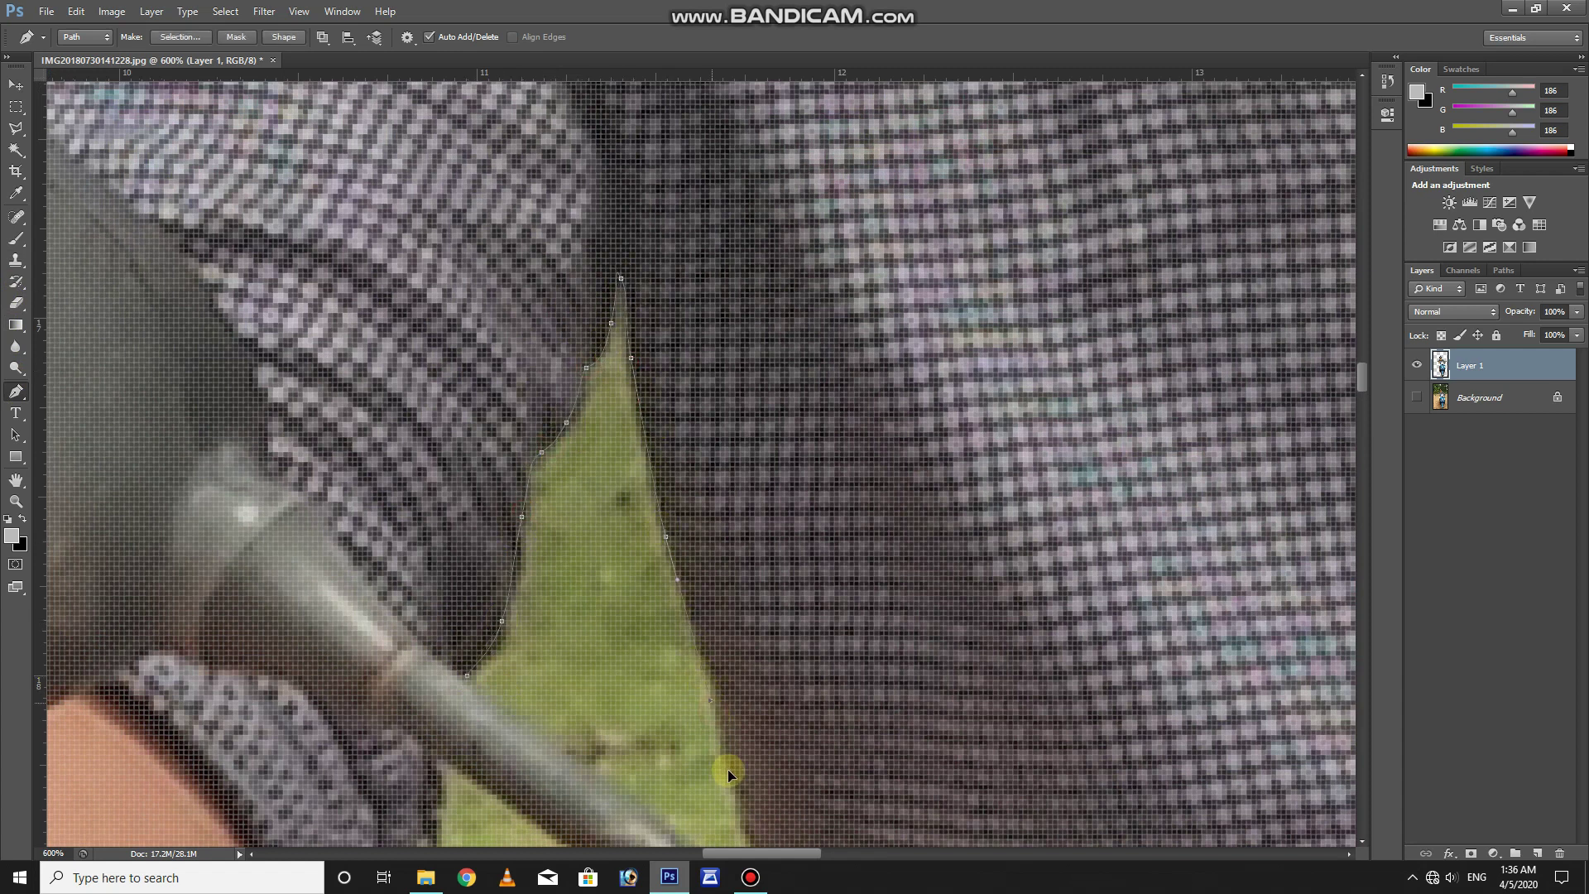
# Close the leaf outline along the mirror stem, feather the selection, and delete it.
pyautogui.scroll(-3, 628, 212)
pyautogui.scroll(-3, 685, 496)
pyautogui.scroll(-2, 684, 496)
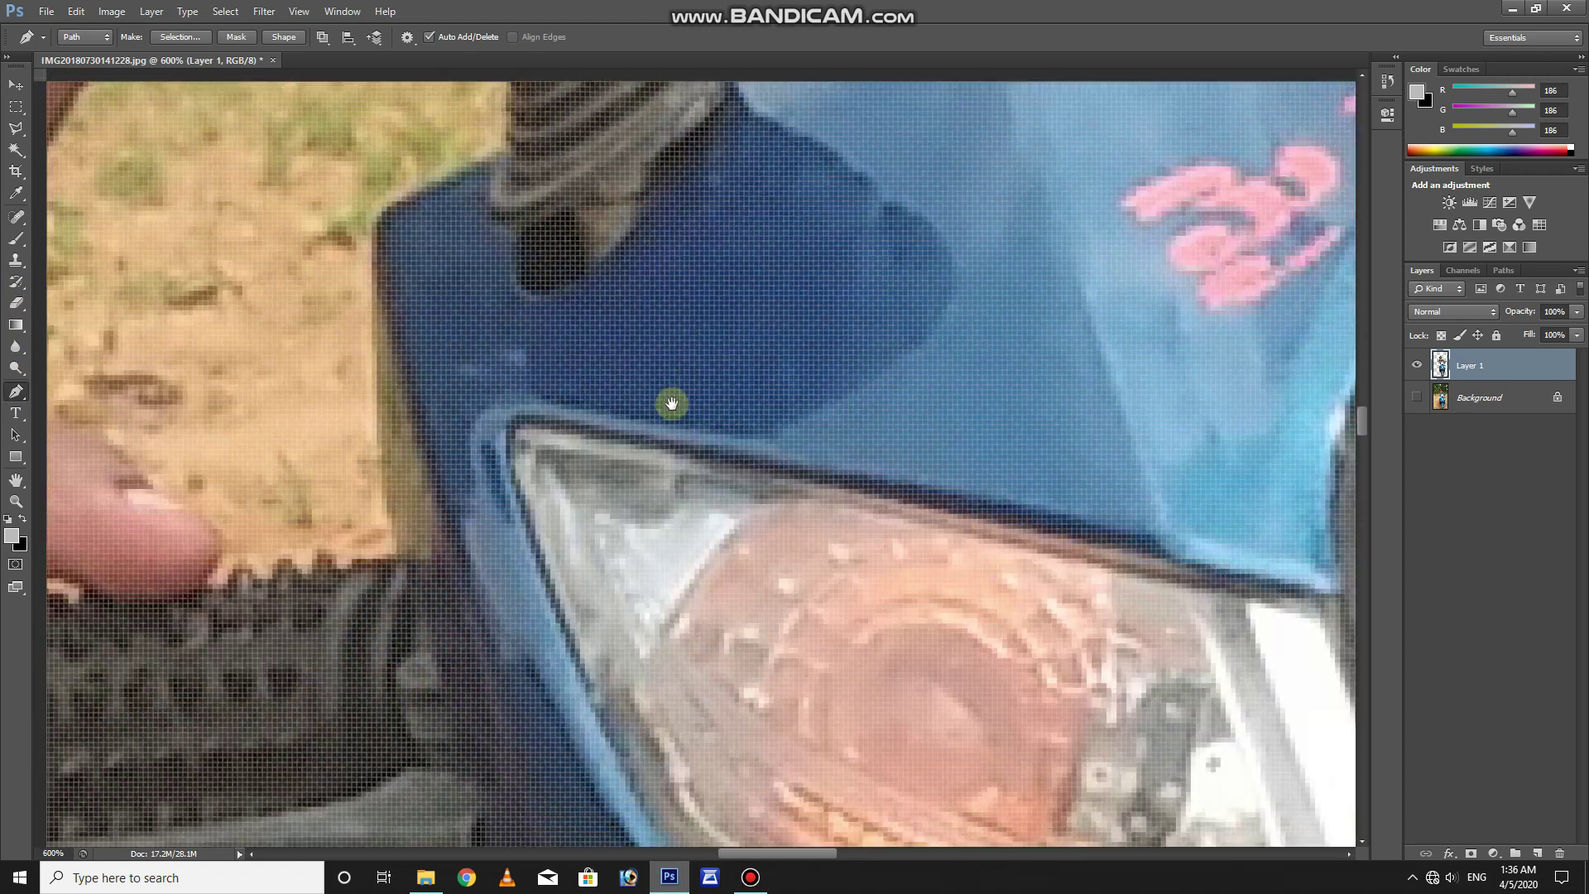
pyautogui.scroll(3, 671, 401)
pyautogui.scroll(2, 692, 365)
pyautogui.scroll(1, 692, 365)
pyautogui.click(737, 450)
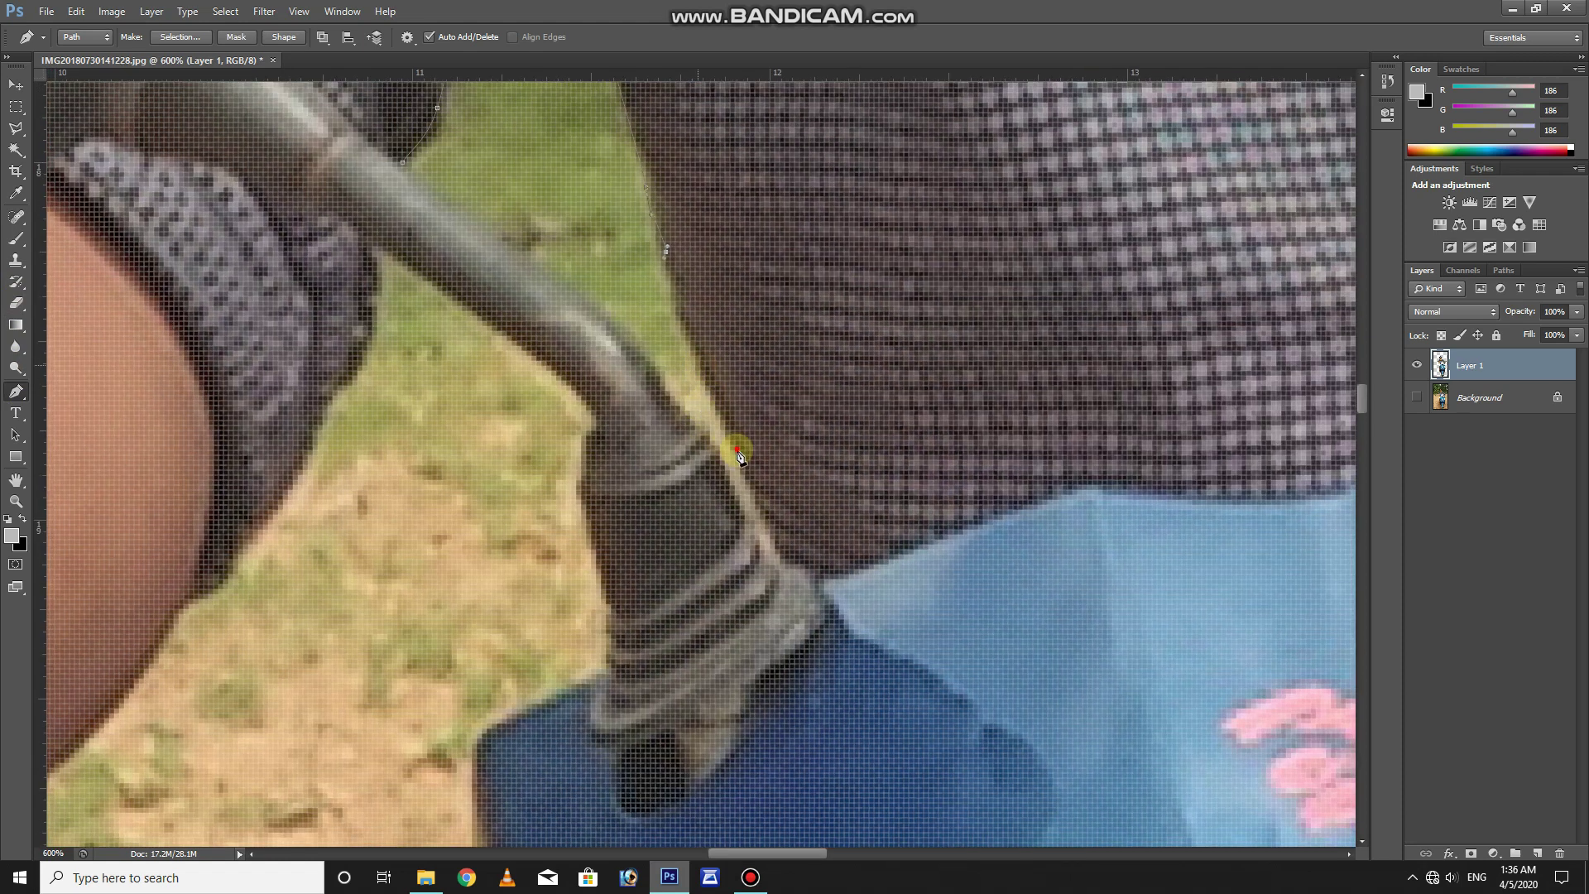
pyautogui.moveTo(740, 500); pyautogui.dragTo(705, 445)
pyautogui.hotkey('ctrl', 'Return')
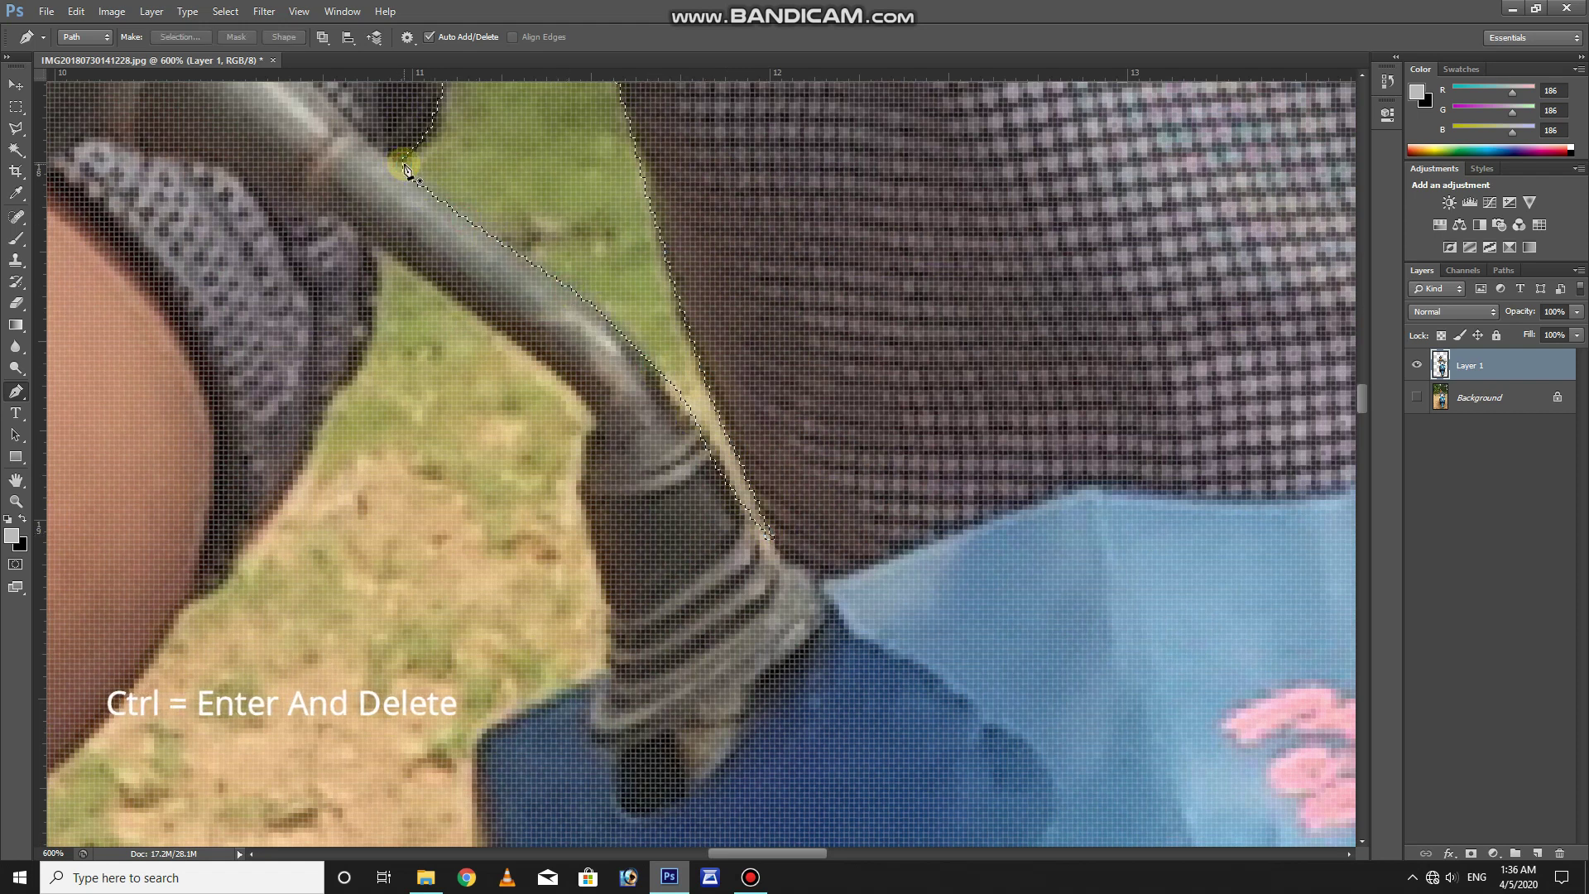
pyautogui.hotkey('shift', 'F6')
pyautogui.press('Return')
pyautogui.press('Delete')
# Trace a pen outline along the rider's finger and arm edge.
pyautogui.scroll(-2, 561, 248)
pyautogui.hscroll(-2, 561, 249)
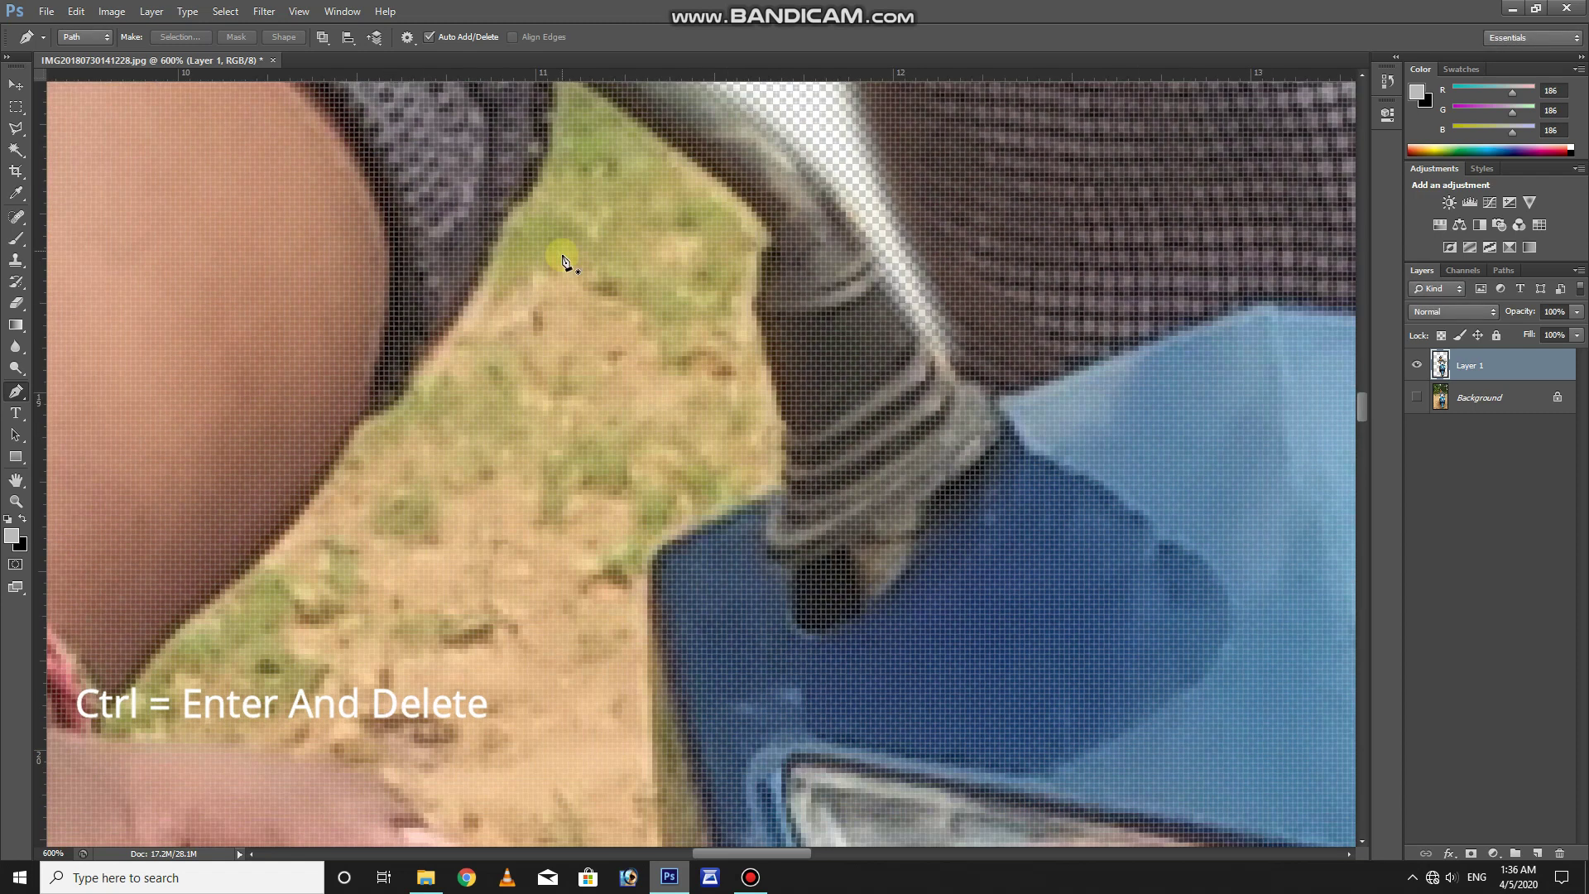
pyautogui.scroll(-3, 586, 337)
pyautogui.hscroll(-2, 585, 337)
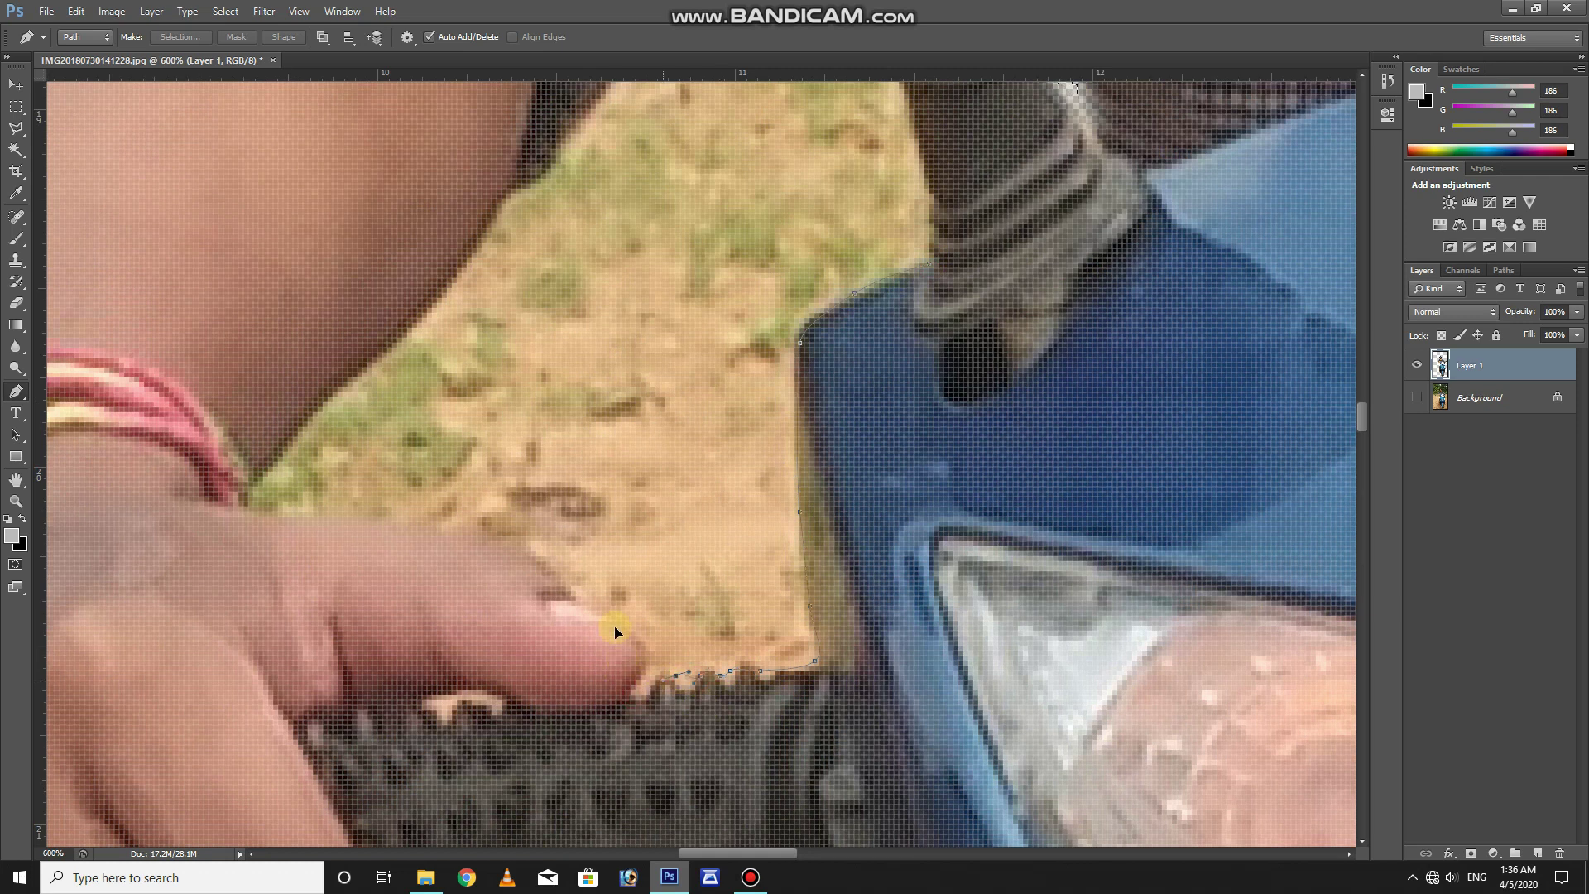
pyautogui.click(372, 531)
pyautogui.click(244, 499)
pyautogui.click(308, 407)
pyautogui.moveTo(407, 309); pyautogui.dragTo(432, 287)
pyautogui.scroll(5, 559, 135)
pyautogui.hscroll(2, 496, 389)
# Close the outline around the green patch by the mirror stem, feather it, and delete it.
pyautogui.click(446, 488)
pyautogui.moveTo(485, 412); pyautogui.dragTo(506, 370)
pyautogui.moveTo(670, 329); pyautogui.dragTo(764, 387)
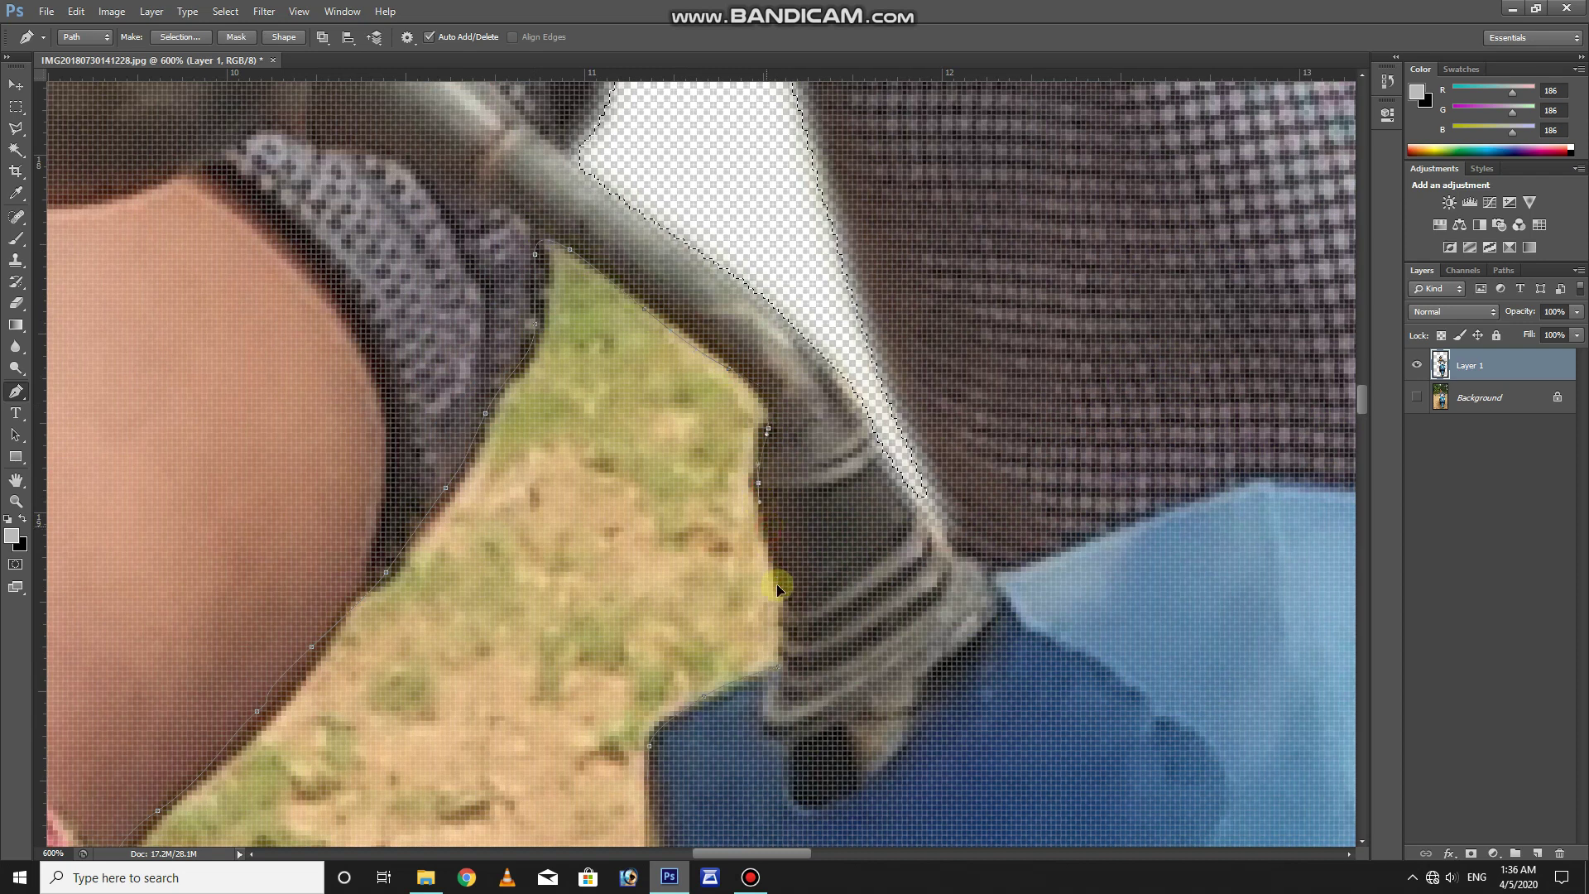
pyautogui.click(783, 649)
pyautogui.hotkey('ctrl', 'Return')
pyautogui.hotkey('shift', 'F6')
pyautogui.press('Return')
pyautogui.press('Delete')
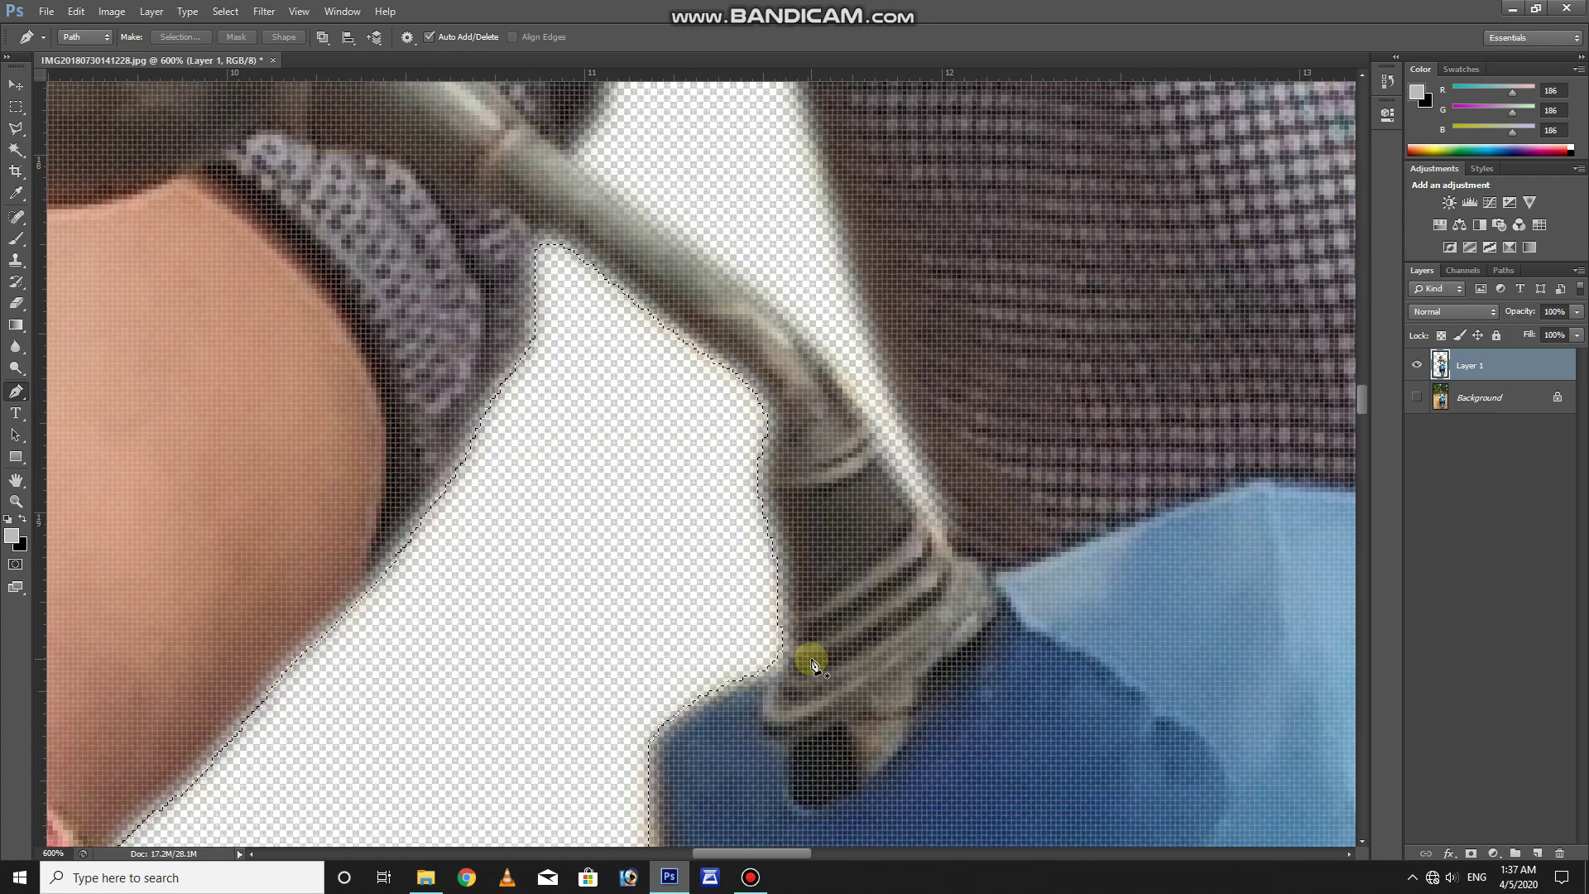
# Trace a pen outline along the edge of the grass patch between the shirt folds.
pyautogui.moveTo(1060, 394); pyautogui.dragTo(320, 439)
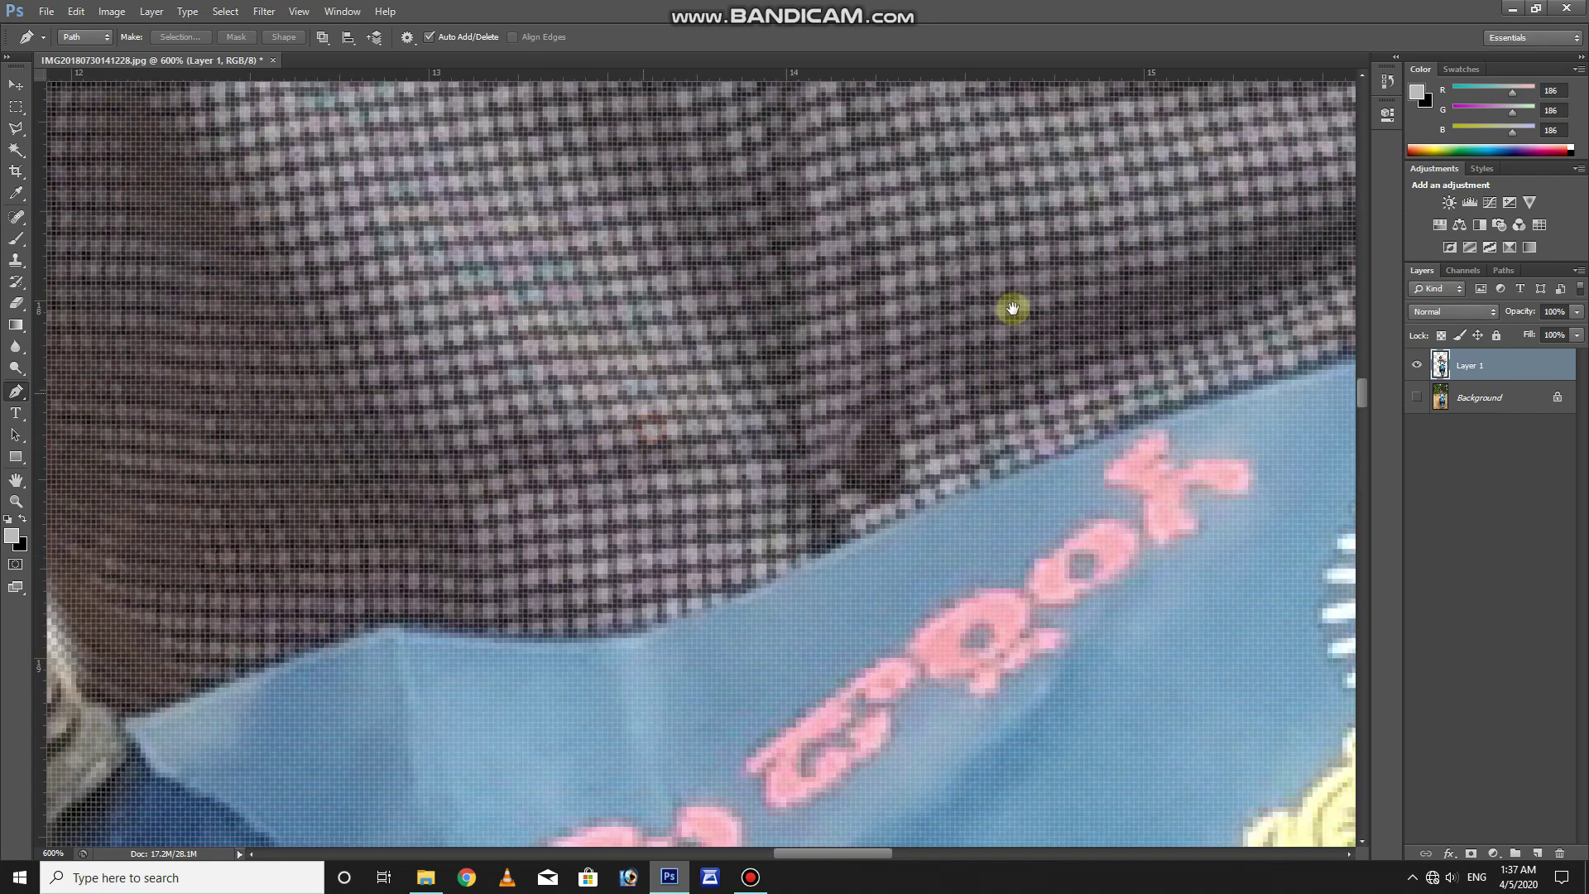
pyautogui.moveTo(1012, 308); pyautogui.dragTo(854, 390)
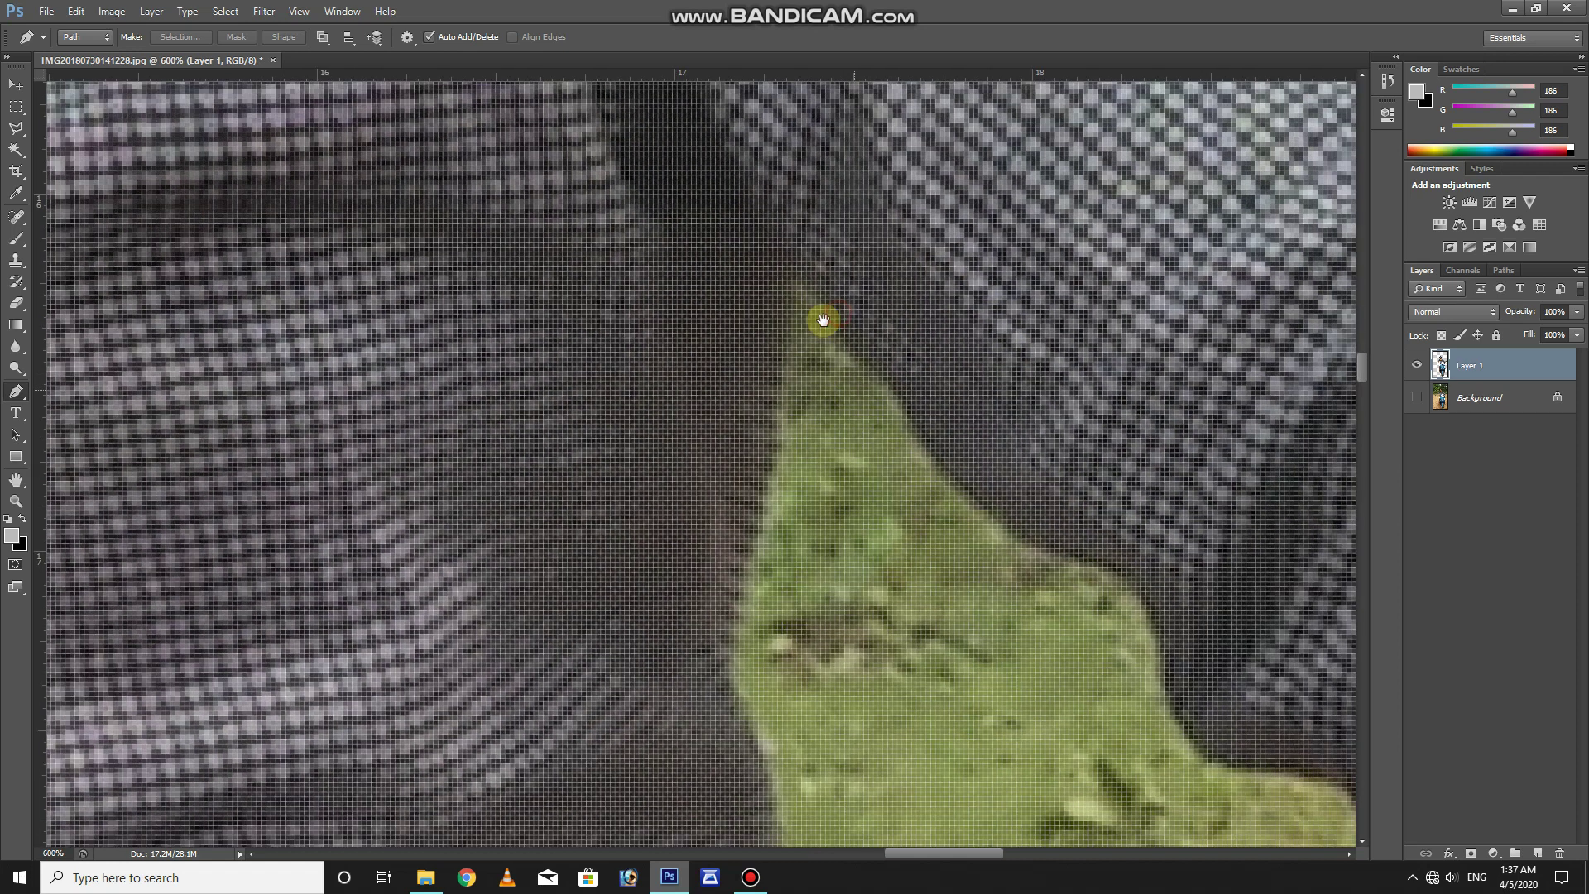
pyautogui.scroll(-1, 819, 319)
pyautogui.click(729, 363)
pyautogui.click(737, 264)
pyautogui.click(746, 194)
pyautogui.click(899, 368)
pyautogui.click(953, 417)
pyautogui.moveTo(1035, 450)
pyautogui.mouseDown()
pyautogui.moveTo(1058, 471)
pyautogui.moveTo(1071, 538)
pyautogui.mouseUp()
pyautogui.click(1122, 602)
pyautogui.click(1217, 631)
pyautogui.moveTo(1250, 655); pyautogui.dragTo(1254, 665)
# Continue the outline along the shirt's lower edge and beside the mirror bracket.
pyautogui.scroll(-5, 936, 284)
pyautogui.hscroll(5, 936, 284)
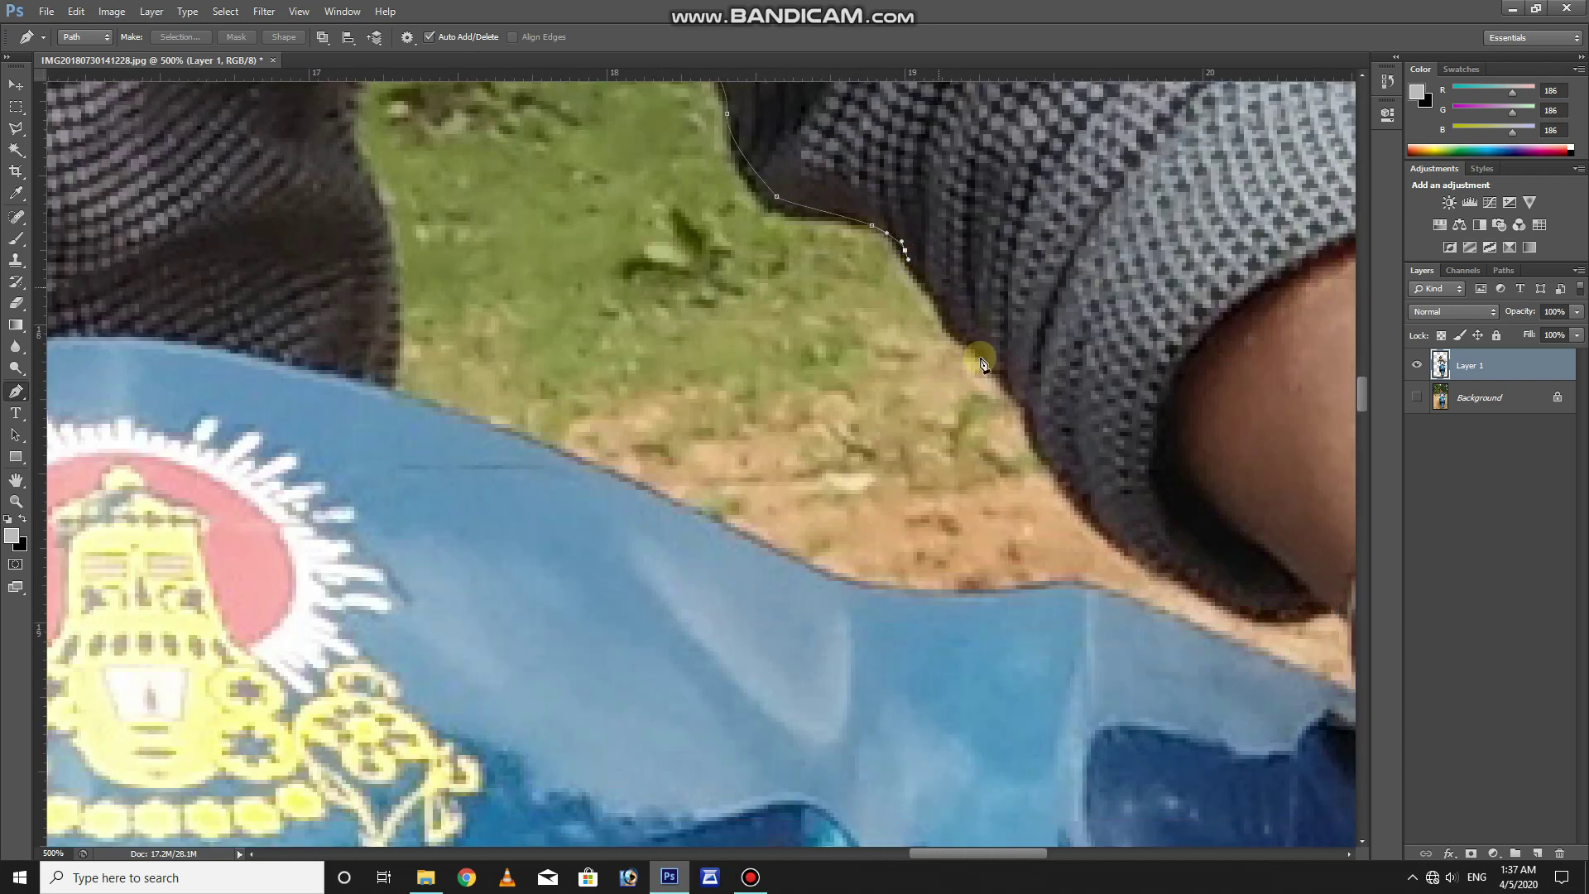
pyautogui.click(1232, 606)
pyautogui.click(1302, 618)
pyautogui.moveTo(1332, 605); pyautogui.dragTo(974, 315)
pyautogui.click(987, 332)
pyautogui.click(990, 391)
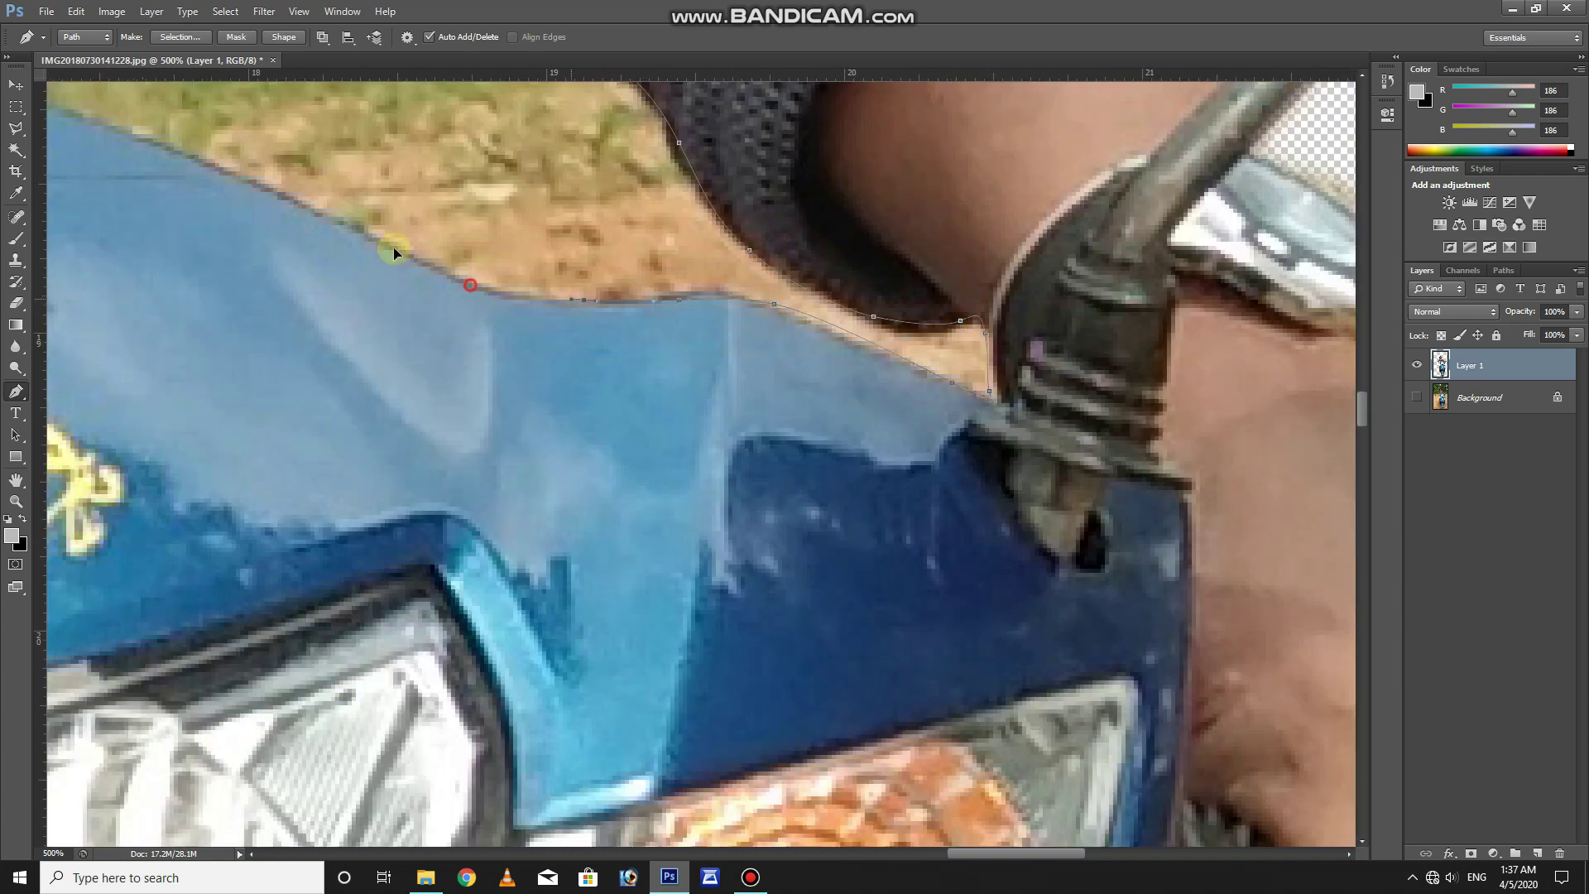
pyautogui.hscroll(-10, 1005, 422)
pyautogui.scroll(4, 1005, 422)
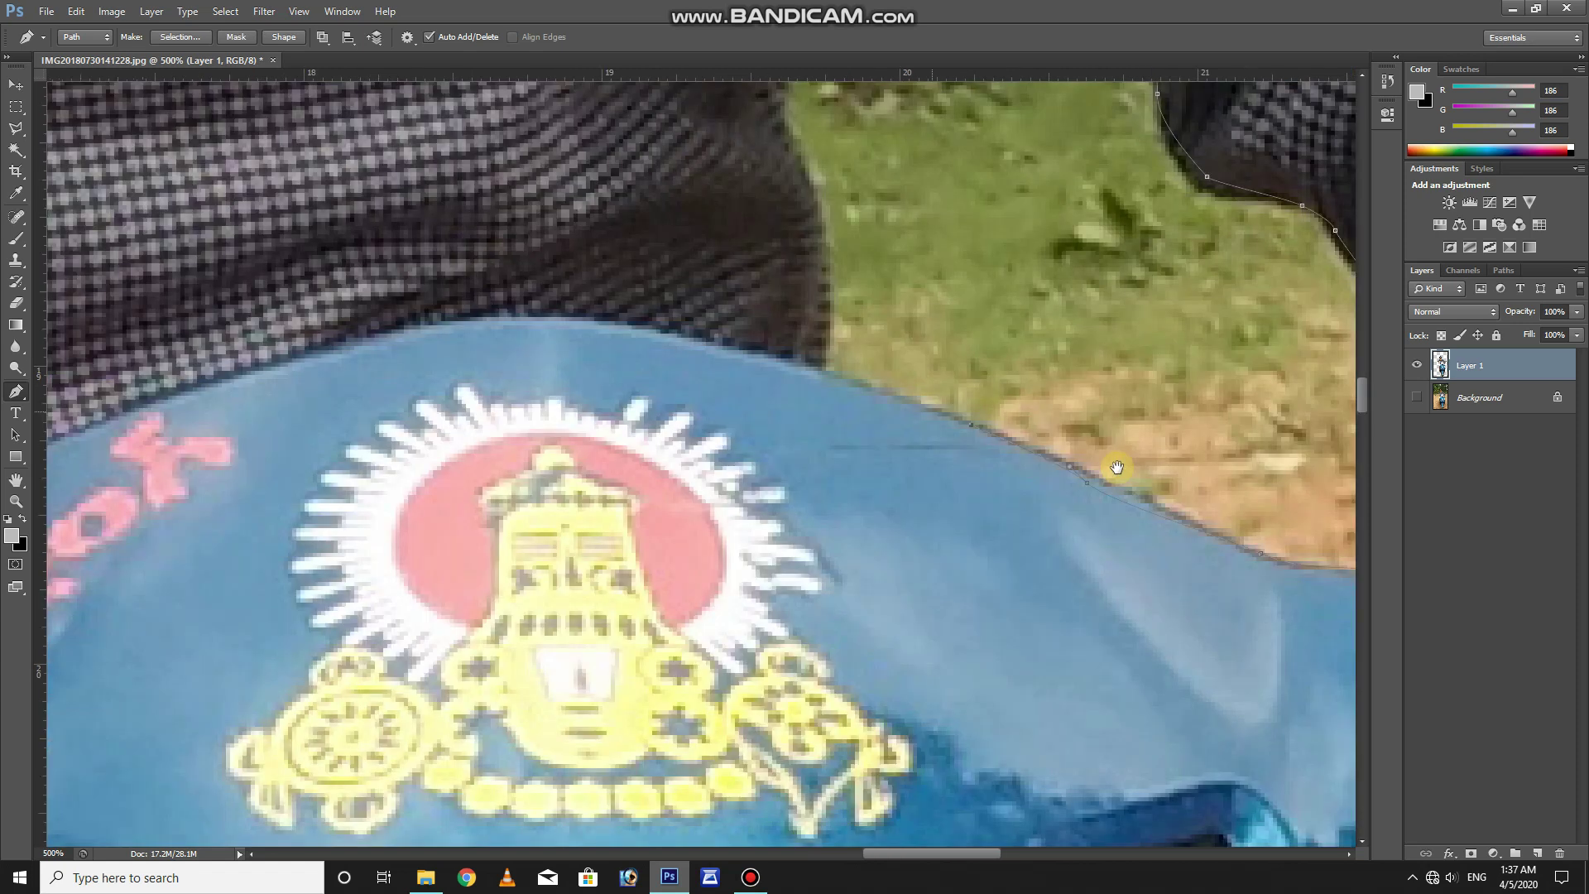
pyautogui.click(991, 250)
pyautogui.click(976, 207)
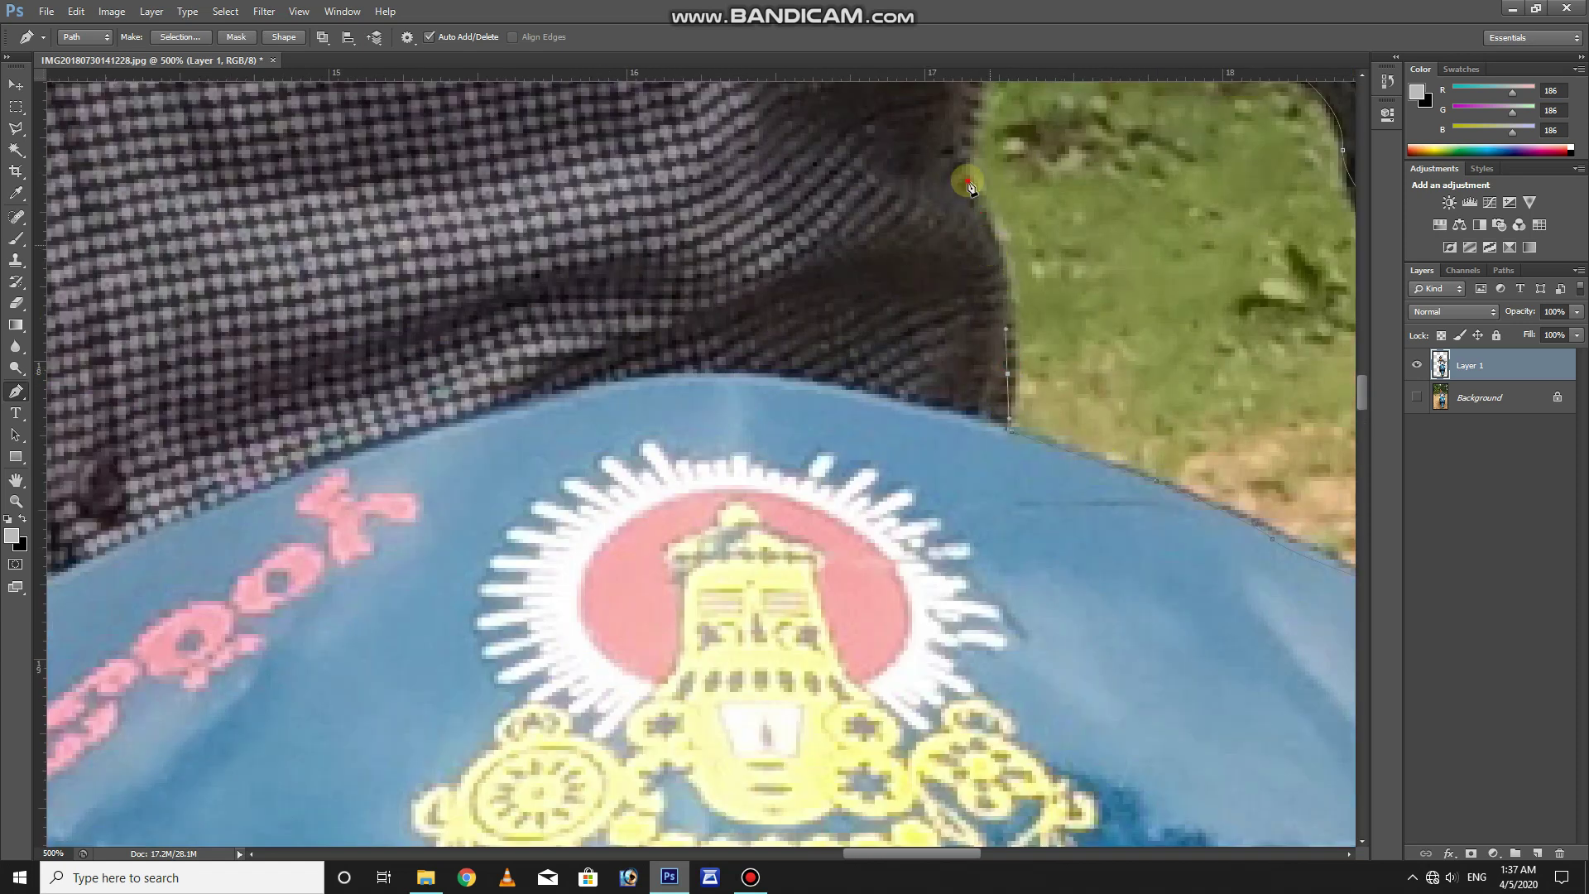
pyautogui.scroll(5, 861, 529)
pyautogui.hscroll(1, 861, 530)
pyautogui.click(876, 453)
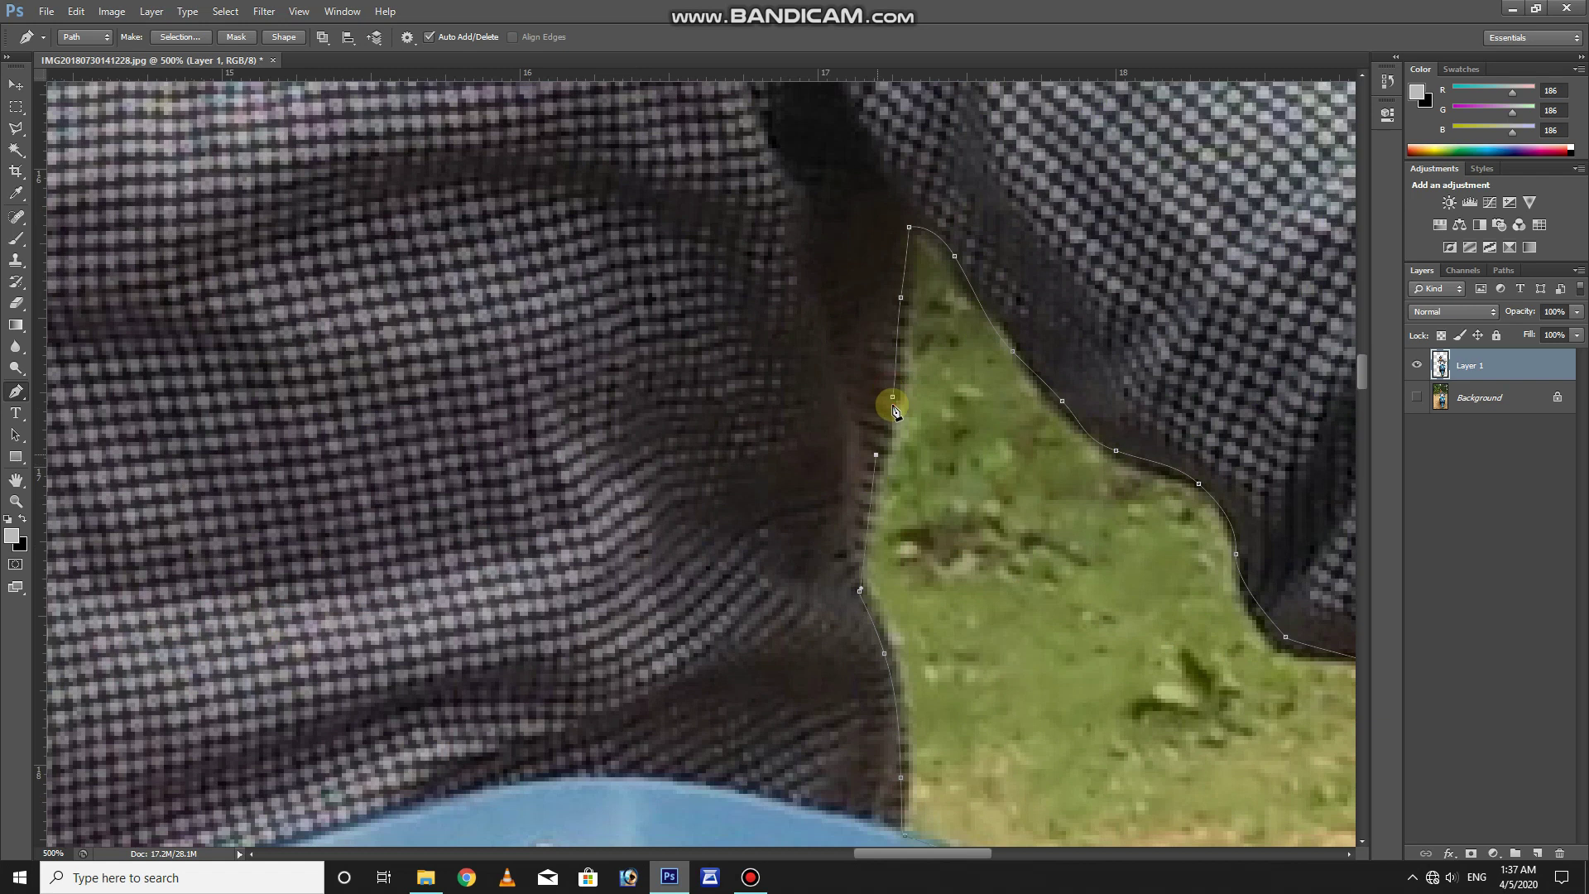
pyautogui.click(893, 397)
# Turn the outline into a feathered selection, delete the grass, and deselect.
pyautogui.hotkey('ctrl', 'Return')
pyautogui.hotkey('shift', 'F6')
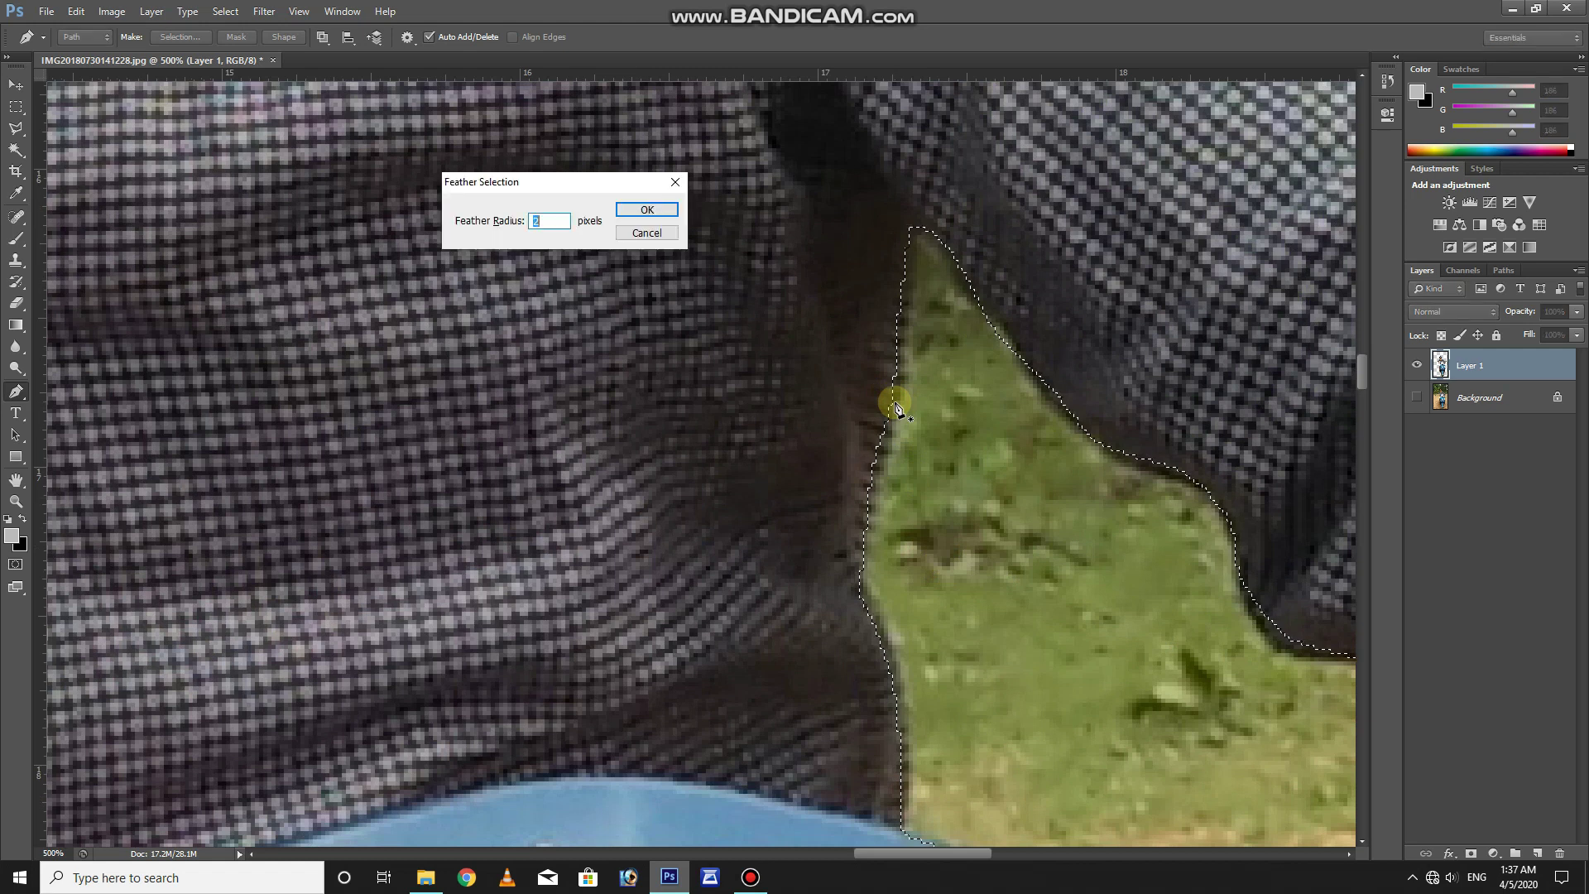
pyautogui.press('Return')
pyautogui.press('Delete')
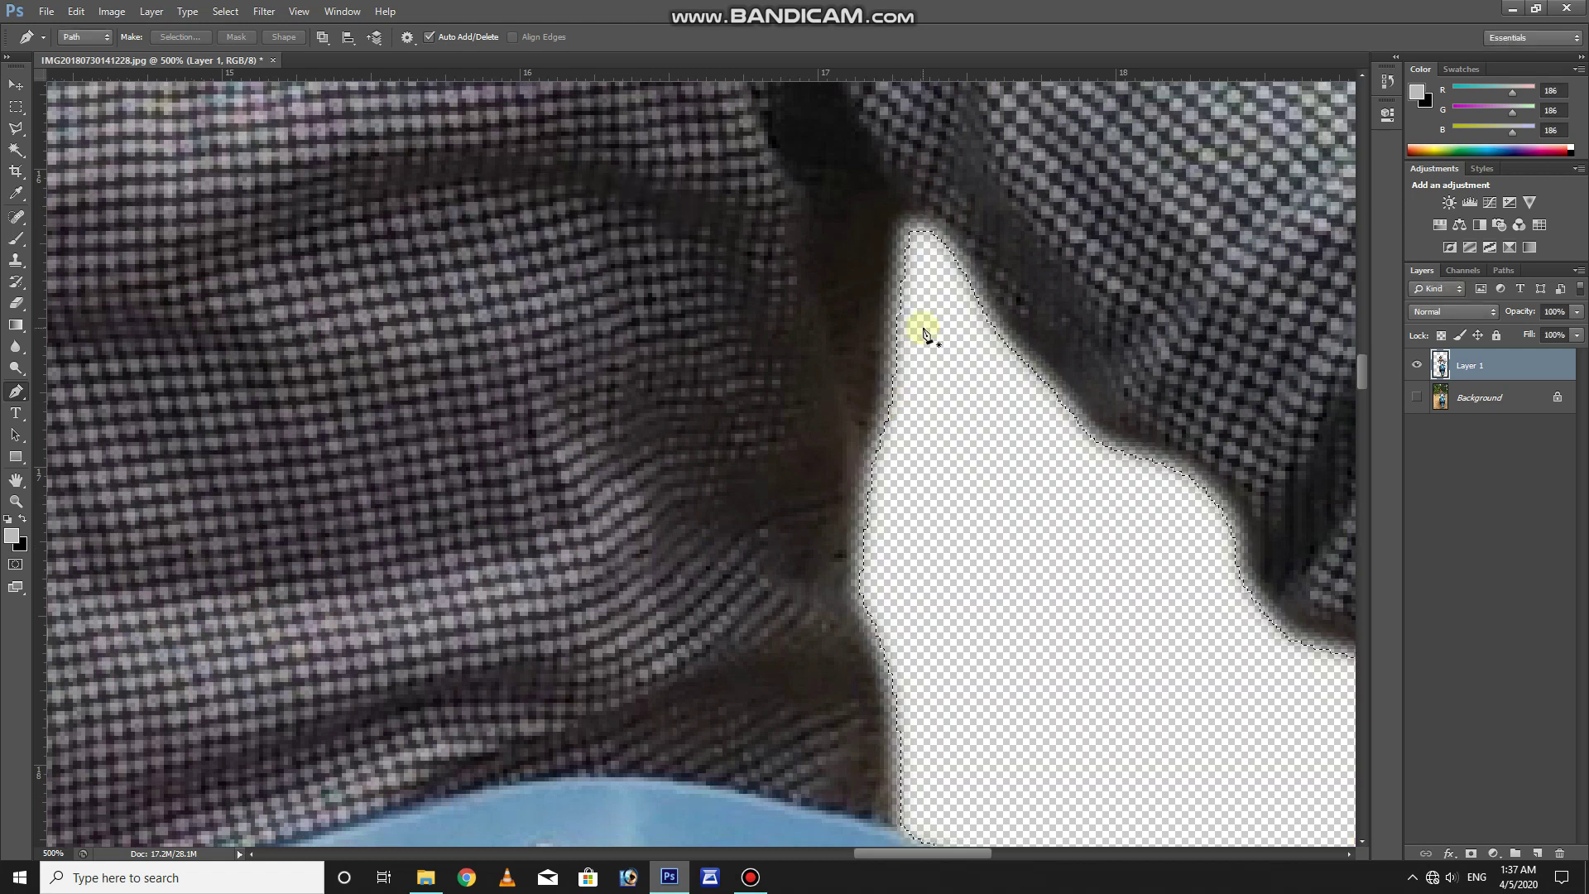
pyautogui.hotkey('ctrl', 'd')
# Zoom out to review the full rider and scooter cut-out, then select the Move tool.
pyautogui.scroll(-5, 899, 366)
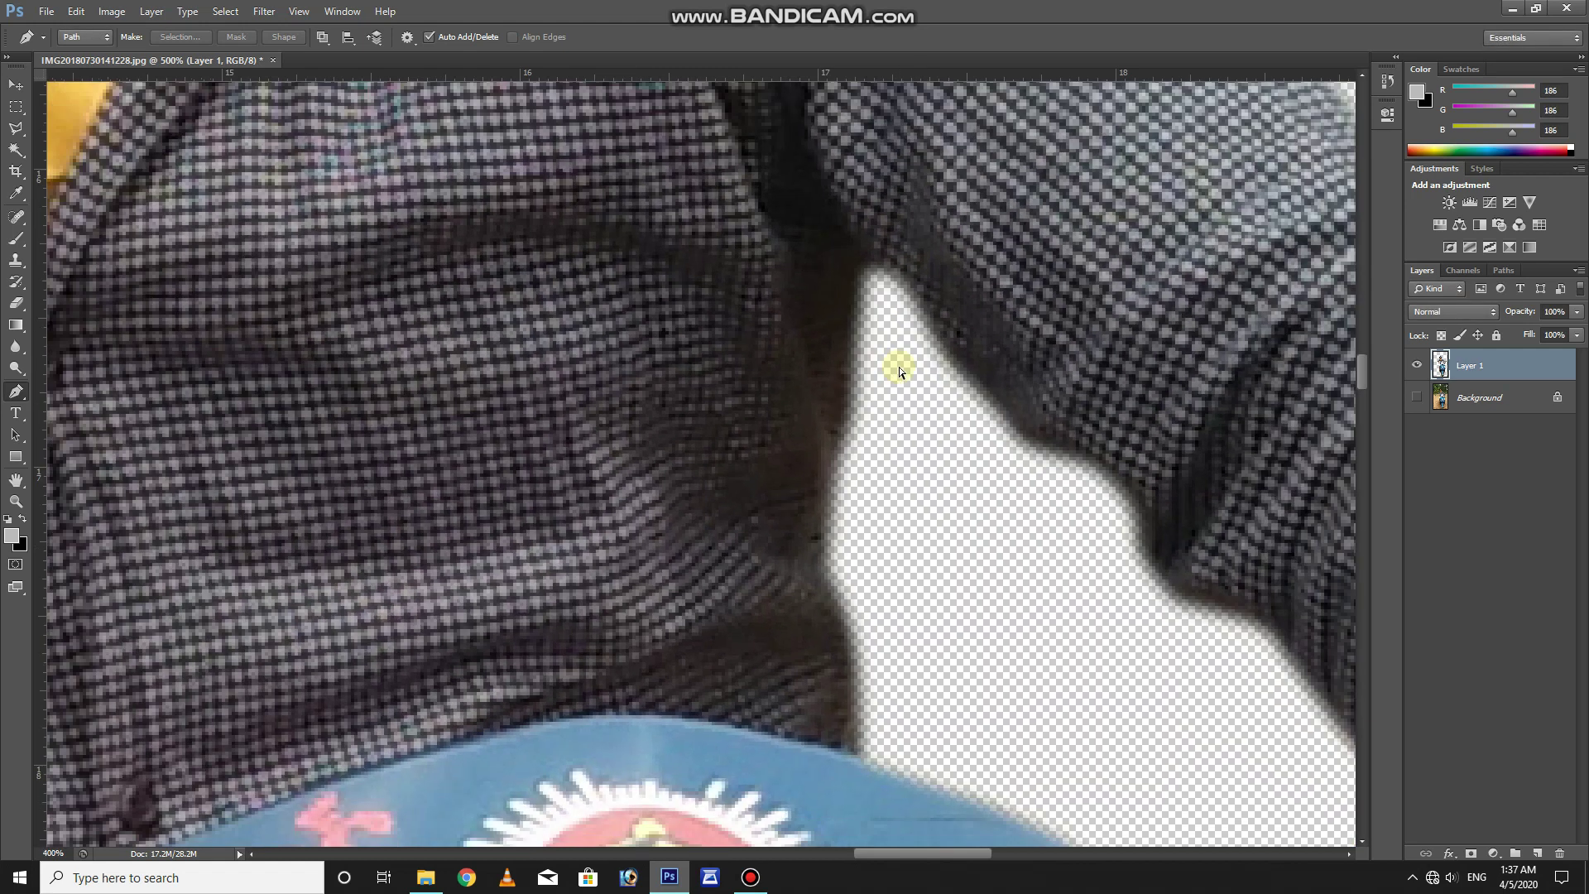
pyautogui.scroll(-2, 898, 366)
pyautogui.scroll(-1, 899, 365)
pyautogui.scroll(-1, 899, 366)
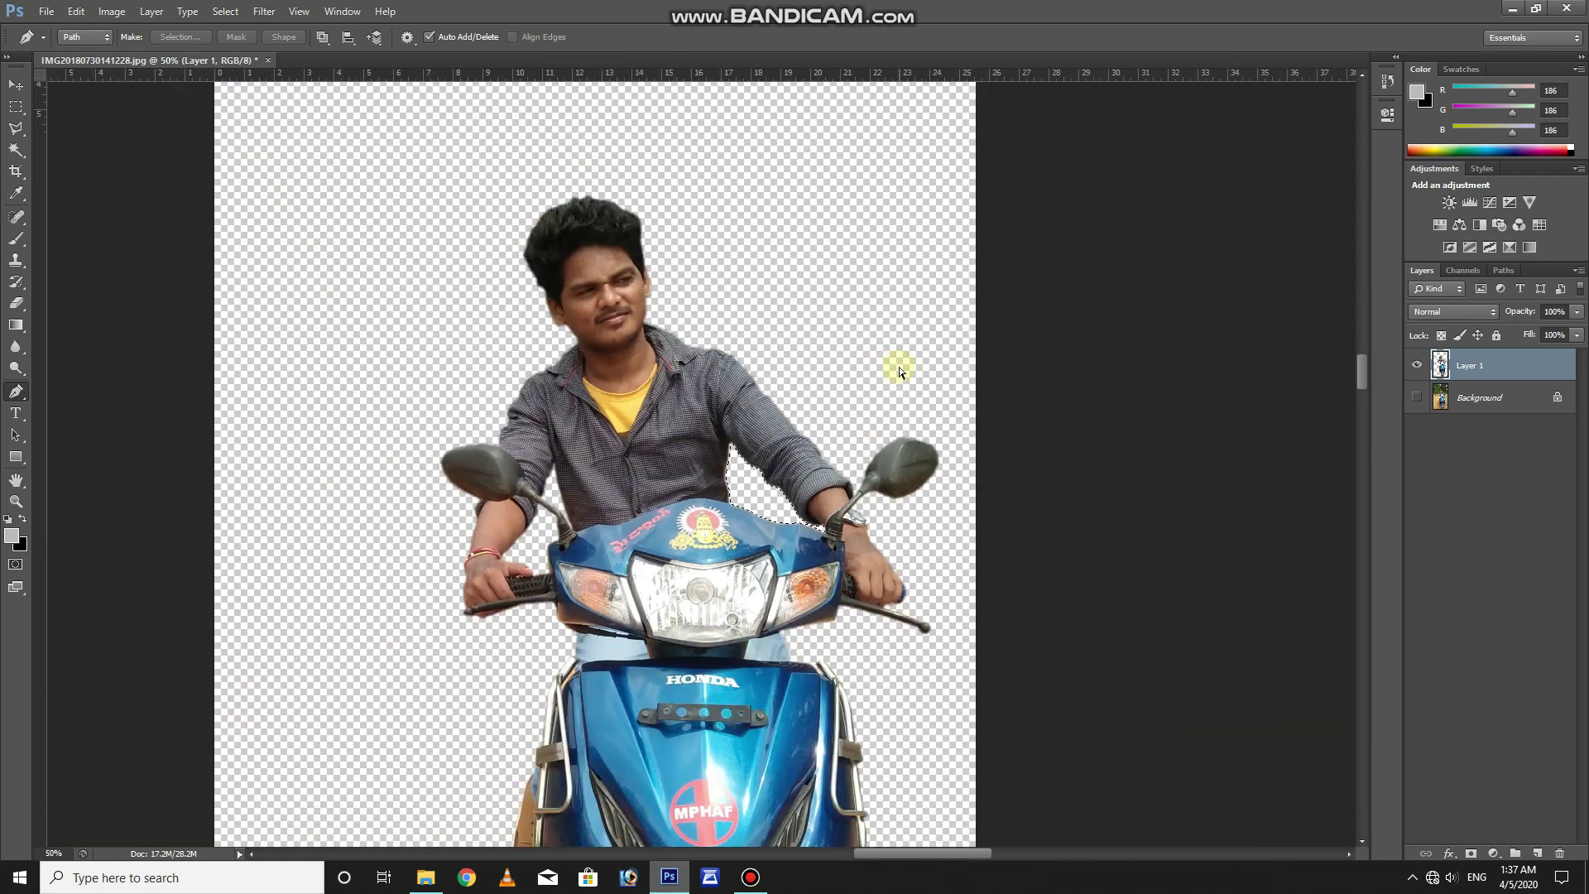
pyautogui.scroll(-1, 899, 366)
pyautogui.scroll(1, 899, 366)
pyautogui.scroll(-1, 899, 366)
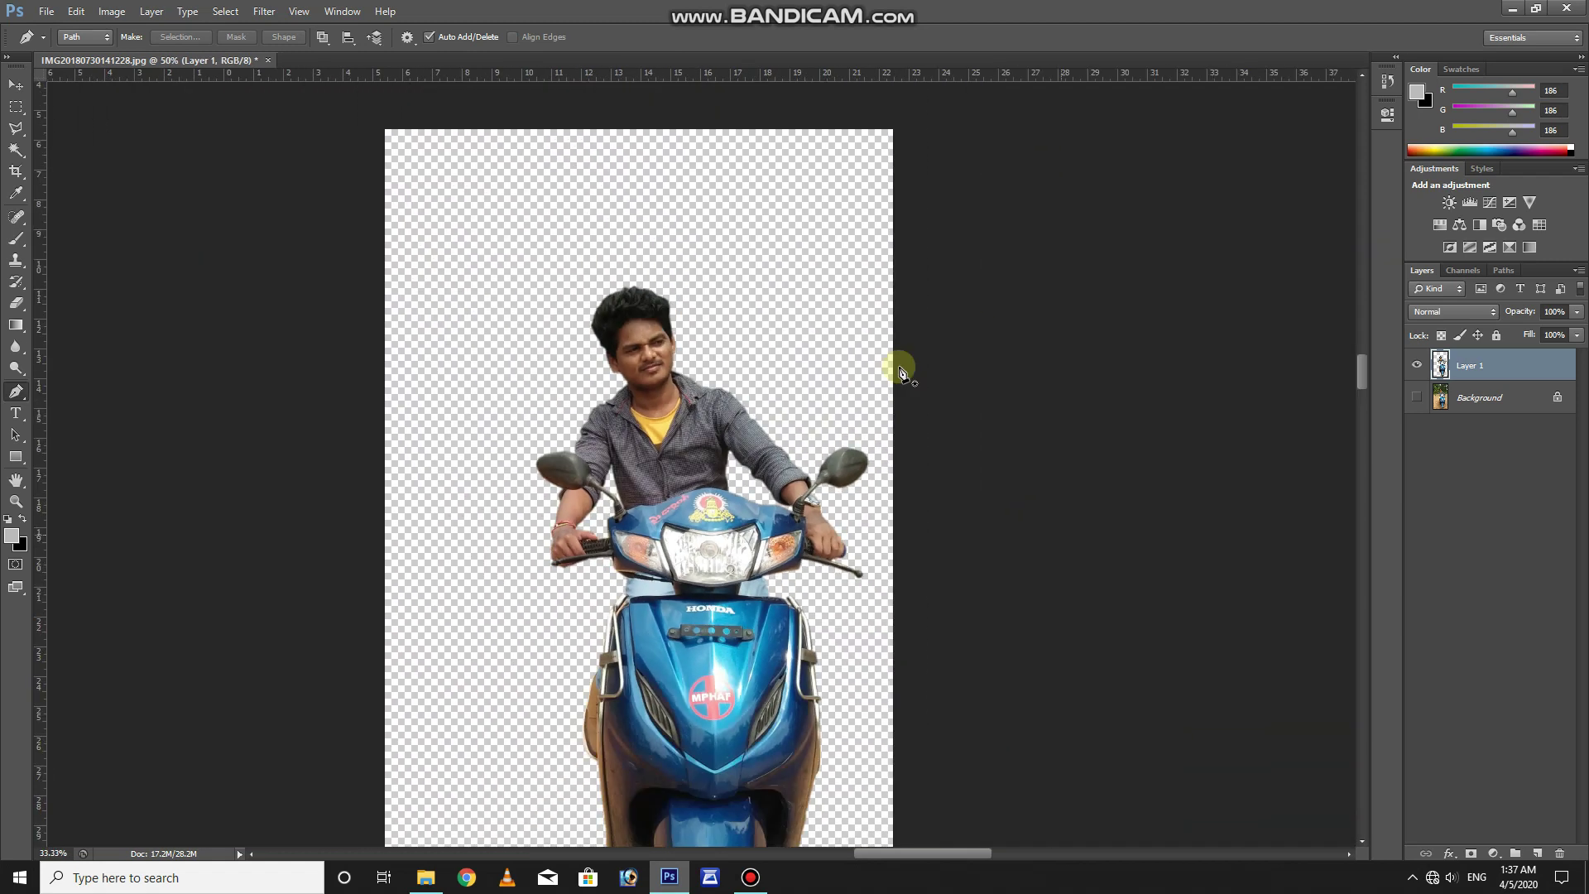
pyautogui.scroll(-1, 820, 330)
pyautogui.scroll(-2, 817, 330)
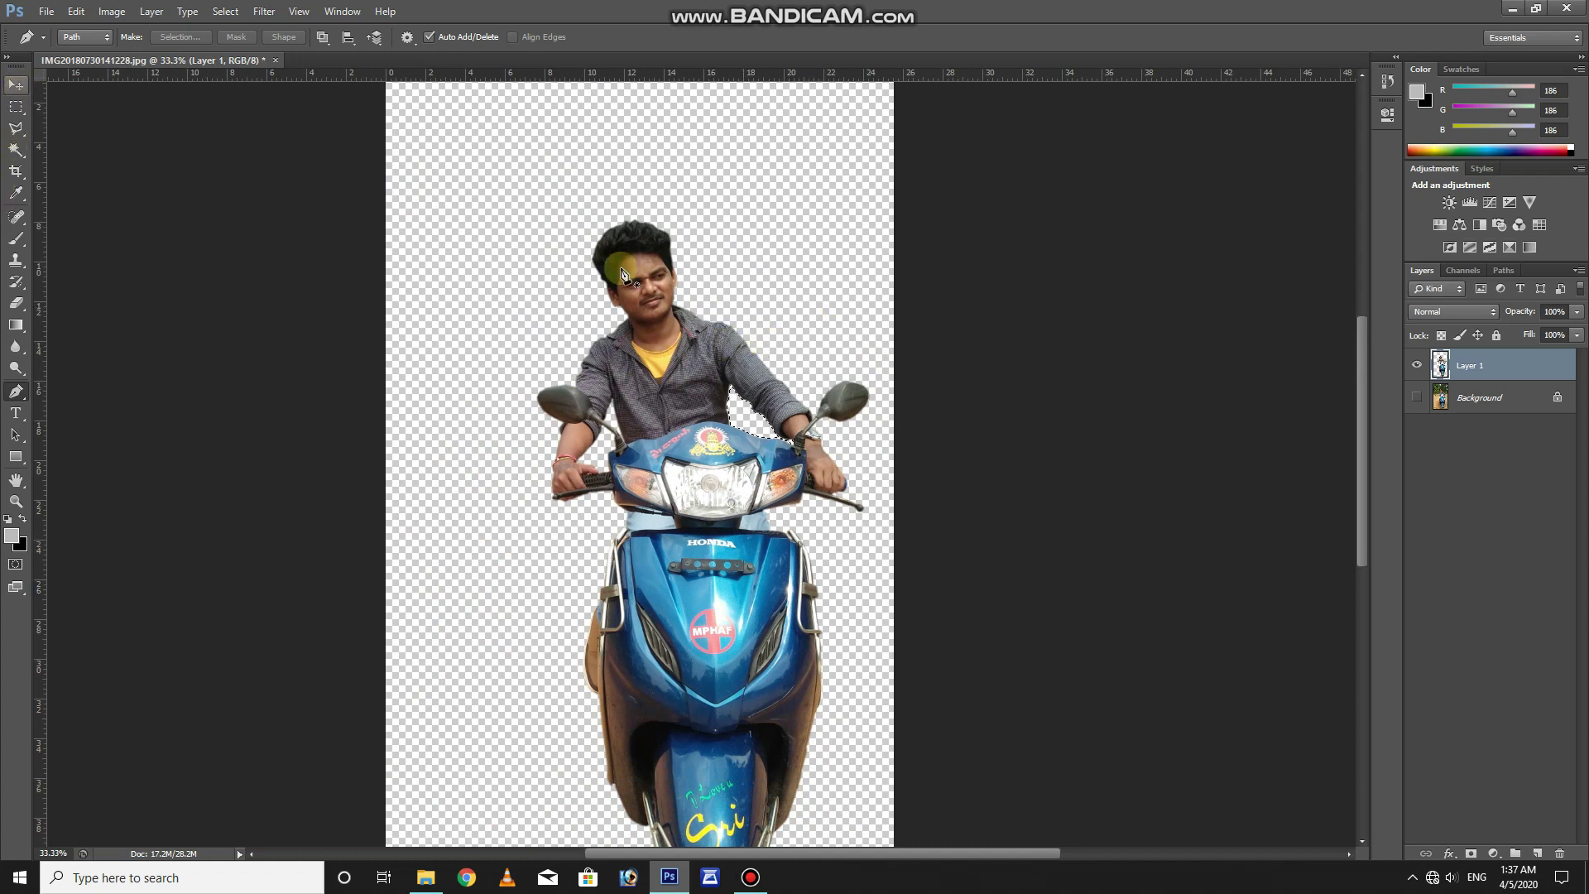
pyautogui.click(17, 88)
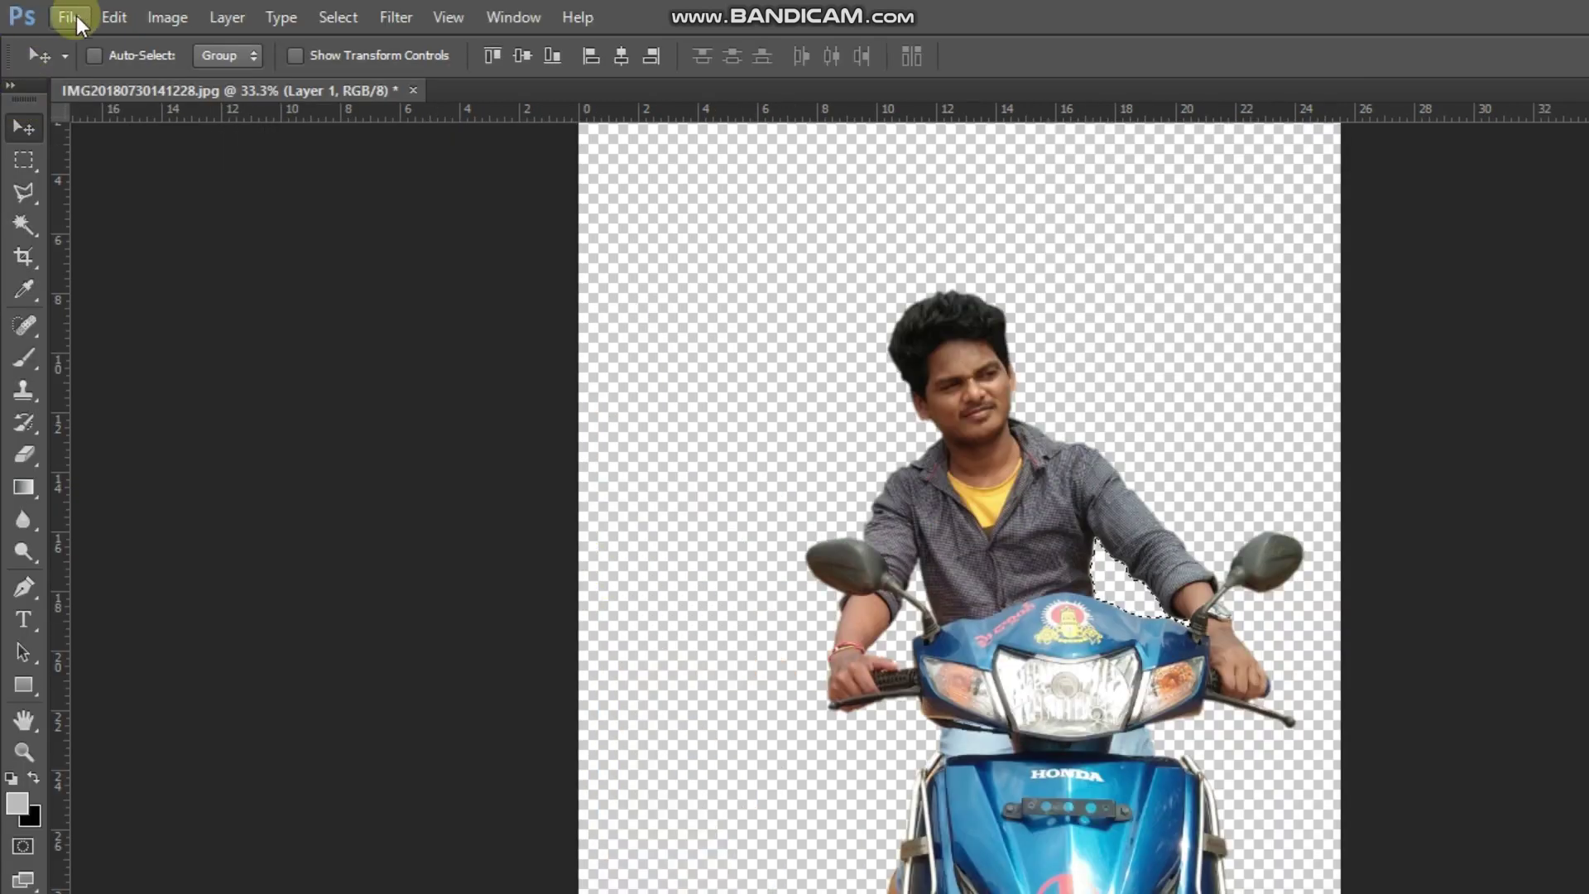
# Save the cut-out via Save As in Photoshop PSD format with maximum compatibility.
pyautogui.click(70, 19)
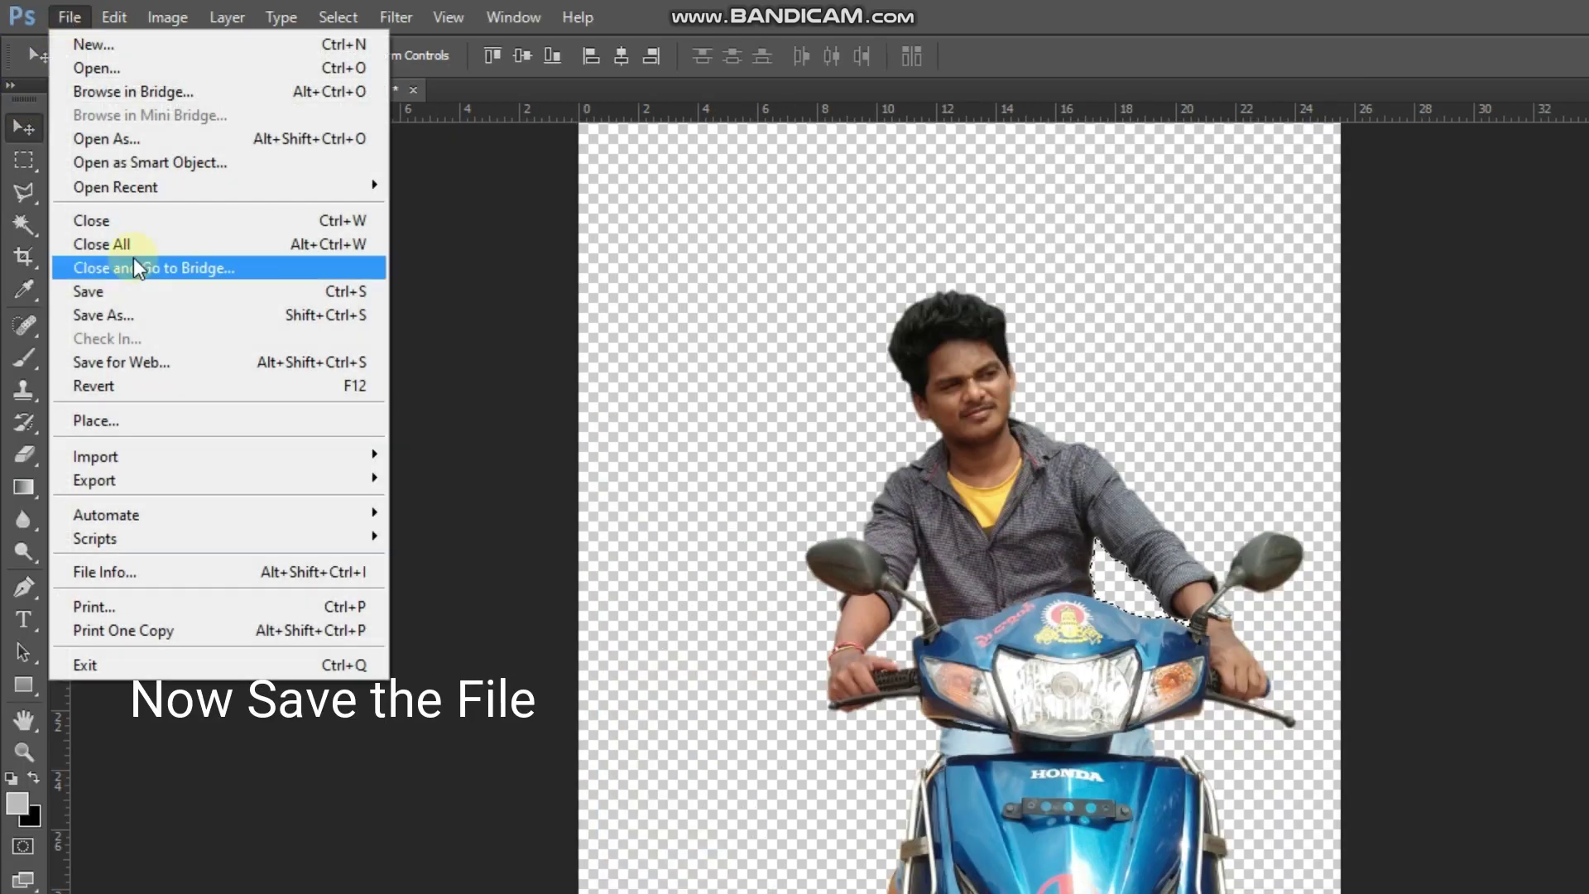
pyautogui.click(205, 295)
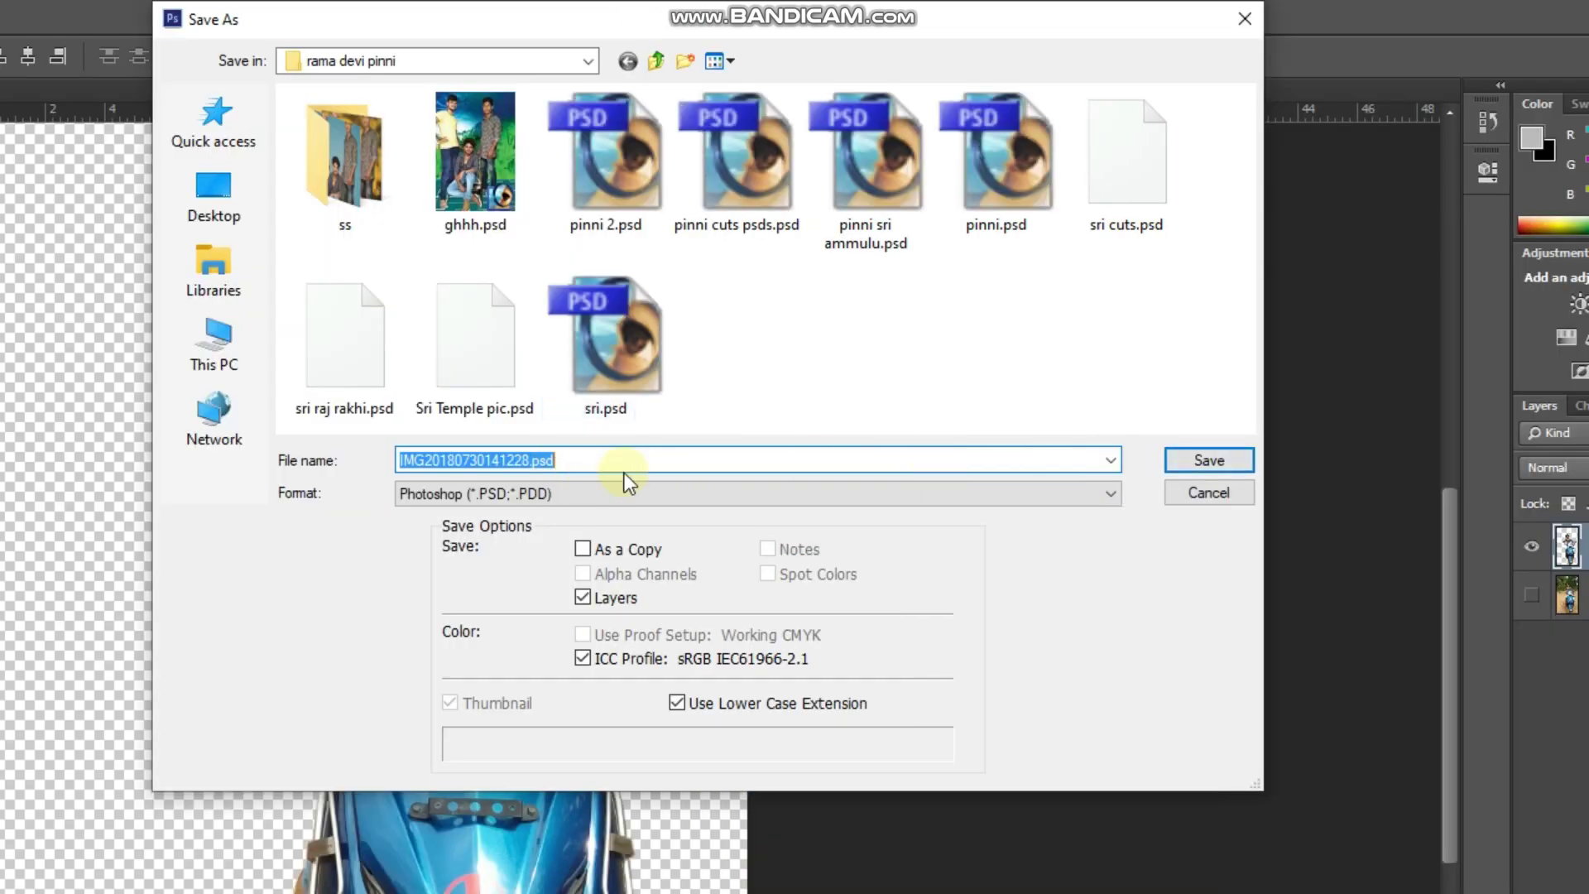
pyautogui.click(1200, 461)
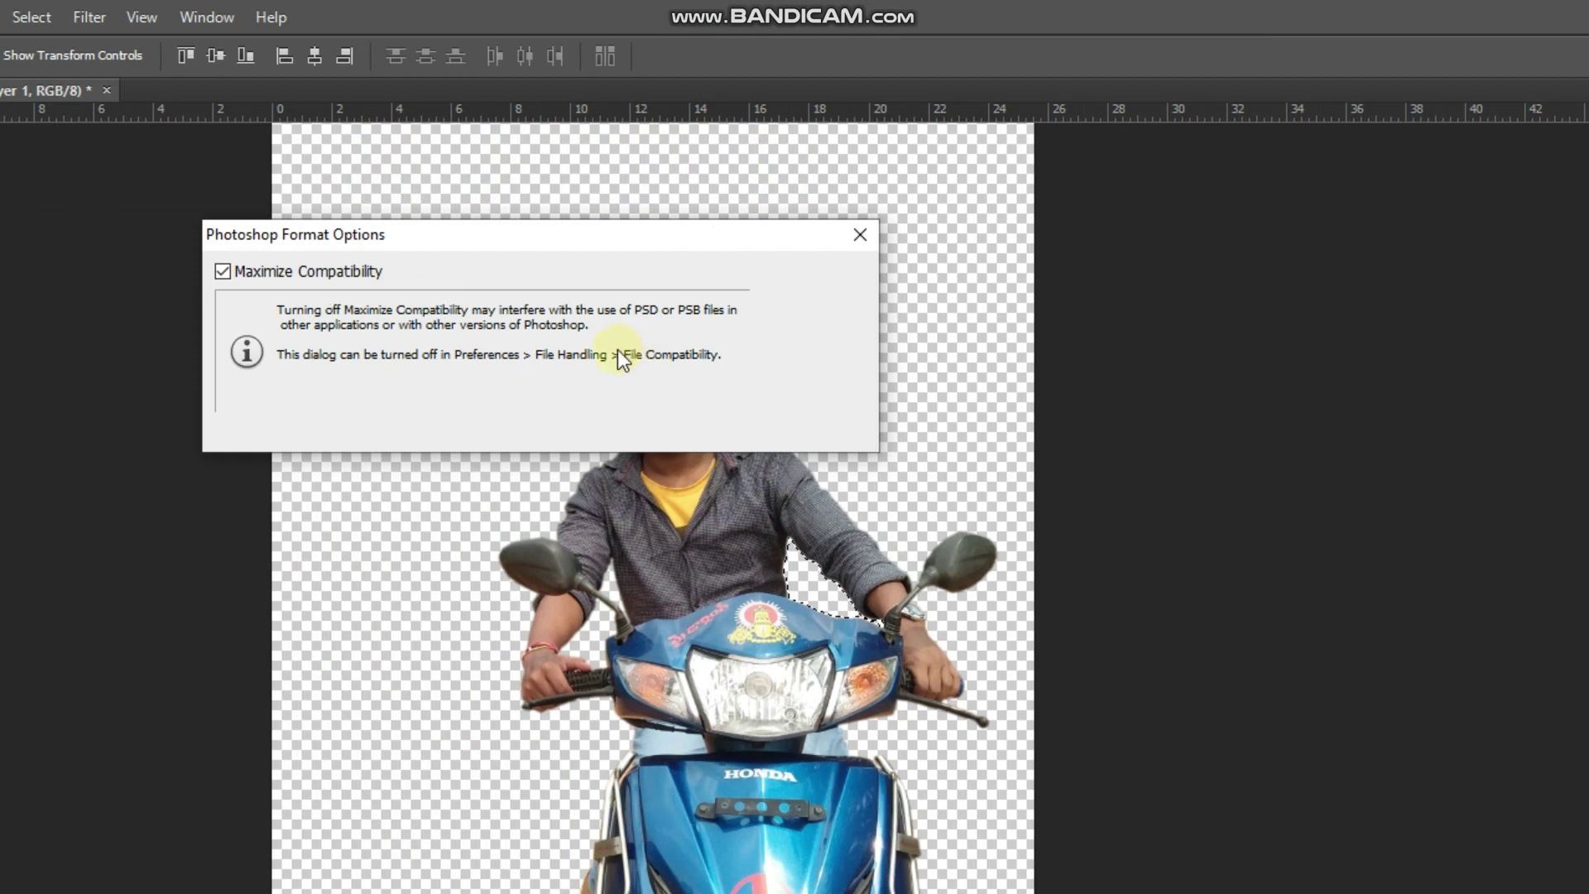
pyautogui.click(798, 275)
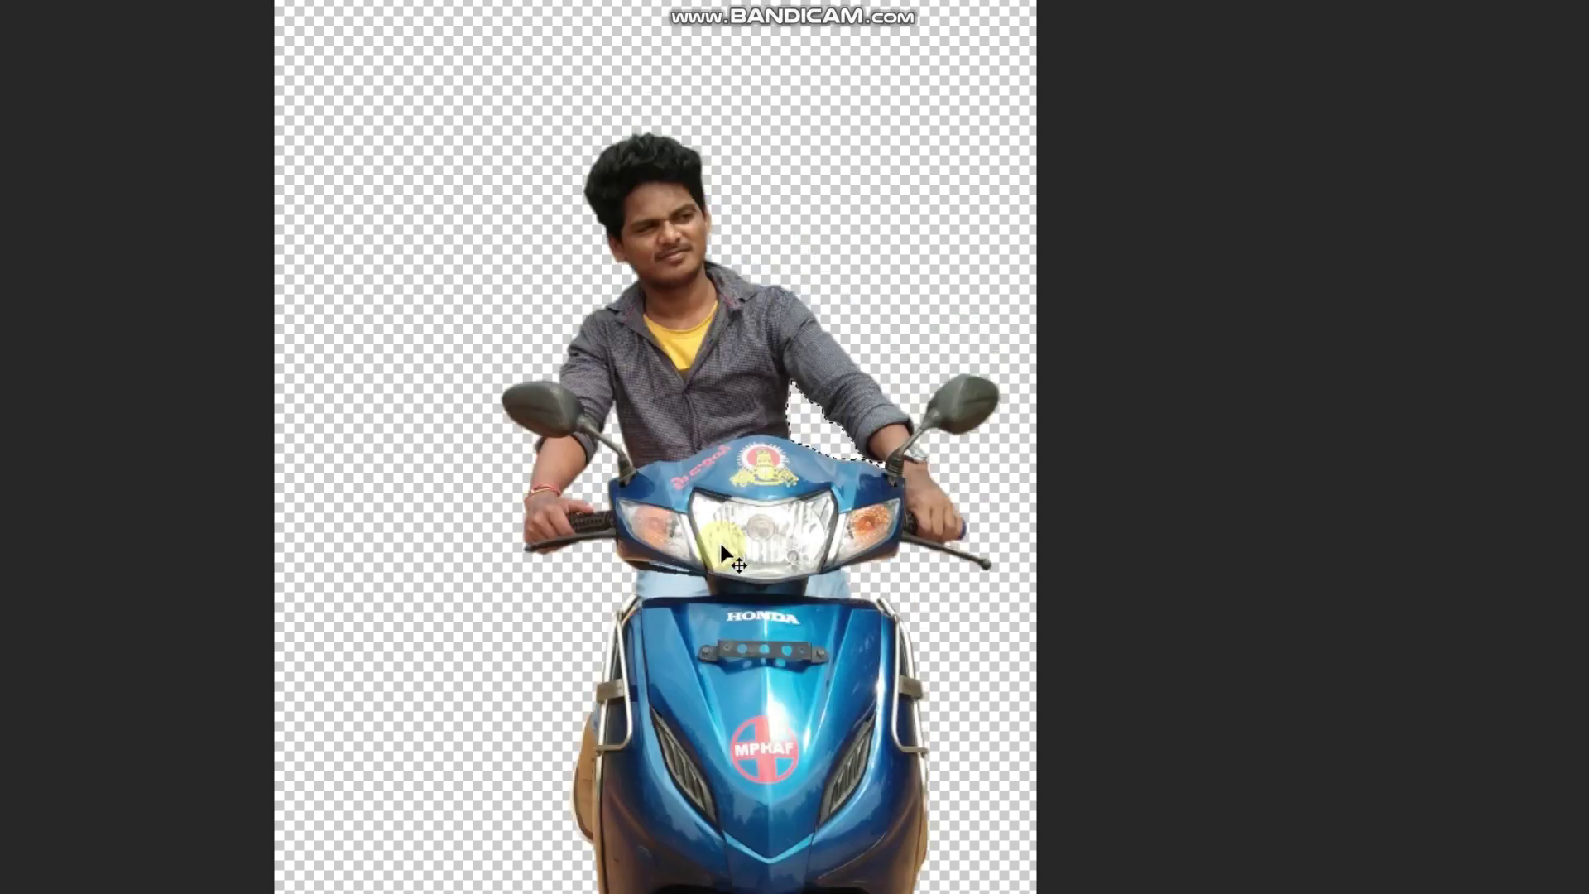
pyautogui.click(70, 18)
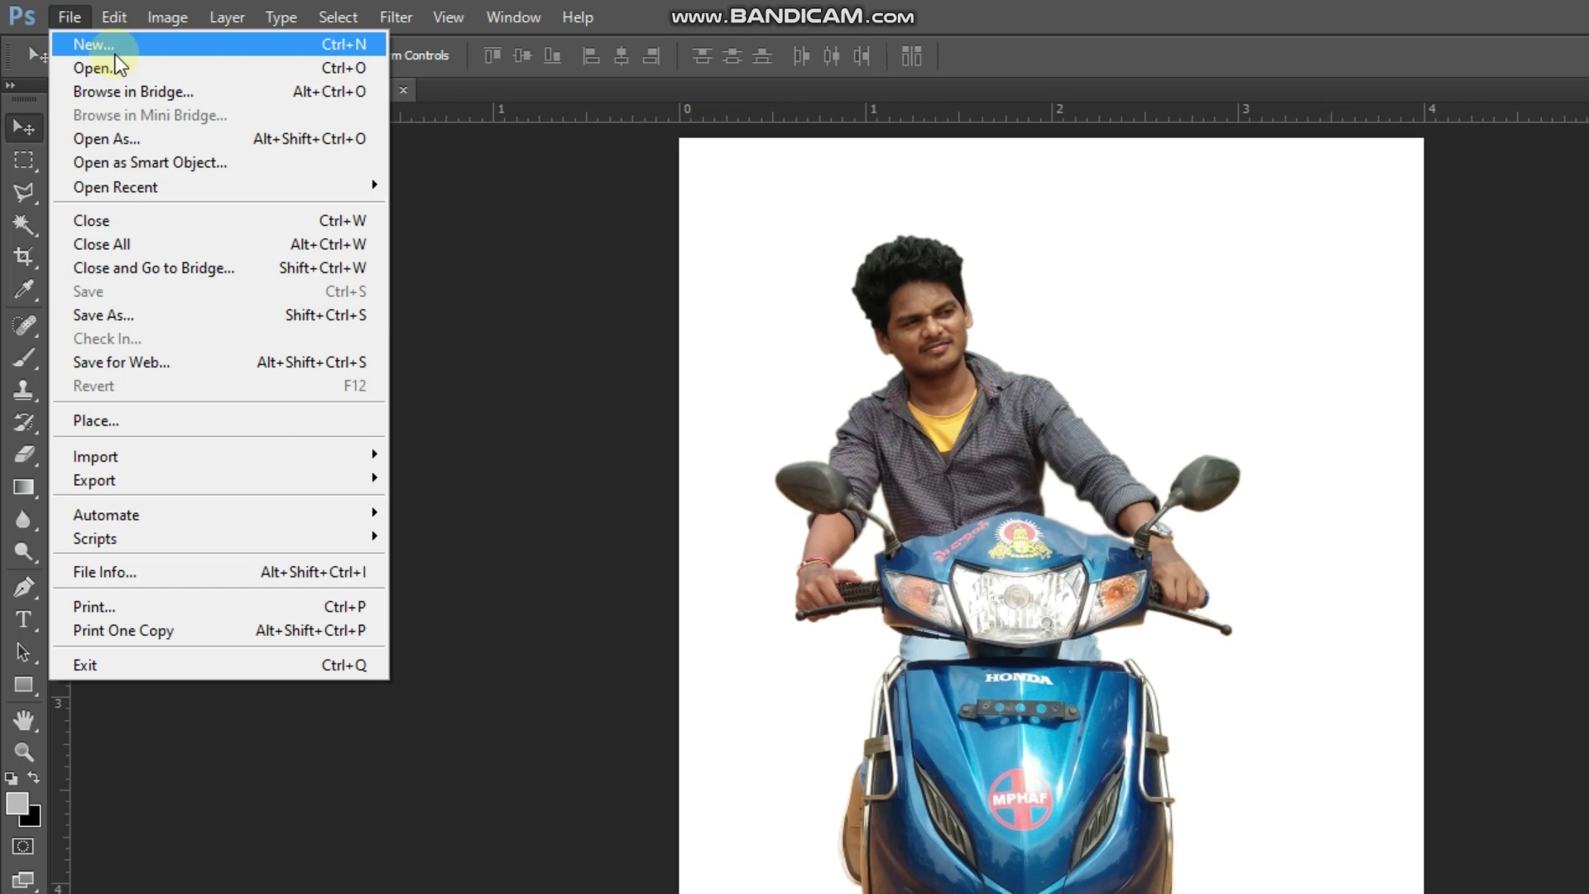
# Create a new document 4 inches wide by 6 inches high, 300 ppi, white background.
pyautogui.click(114, 51)
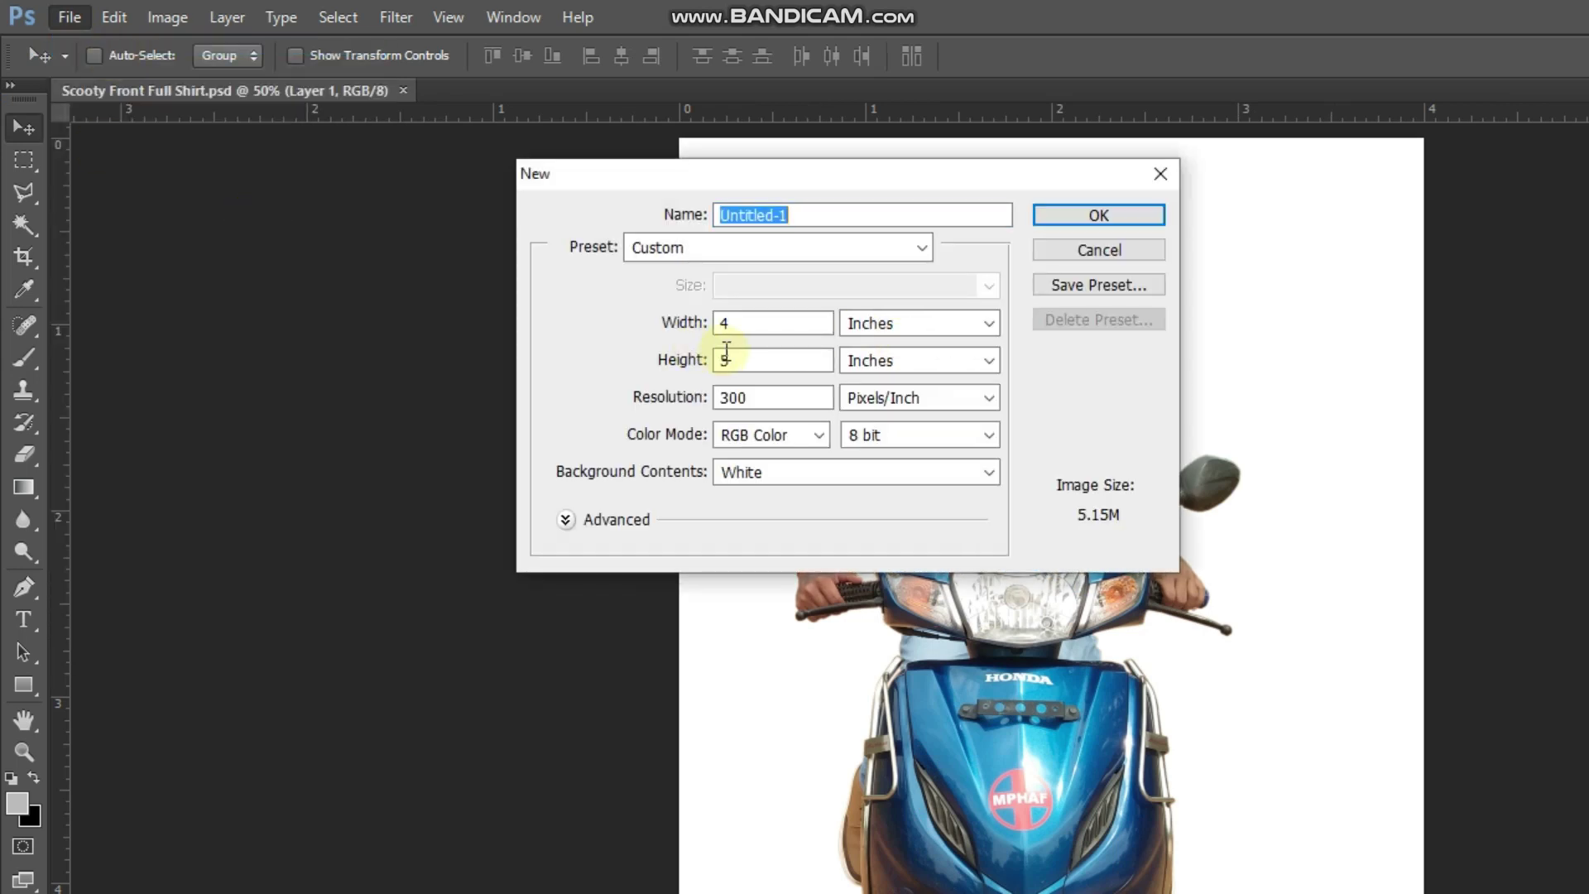
pyautogui.moveTo(742, 322); pyautogui.dragTo(695, 314)
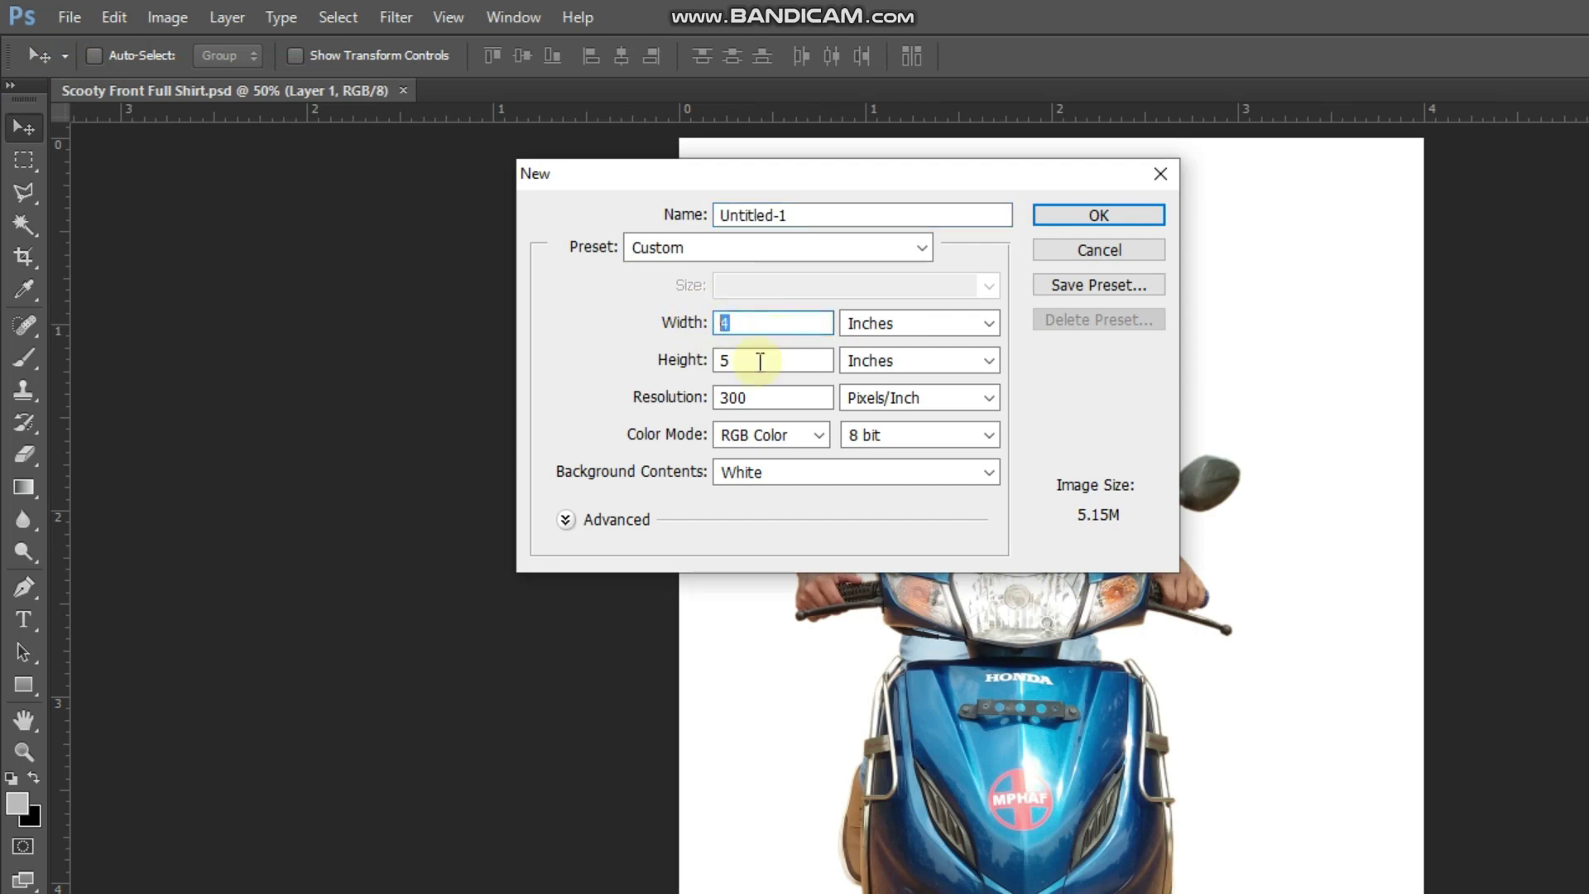
pyautogui.moveTo(747, 365); pyautogui.dragTo(704, 372)
pyautogui.write('6')
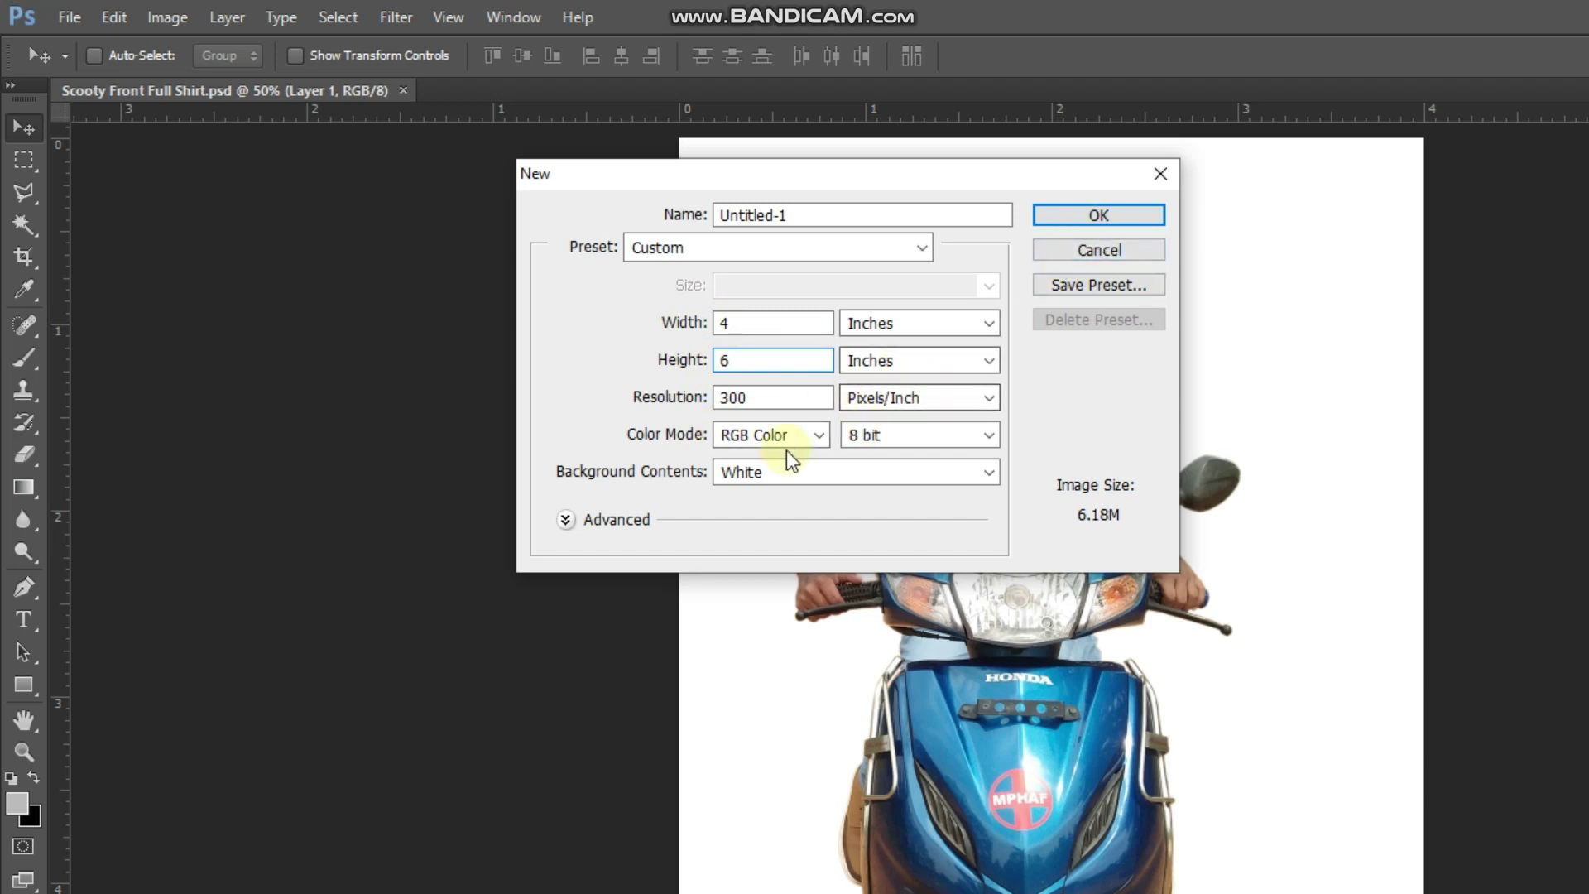
pyautogui.click(1149, 221)
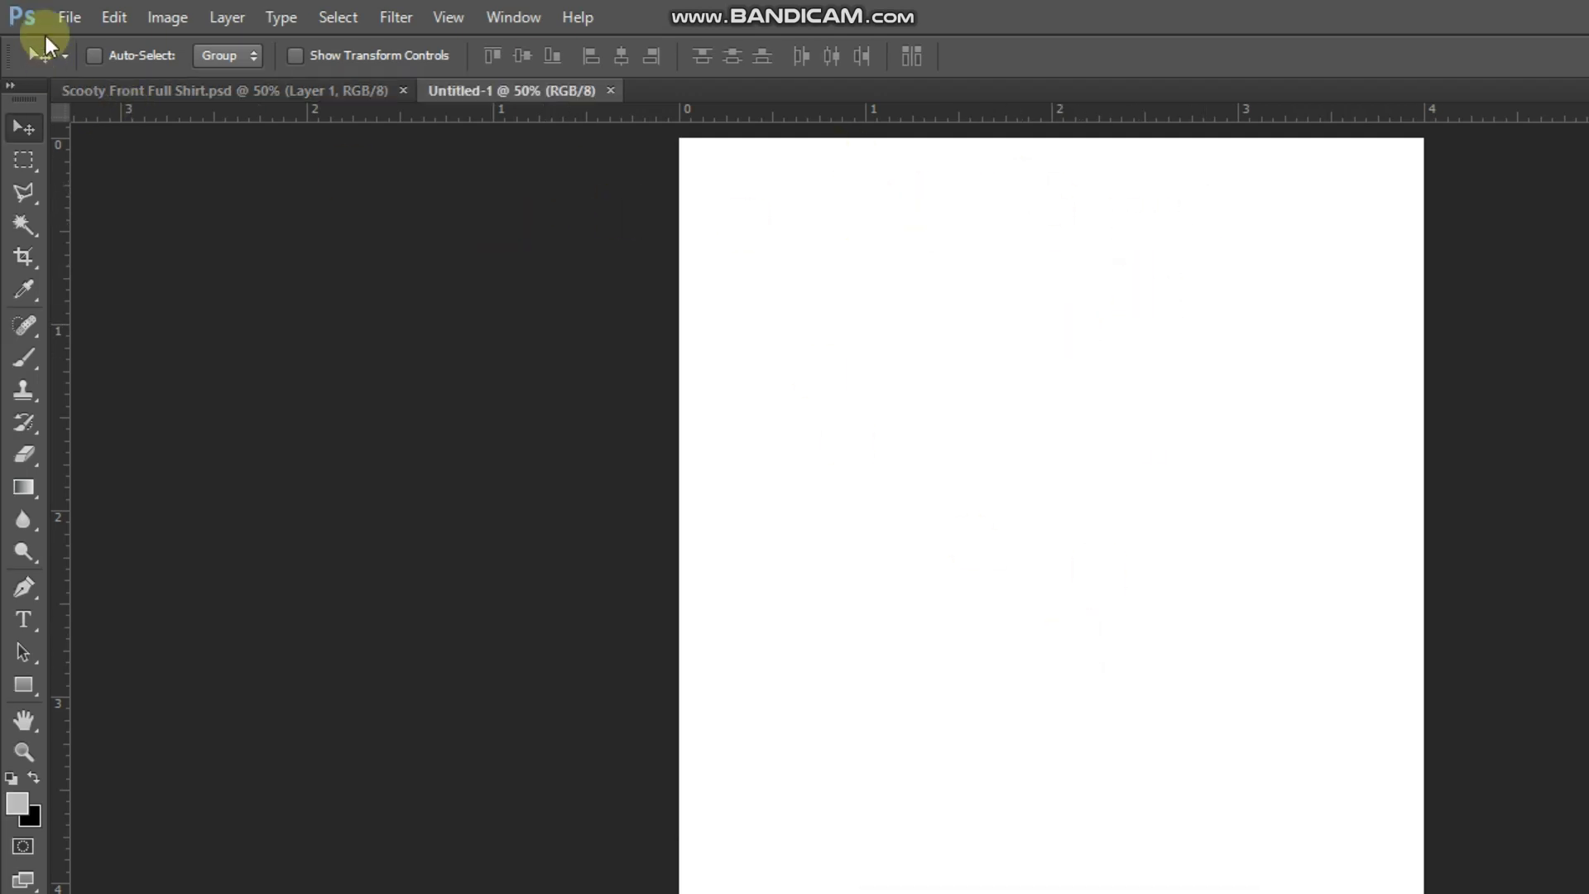
# In the Open dialog, navigate to Local Disk (C:) > Studio Backgrounds > FB backgrounds.
pyautogui.click(59, 16)
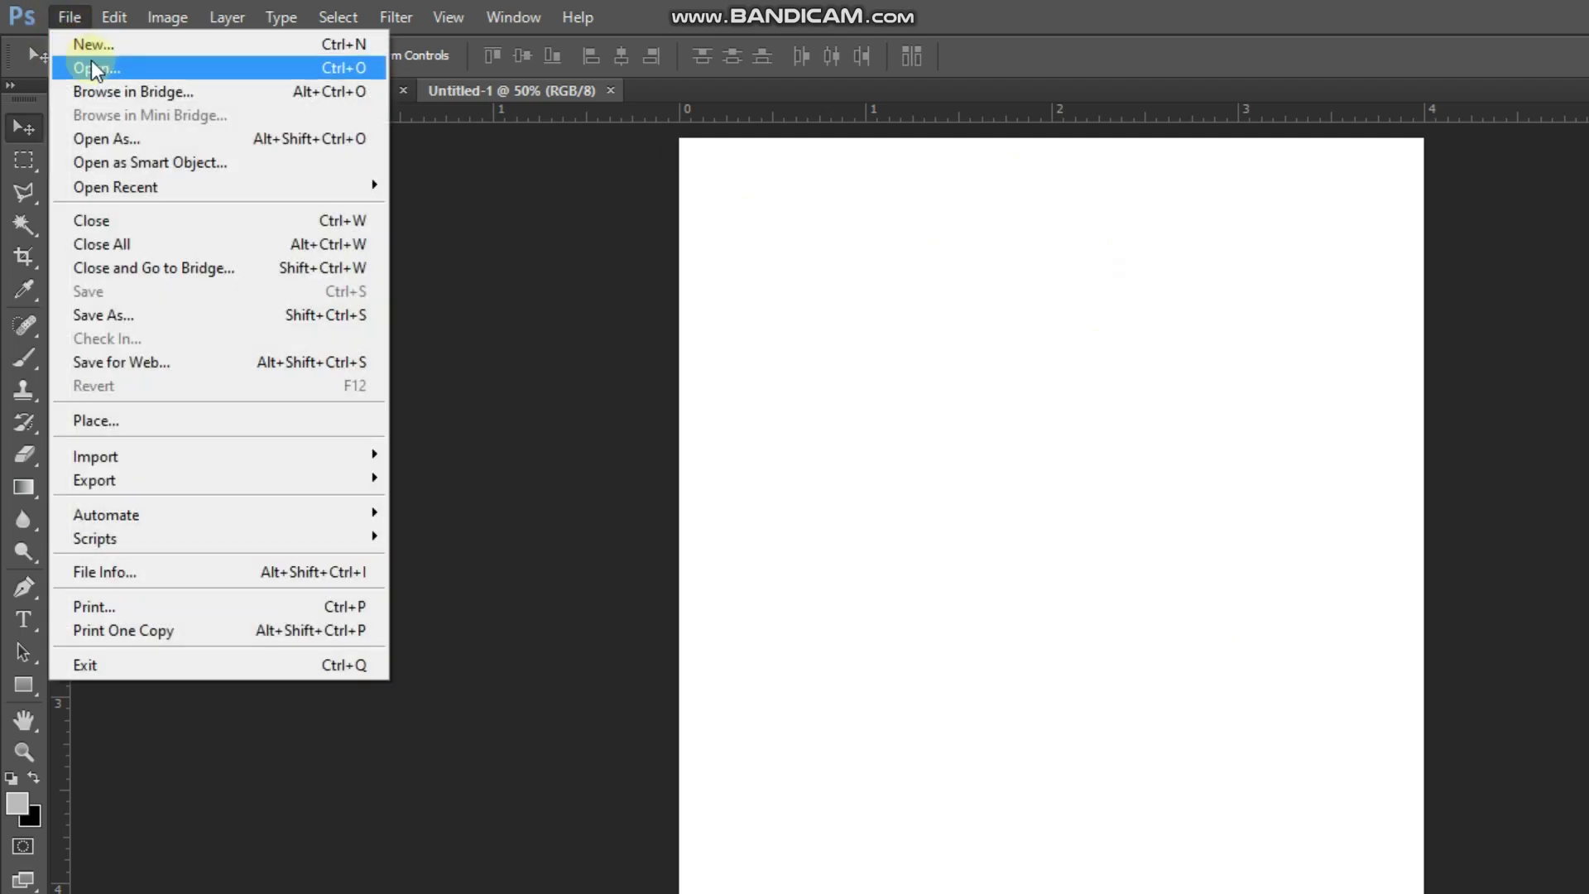
pyautogui.click(111, 68)
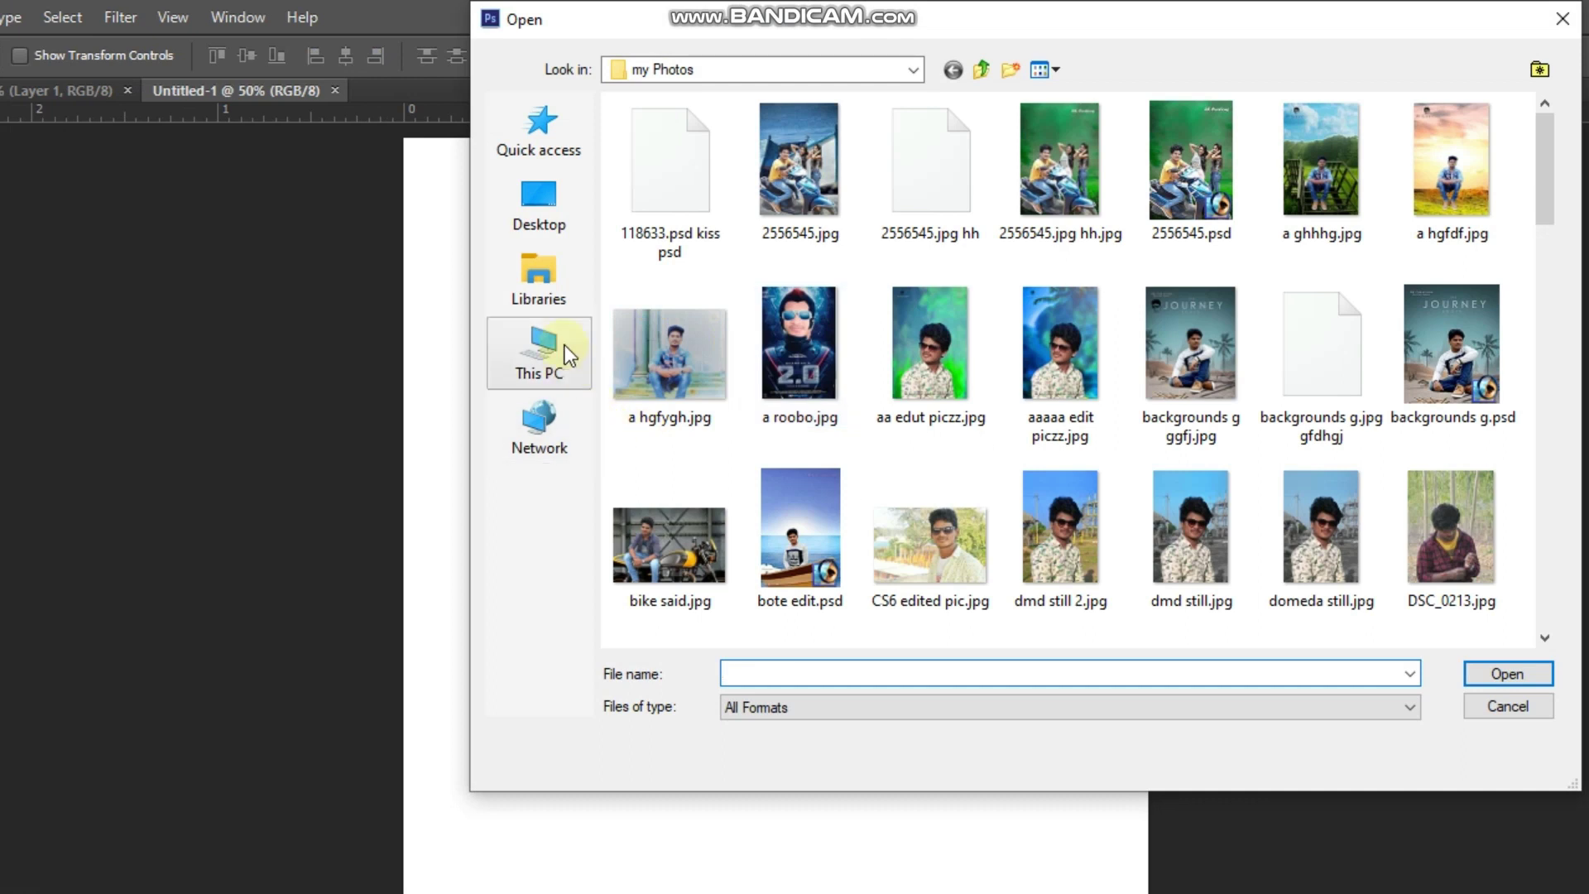
pyautogui.click(553, 347)
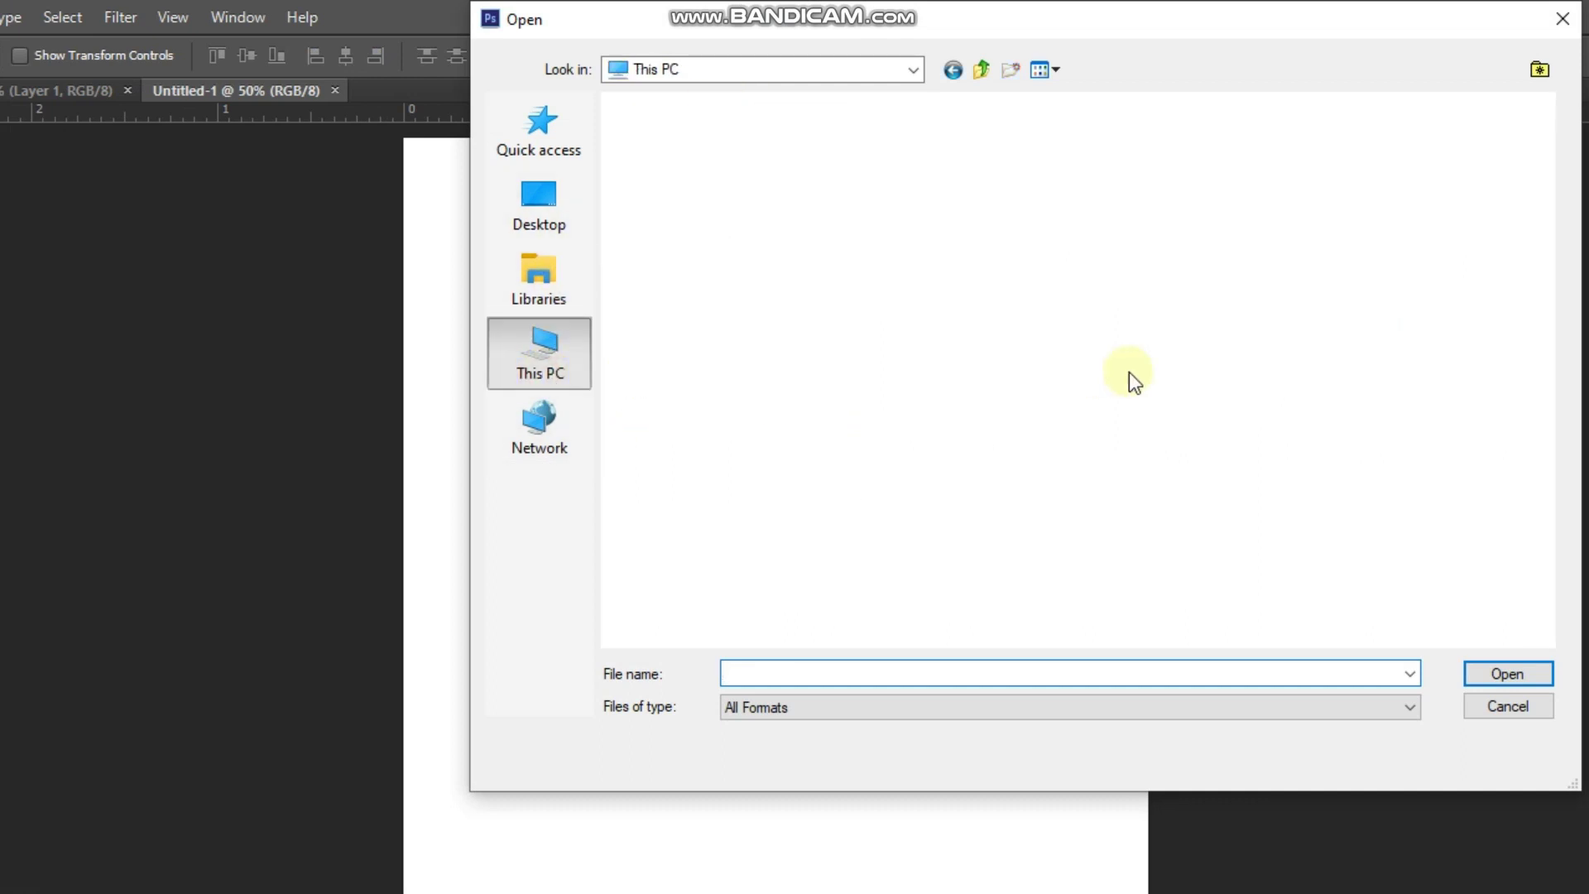
pyautogui.doubleClick(826, 389)
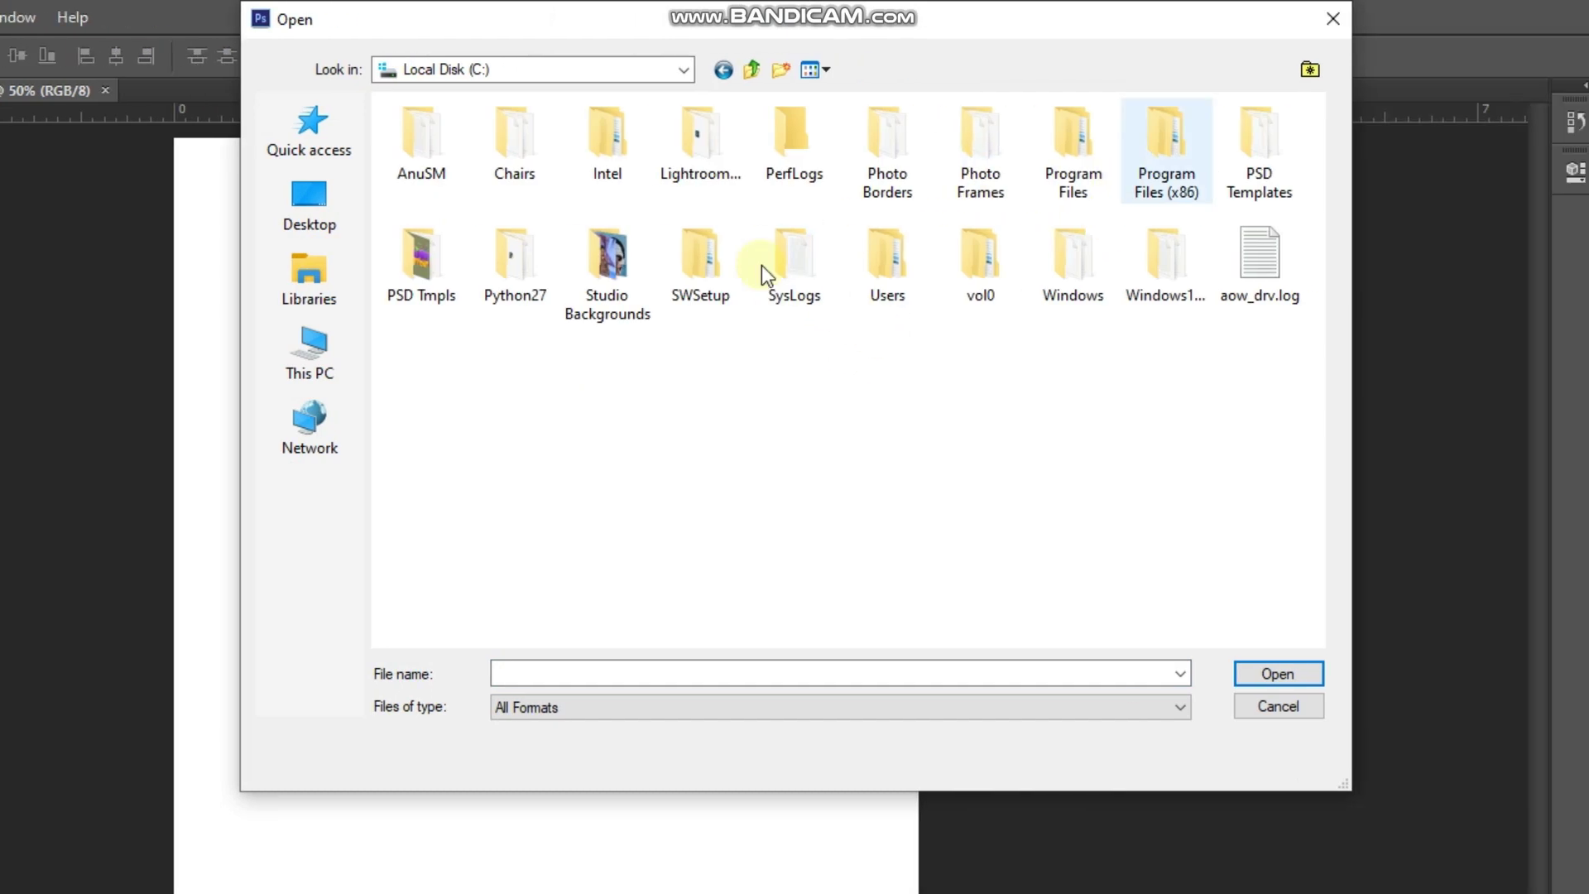
pyautogui.doubleClick(609, 292)
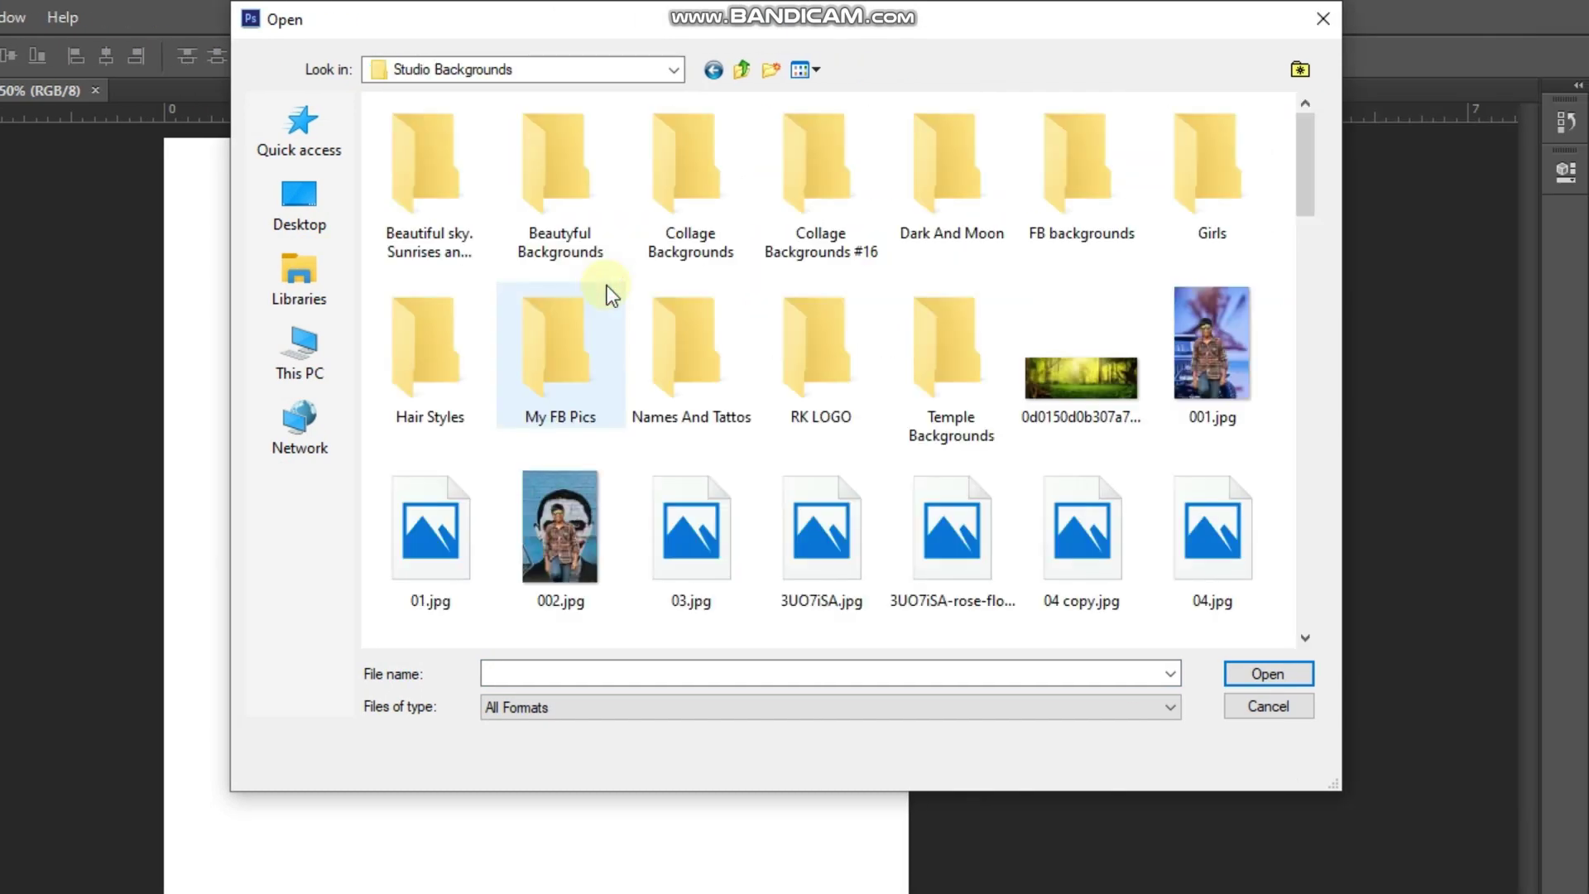
pyautogui.click(1061, 187)
pyautogui.doubleClick(1061, 187)
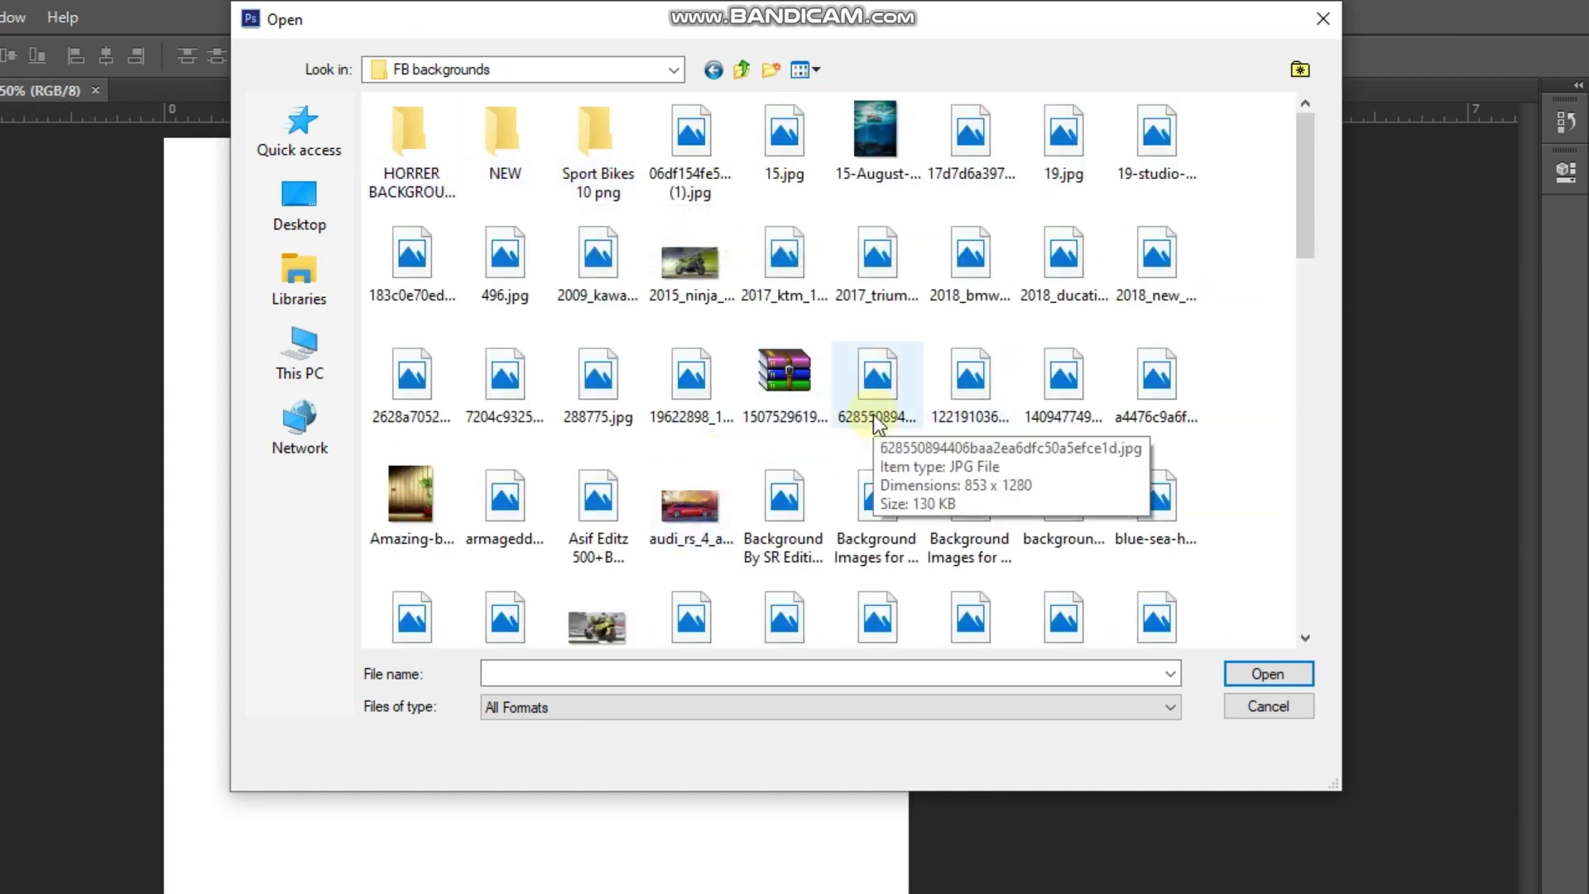
# Show files as large icons and scroll down to the hazy hills image sr-editing-zone.jpg.
pyautogui.scroll(-2, 872, 414)
pyautogui.click(800, 69)
pyautogui.click(852, 132)
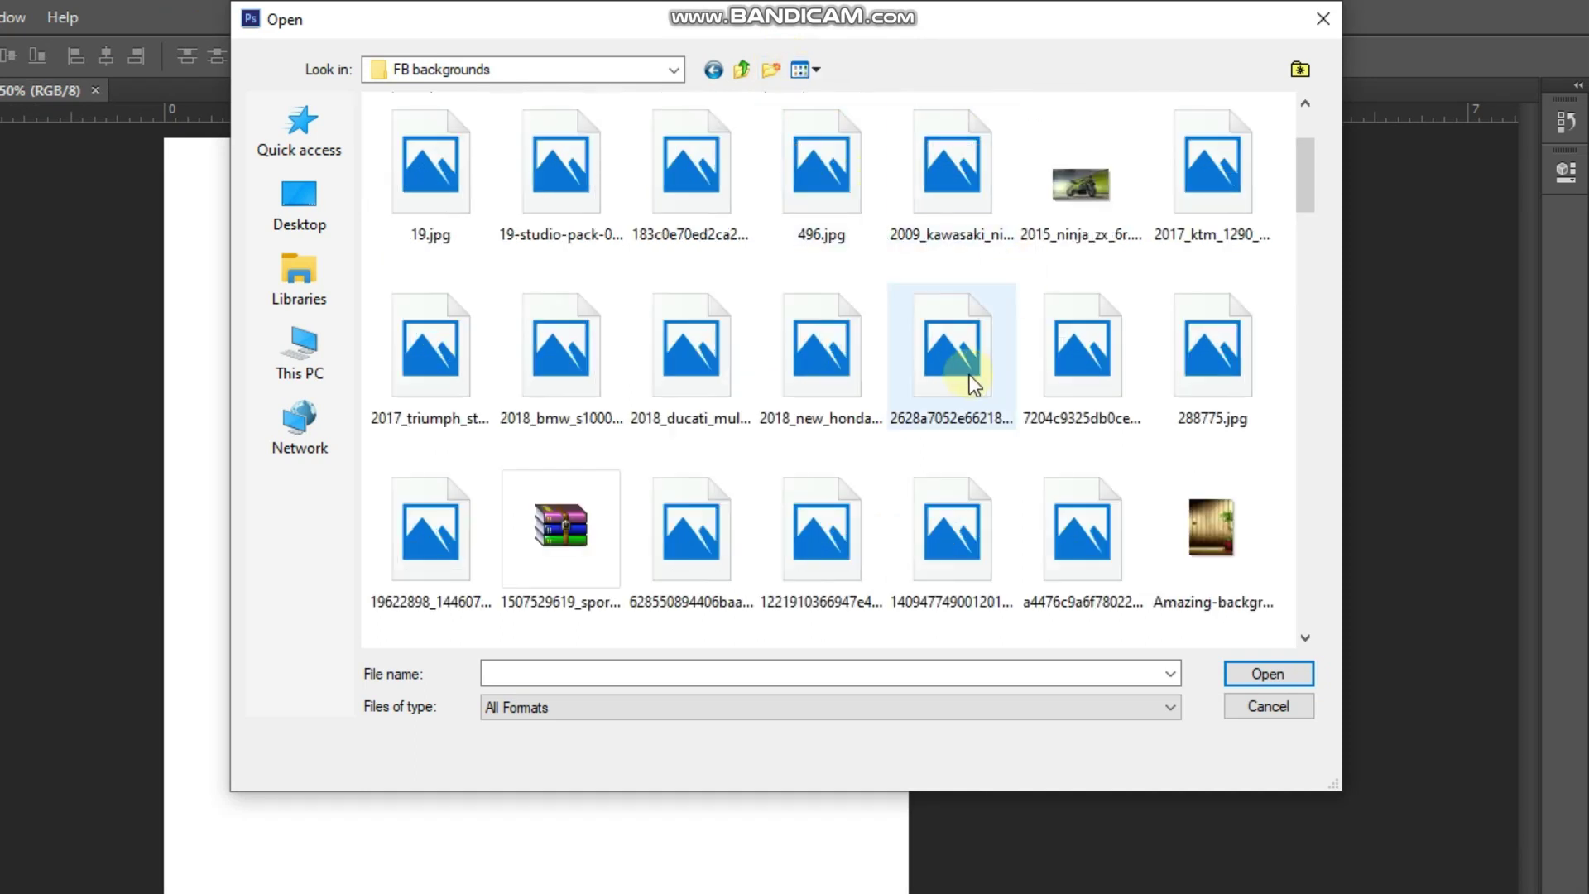
pyautogui.scroll(-3, 966, 377)
pyautogui.scroll(-3, 966, 379)
pyautogui.scroll(-2, 967, 379)
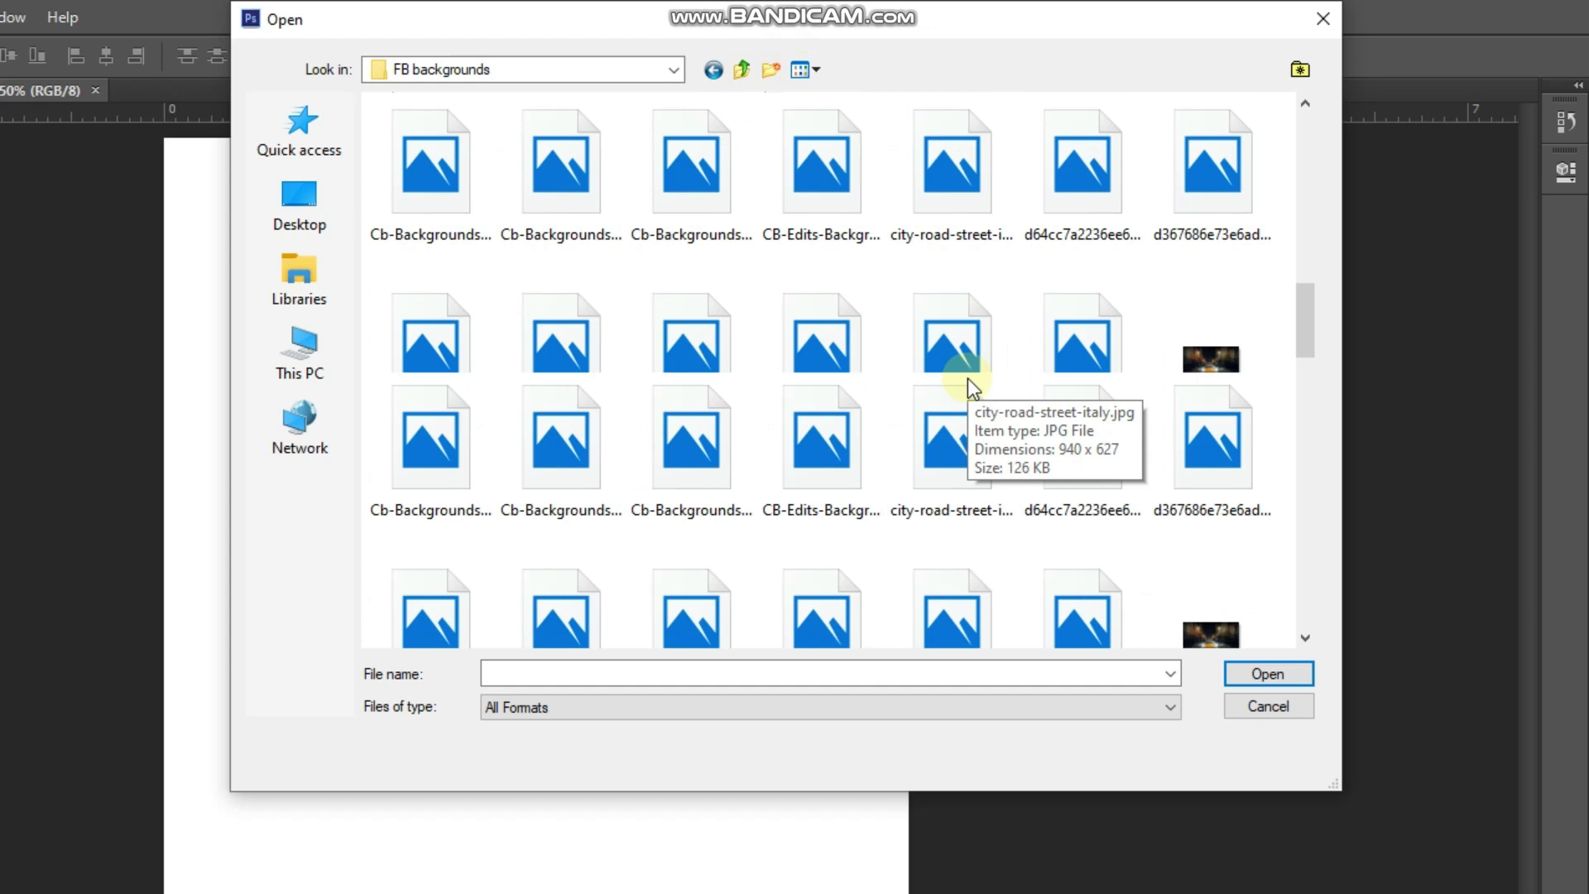
pyautogui.scroll(-5, 967, 379)
pyautogui.scroll(-5, 966, 379)
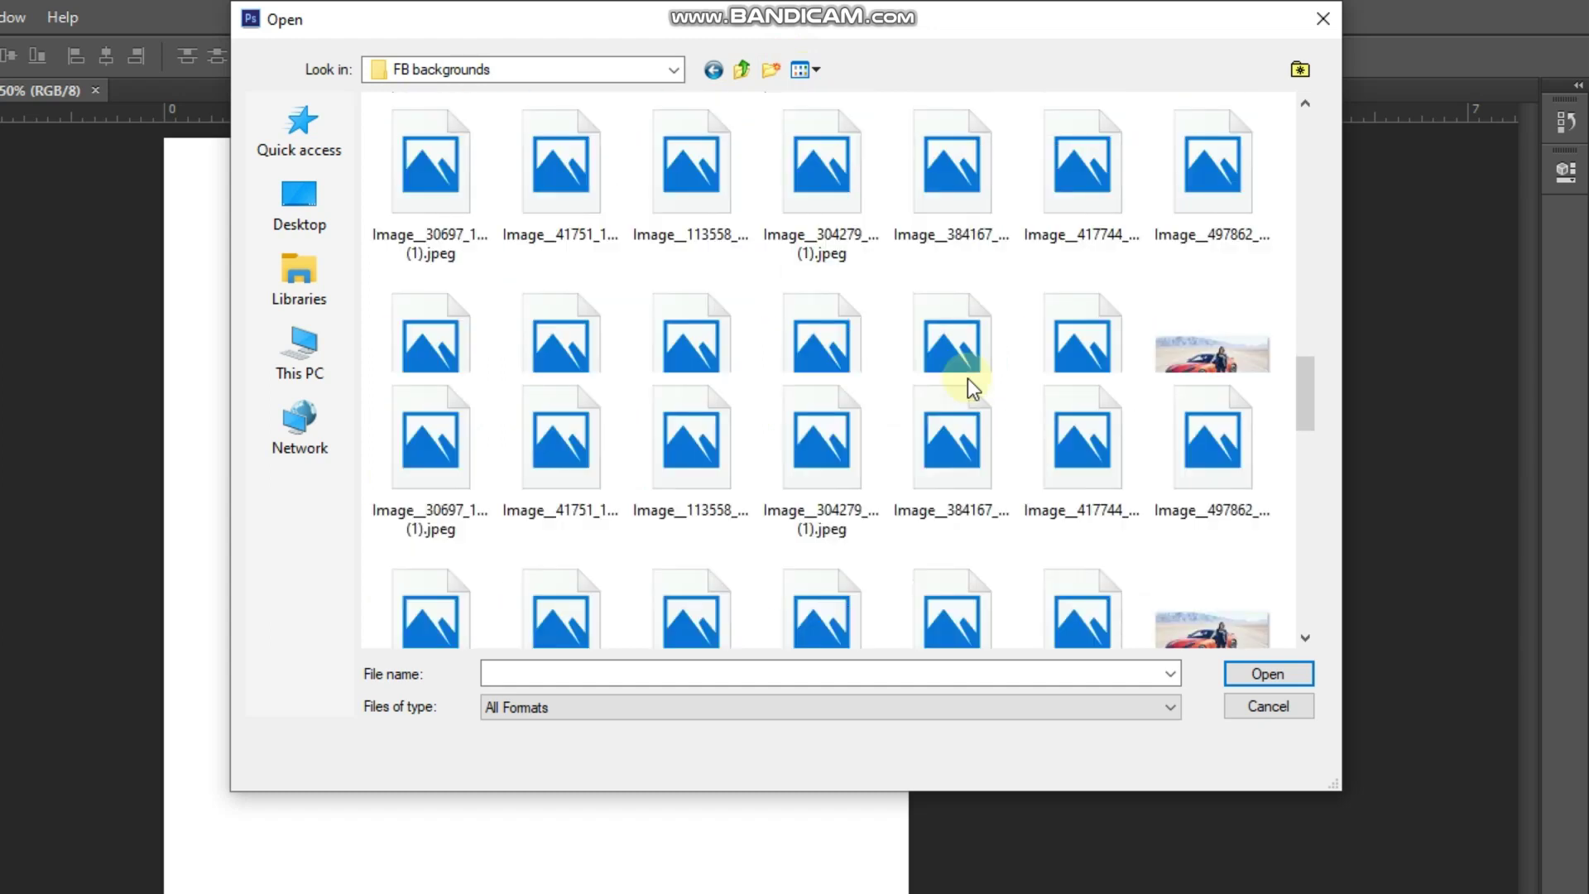
pyautogui.scroll(-1, 967, 379)
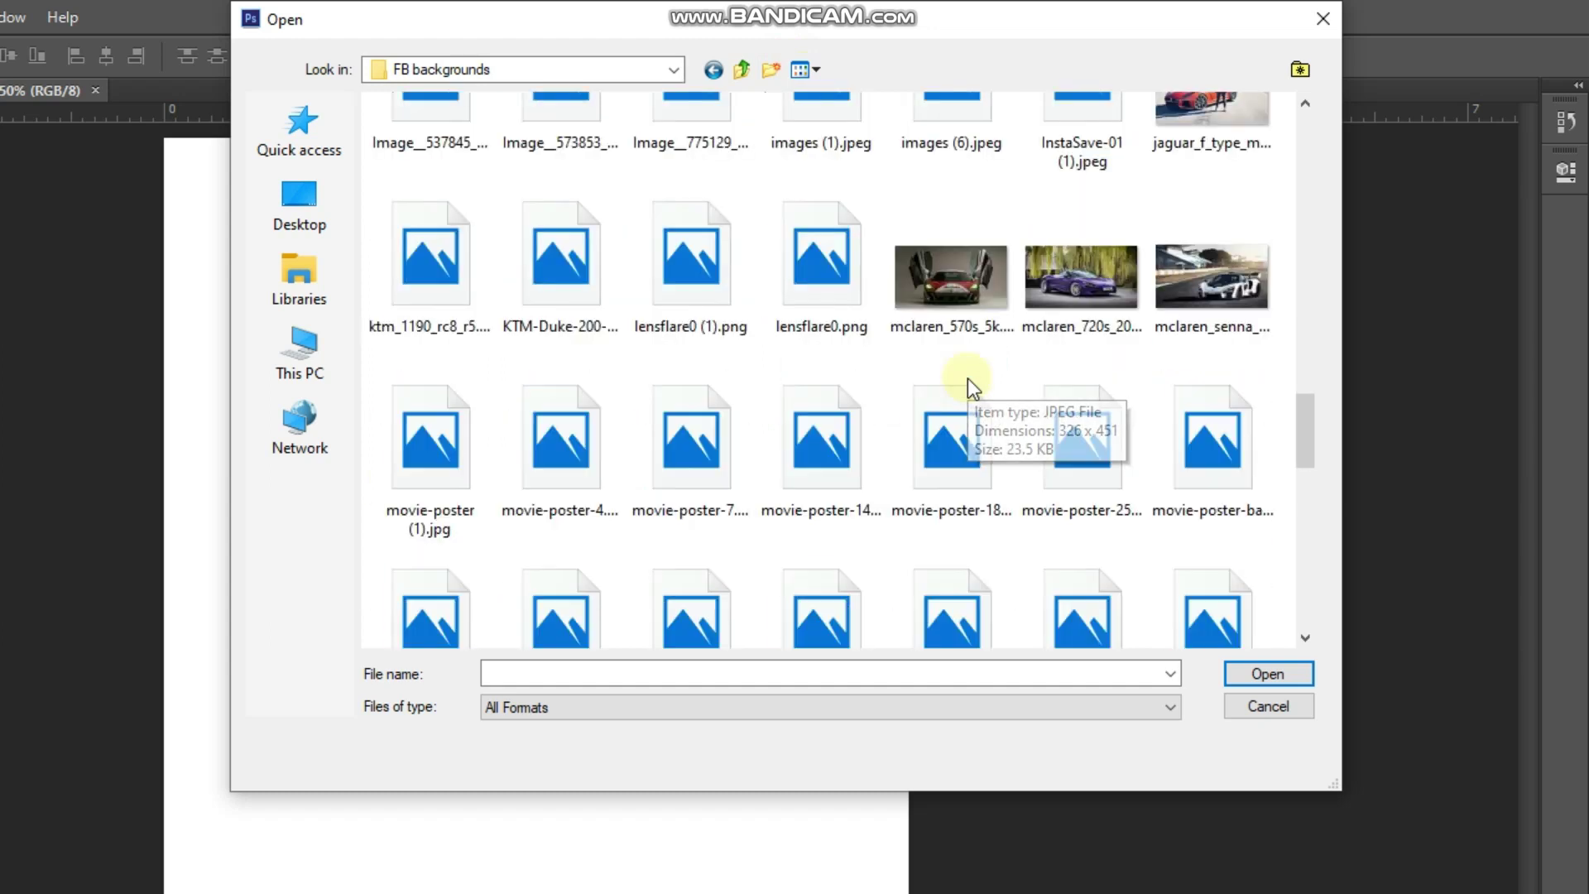
pyautogui.scroll(-2, 967, 379)
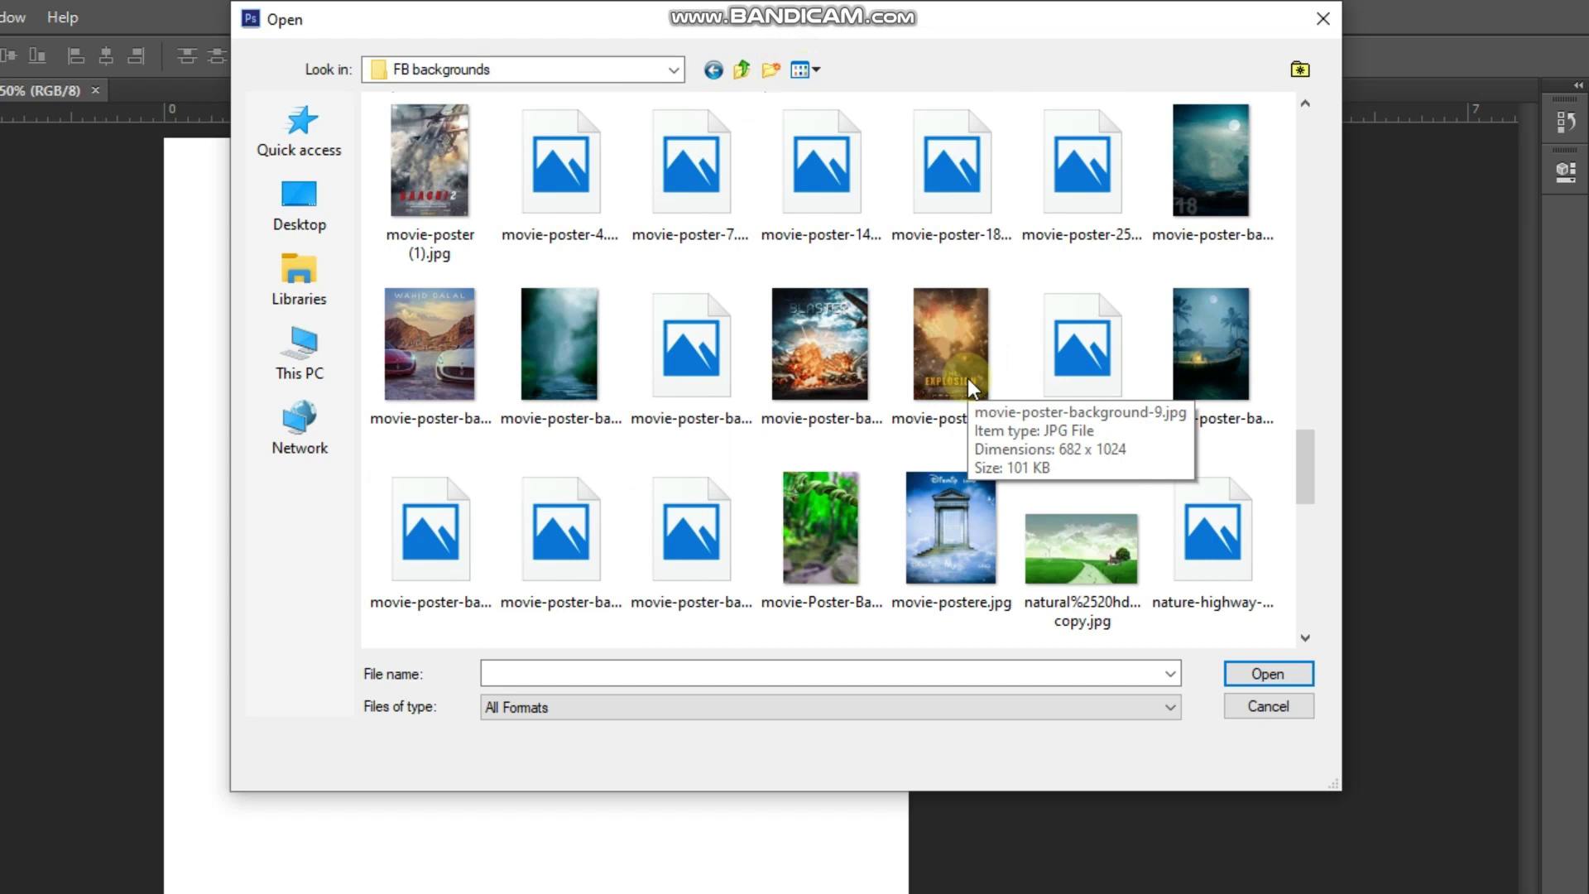
pyautogui.scroll(-2, 967, 379)
pyautogui.scroll(-2, 969, 379)
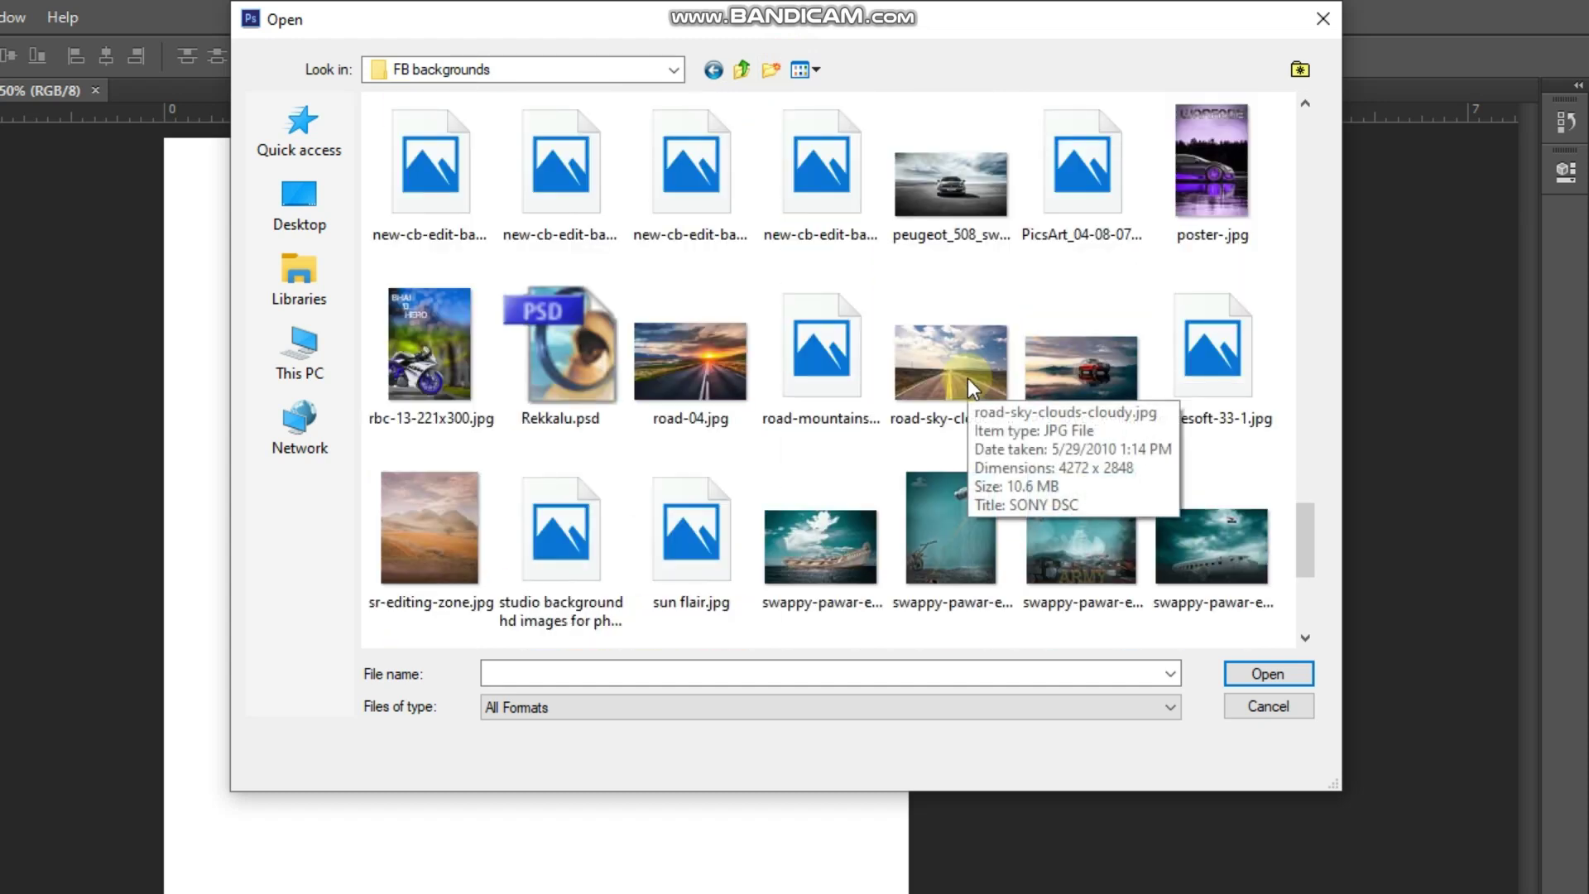
pyautogui.scroll(-2, 969, 379)
# Open sr-editing-zone.jpg and drag the hazy hills landscape onto the Untitled-1 page.
pyautogui.doubleClick(494, 242)
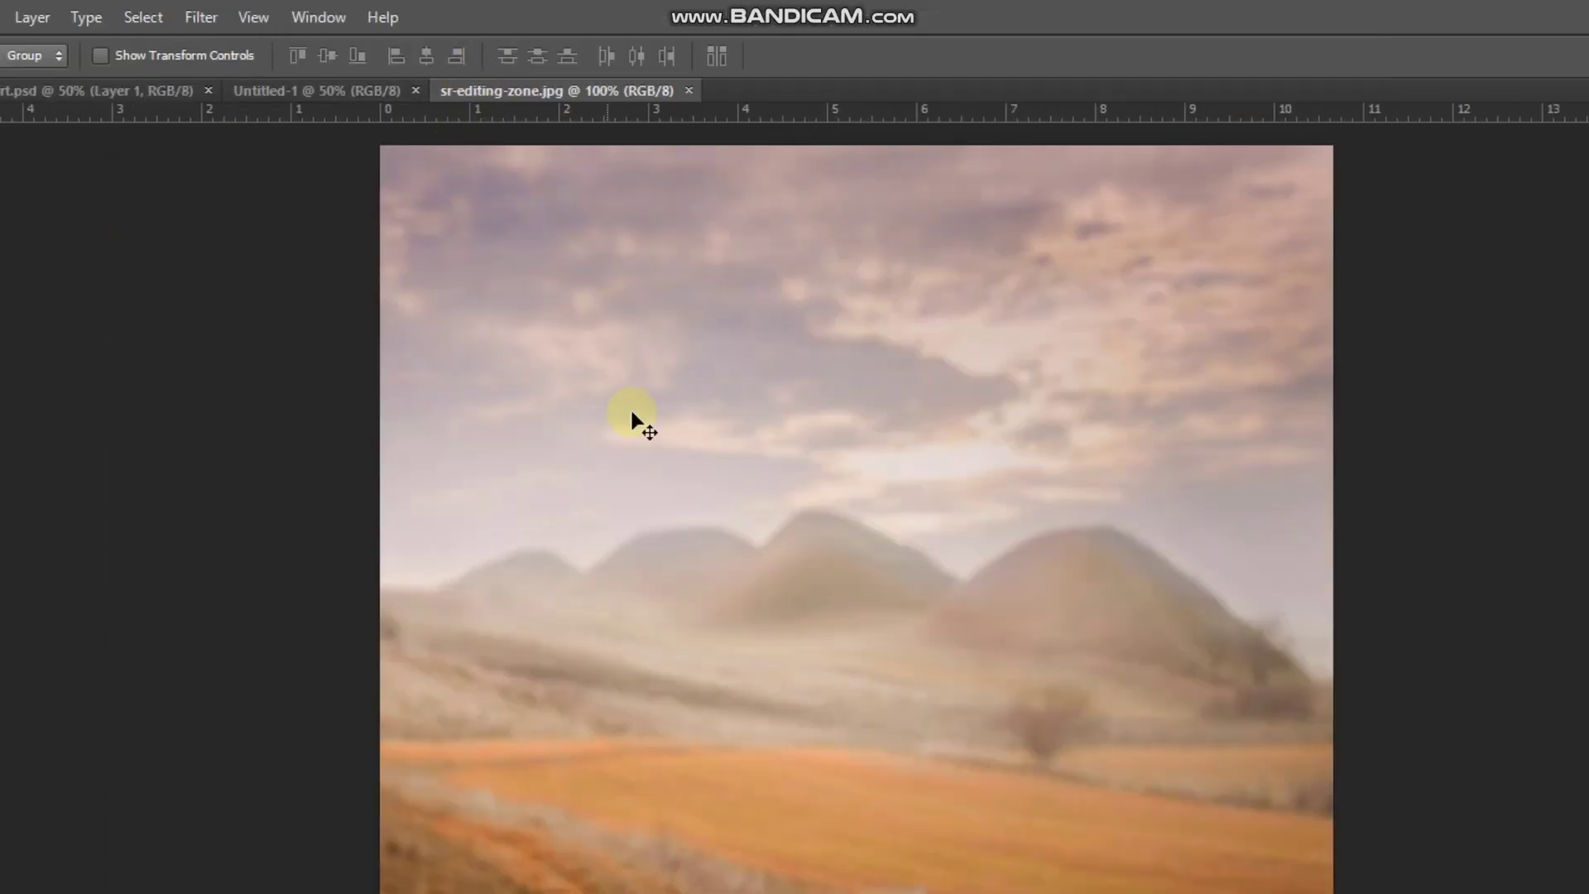
pyautogui.moveTo(654, 429)
pyautogui.mouseDown()
pyautogui.moveTo(397, 204)
pyautogui.moveTo(398, 92)
pyautogui.moveTo(637, 291)
pyautogui.mouseUp()
pyautogui.moveTo(882, 420); pyautogui.dragTo(881, 415)
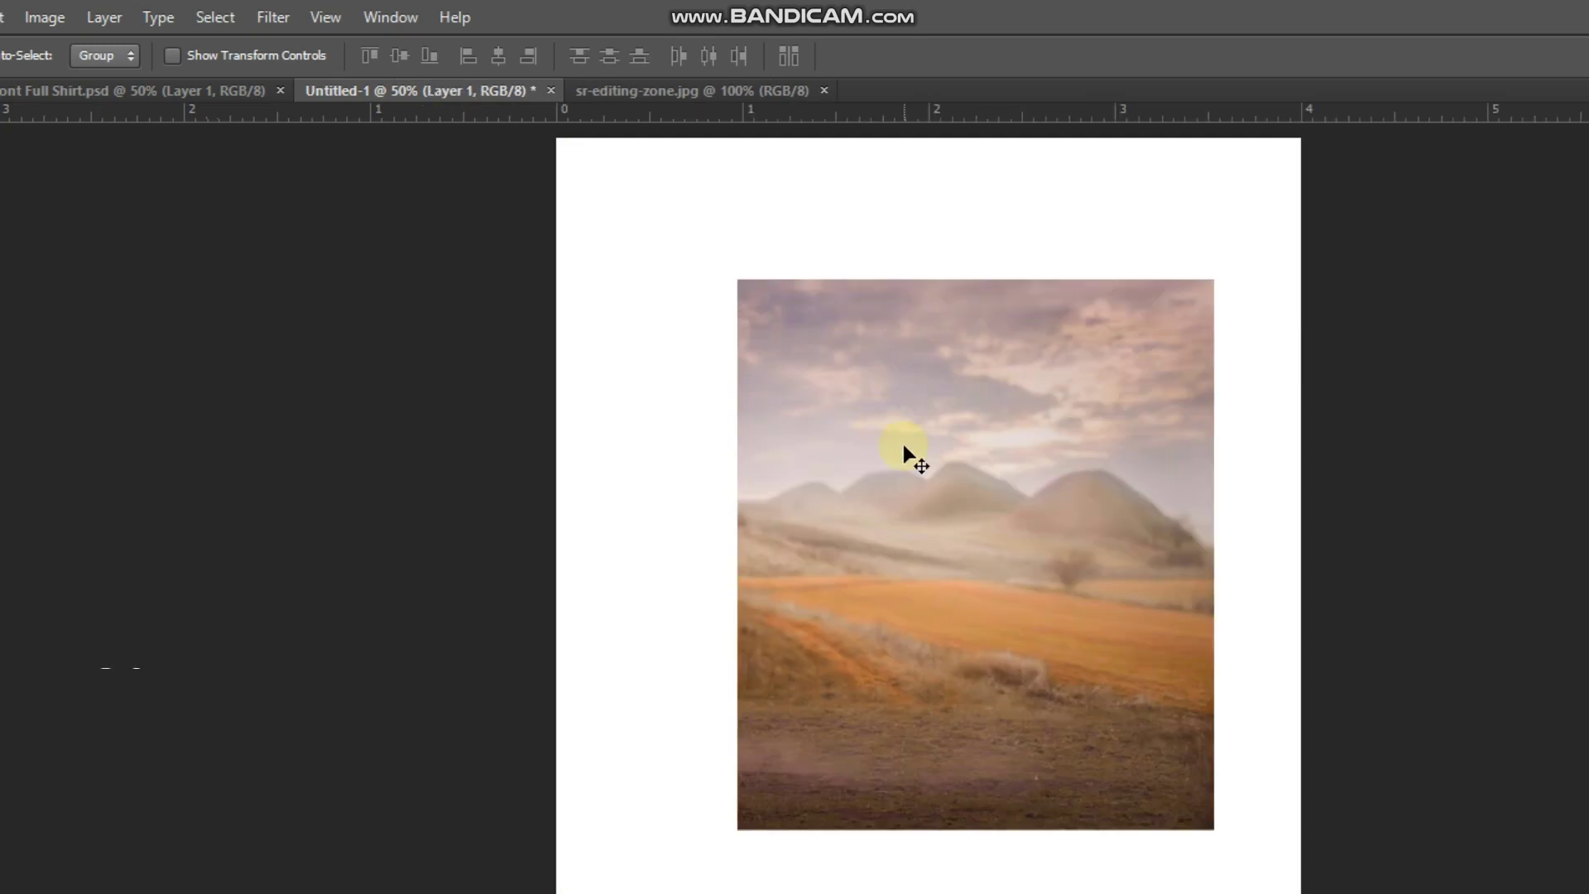
# Free-transform the landscape, enlarging it to roughly double size and shifting it over the page.
pyautogui.hotkey('ctrl', 't')
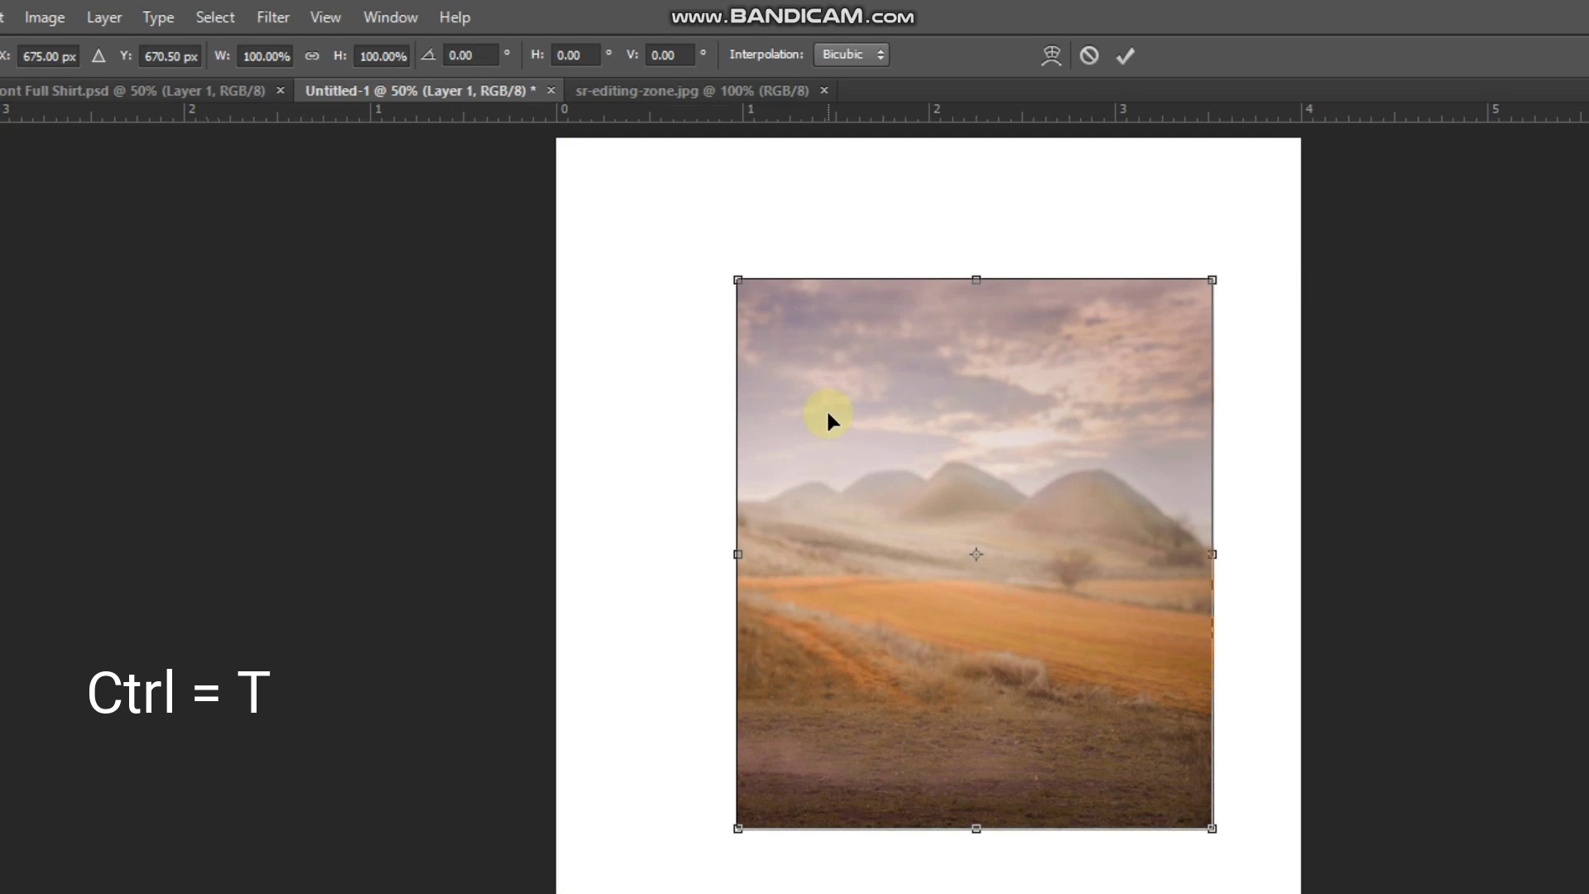
pyautogui.moveTo(737, 280); pyautogui.dragTo(578, 199)
pyautogui.moveTo(958, 370); pyautogui.dragTo(948, 665)
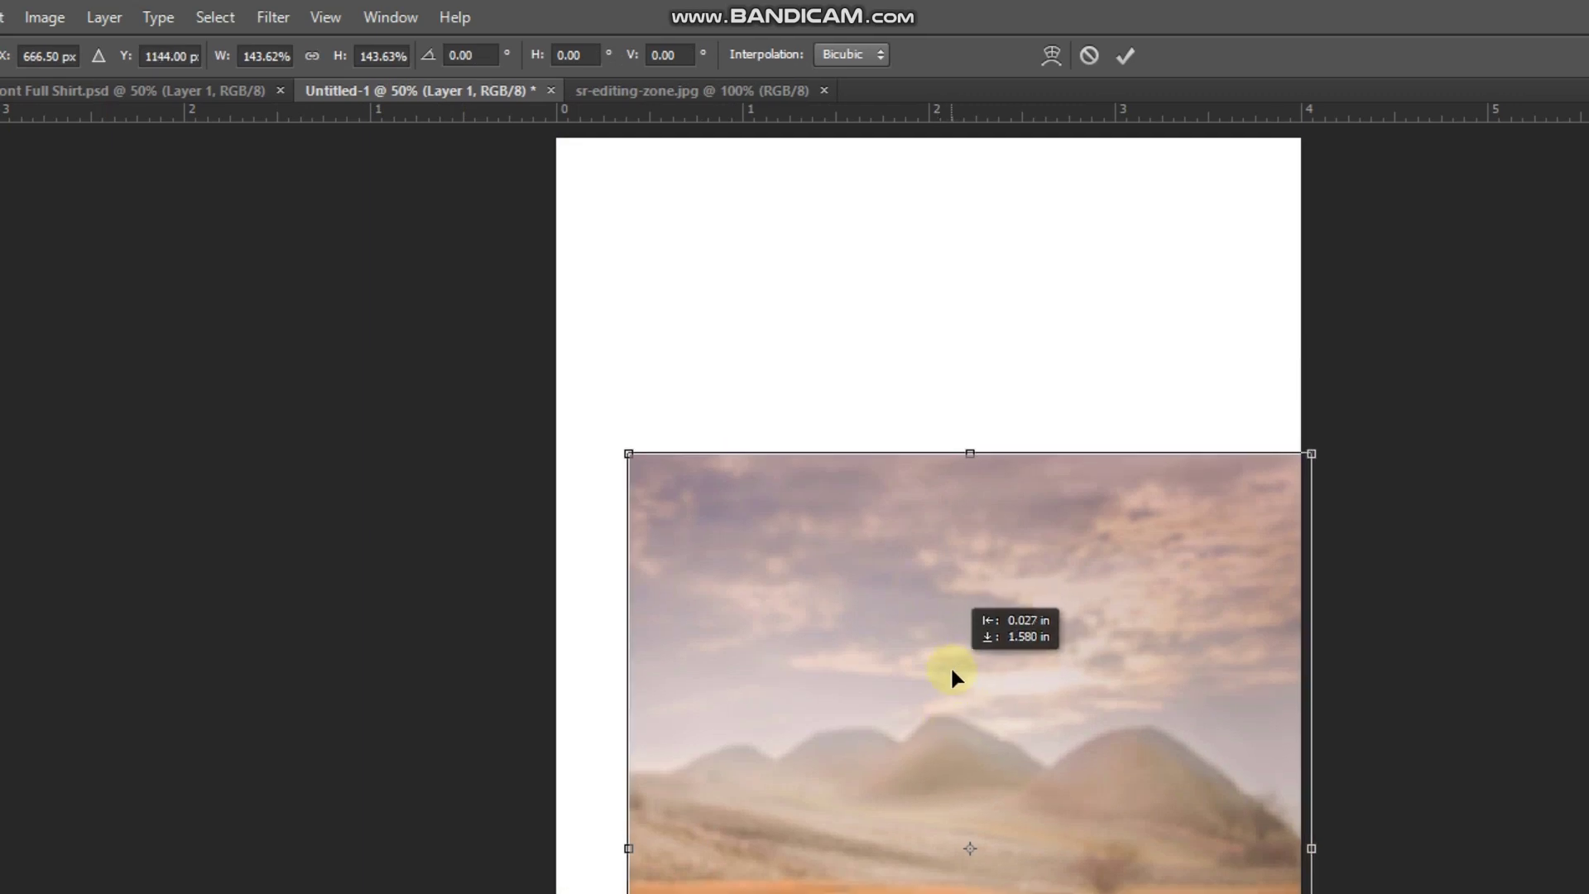
pyautogui.moveTo(616, 452); pyautogui.dragTo(400, 298)
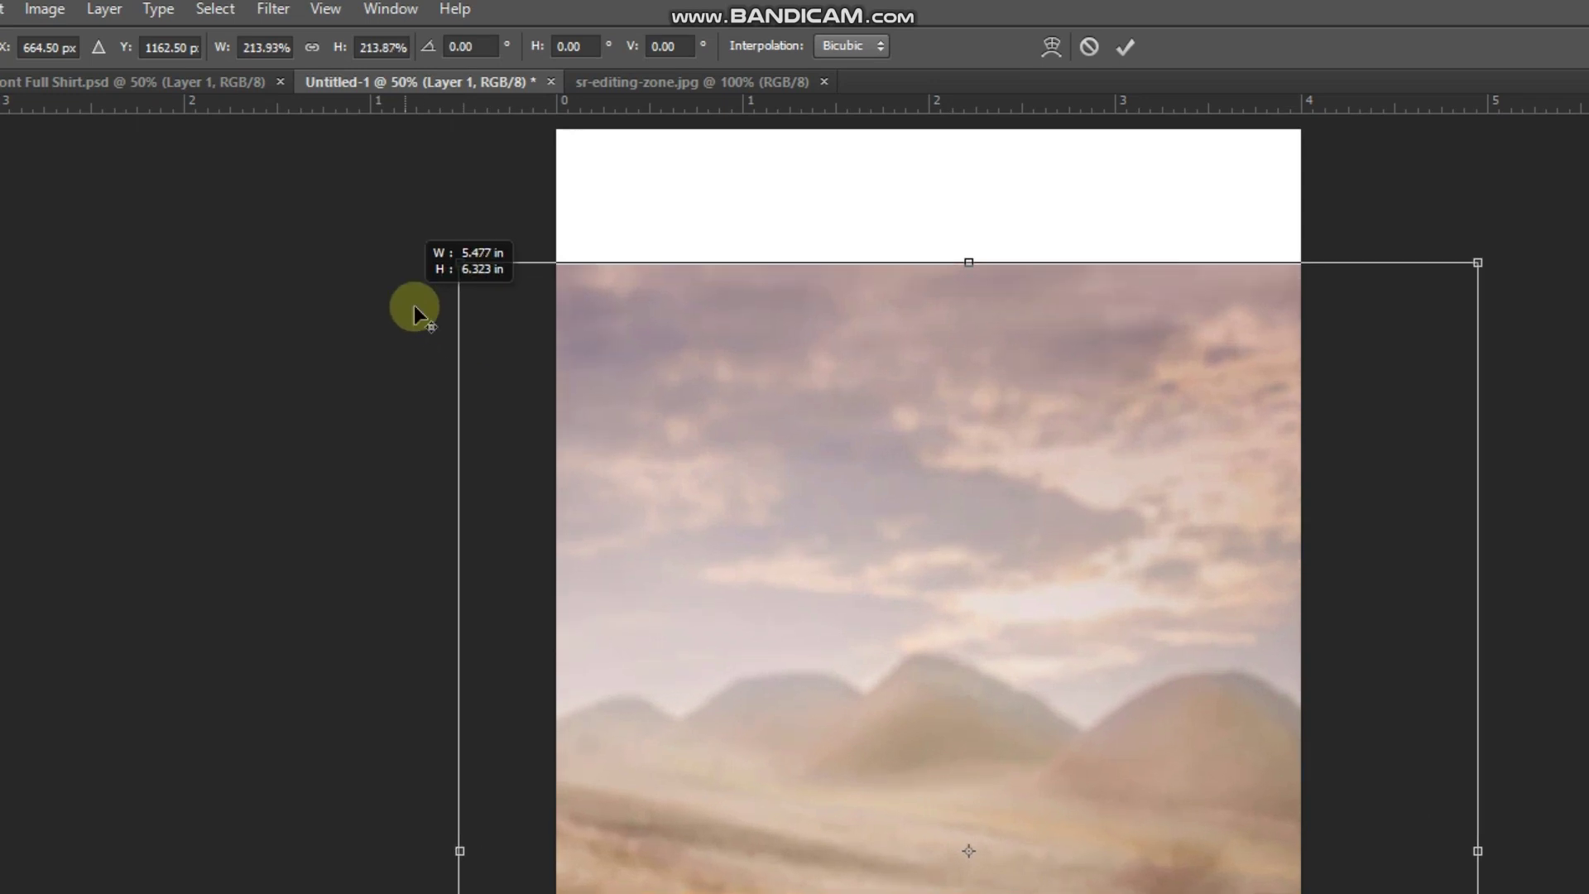
pyautogui.click(775, 529)
pyautogui.moveTo(764, 461)
pyautogui.mouseDown()
pyautogui.moveTo(758, 346)
pyautogui.moveTo(758, 392)
pyautogui.mouseUp()
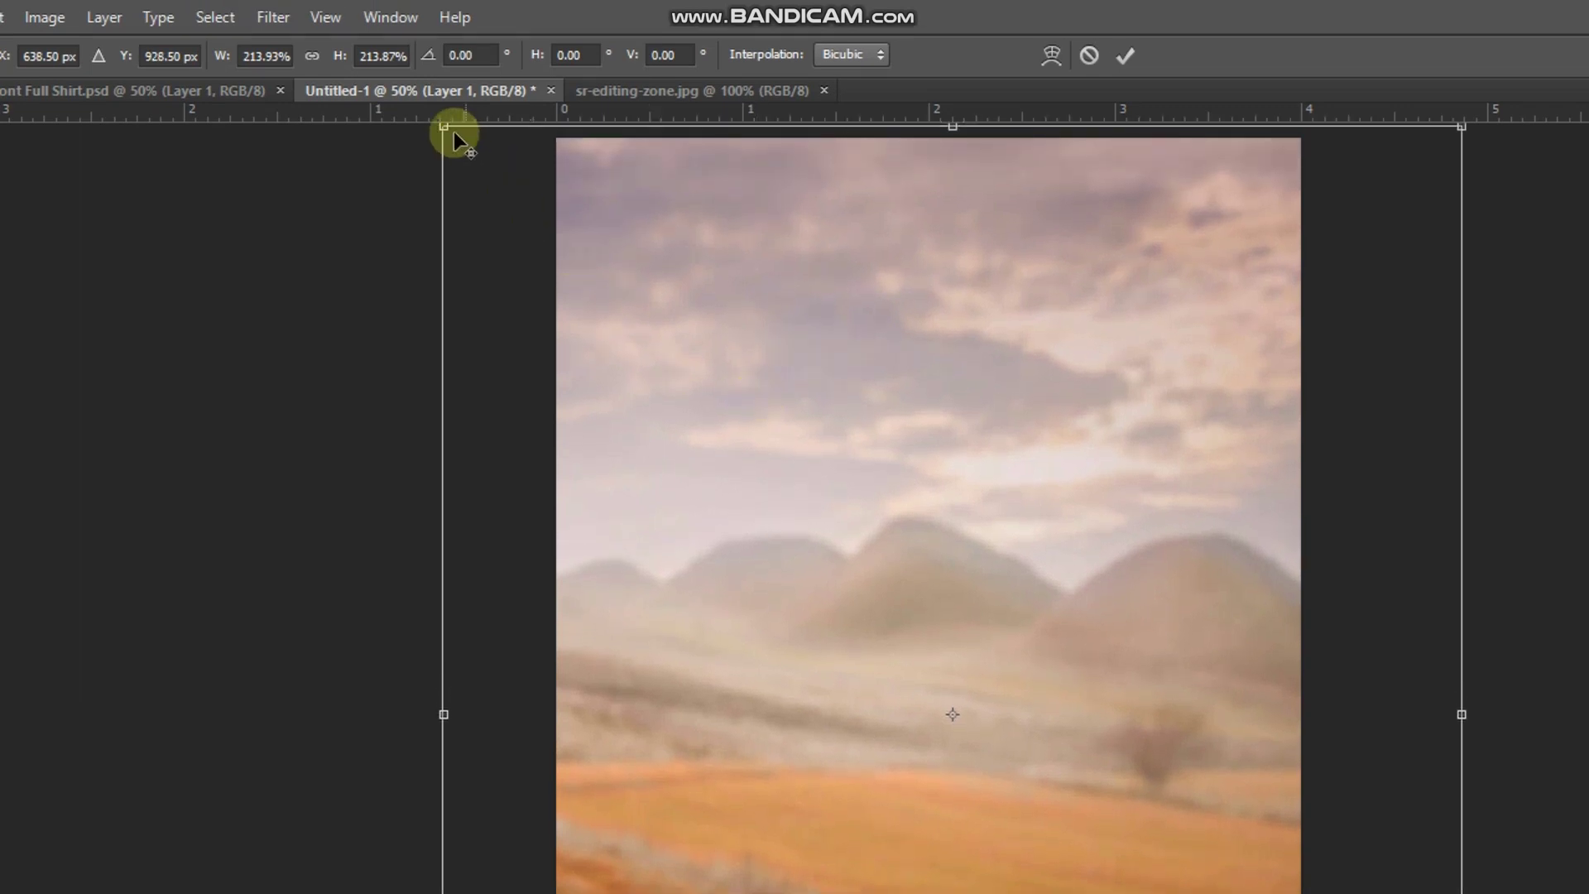
pyautogui.moveTo(443, 126); pyautogui.dragTo(459, 145)
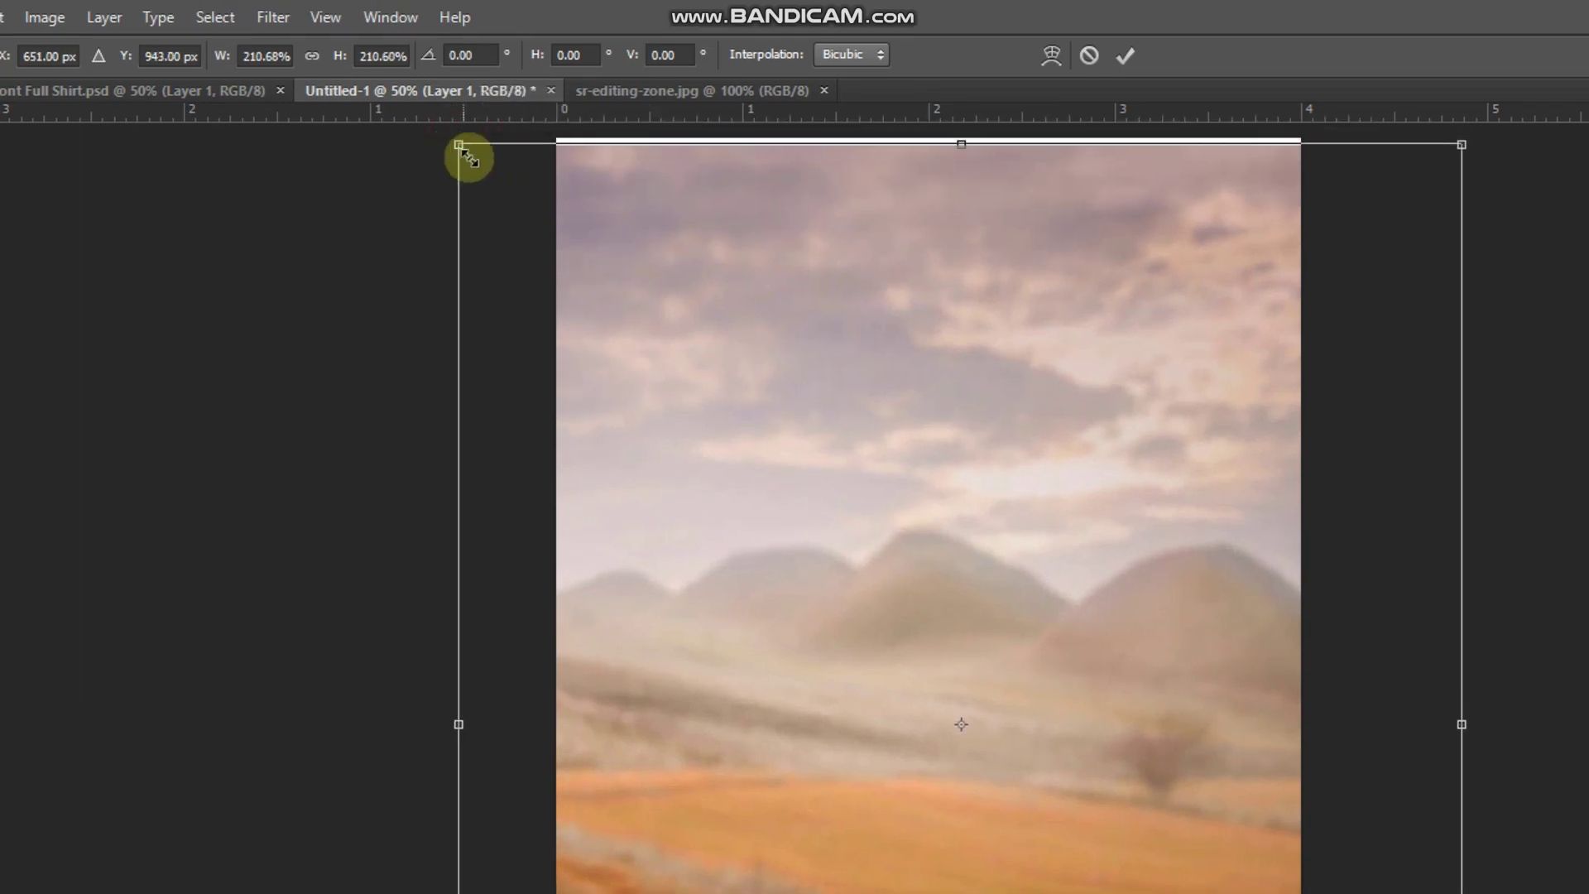
pyautogui.moveTo(886, 511); pyautogui.dragTo(877, 470)
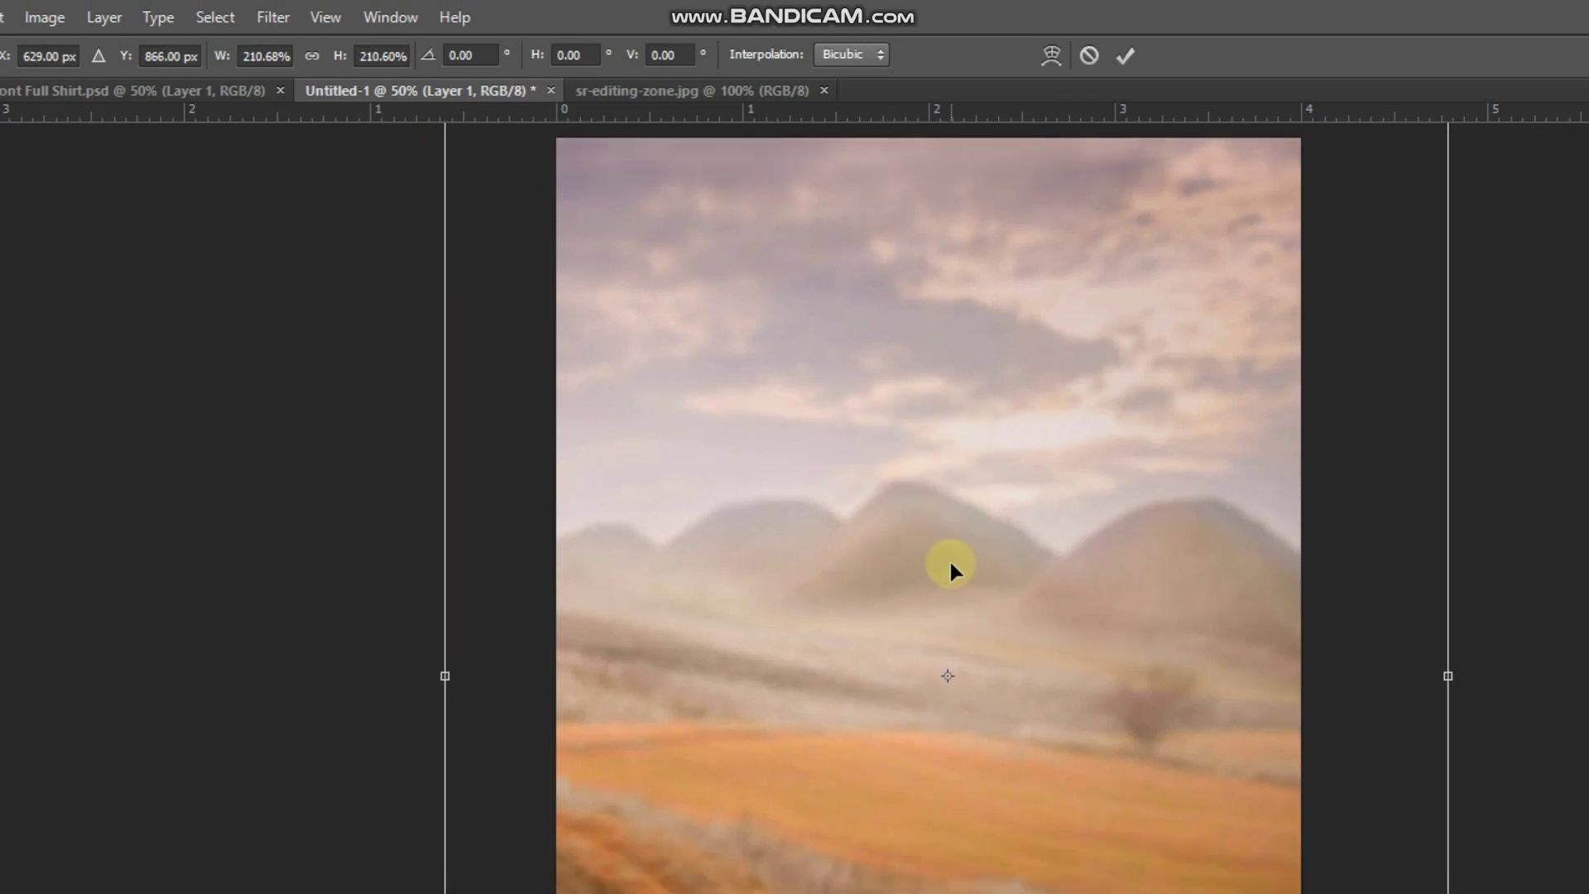
# Fine-tune the landscape's size and position to cover the whole page, then apply the transform.
pyautogui.hotkey('ctrl', '-')
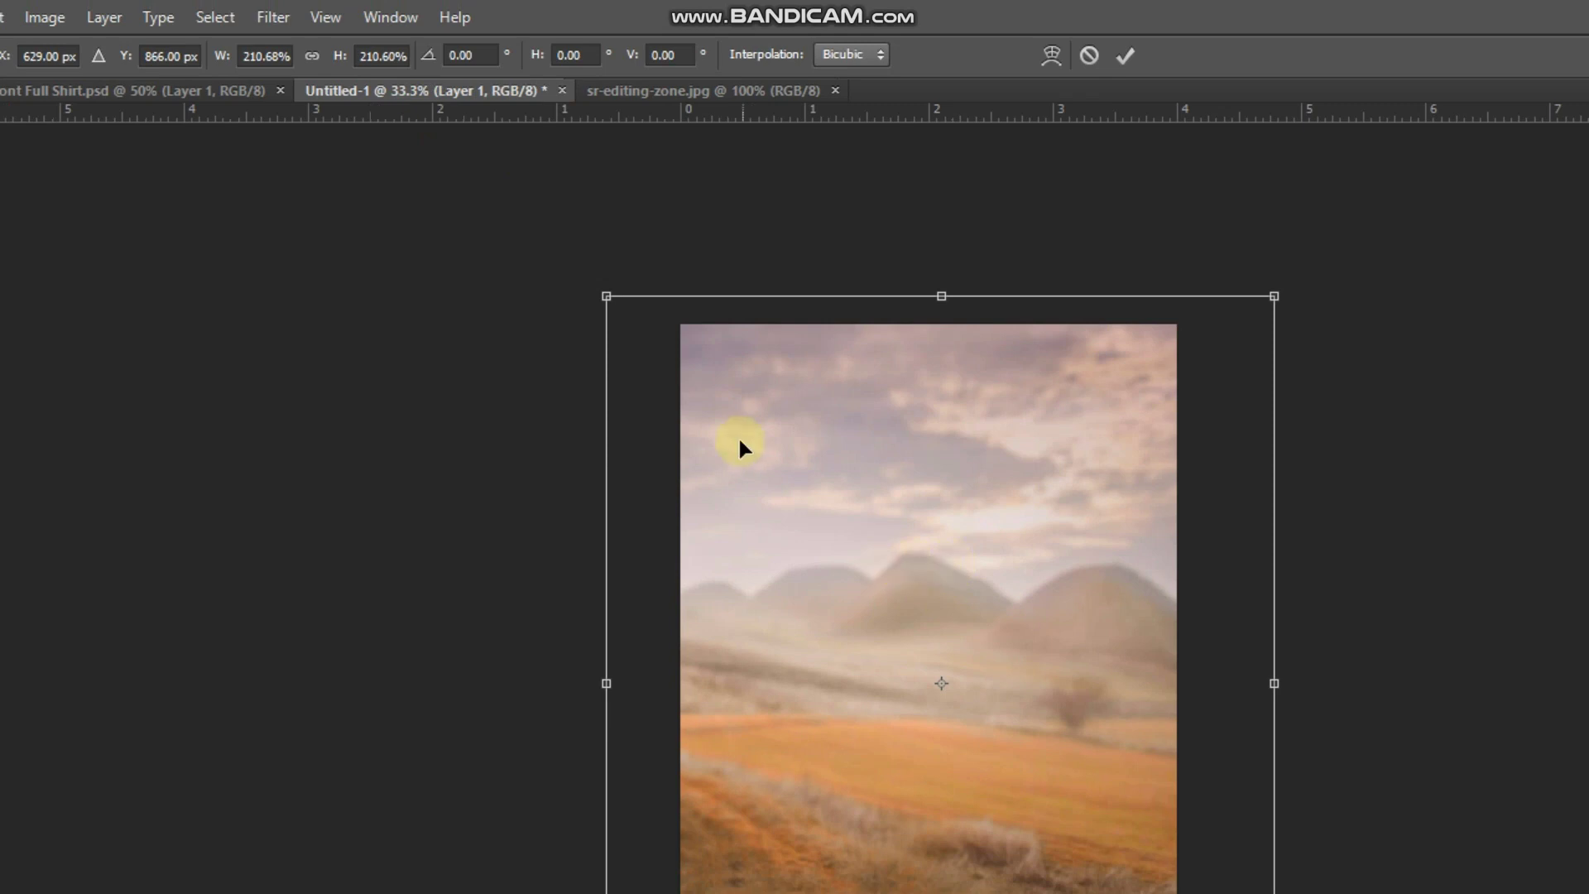
pyautogui.moveTo(607, 297); pyautogui.dragTo(636, 311)
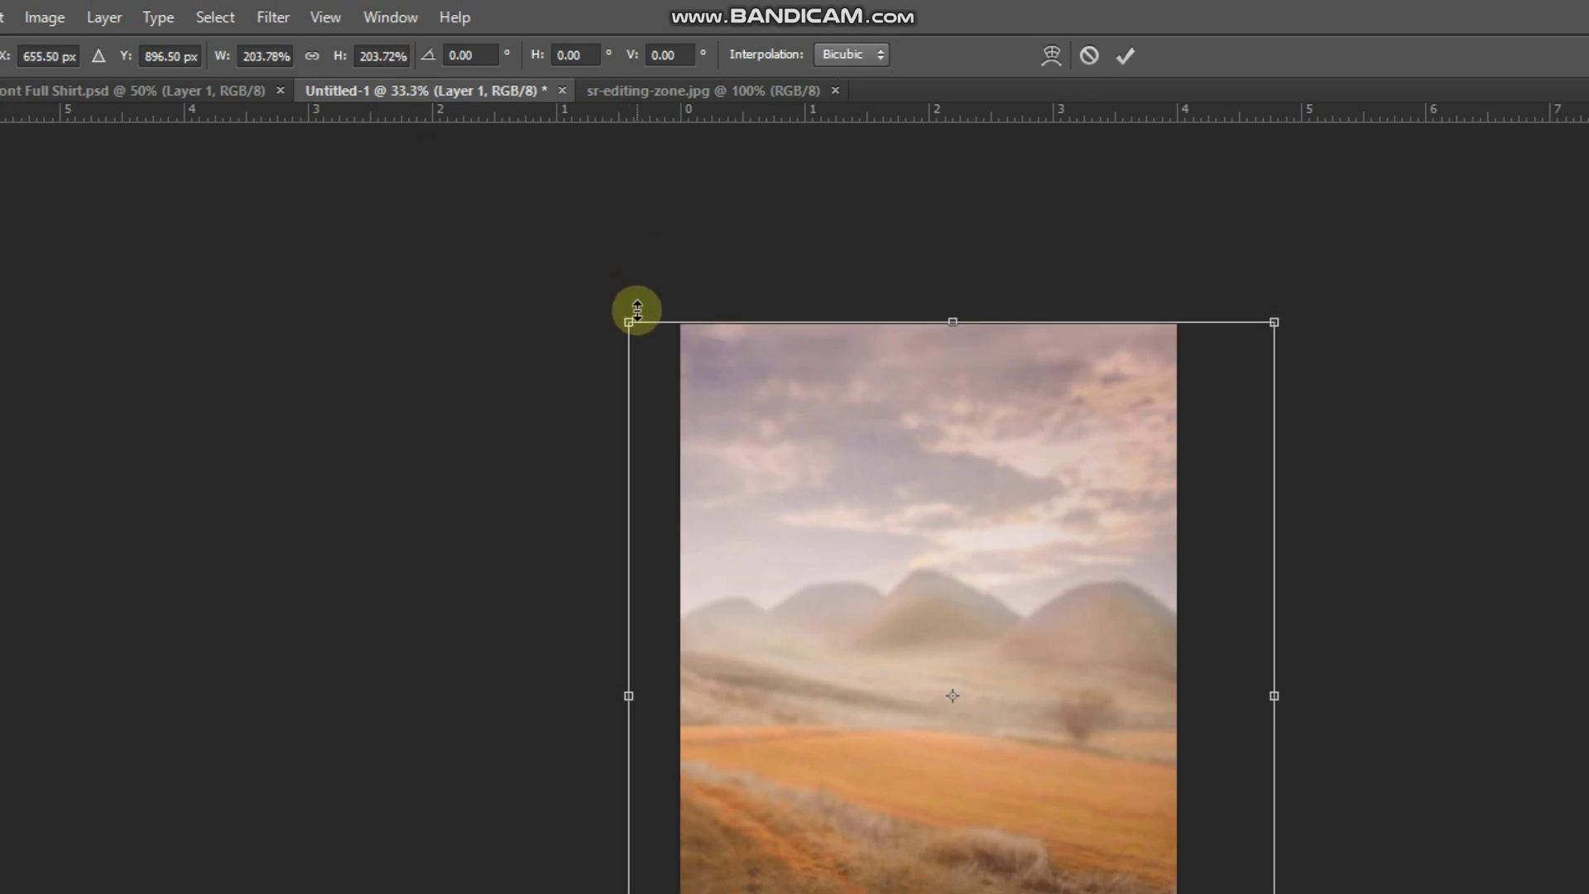
pyautogui.press('Left')
pyautogui.press('Left')
pyautogui.press('Left')
pyautogui.press('Left')
pyautogui.press('Left')
pyautogui.press('Left')
pyautogui.press('Left')
pyautogui.press('Left')
pyautogui.press('Left')
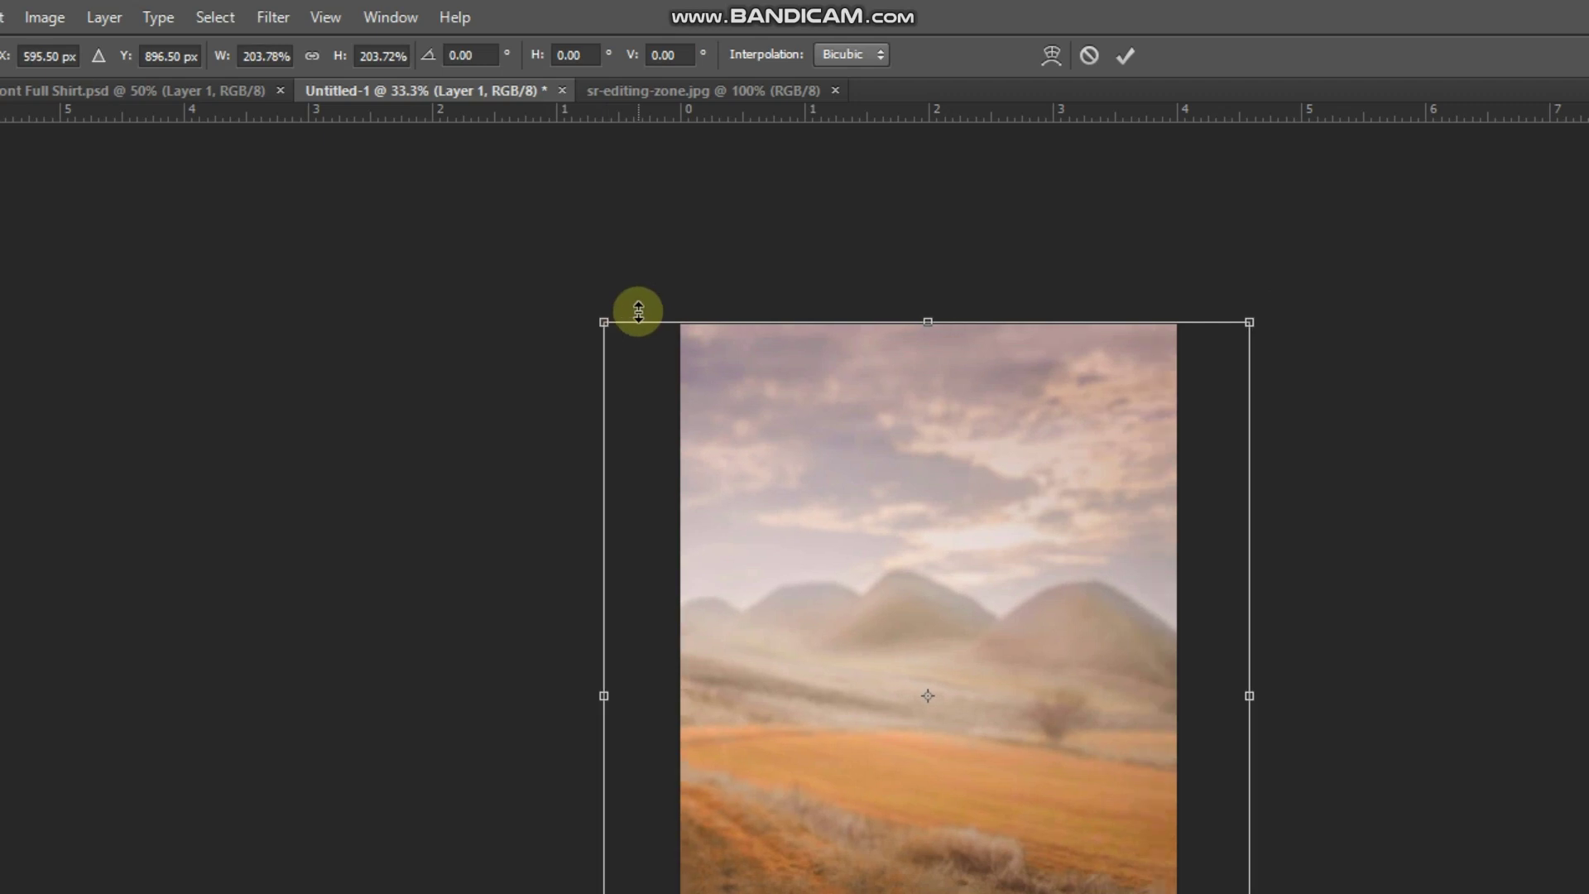
pyautogui.press('Left')
pyautogui.press('Left')
pyautogui.press('Left')
pyautogui.press('Left')
pyautogui.press('Left')
pyautogui.press('Left')
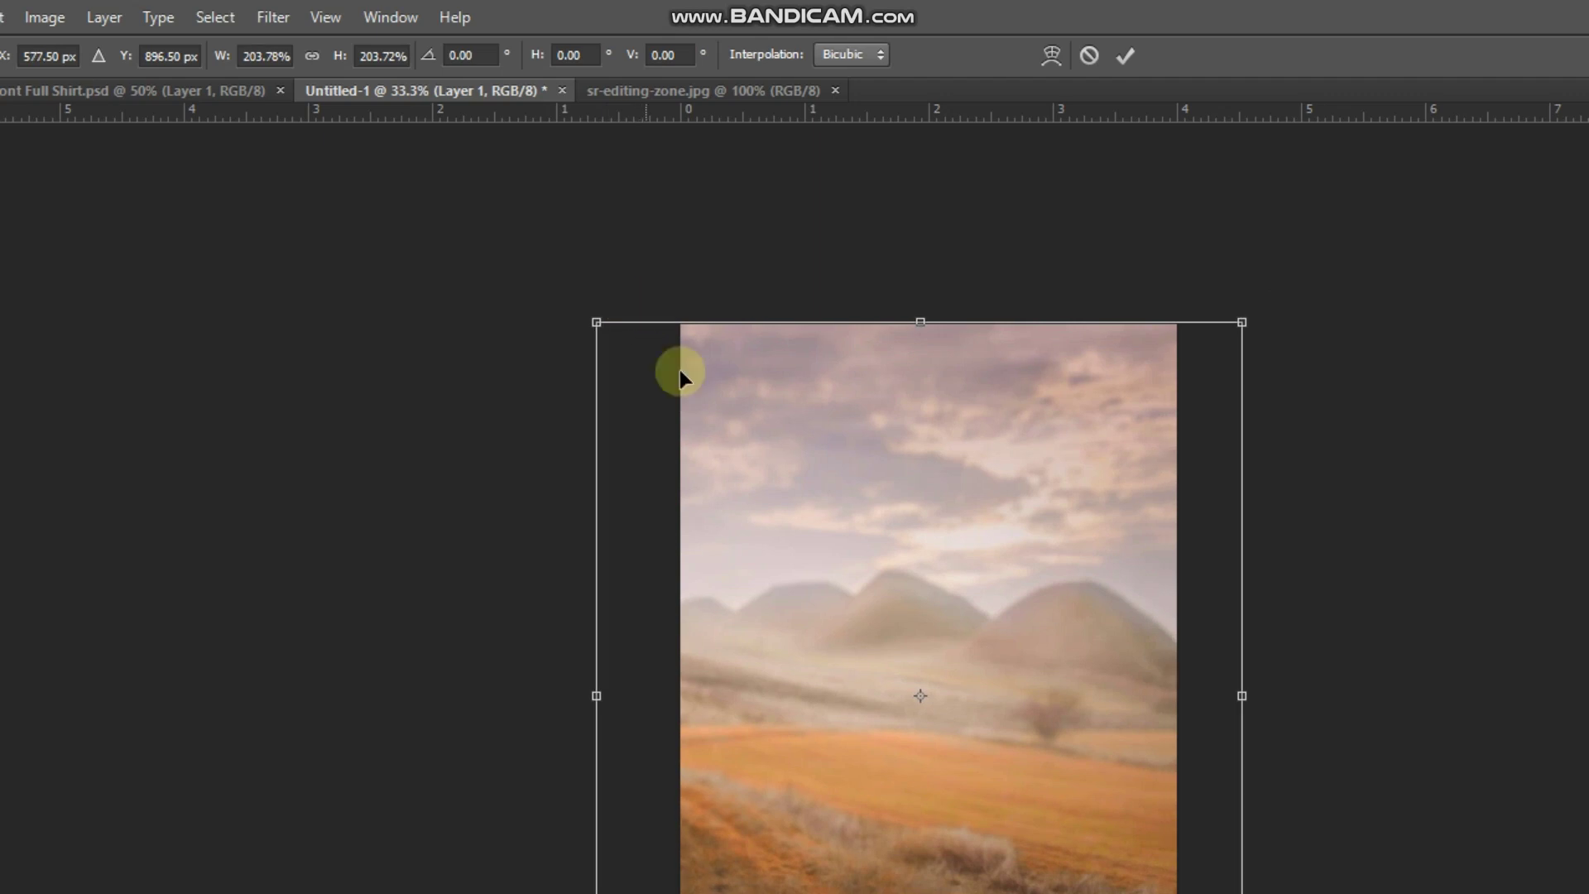
pyautogui.moveTo(1053, 677)
pyautogui.mouseDown()
pyautogui.moveTo(1110, 677)
pyautogui.moveTo(1083, 659)
pyautogui.mouseUp()
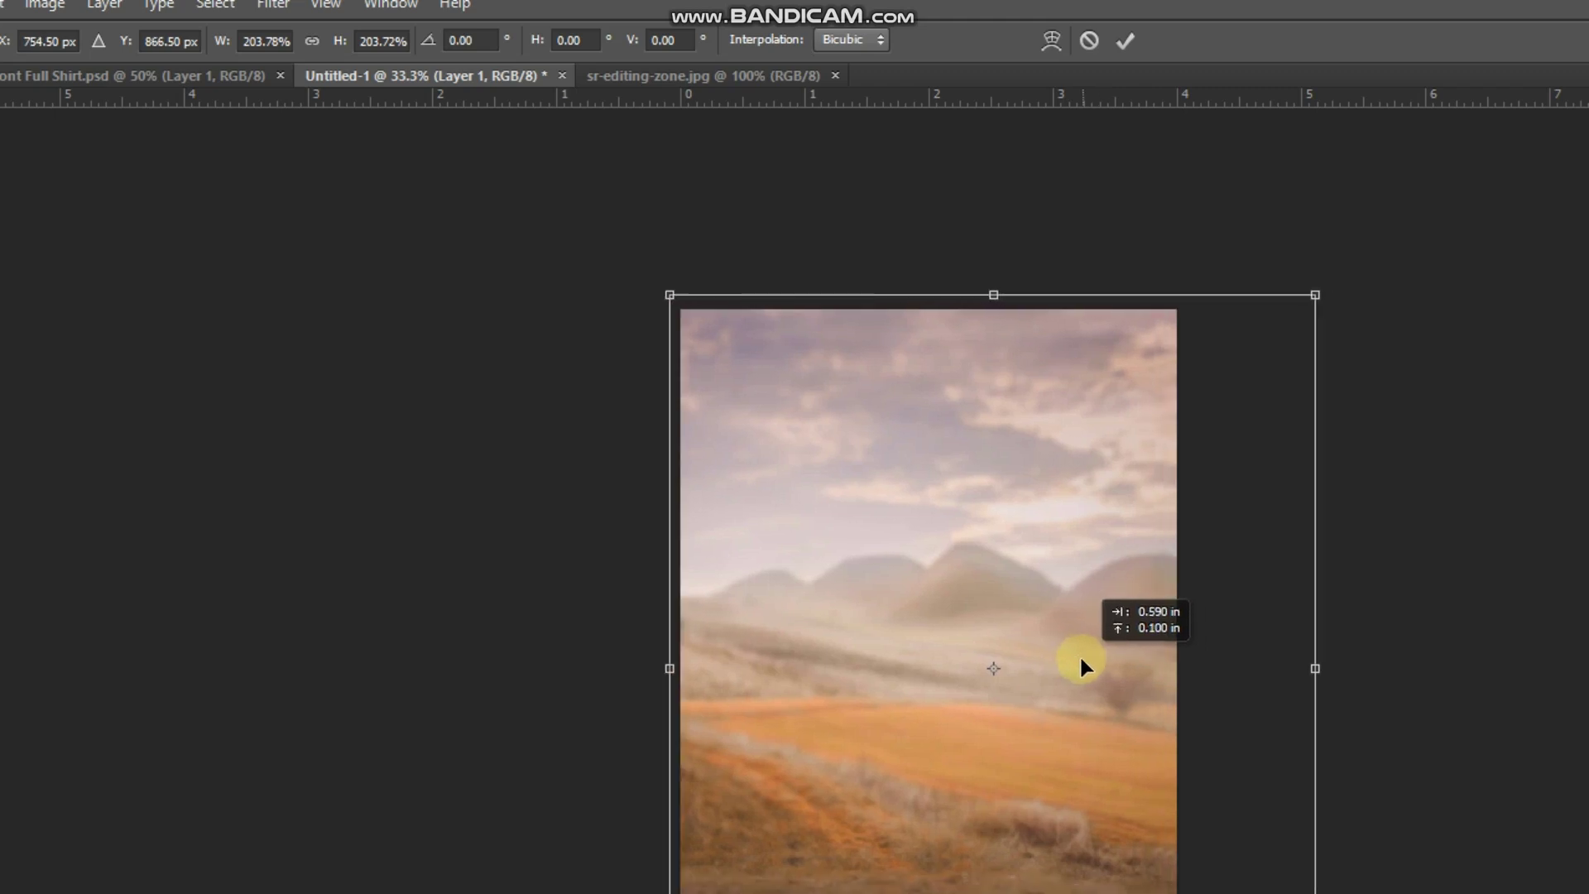
pyautogui.moveTo(1082, 662); pyautogui.dragTo(1047, 675)
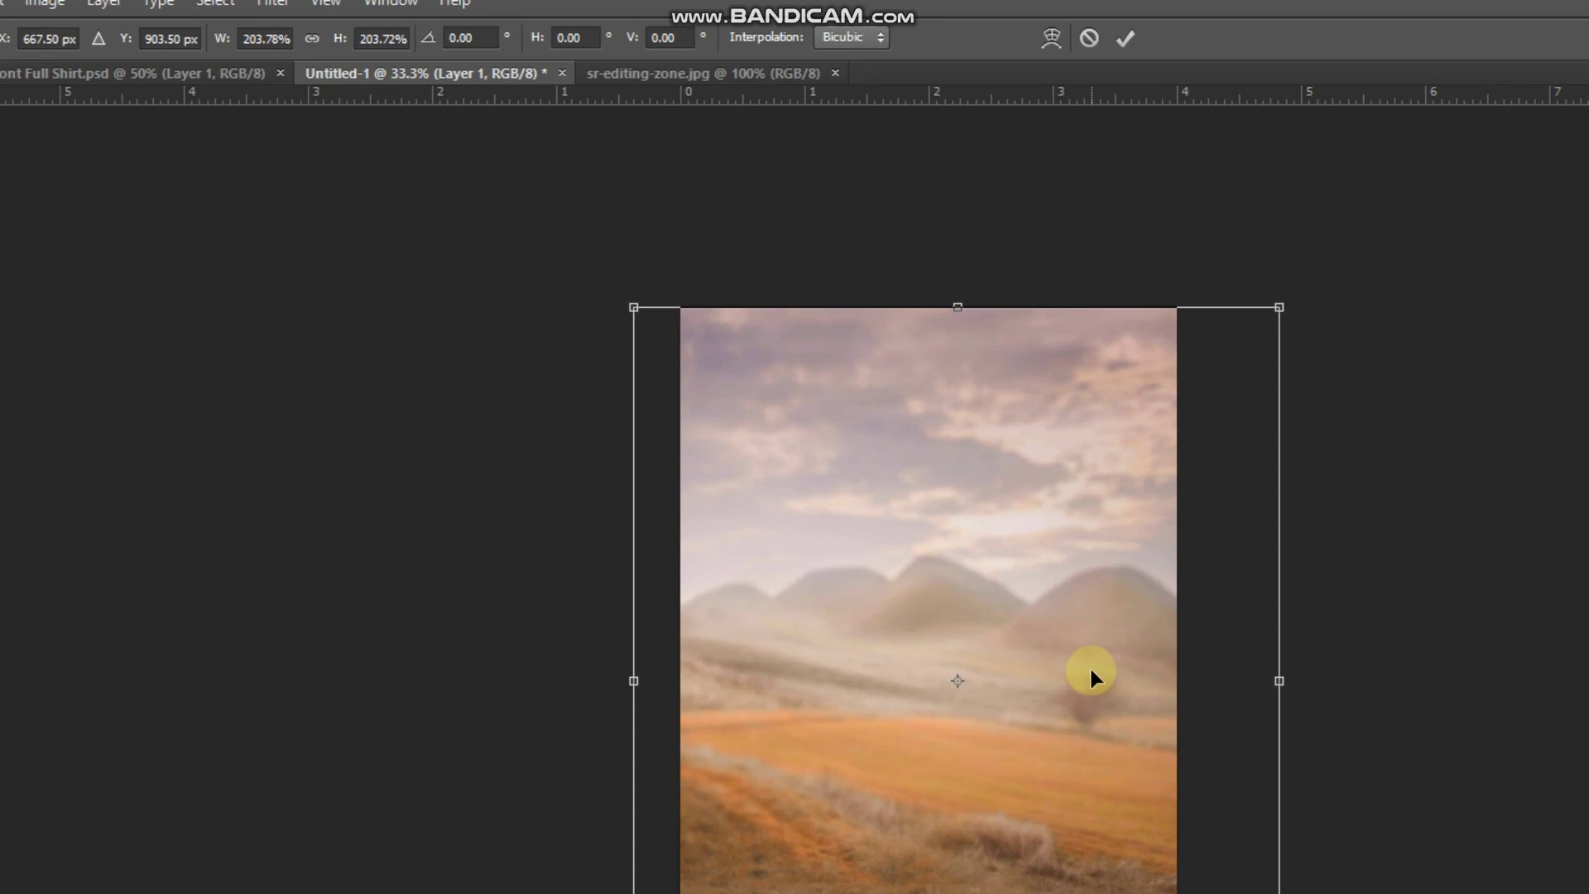
pyautogui.hotkey('ctrl', '+')
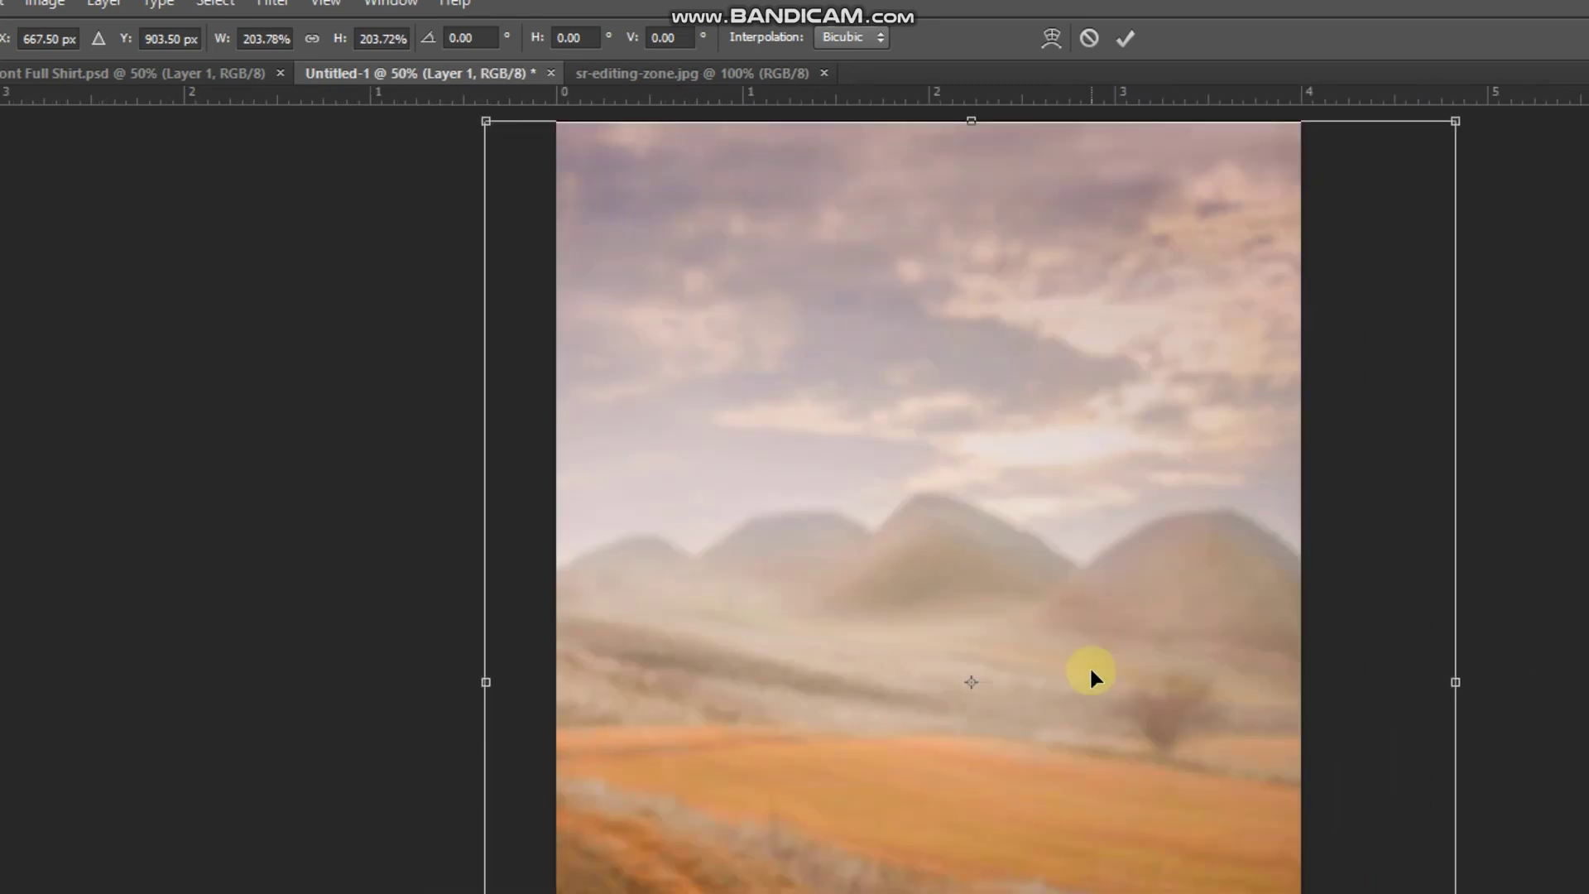
pyautogui.press('Return')
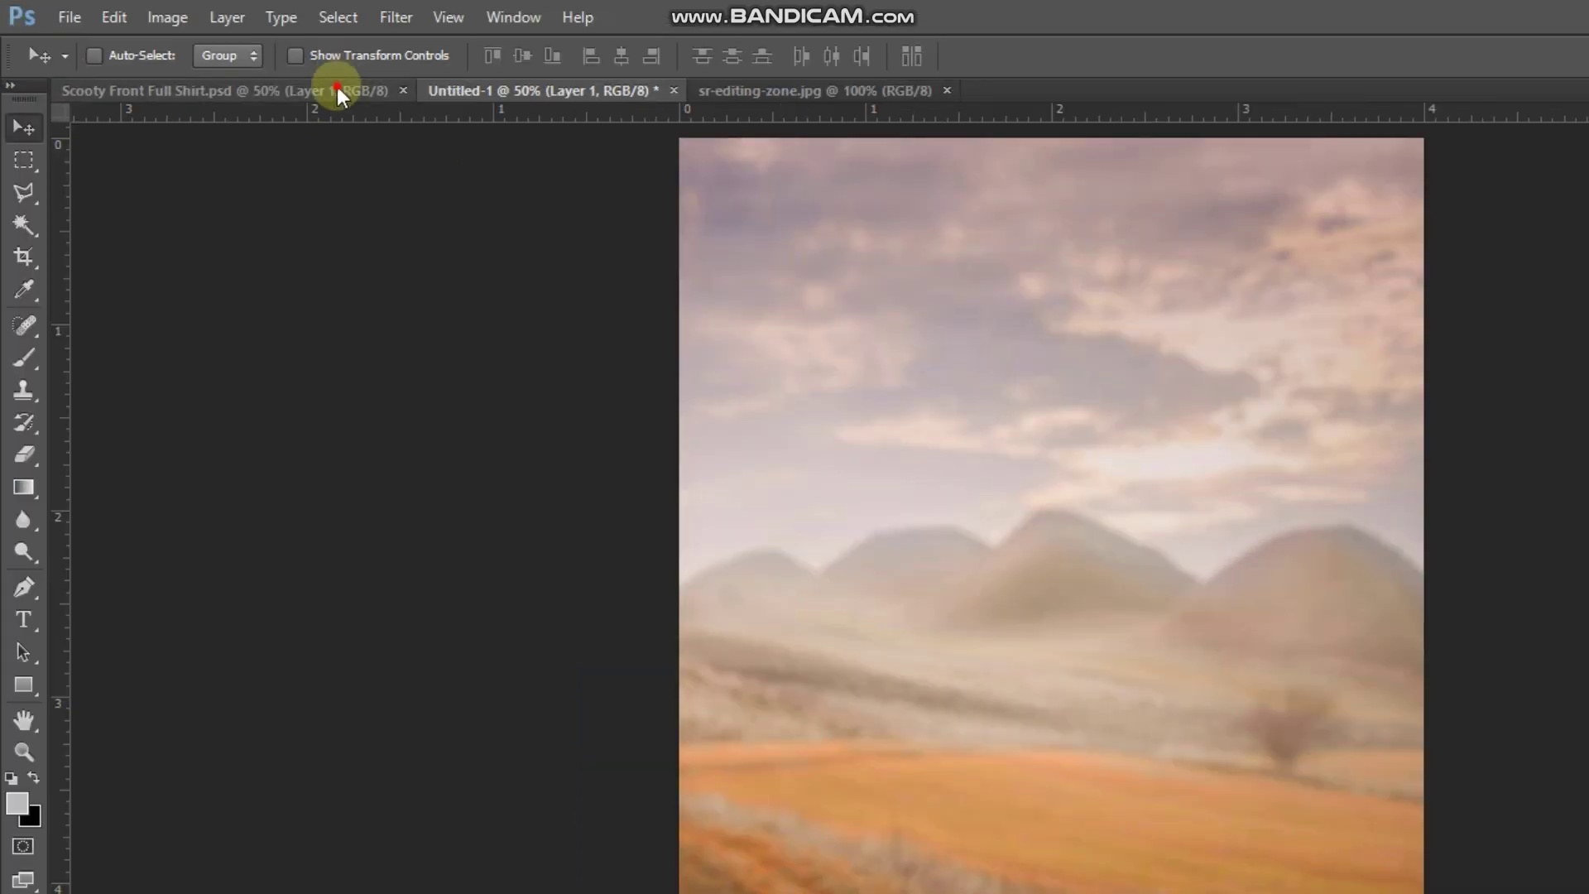
# Drag the rider layer from Scooty Front Full Shirt.psd onto the Untitled-1 canvas over the hills.
pyautogui.click(337, 86)
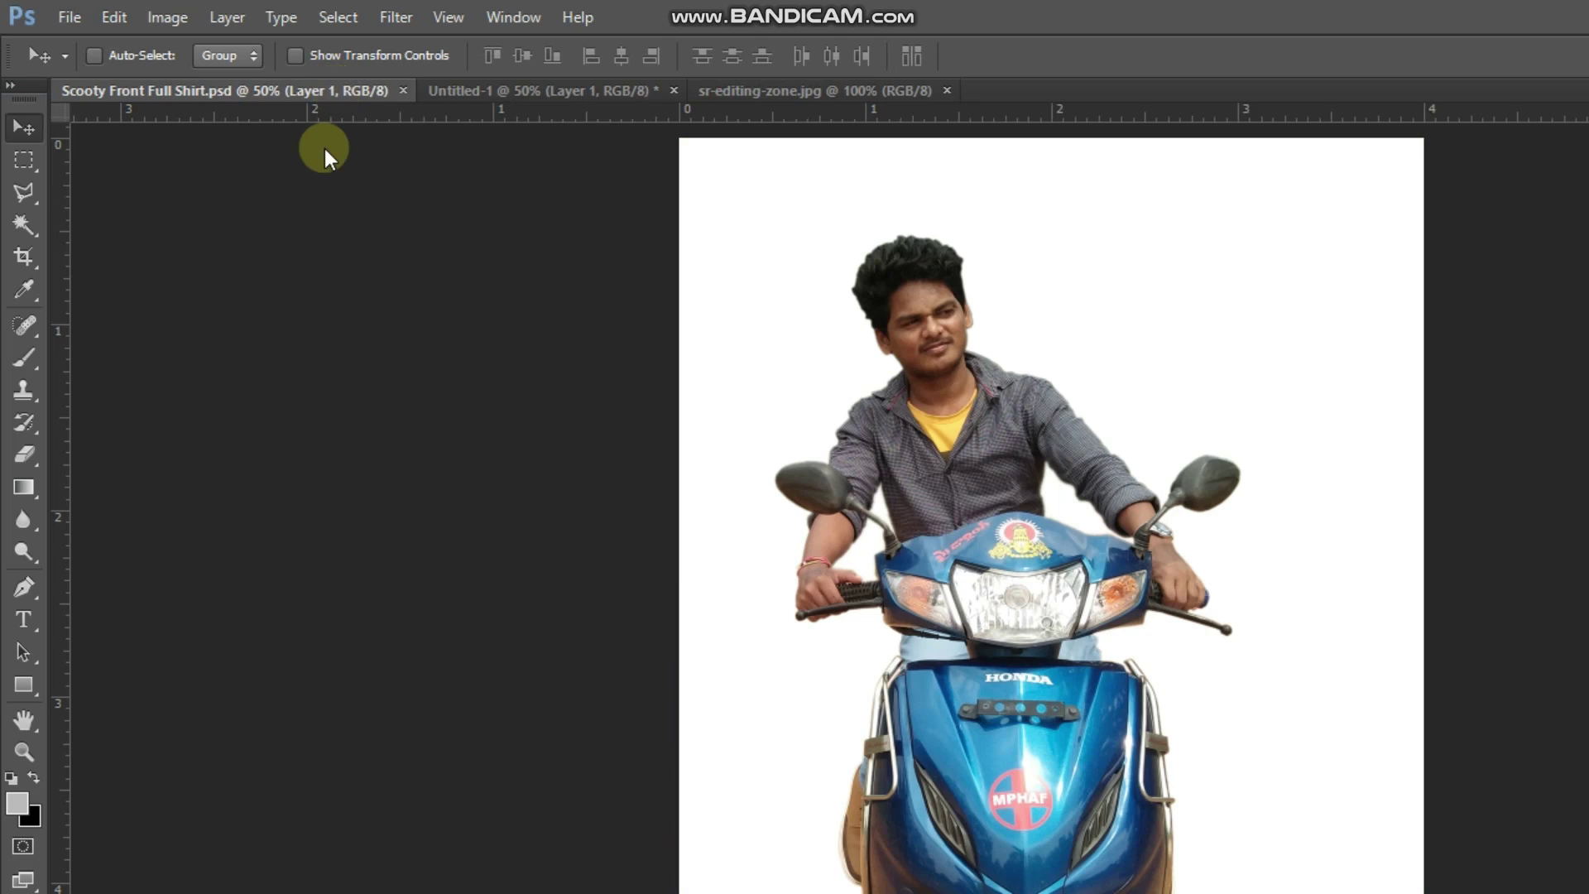
pyautogui.moveTo(950, 439); pyautogui.dragTo(596, 83)
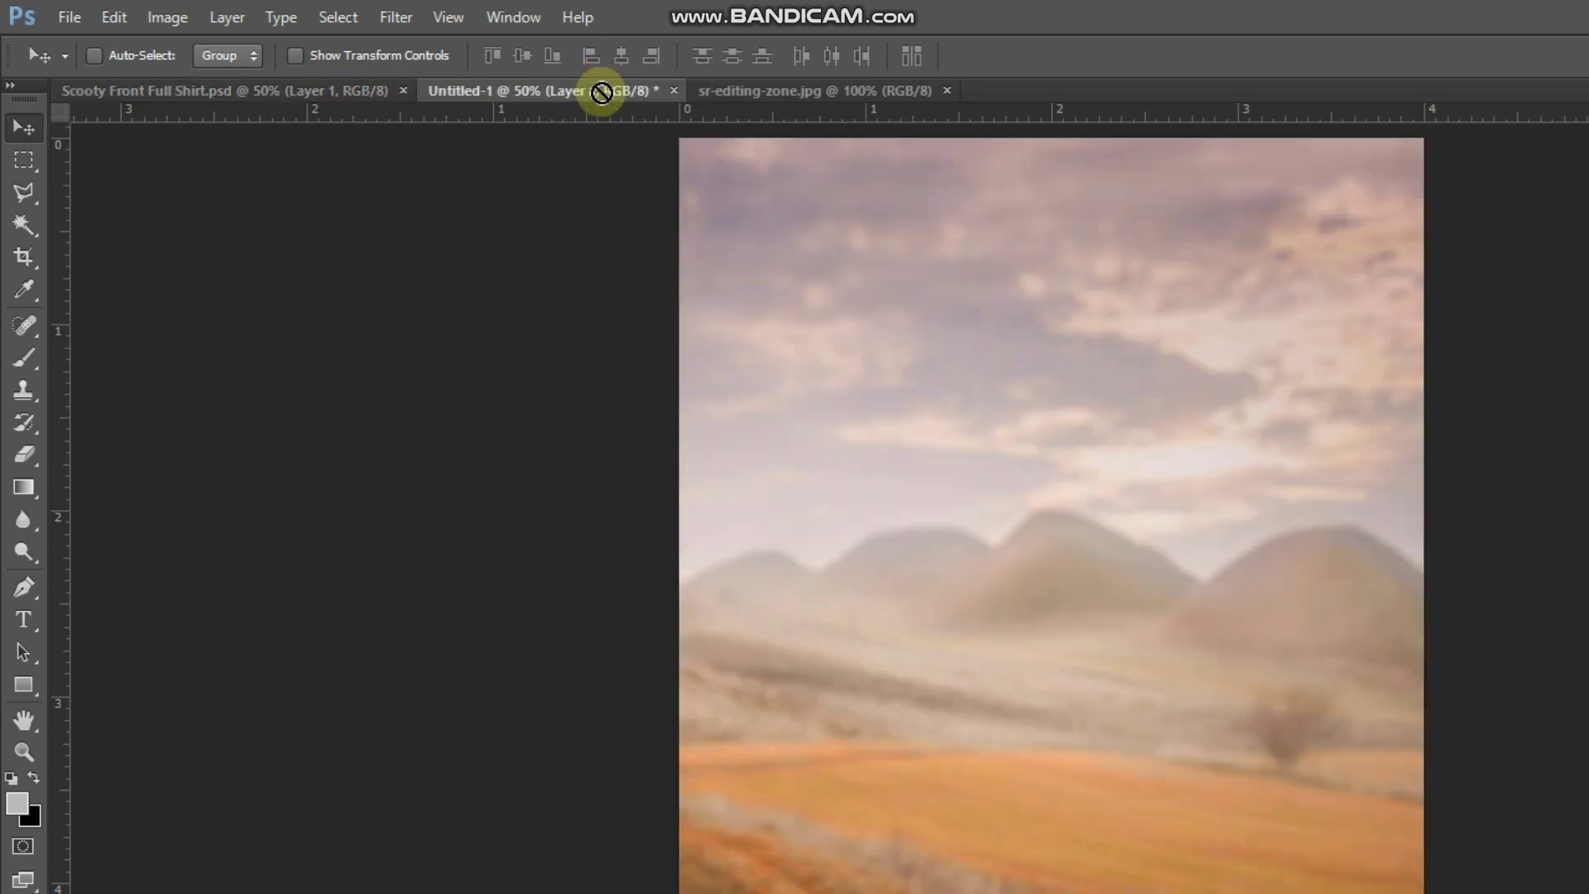
pyautogui.moveTo(596, 83); pyautogui.dragTo(664, 189)
pyautogui.moveTo(838, 544)
pyautogui.mouseDown()
pyautogui.moveTo(877, 568)
pyautogui.moveTo(881, 543)
pyautogui.moveTo(873, 593)
pyautogui.moveTo(884, 584)
pyautogui.mouseUp()
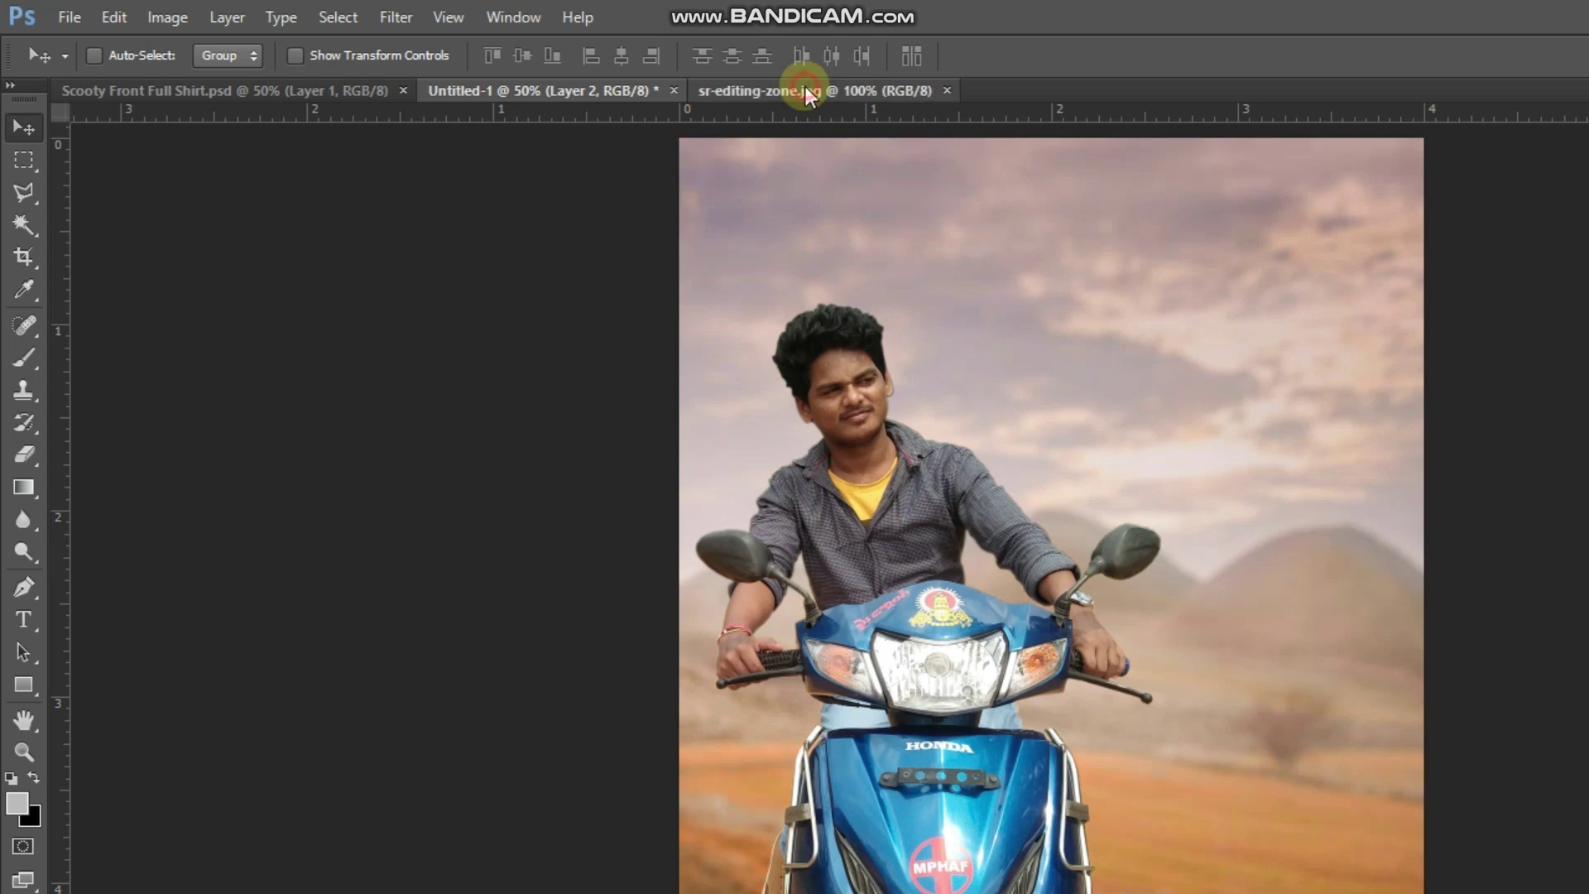
# Close the original landscape image and open the standing girl PNG from the Girls folder.
pyautogui.click(834, 85)
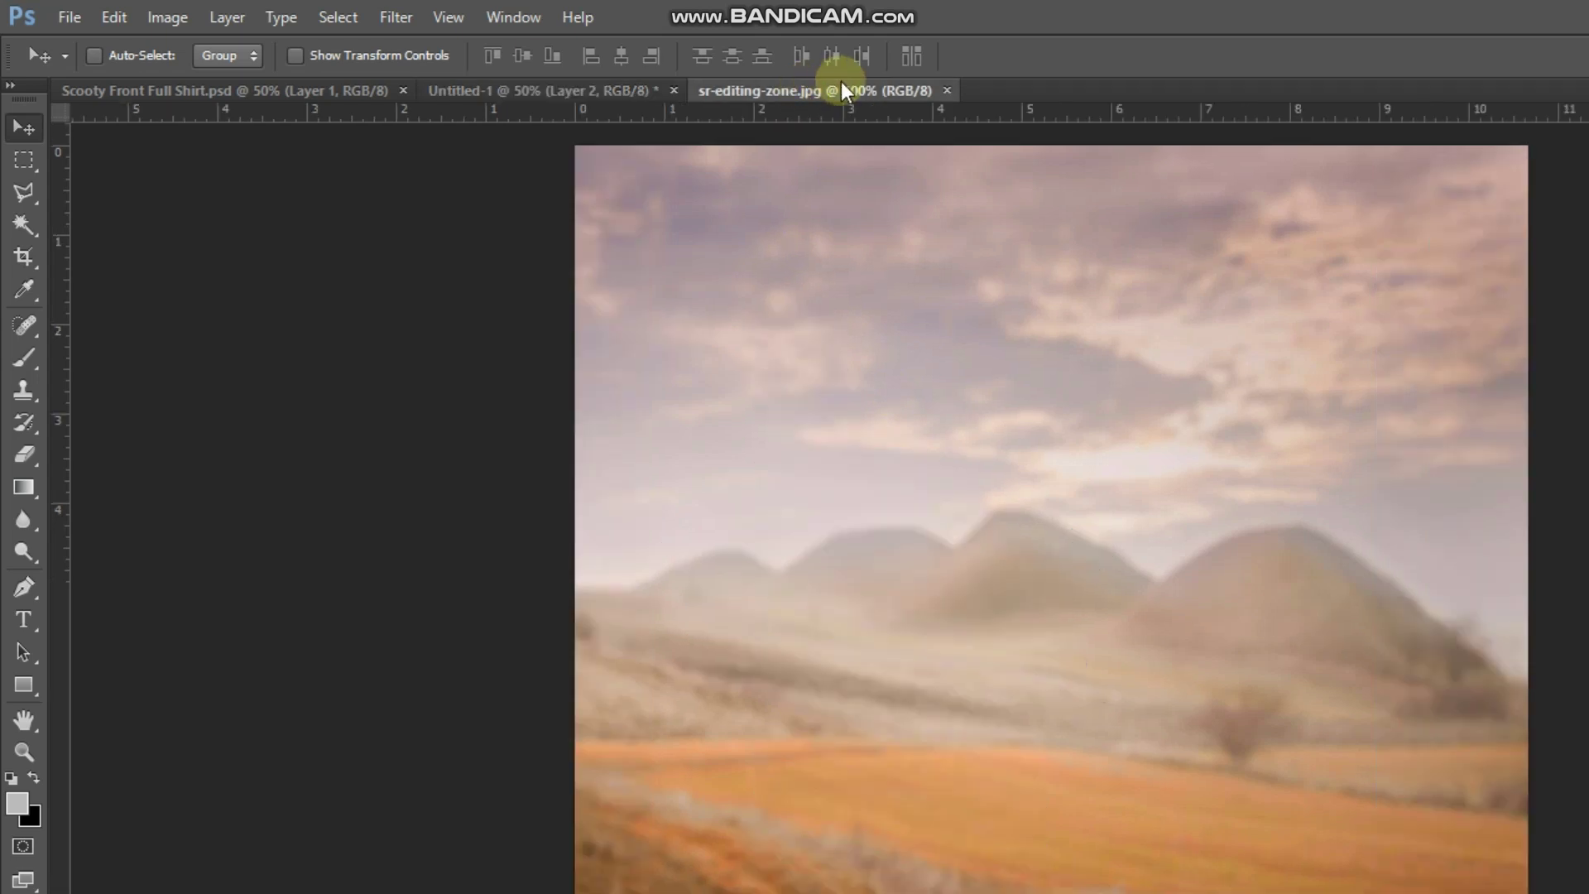
pyautogui.click(946, 89)
pyautogui.click(68, 17)
pyautogui.click(96, 67)
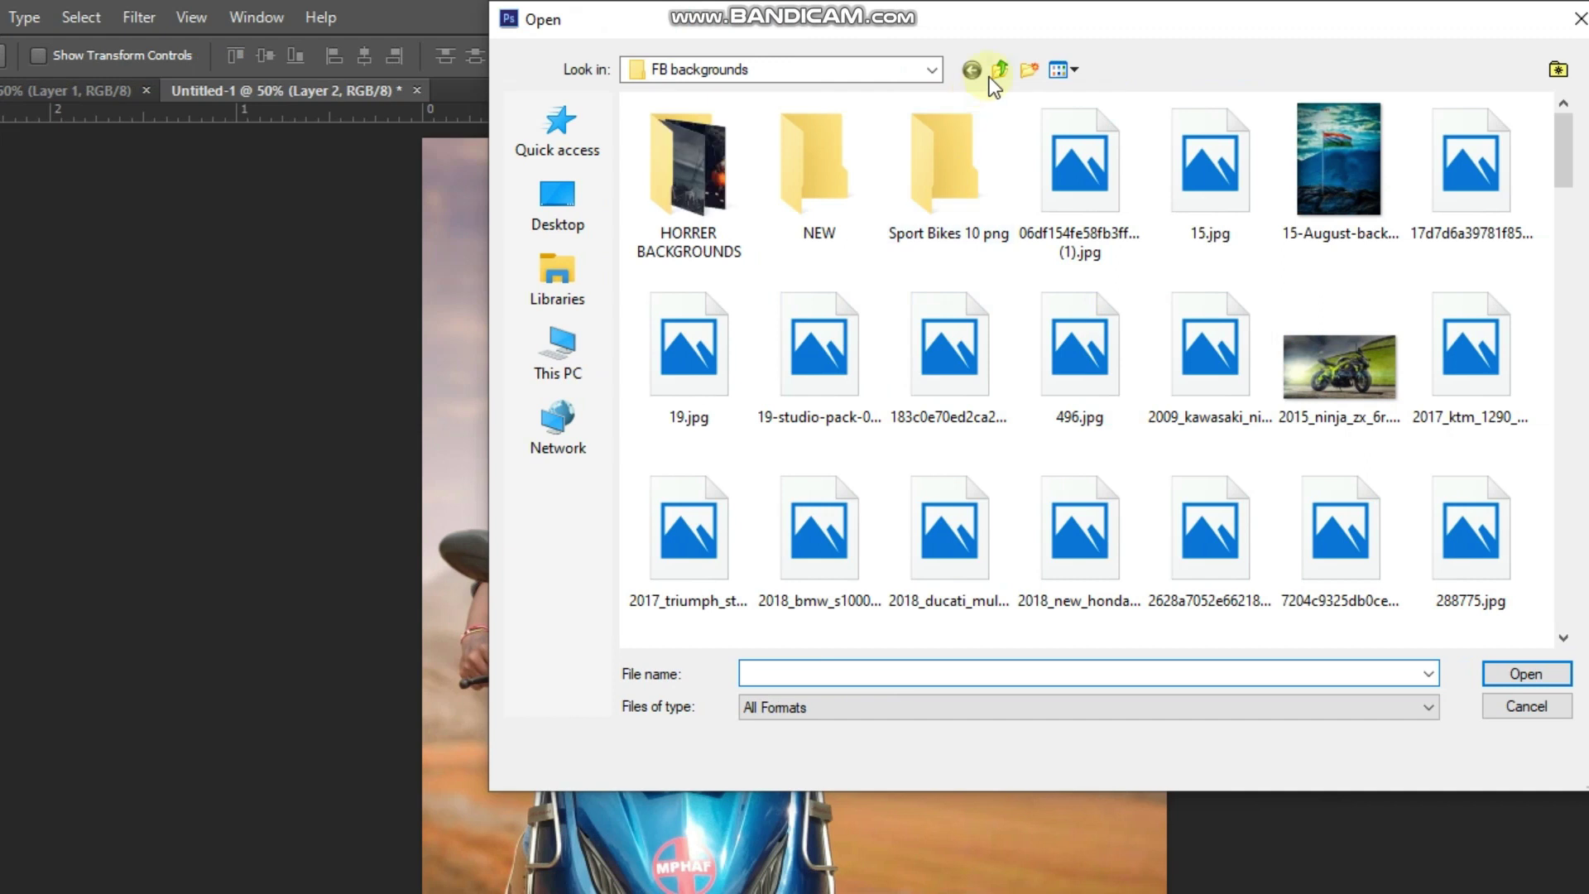
pyautogui.click(998, 70)
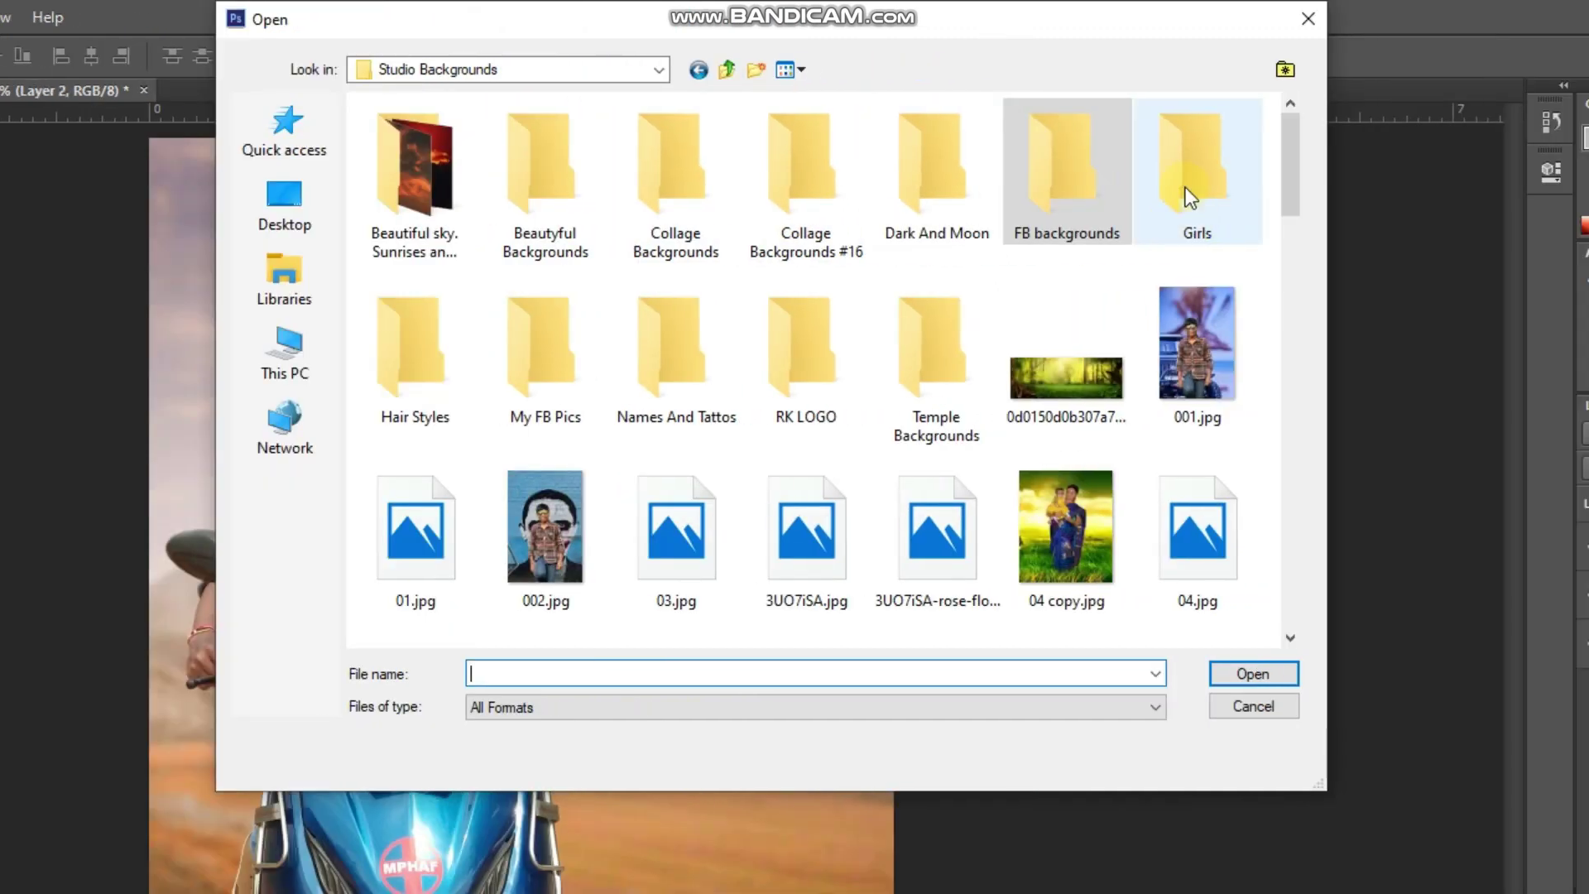
pyautogui.doubleClick(1470, 178)
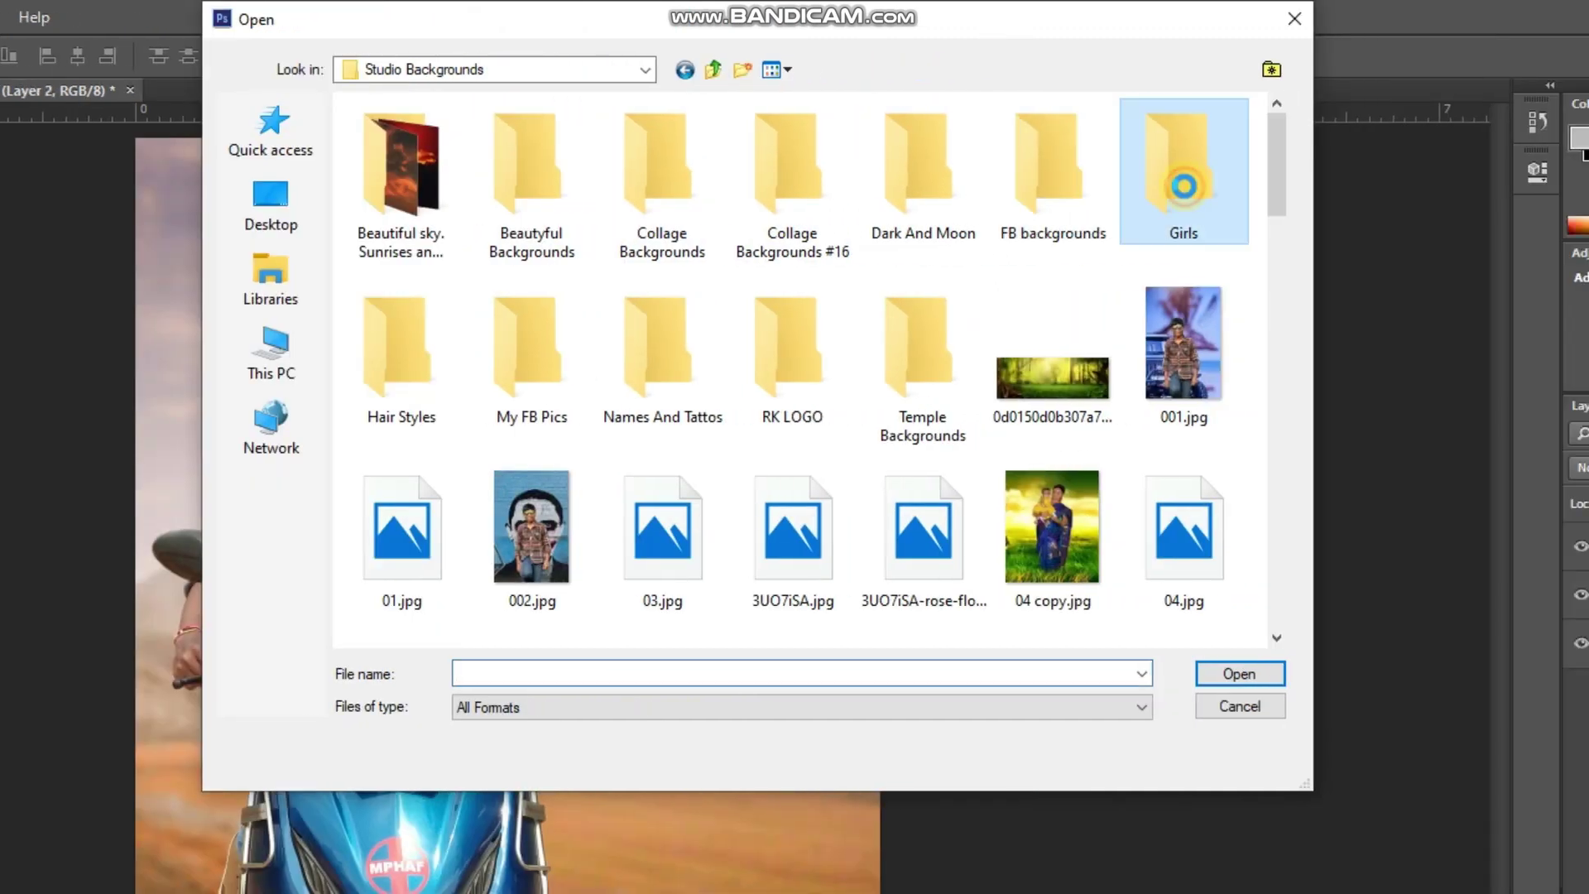
pyautogui.click(772, 73)
pyautogui.click(808, 126)
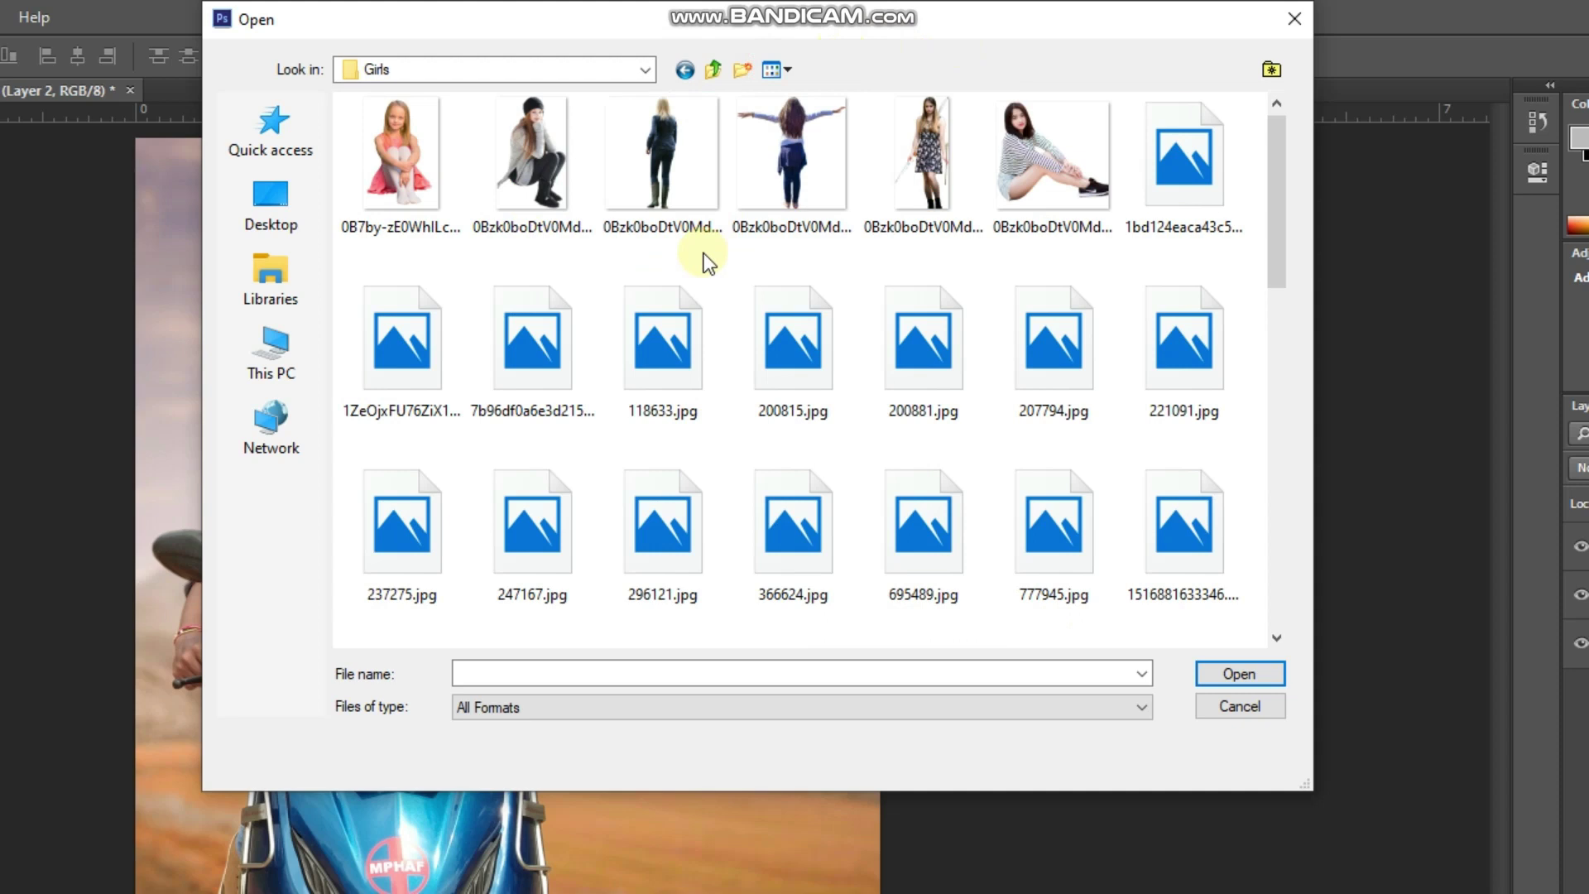
pyautogui.scroll(-3, 729, 264)
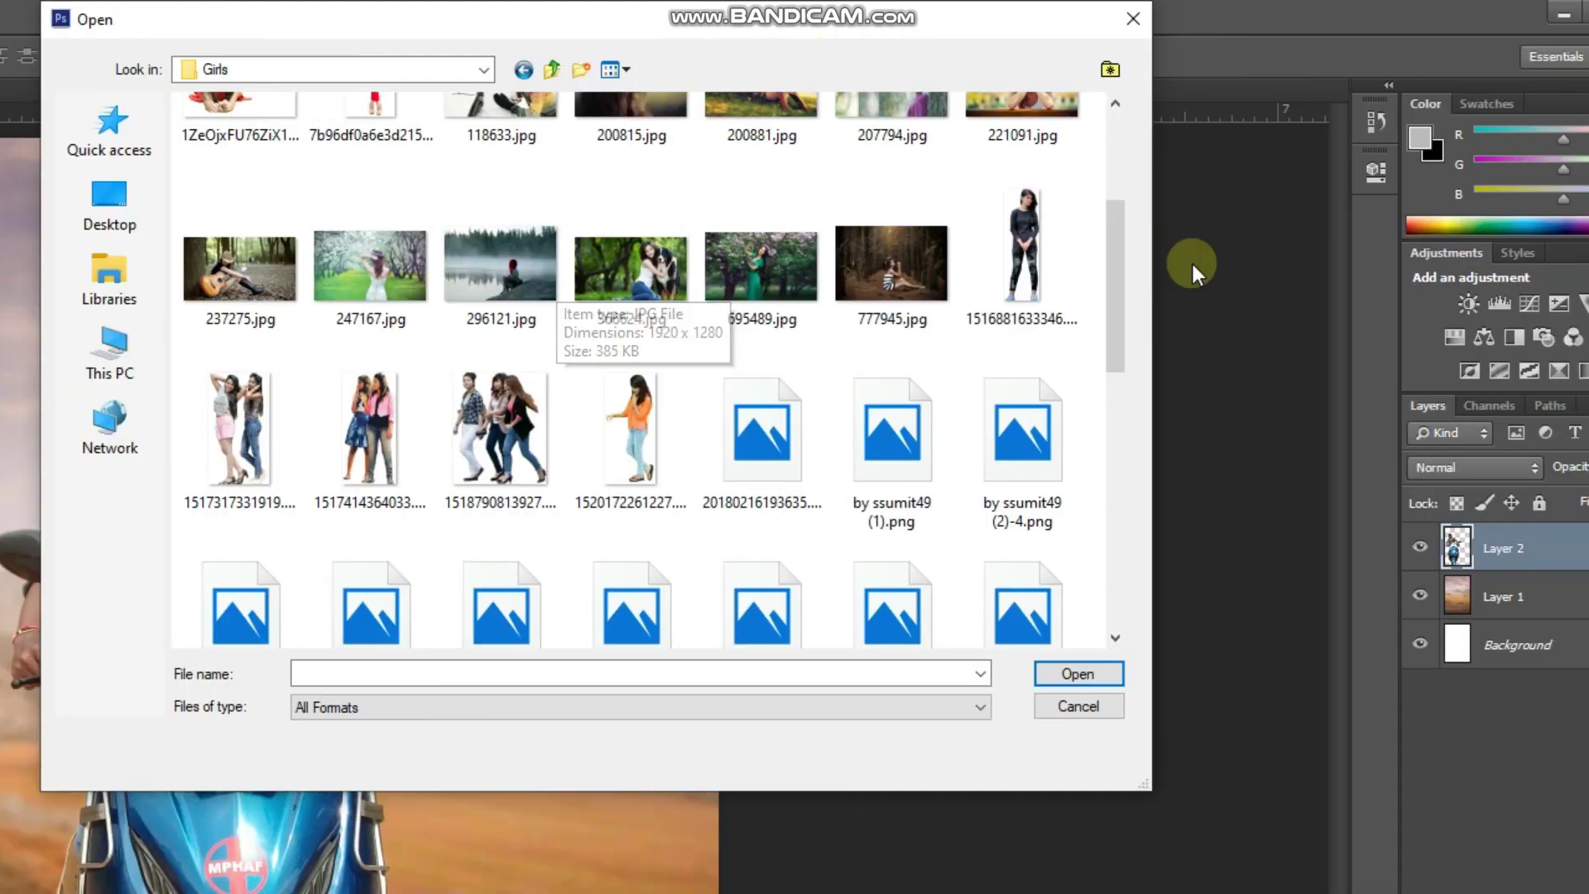
pyautogui.doubleClick(1022, 252)
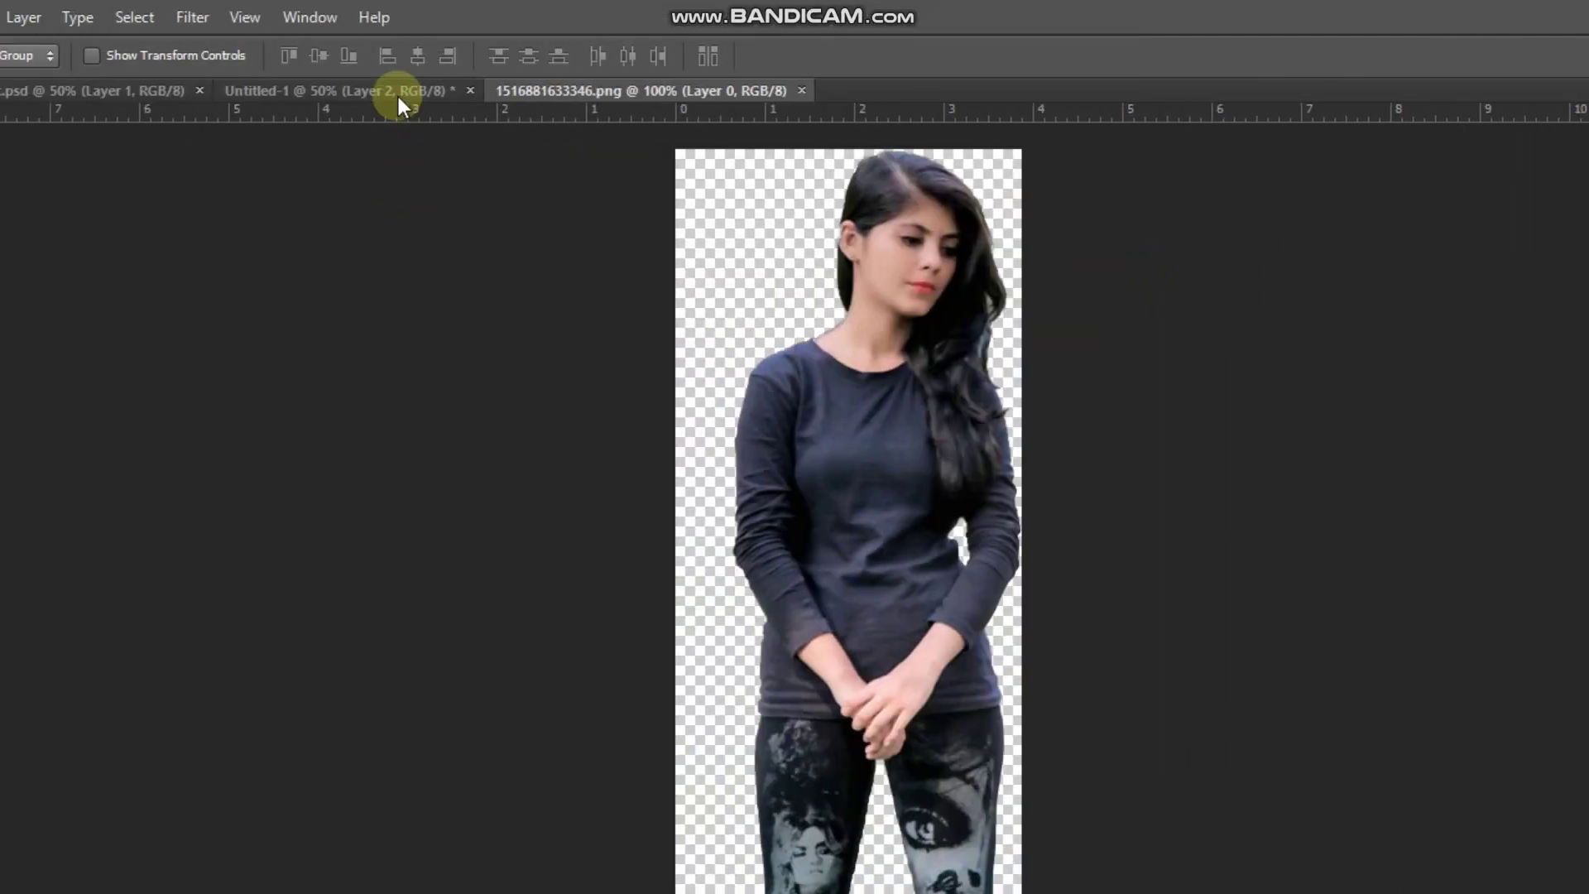
# Scale the rider-and-scooter Layer 2 to about 77% and move it lower over the hills.
pyautogui.click(398, 93)
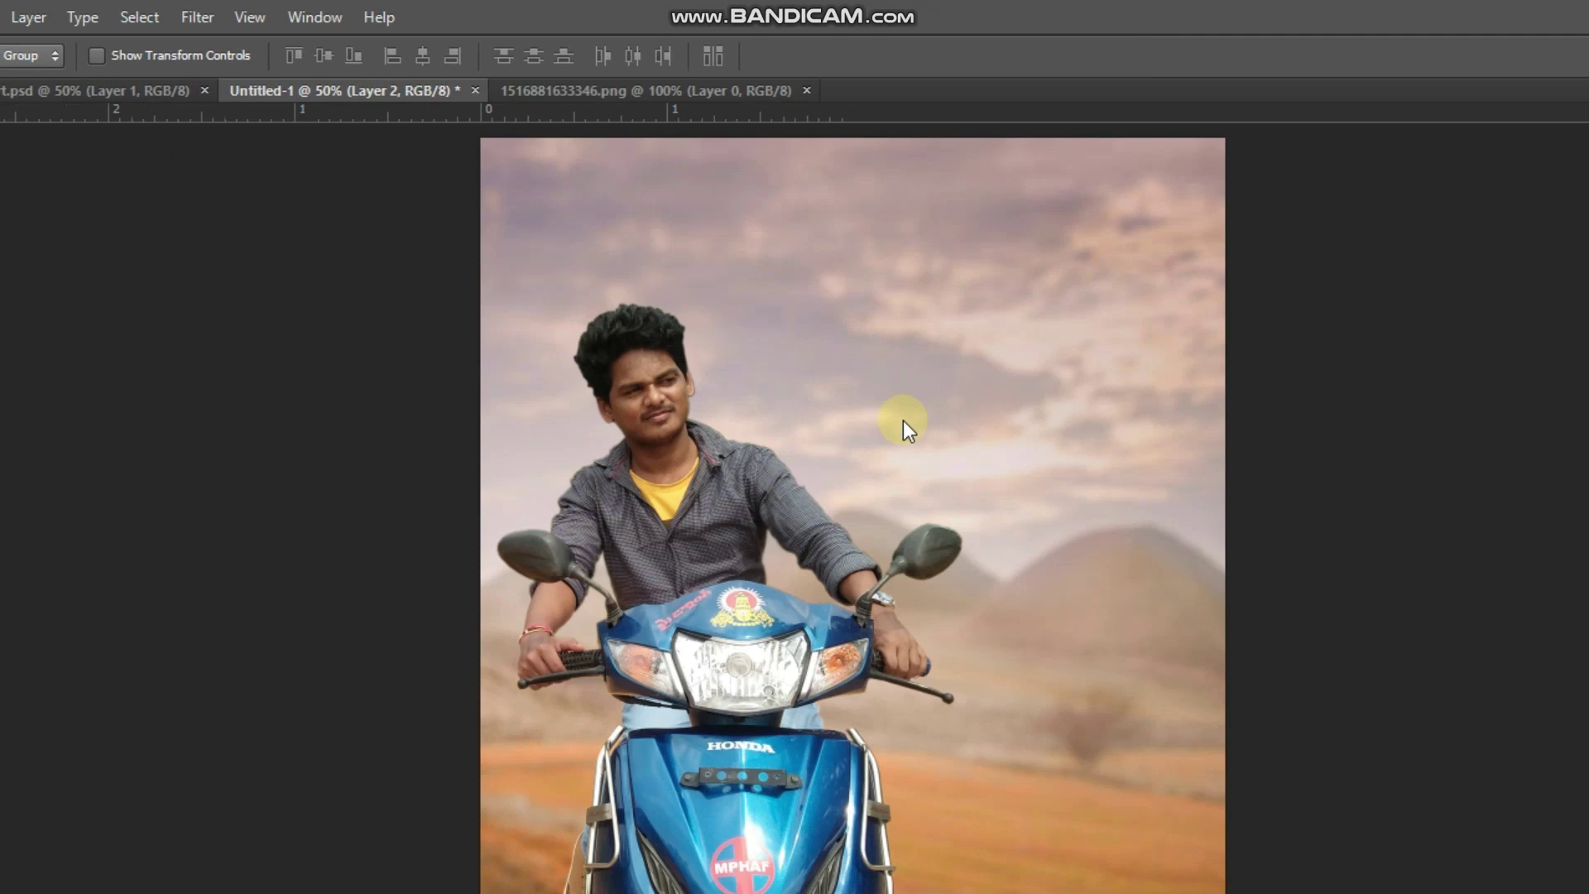
pyautogui.hotkey('ctrl', '-')
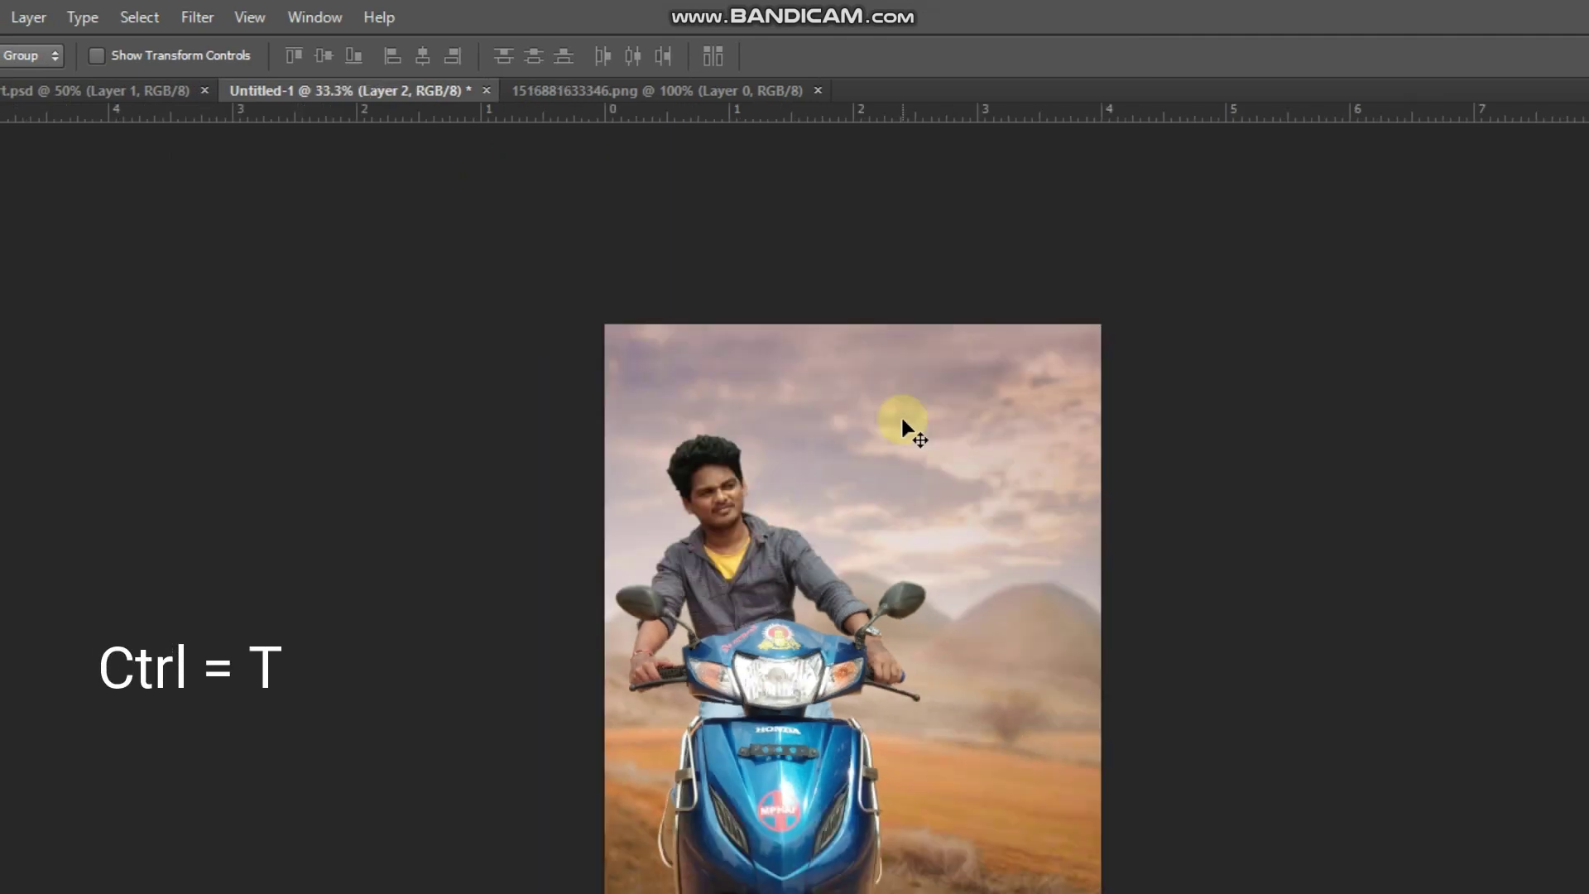
pyautogui.hotkey('ctrl', 't')
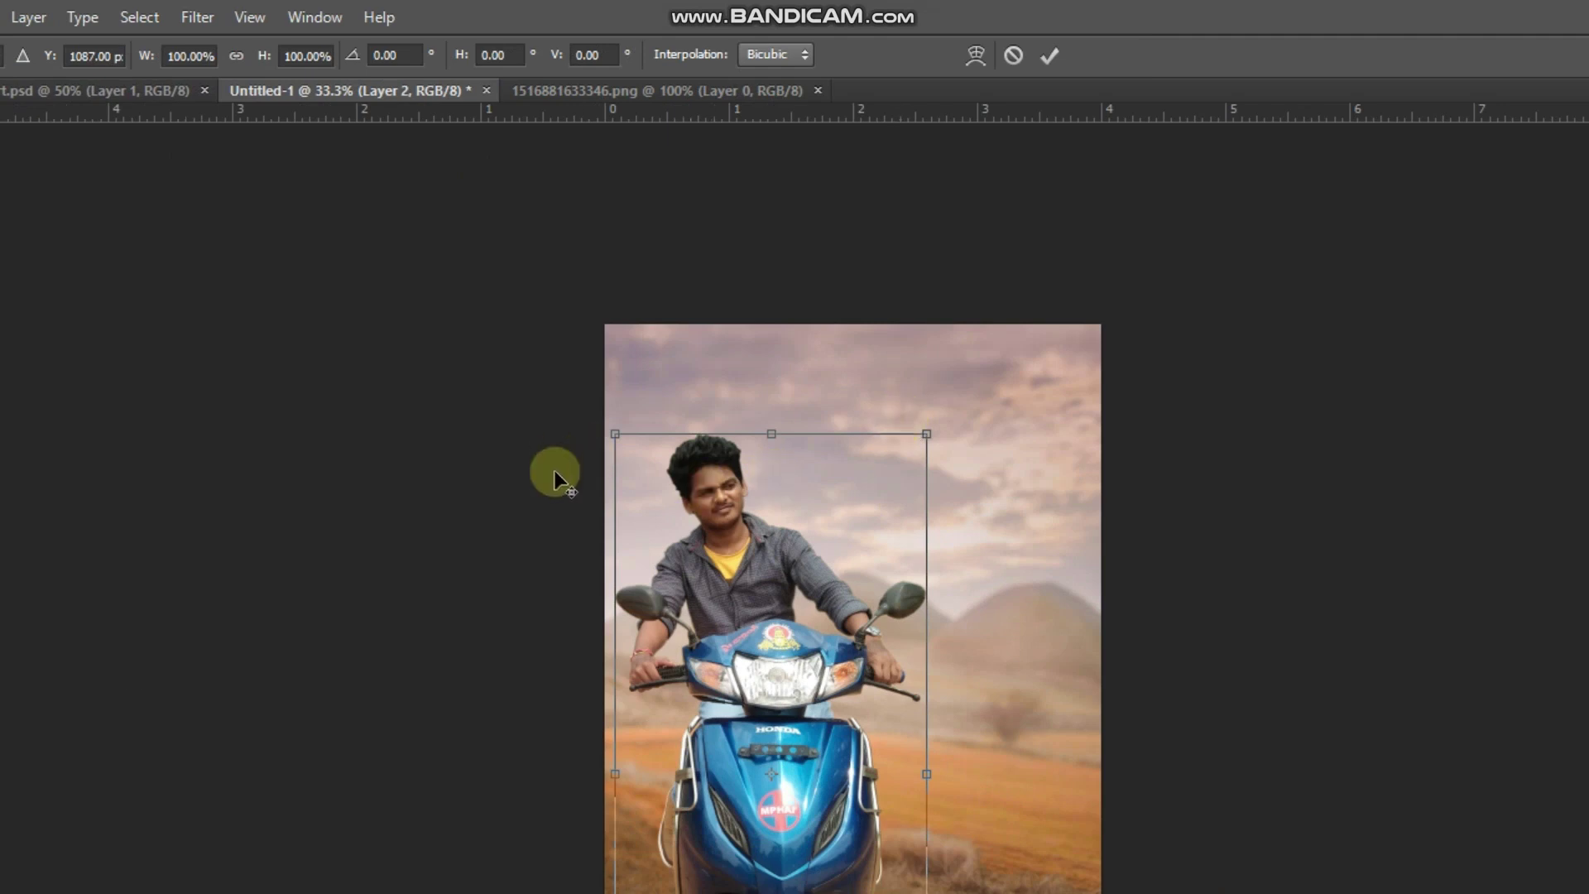
pyautogui.moveTo(616, 436); pyautogui.dragTo(658, 483)
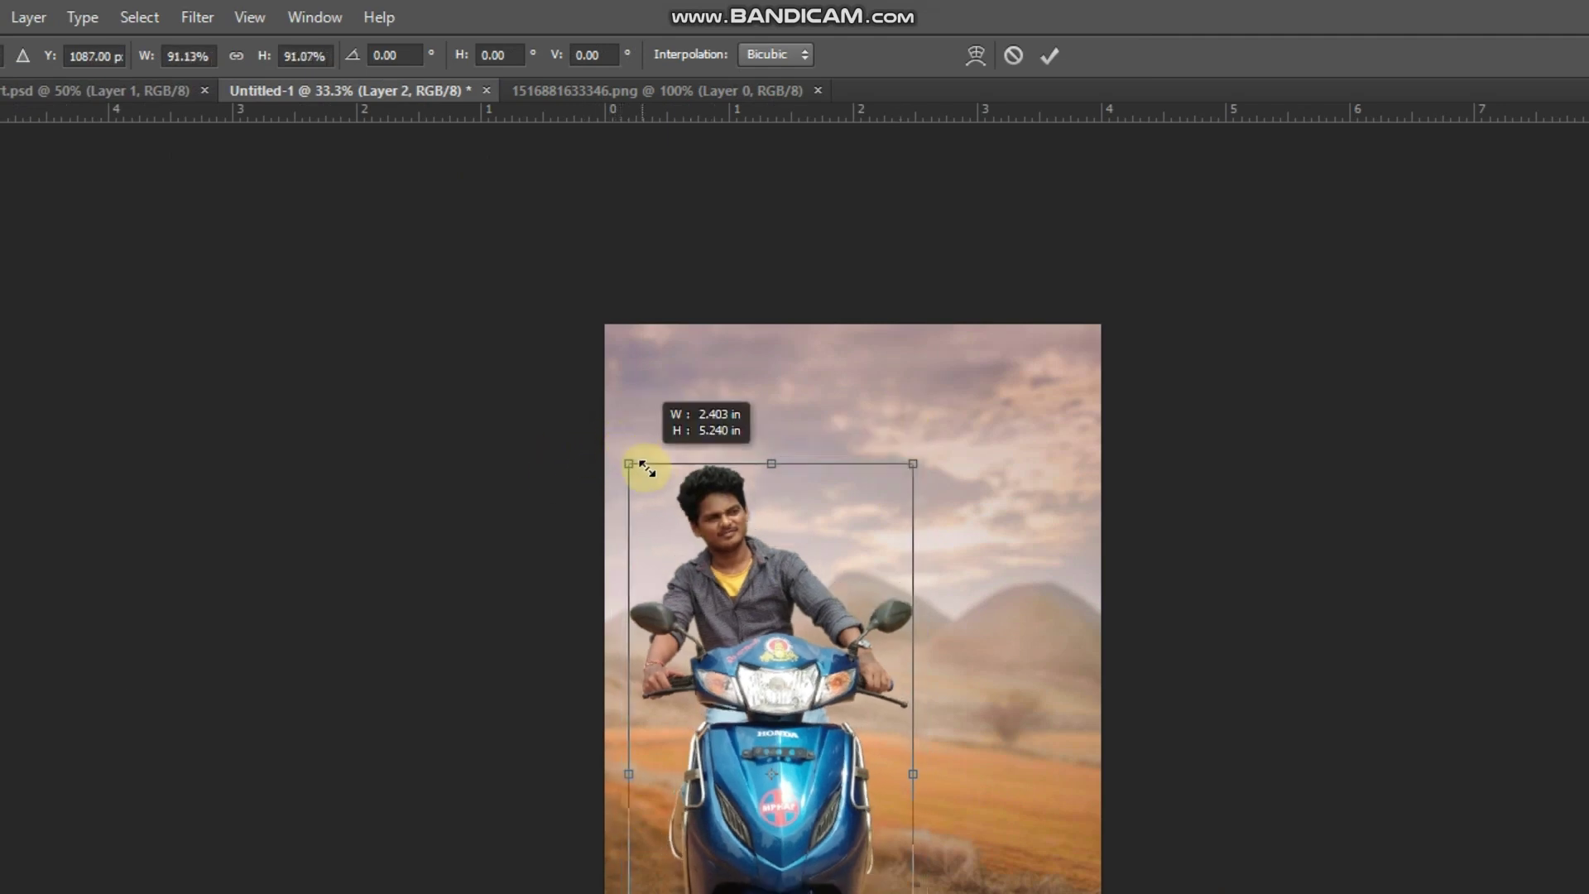
pyautogui.moveTo(732, 621); pyautogui.dragTo(723, 629)
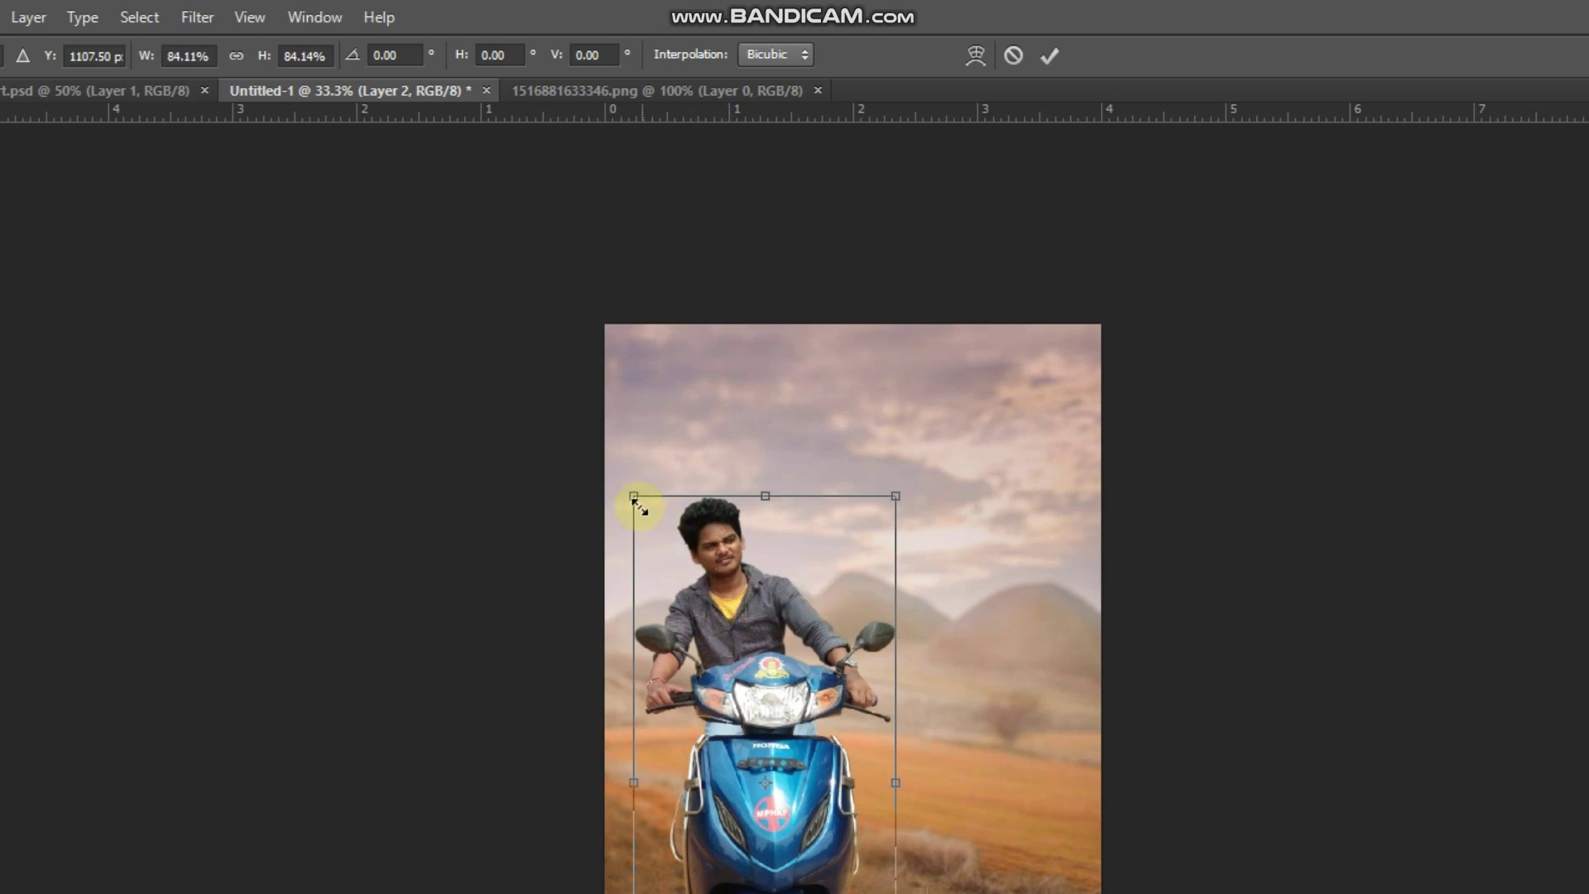
pyautogui.moveTo(634, 497); pyautogui.dragTo(645, 519)
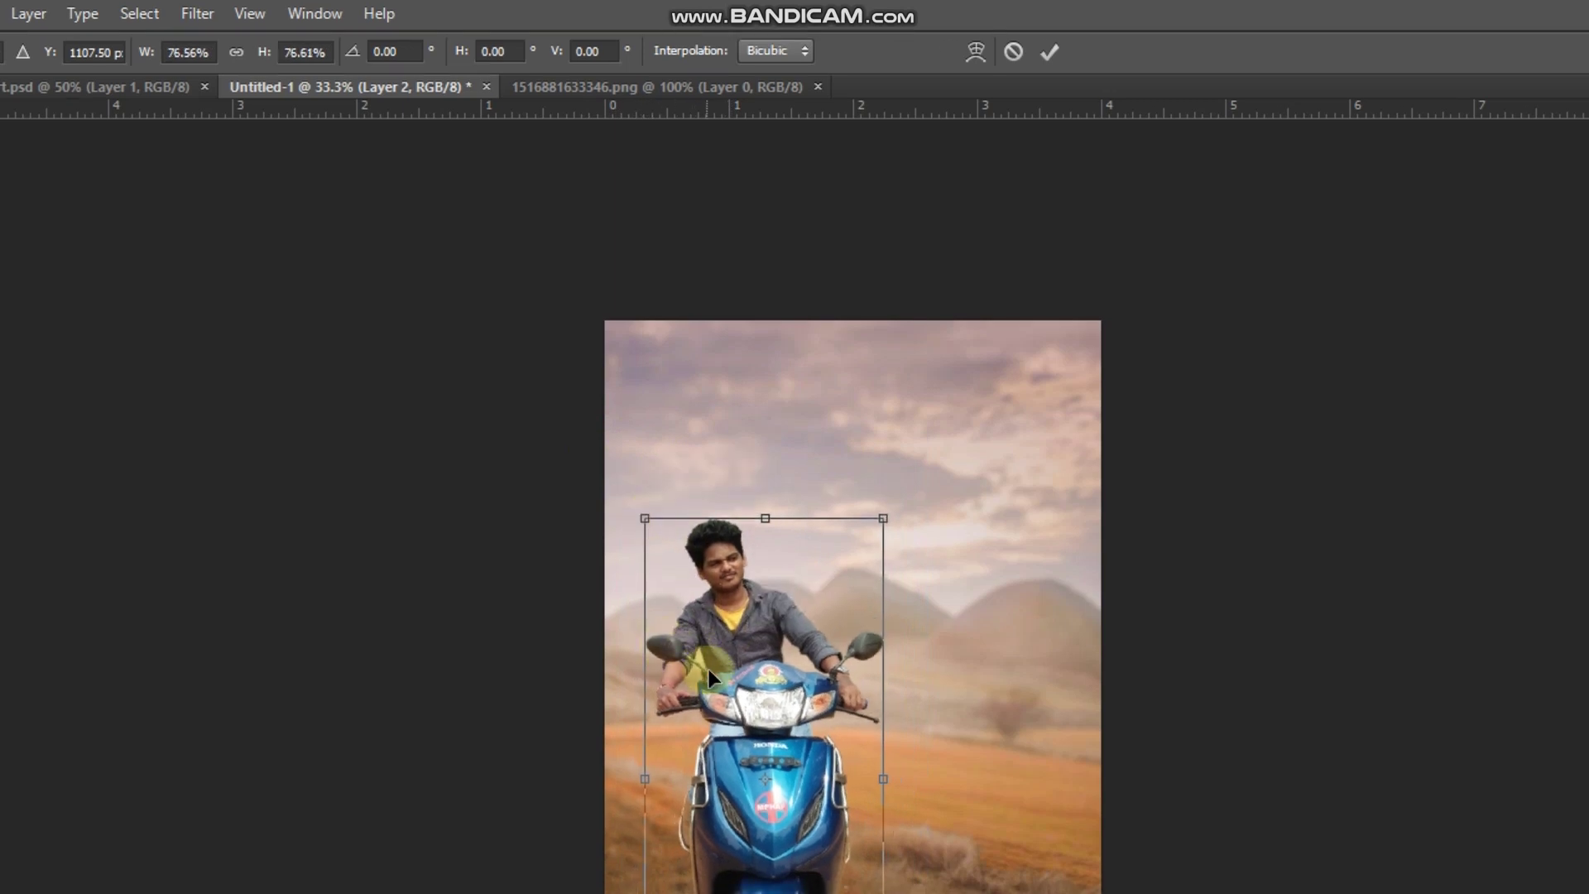
pyautogui.moveTo(707, 668)
pyautogui.mouseDown()
pyautogui.moveTo(698, 697)
pyautogui.moveTo(707, 672)
pyautogui.mouseUp()
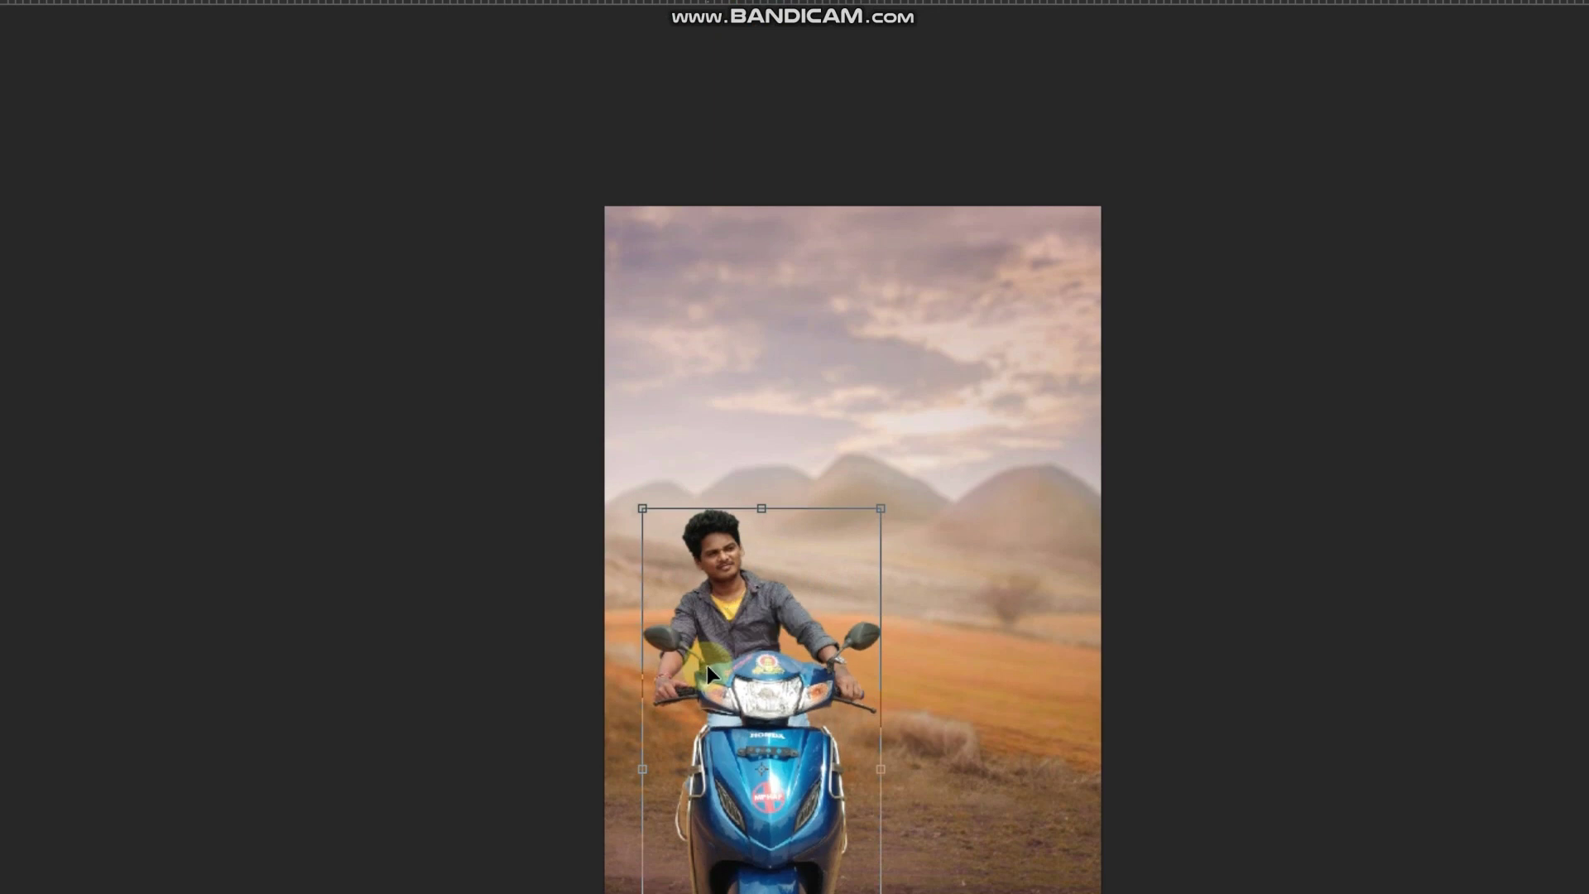
pyautogui.scroll(-2, 744, 666)
pyautogui.moveTo(768, 665); pyautogui.dragTo(767, 630)
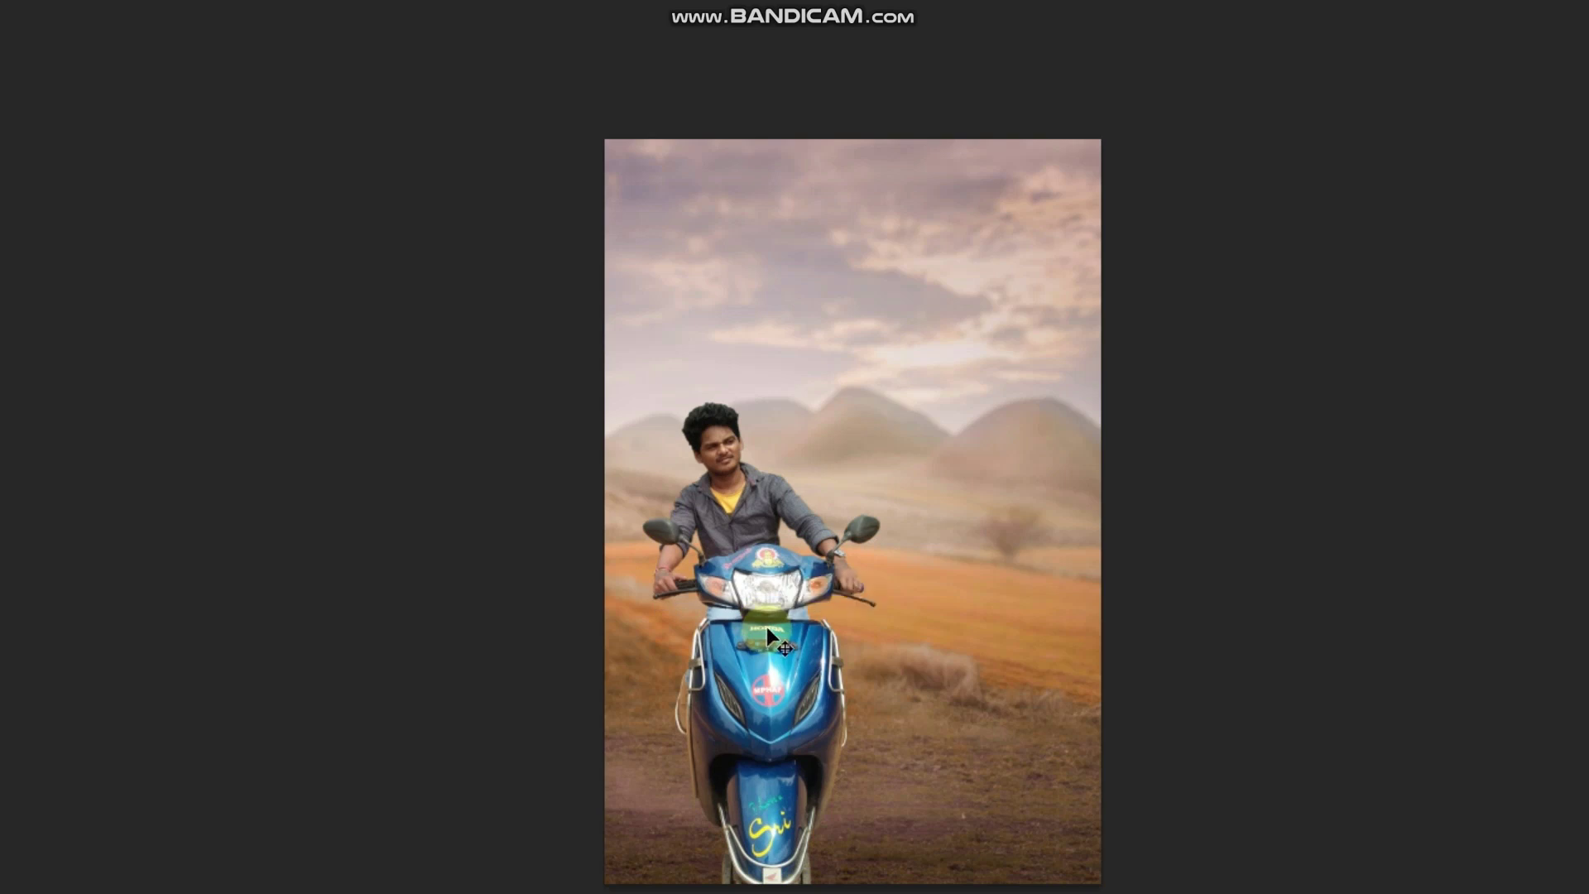
pyautogui.hotkey('ctrl', '+')
pyautogui.scroll(-2, 671, 672)
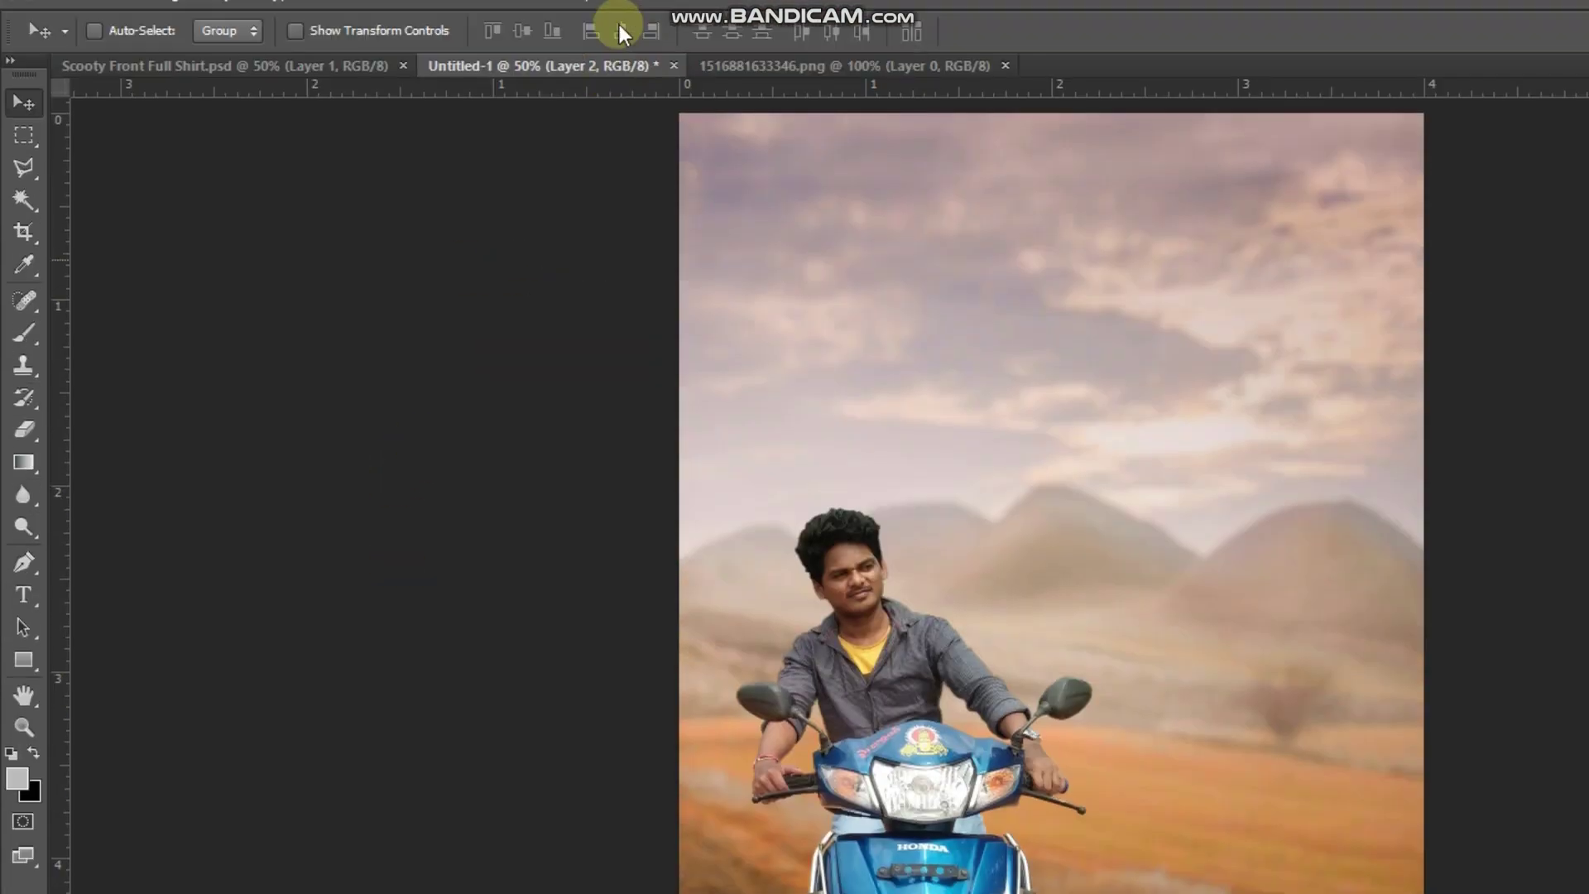
# Drag the girl into the composite and scale her into place right of the rider.
pyautogui.click(877, 91)
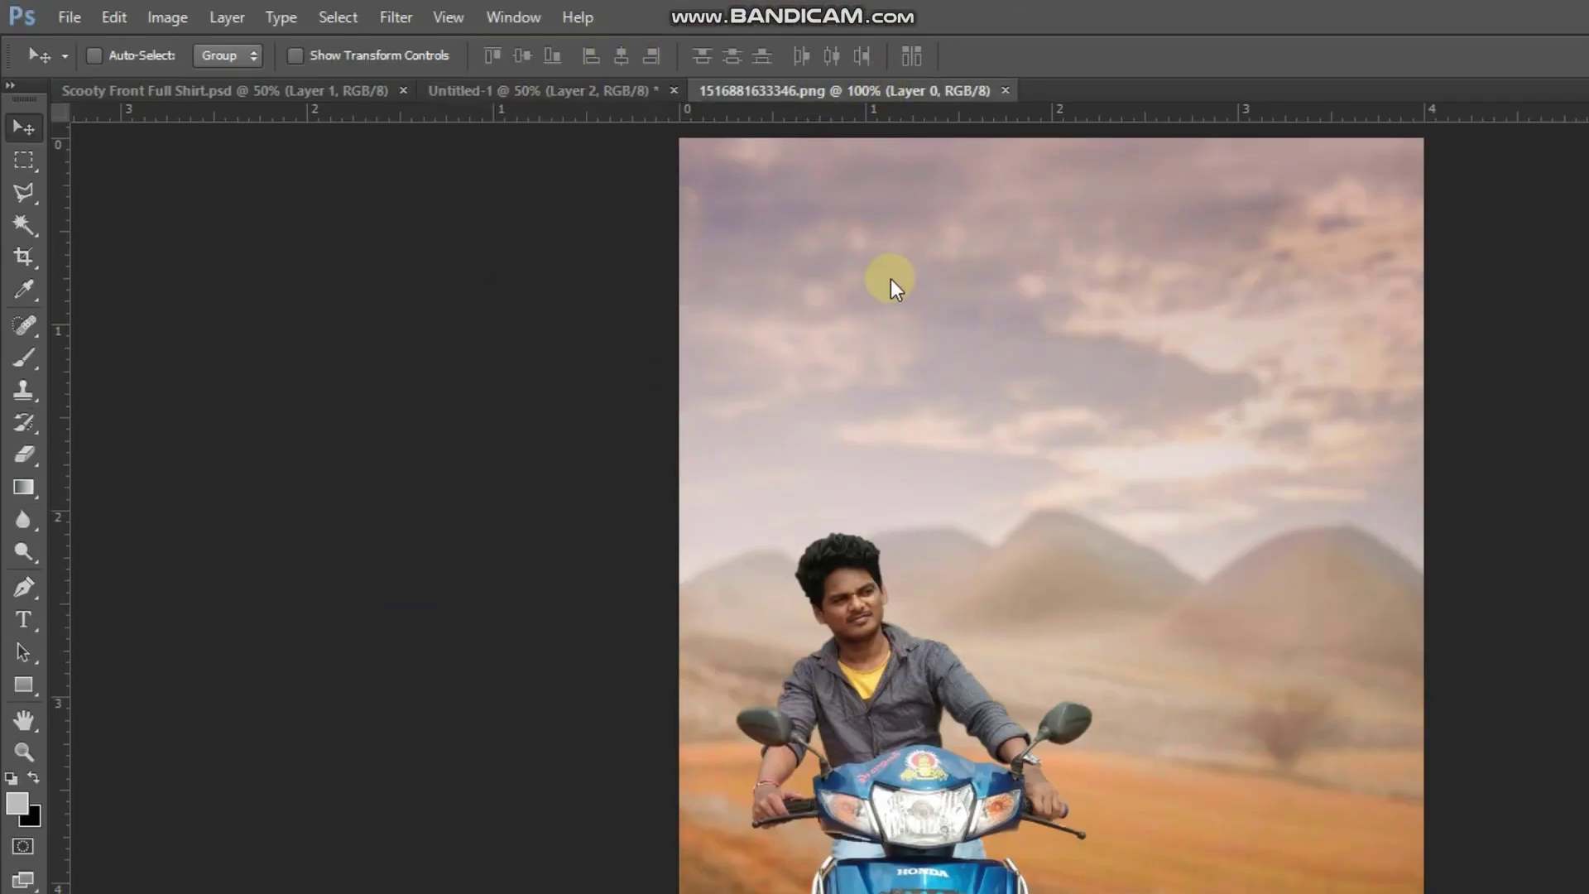
pyautogui.moveTo(1079, 377); pyautogui.dragTo(601, 92)
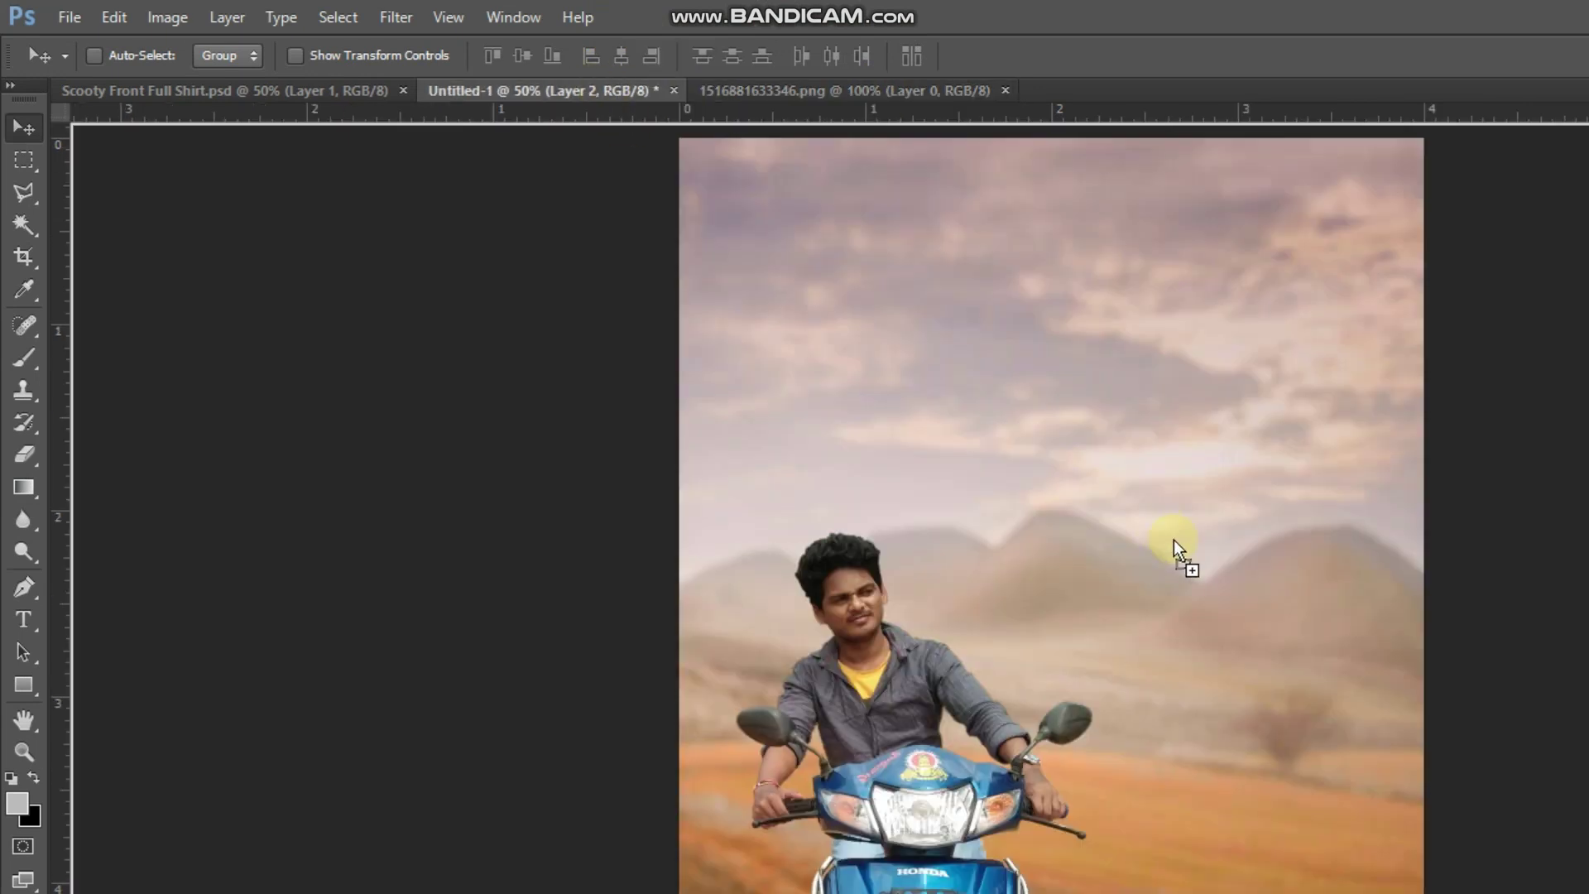
pyautogui.moveTo(600, 83); pyautogui.dragTo(1191, 678)
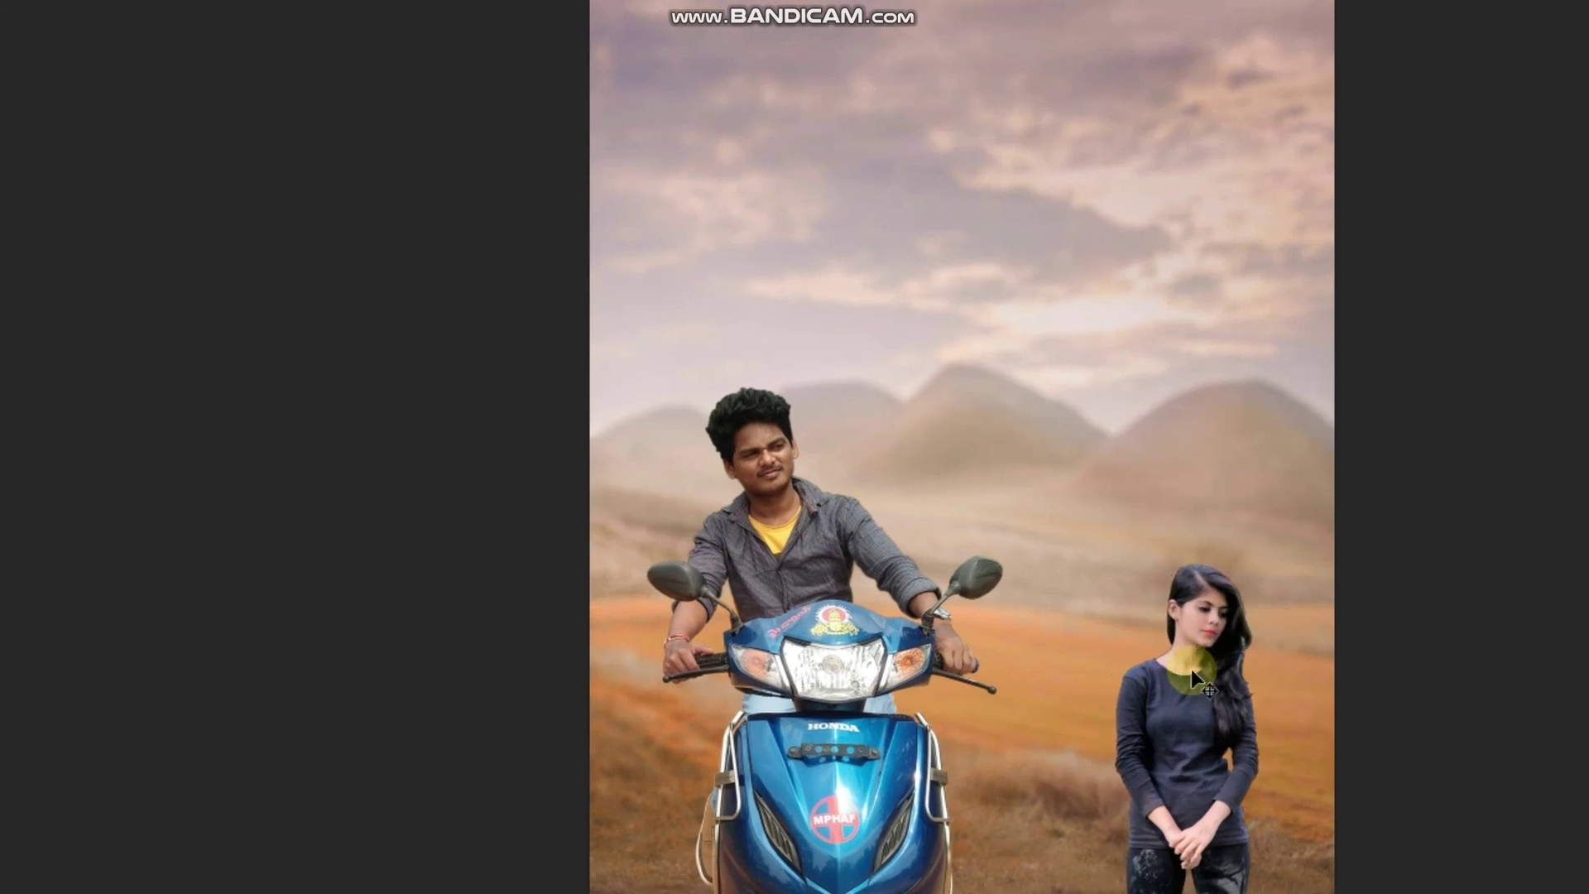
pyautogui.hotkey('ctrl', 't')
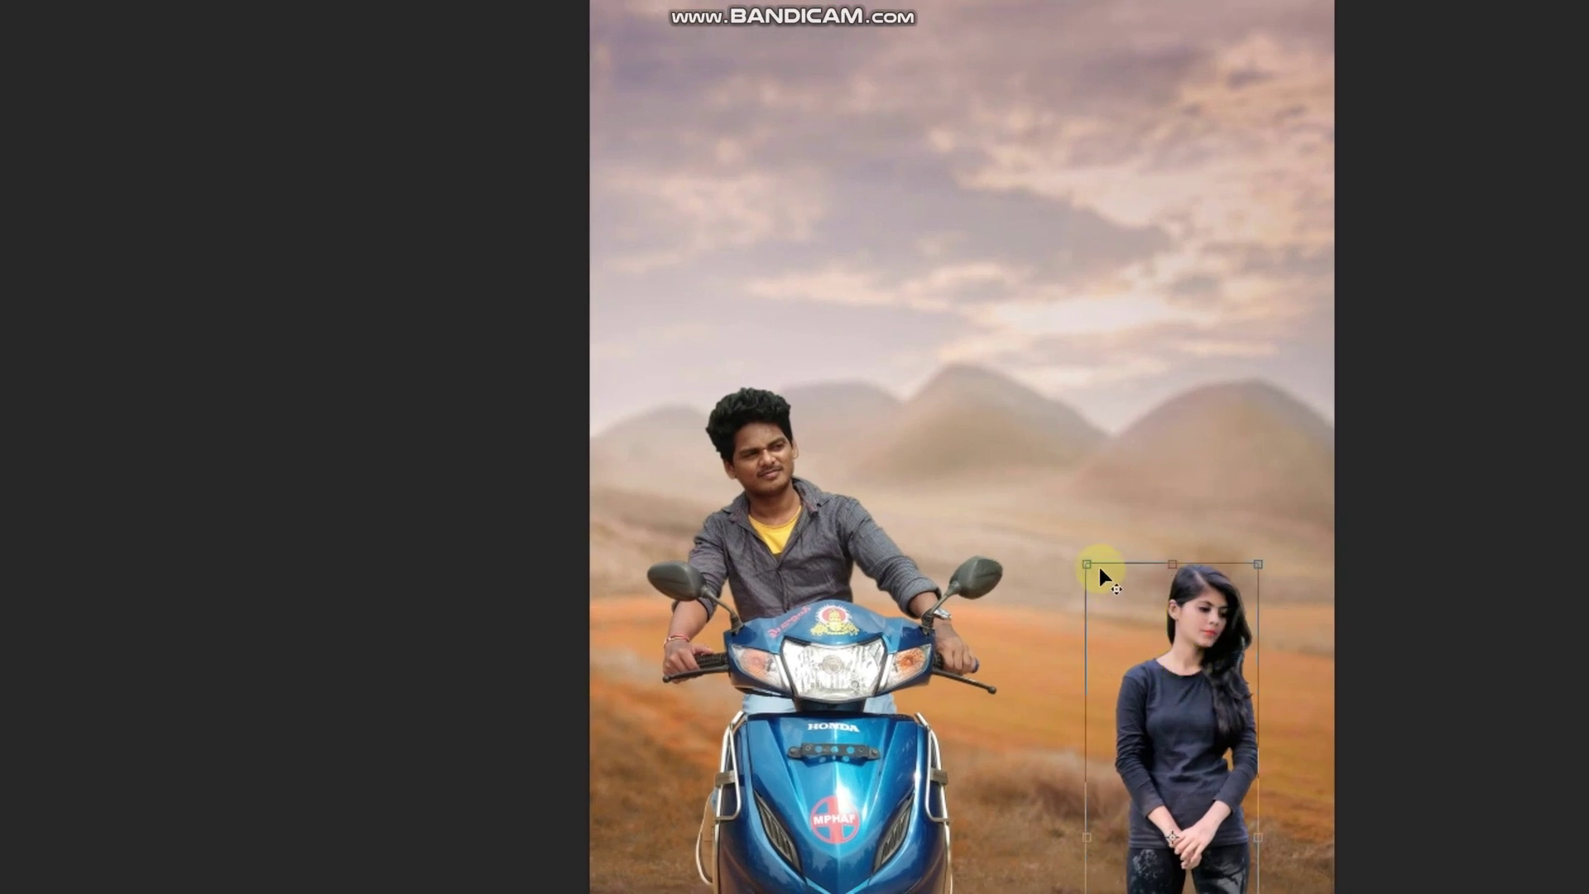
pyautogui.moveTo(1085, 561); pyautogui.dragTo(1037, 459)
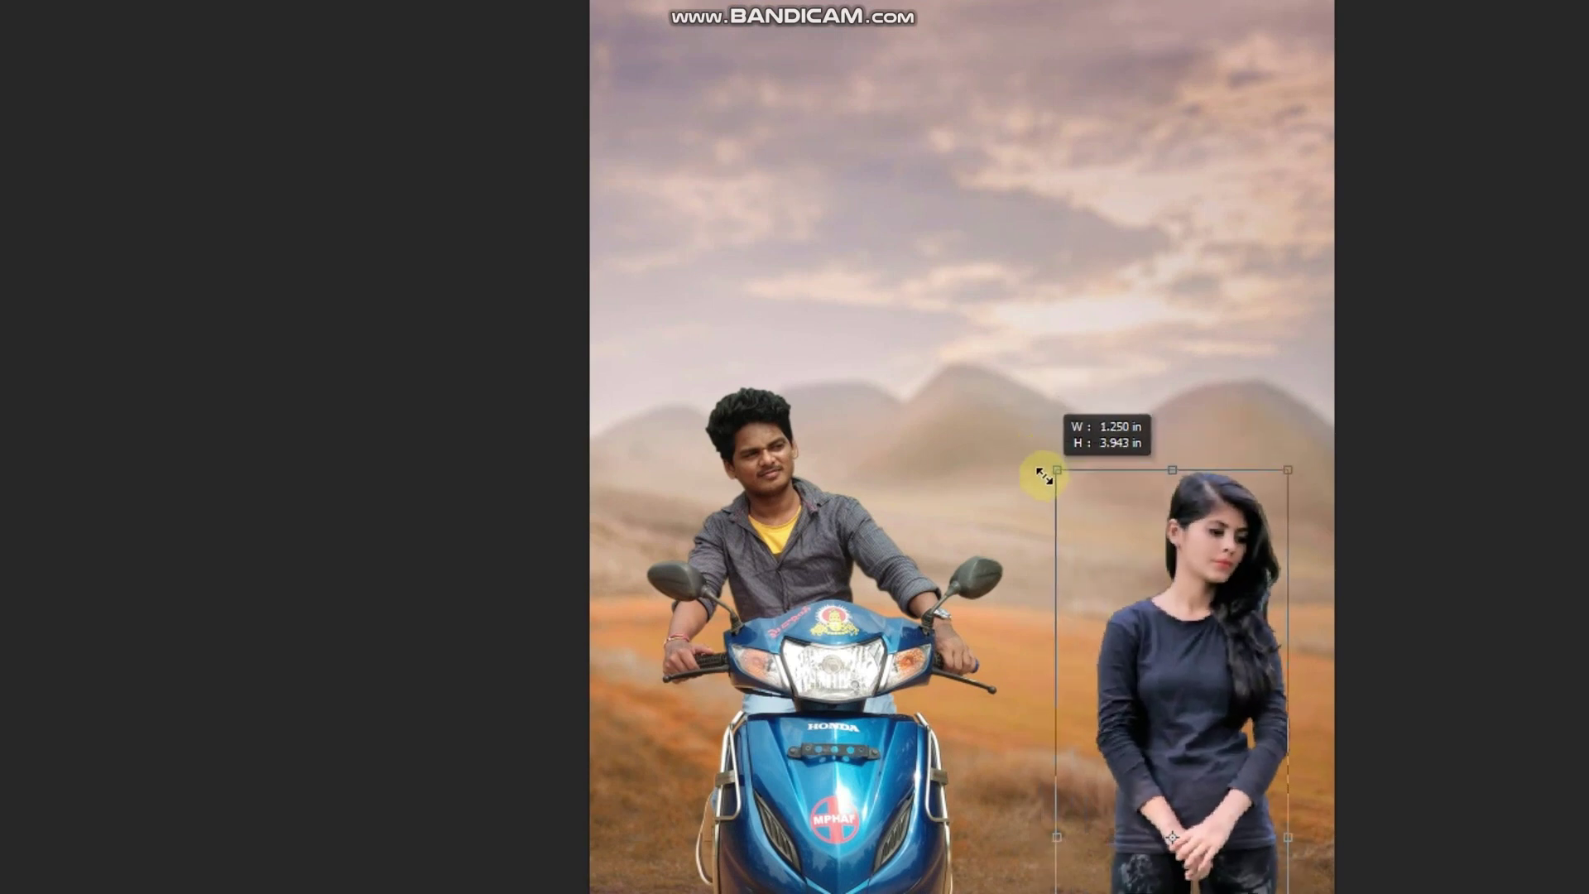
pyautogui.moveTo(1036, 459); pyautogui.dragTo(1060, 484)
pyautogui.moveTo(1175, 669); pyautogui.dragTo(1169, 599)
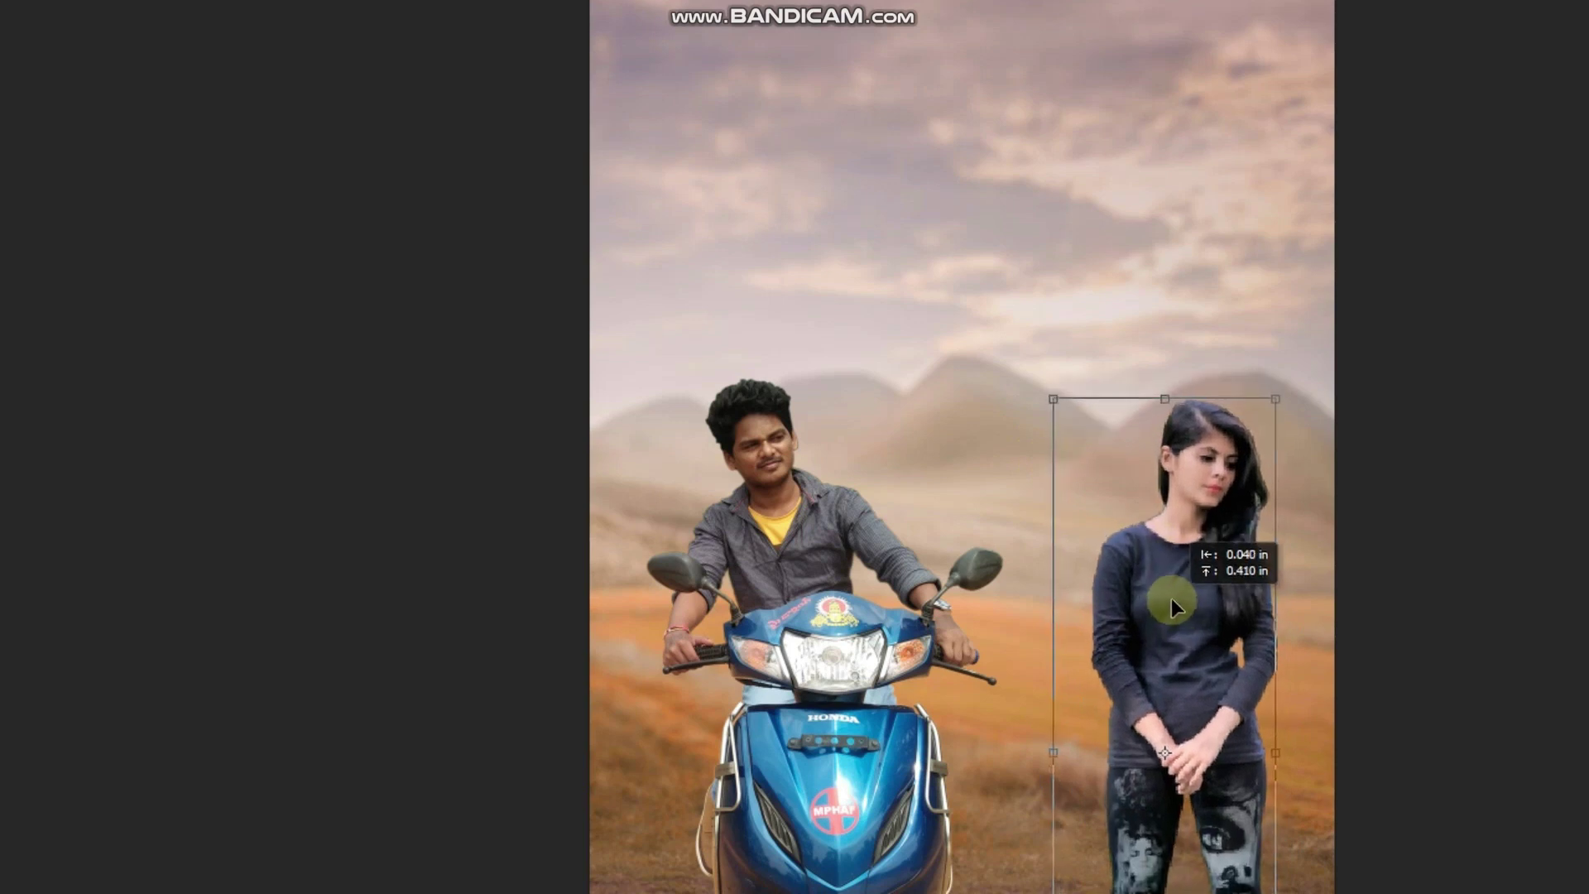
pyautogui.moveTo(1169, 599); pyautogui.dragTo(1174, 595)
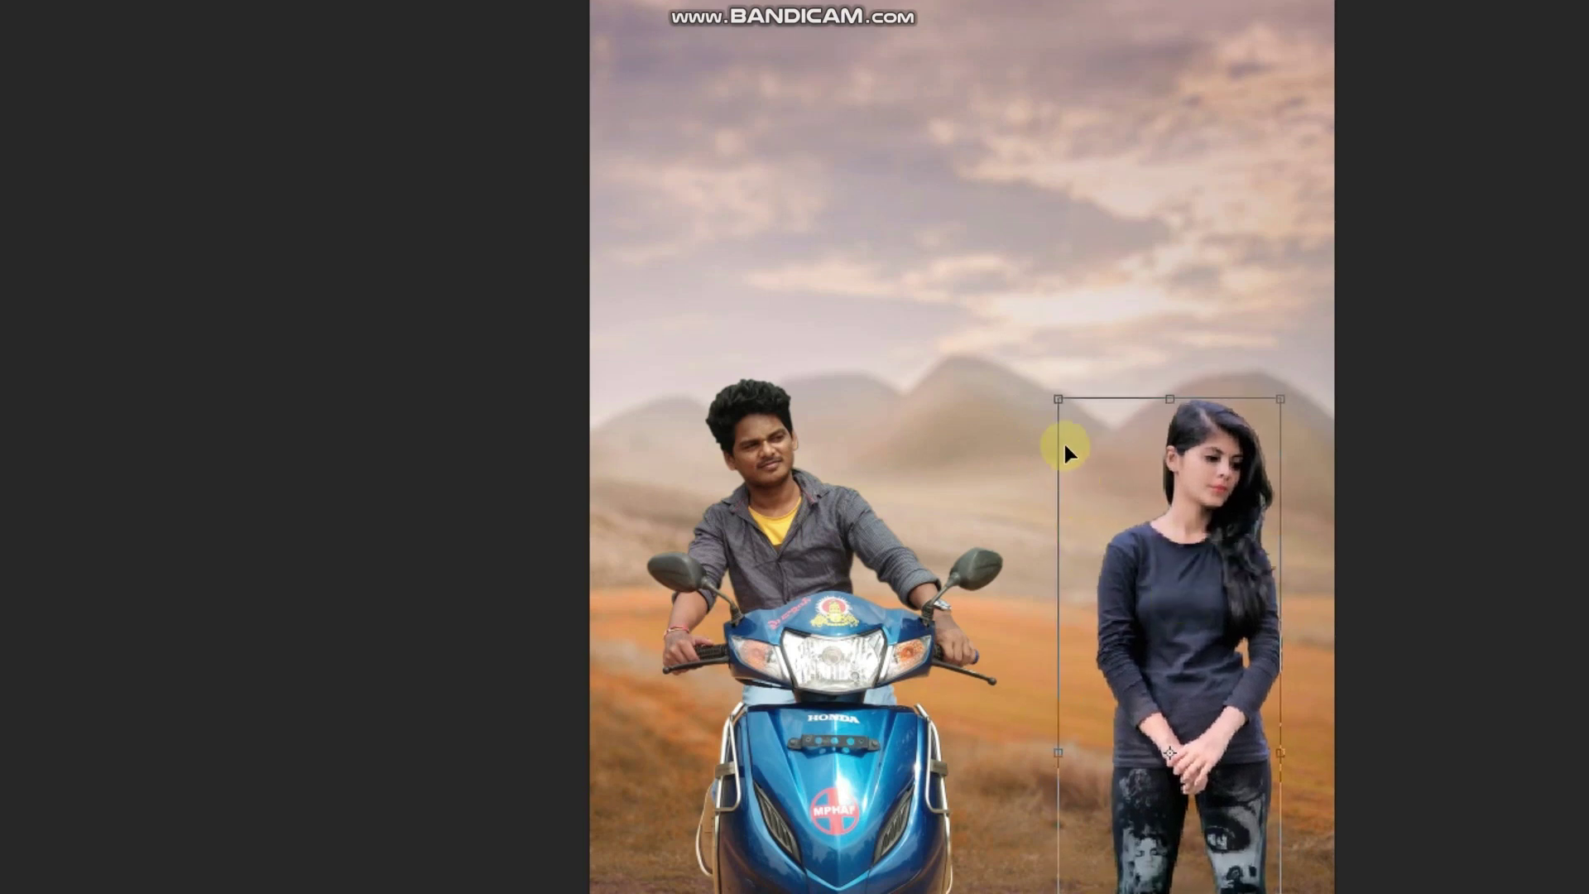
pyautogui.moveTo(1061, 399); pyautogui.dragTo(1067, 405)
pyautogui.press('Return')
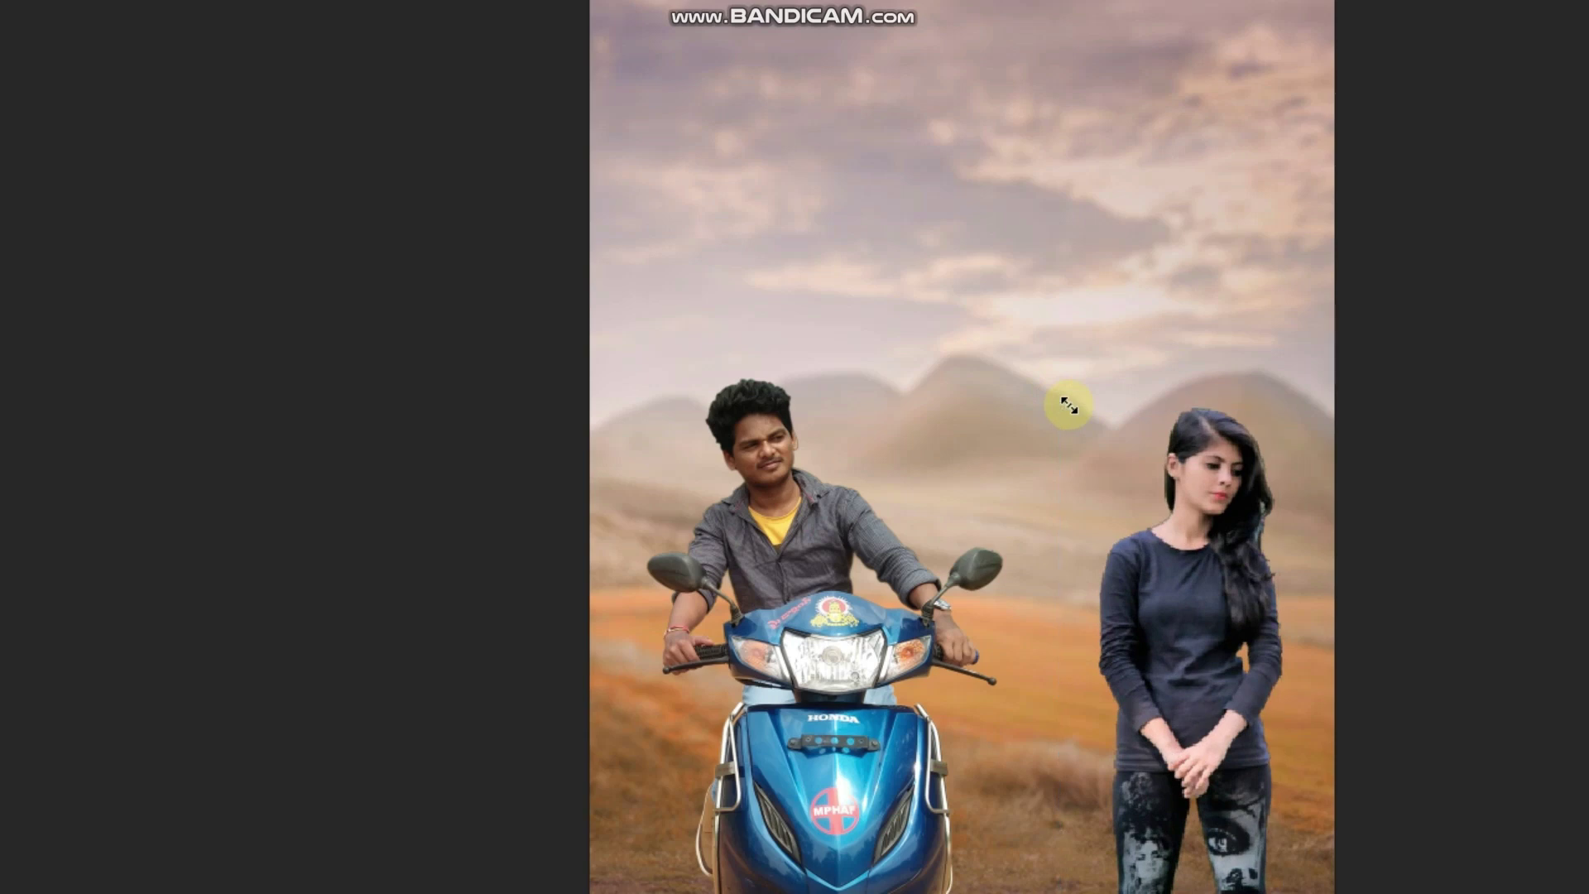
# Select the rider's Layer 2 and nudge it slightly left.
pyautogui.rightClick(811, 623)
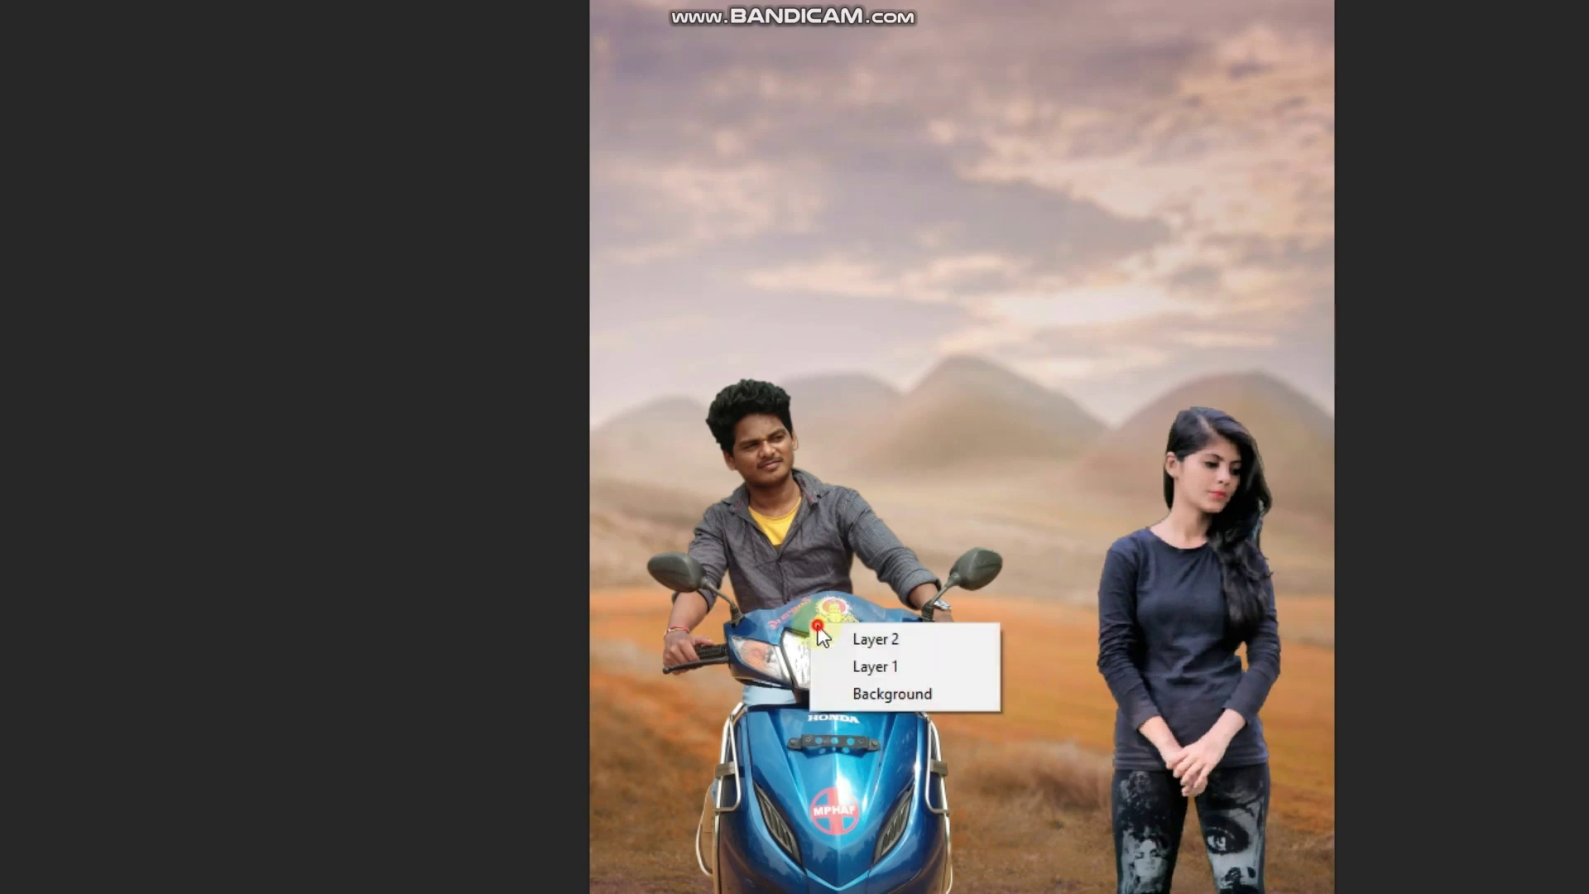
pyautogui.click(823, 635)
pyautogui.moveTo(811, 630); pyautogui.dragTo(808, 634)
pyautogui.press('Left')
pyautogui.press('Left')
pyautogui.press('Left')
pyautogui.press('Left')
pyautogui.press('Left')
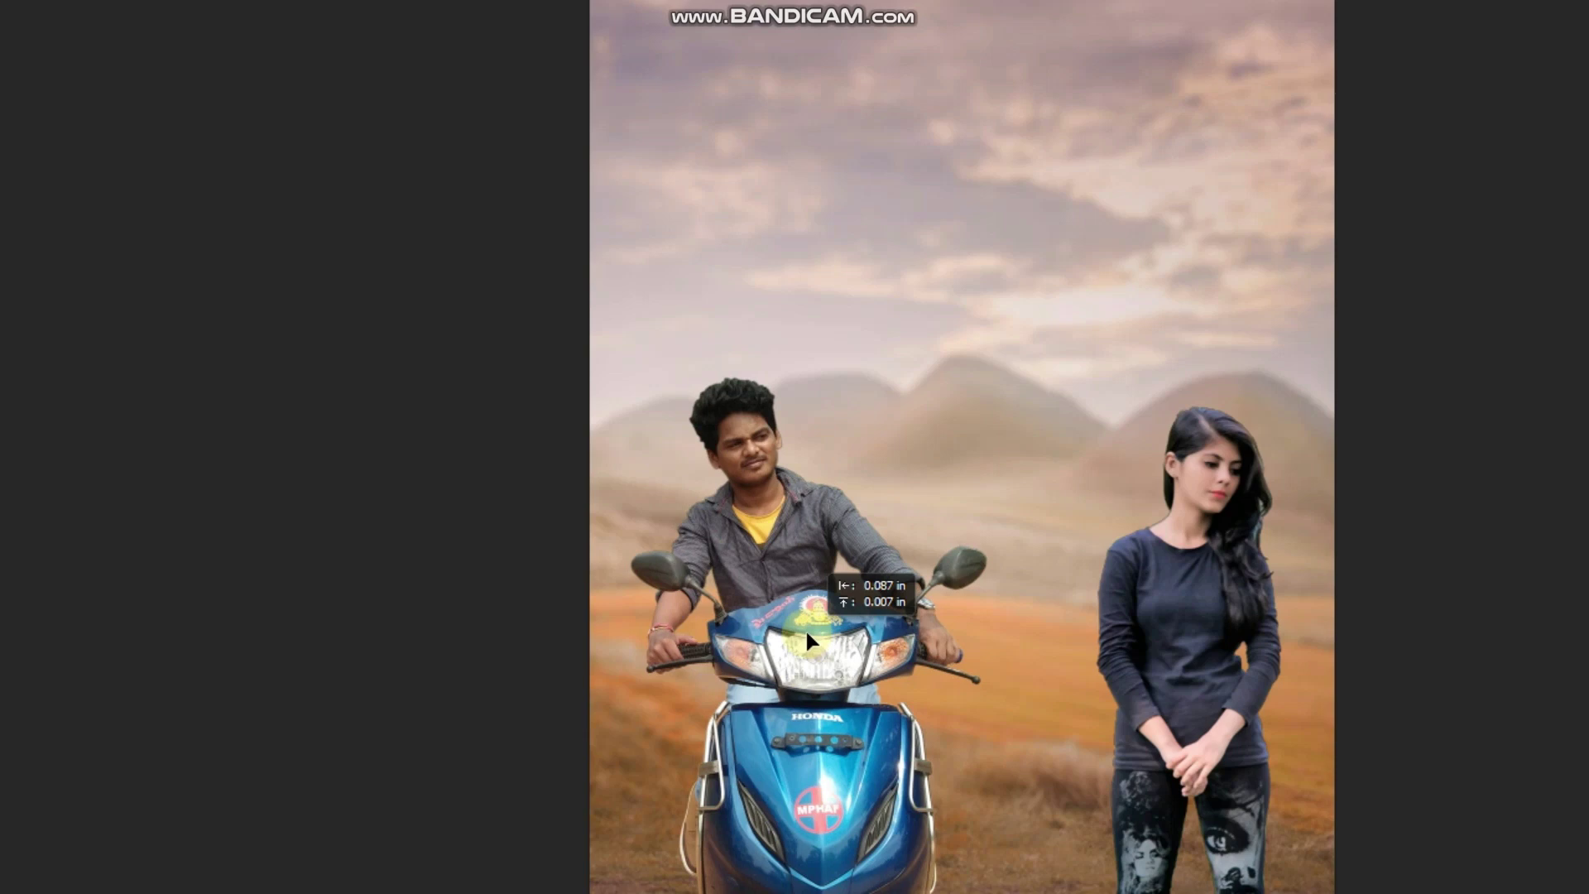
pyautogui.moveTo(806, 628); pyautogui.dragTo(806, 627)
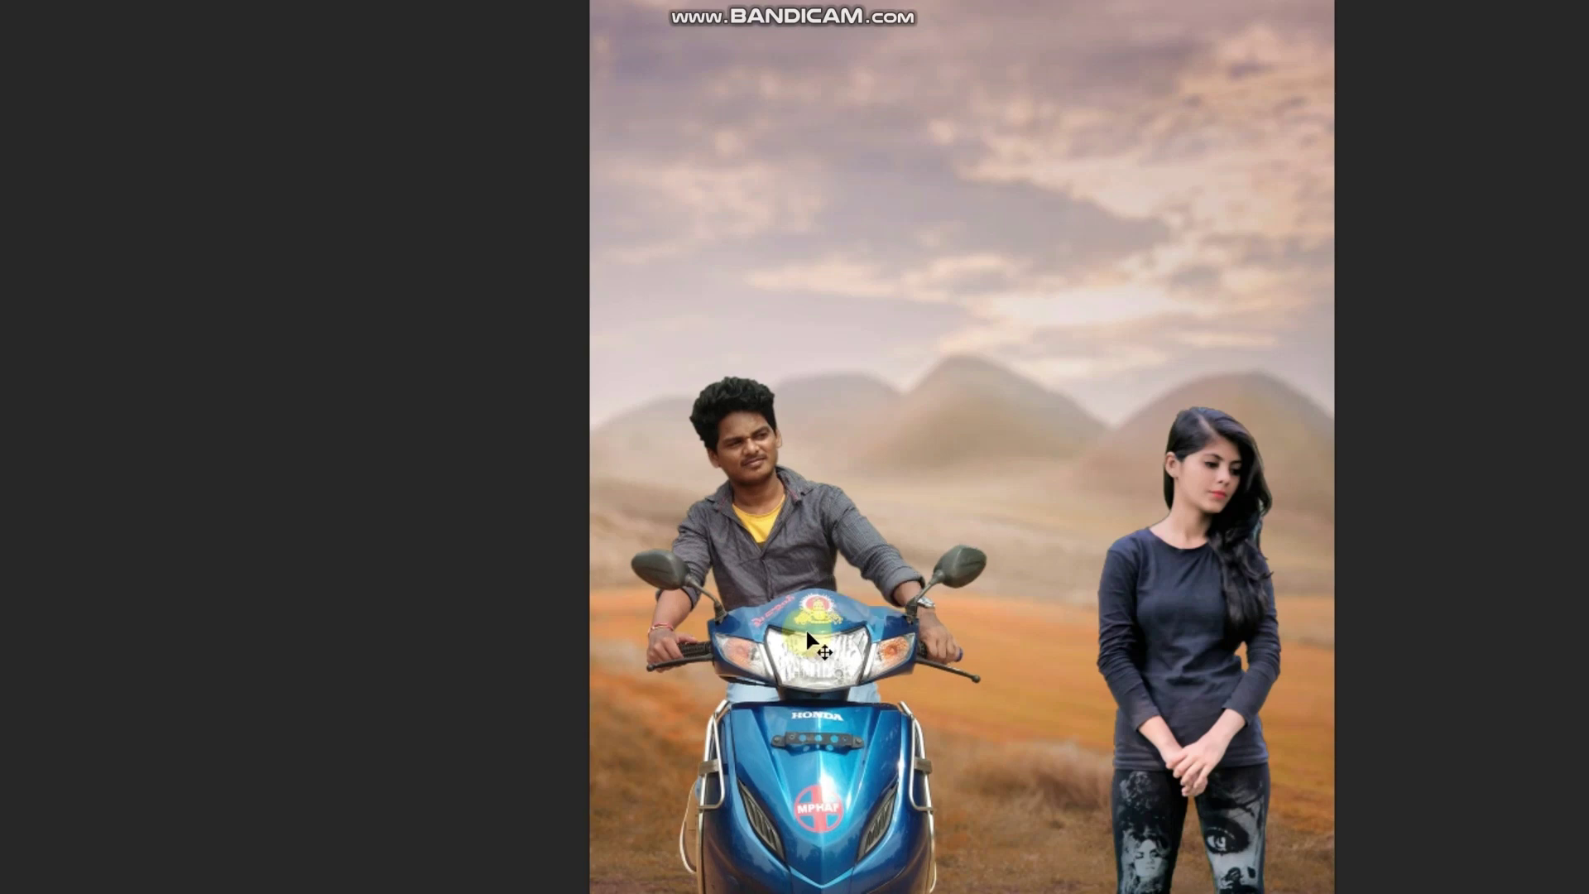
# Exit full-screen mode and close the girl's separate PNG file.
pyautogui.press('f')
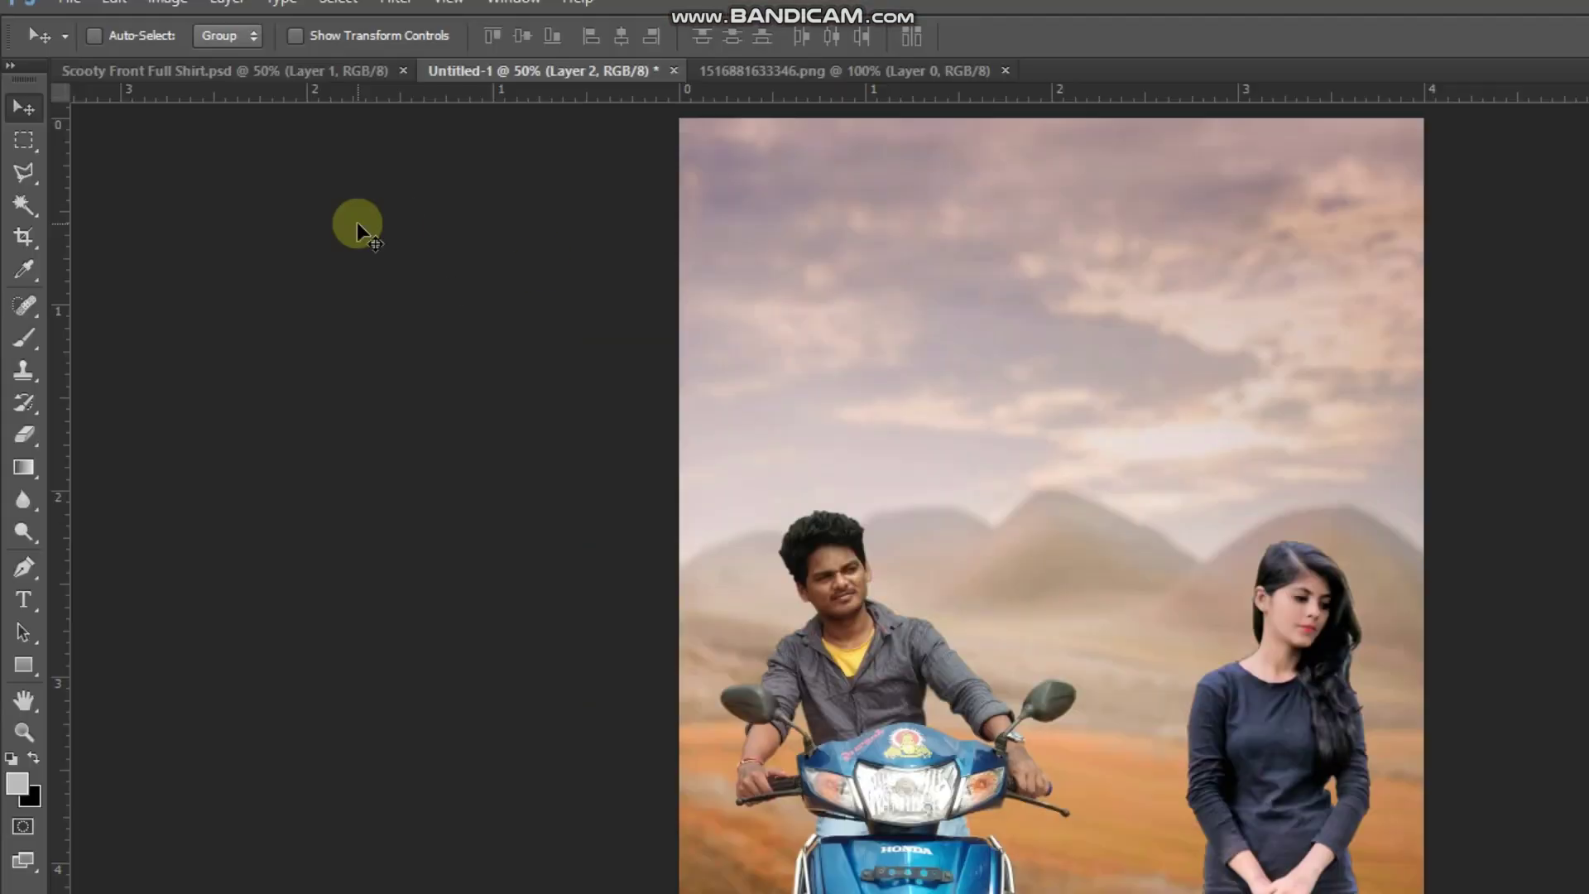
pyautogui.click(807, 97)
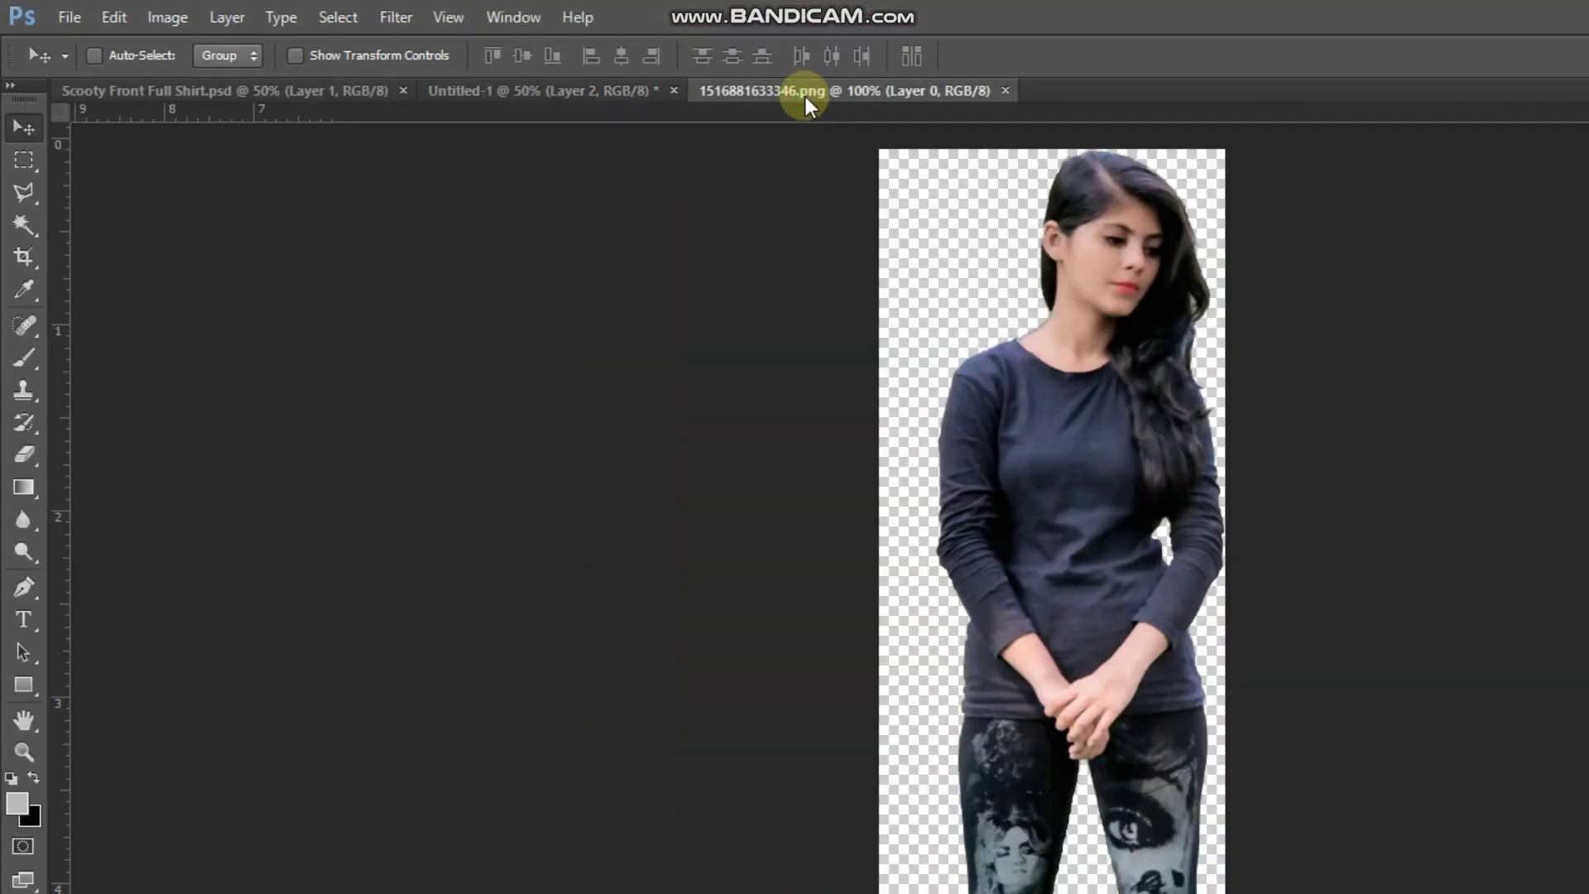
pyautogui.click(1005, 88)
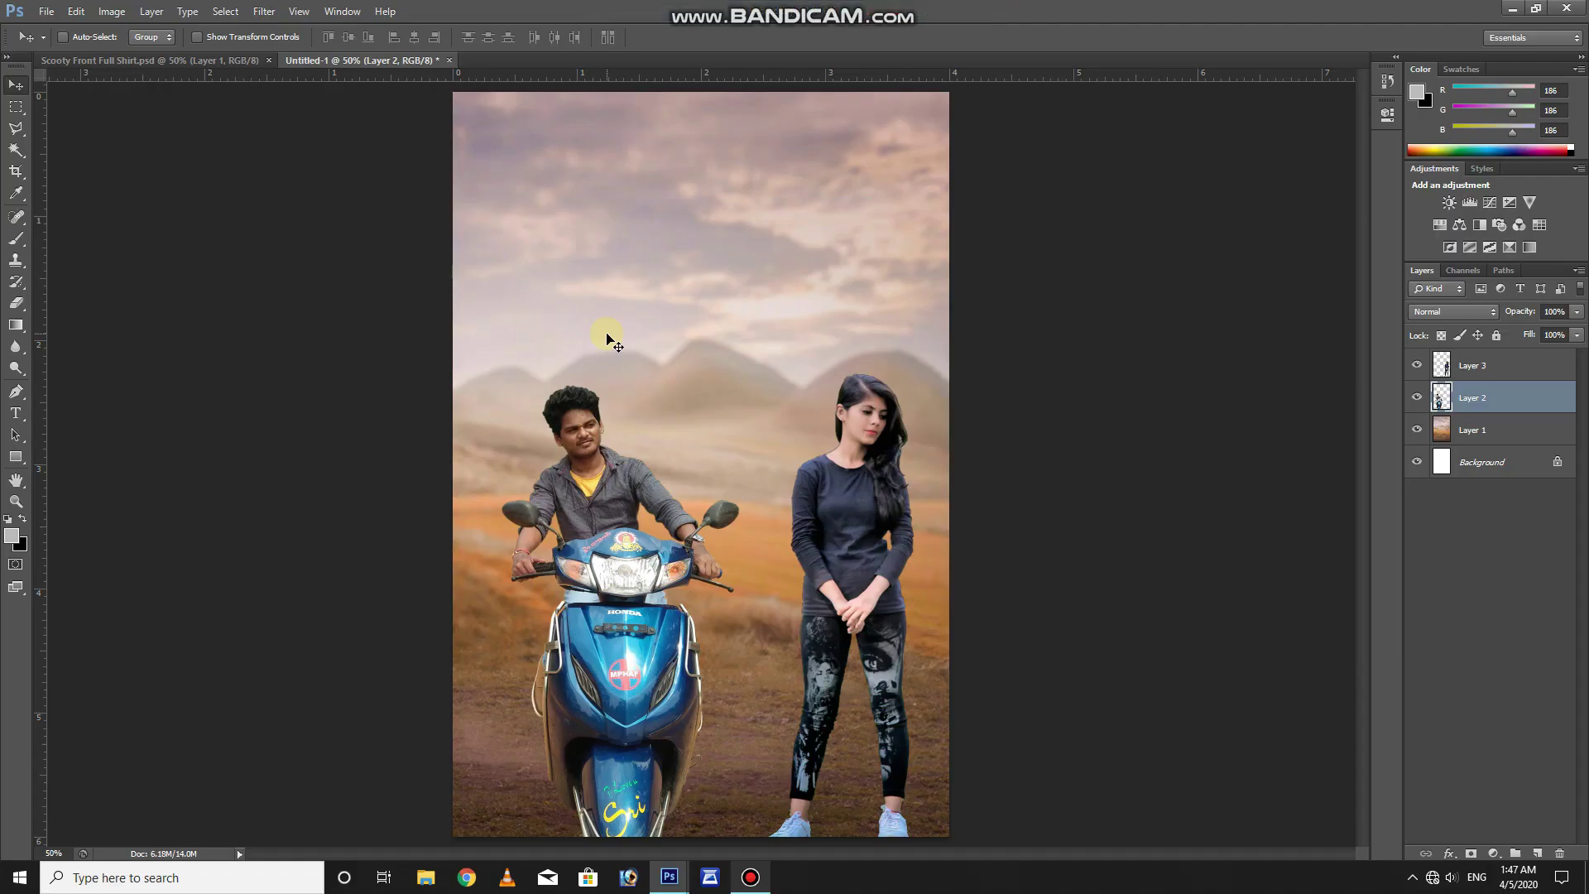
# Enlarge the rider to about 101% and rotate him roughly 2°, then commit.
pyautogui.hotkey('ctrl', 't')
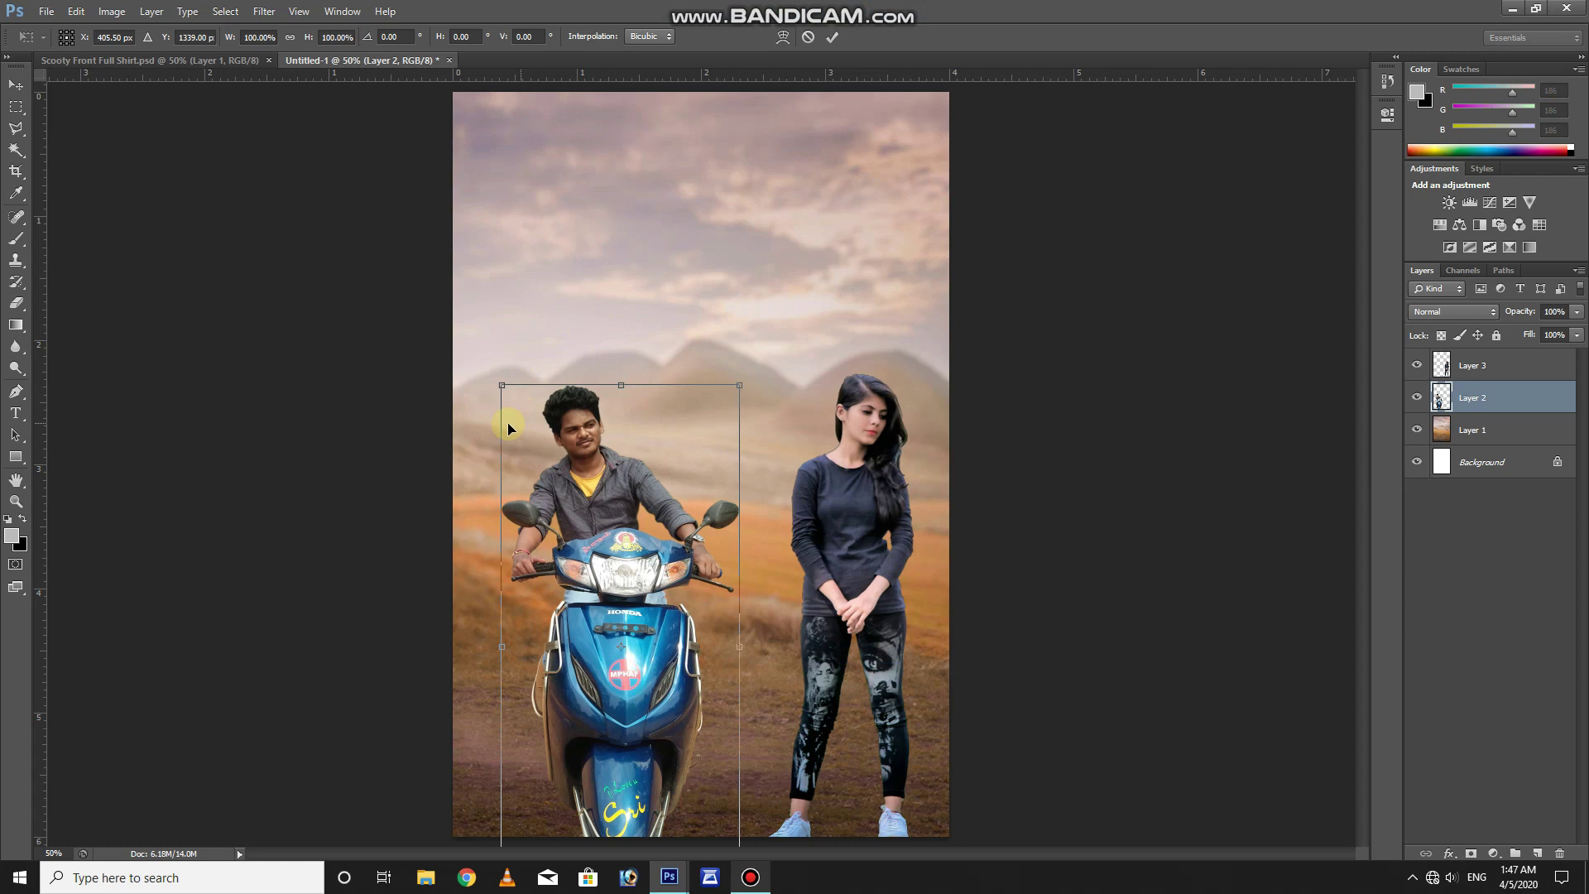
pyautogui.moveTo(500, 385); pyautogui.dragTo(497, 378)
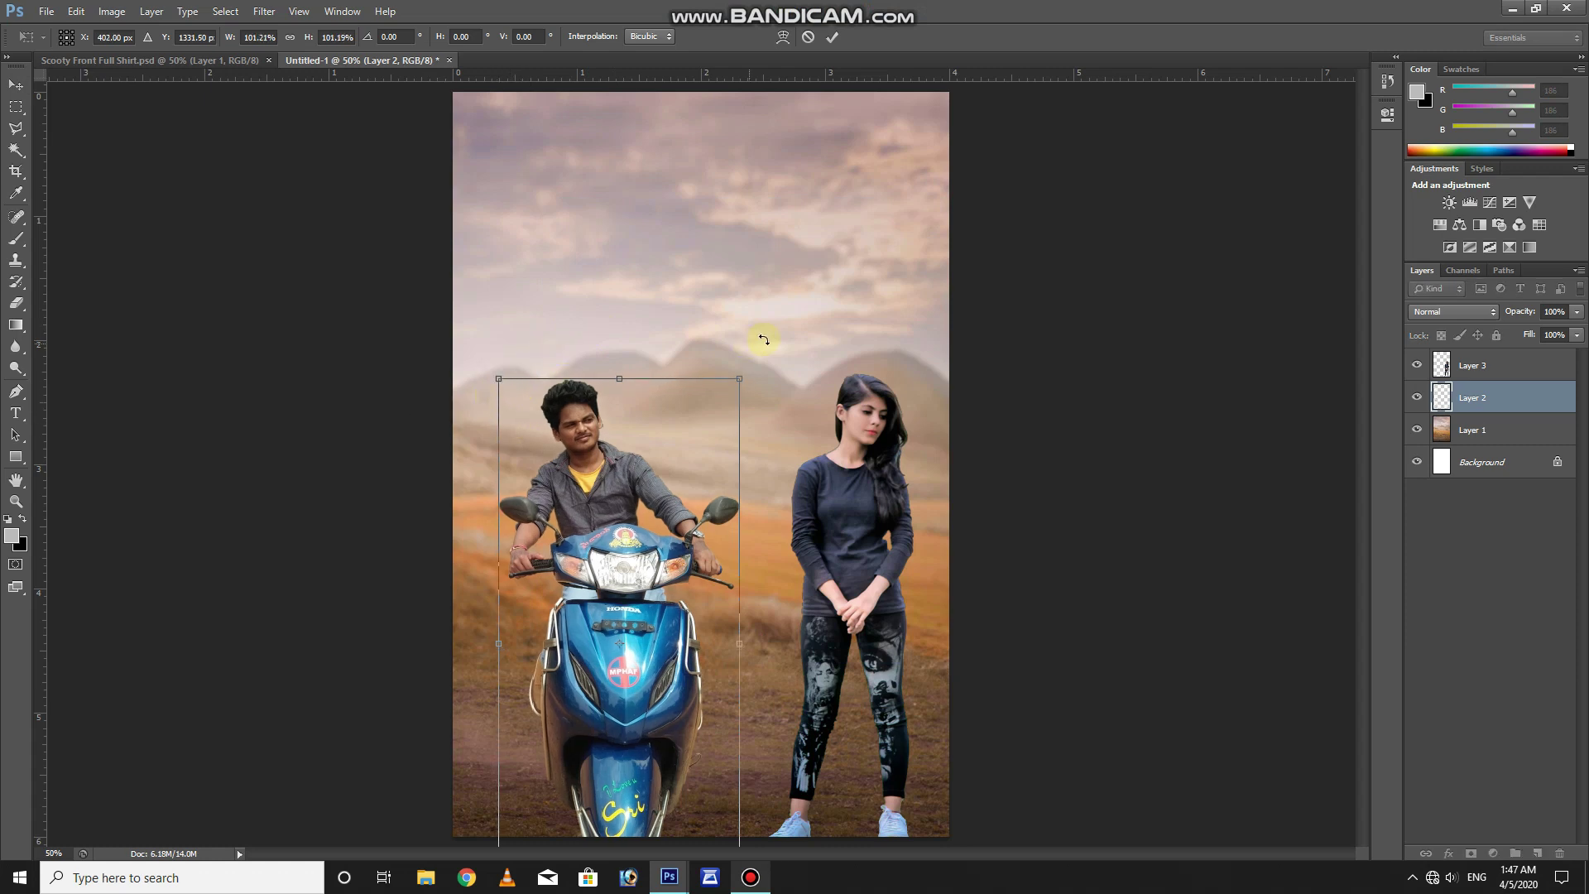
pyautogui.moveTo(768, 340); pyautogui.dragTo(776, 339)
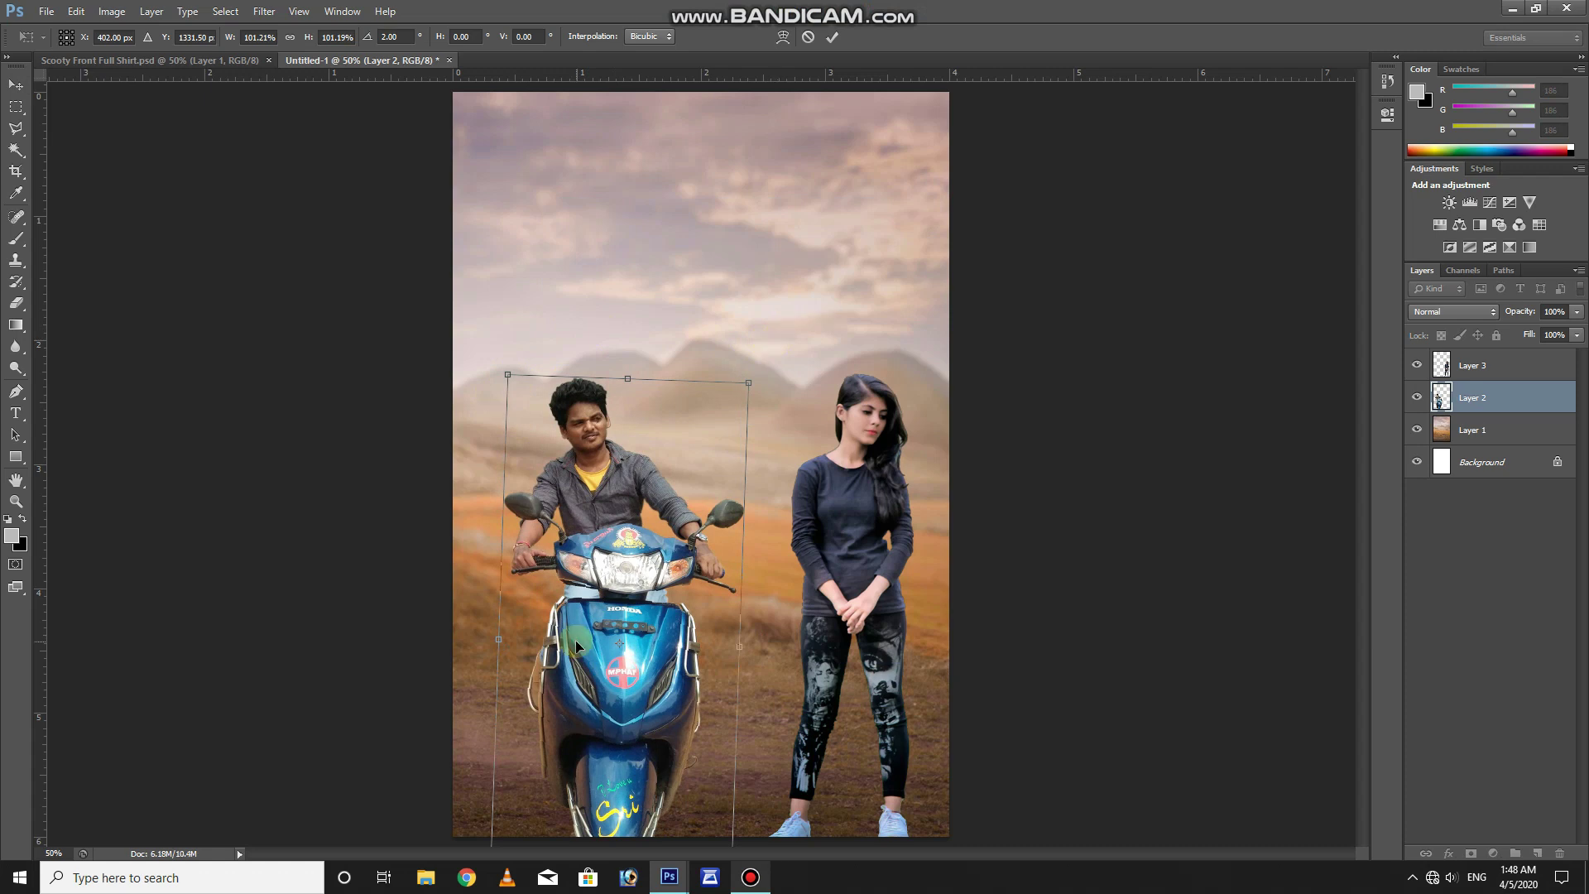
pyautogui.doubleClick(577, 641)
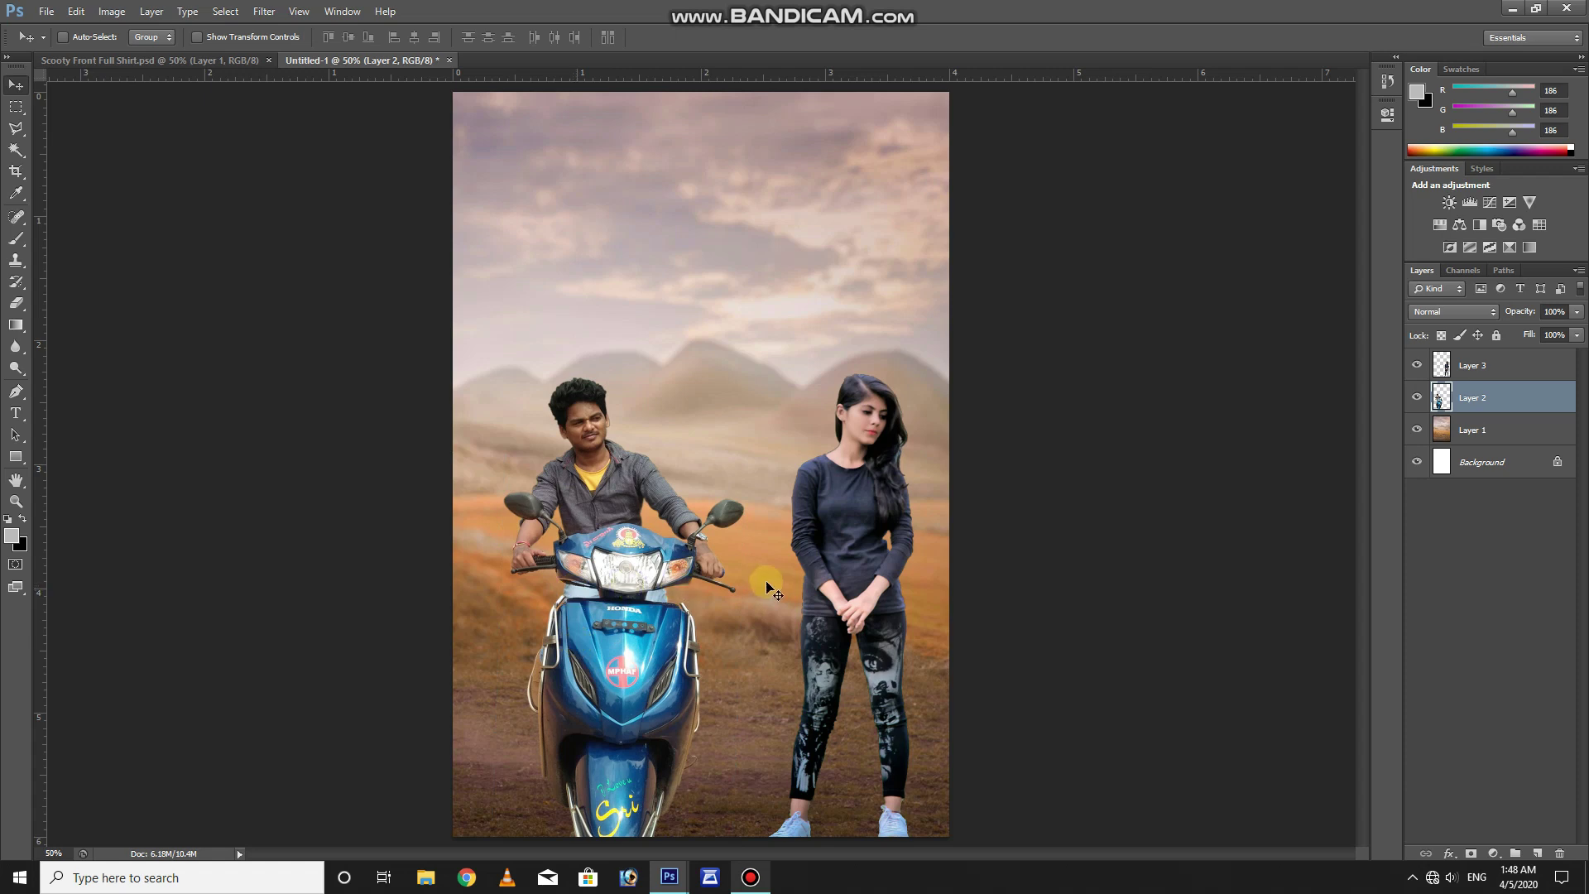
# Select the girl's Layer 3, scale her to about 98% and shift her slightly.
pyautogui.rightClick(857, 528)
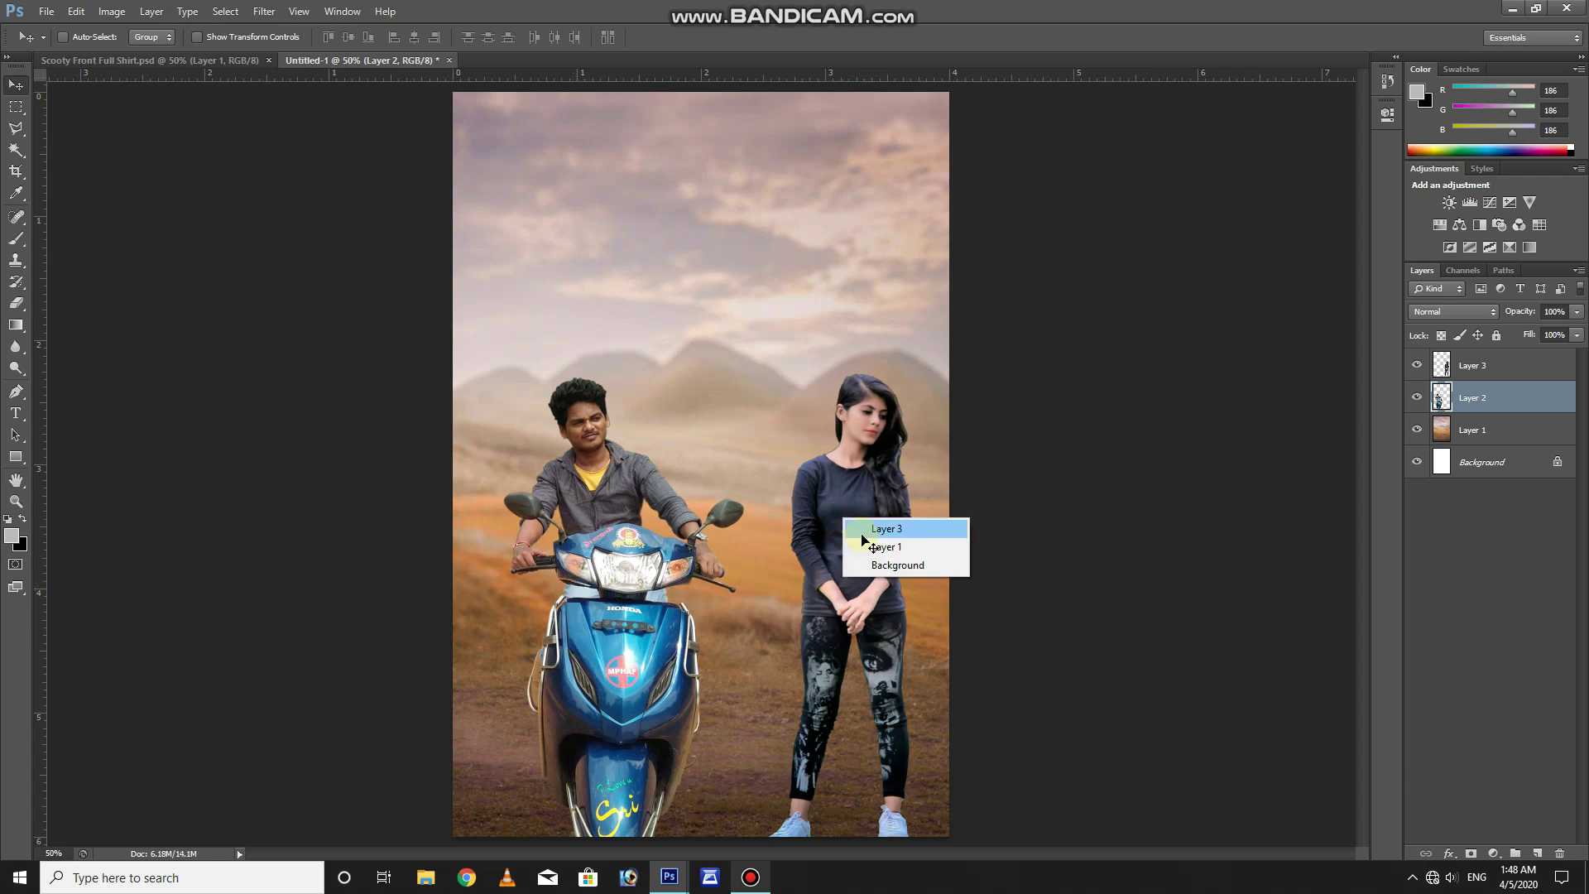
pyautogui.click(862, 536)
pyautogui.hotkey('ctrl', 't')
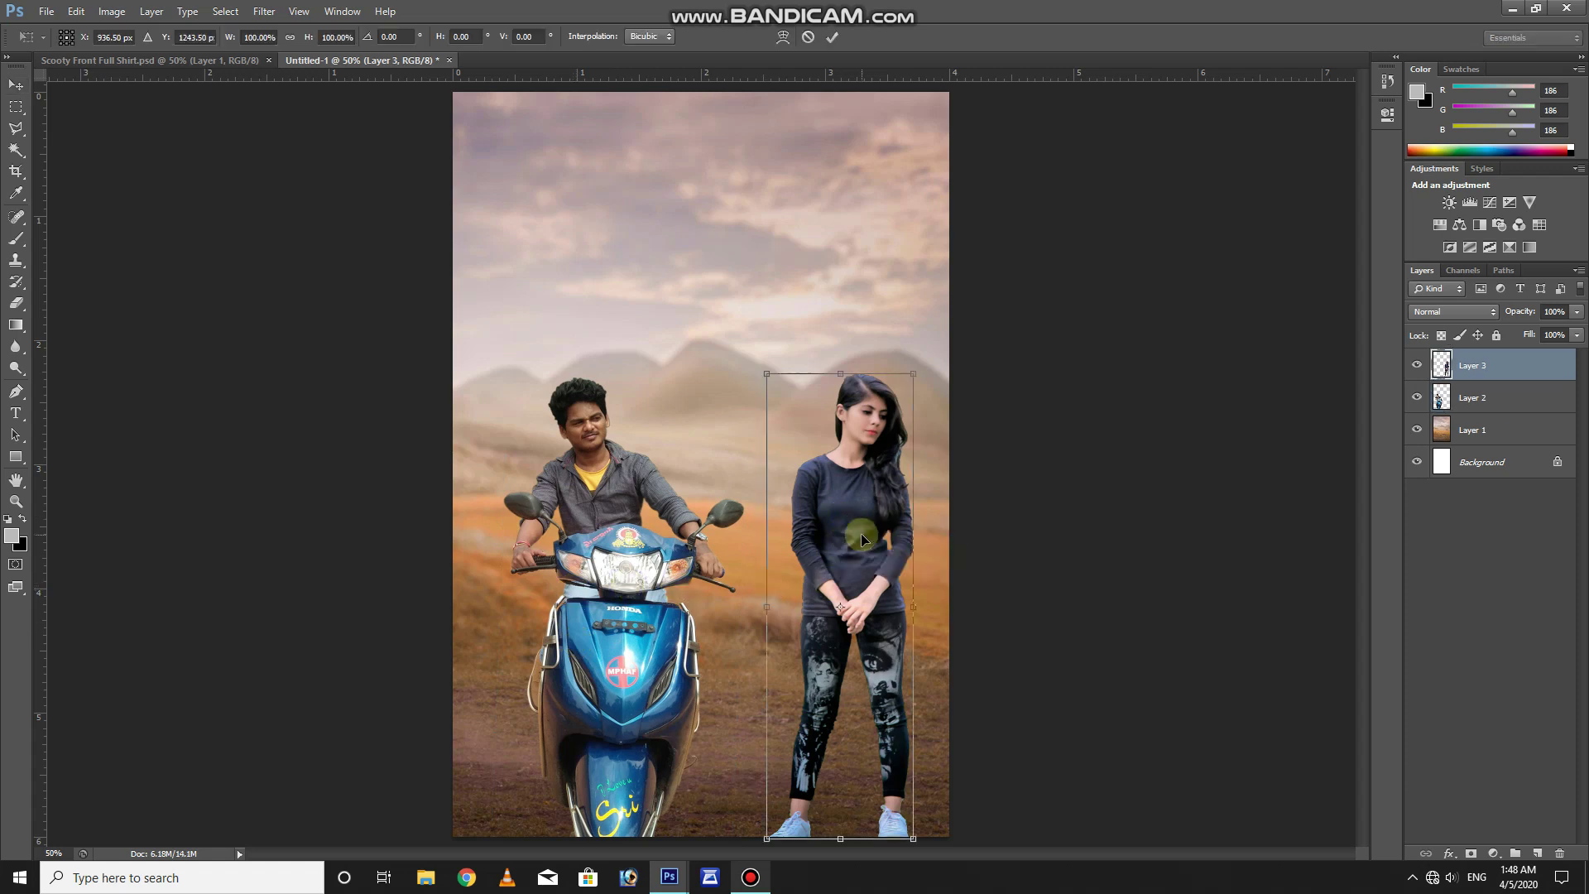
pyautogui.moveTo(755, 382); pyautogui.dragTo(776, 391)
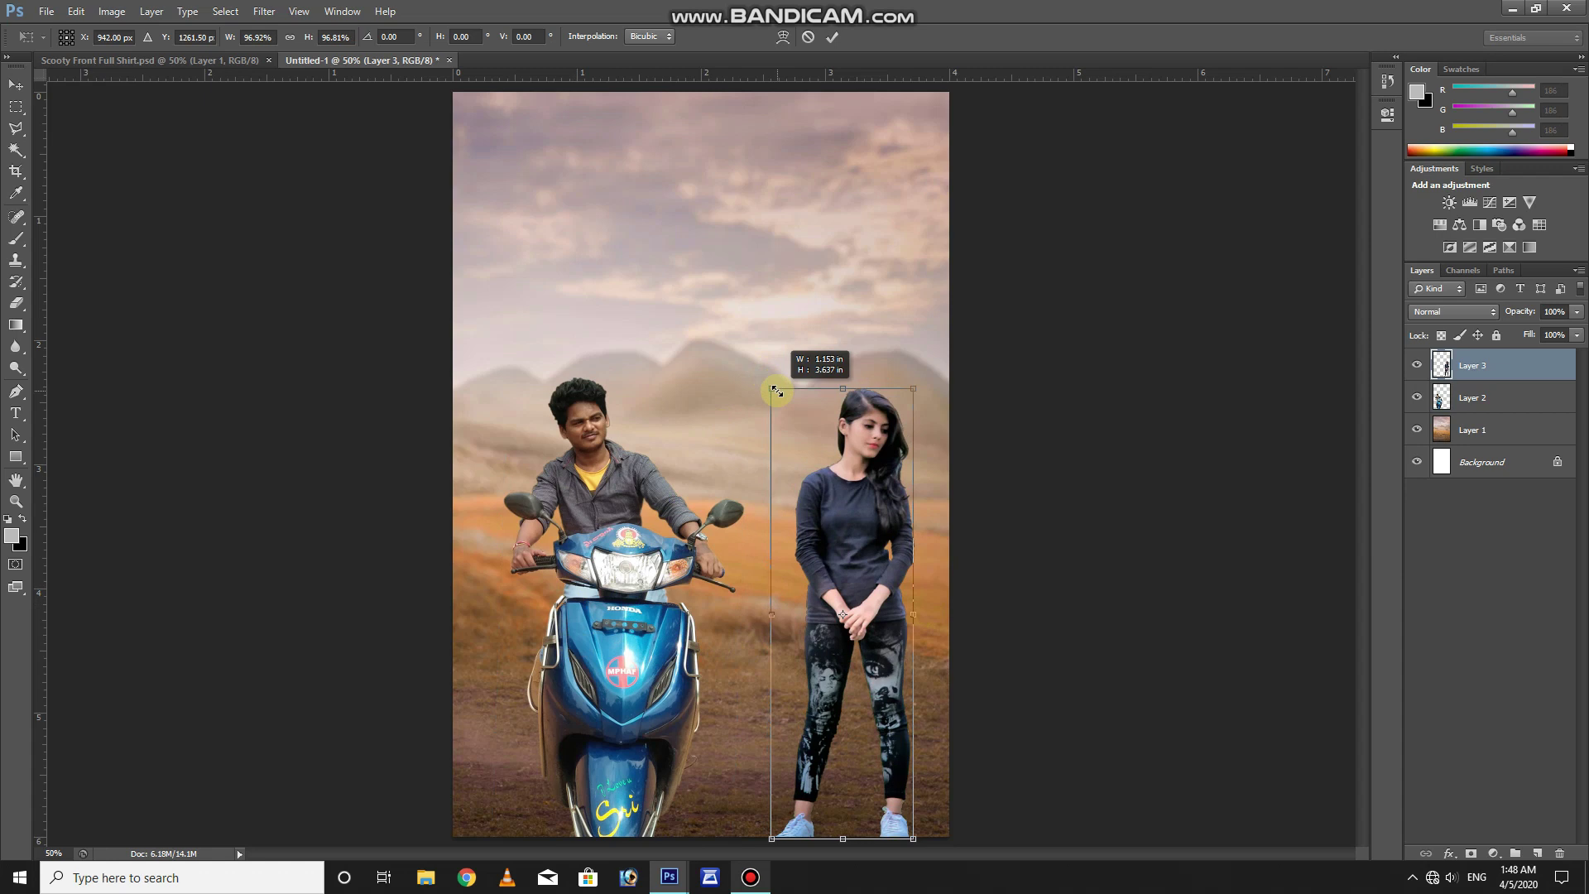
pyautogui.moveTo(775, 389); pyautogui.dragTo(774, 385)
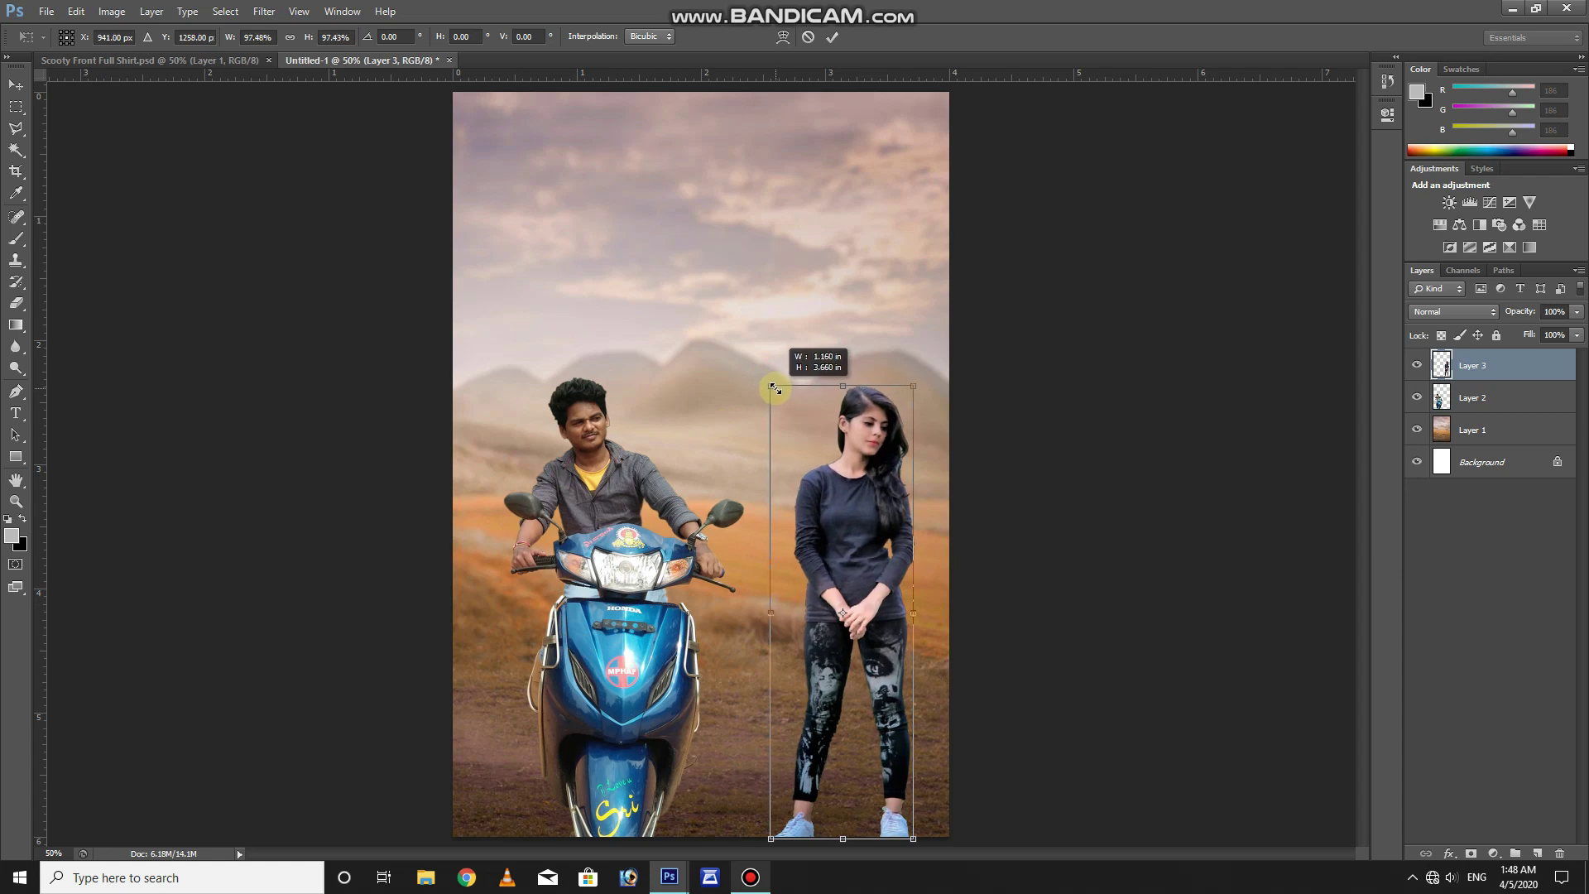
pyautogui.moveTo(861, 517); pyautogui.dragTo(864, 512)
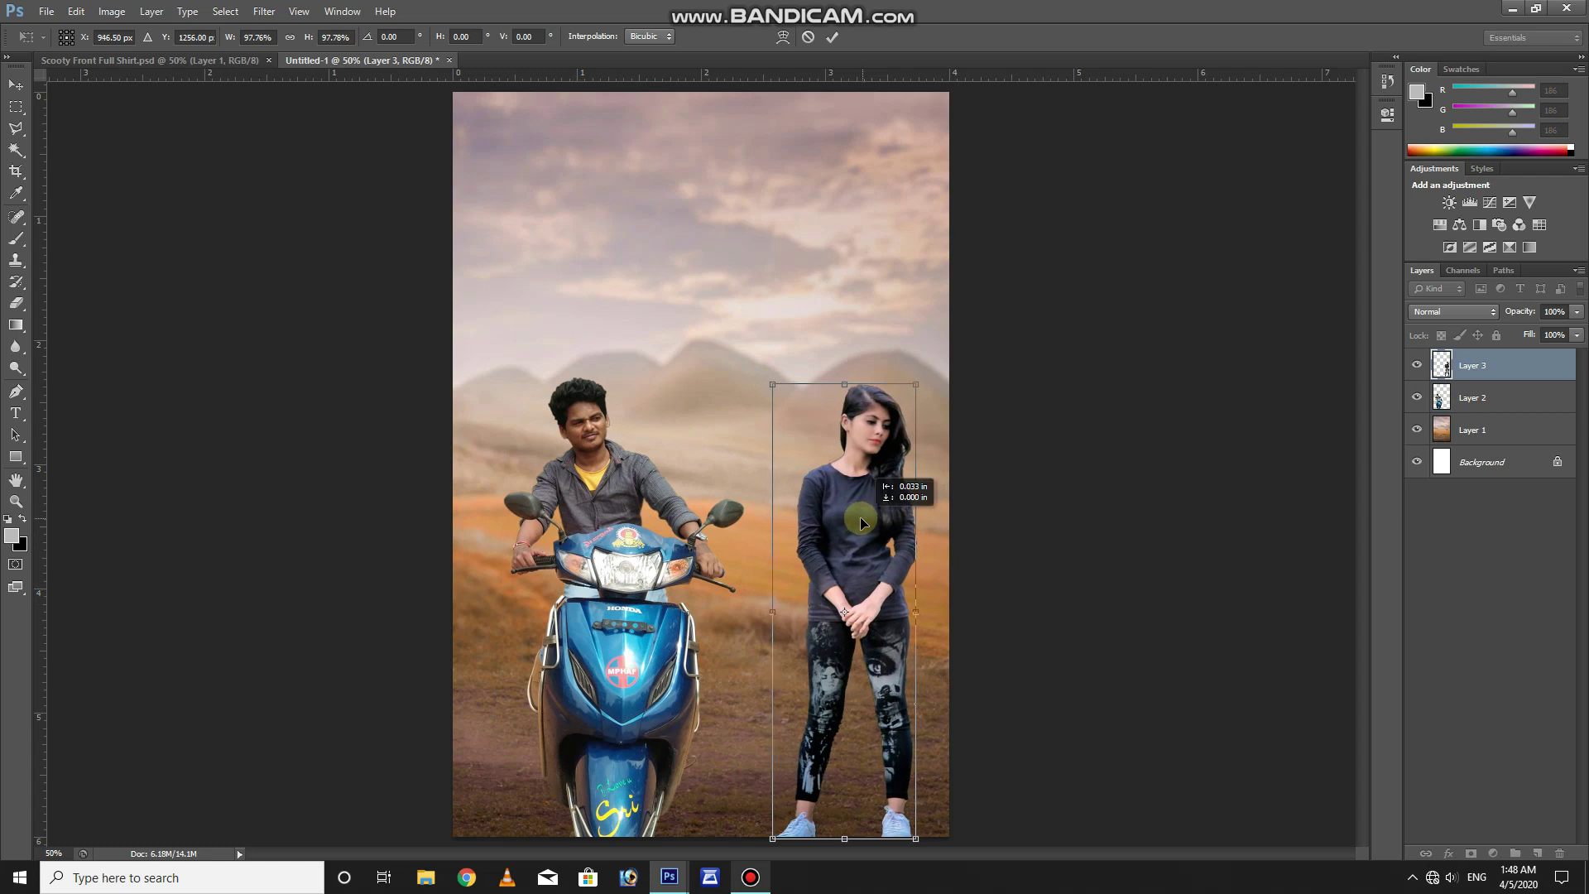
pyautogui.press('Return')
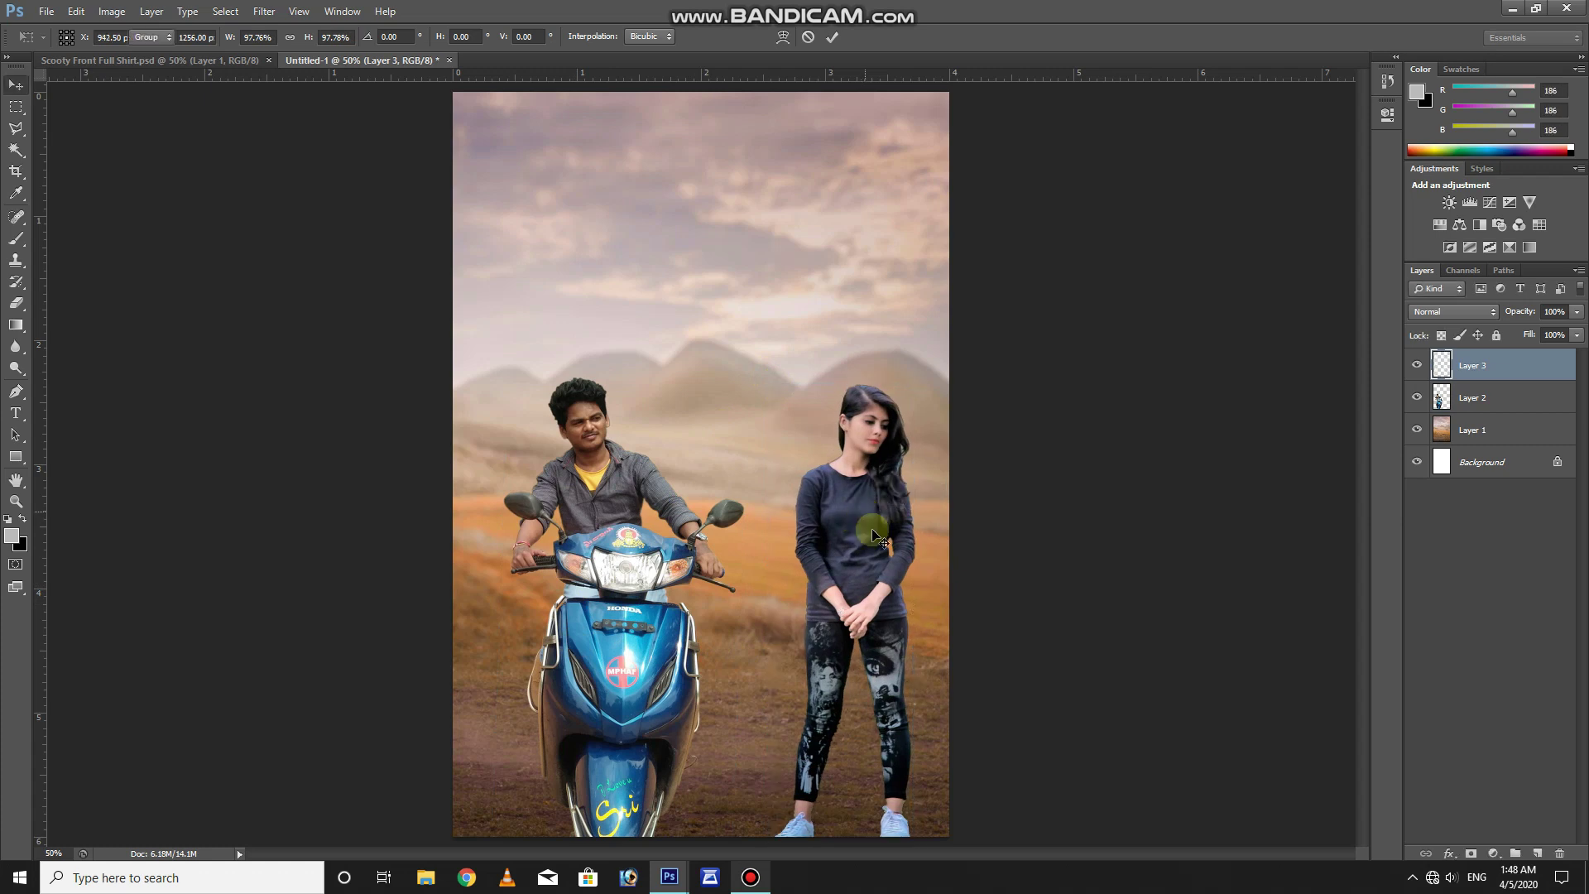
# Nudge the girl a few pixels left, then select the rider's Layer 2.
pyautogui.rightClick(849, 568)
pyautogui.click(848, 571)
pyautogui.moveTo(854, 571); pyautogui.dragTo(843, 571)
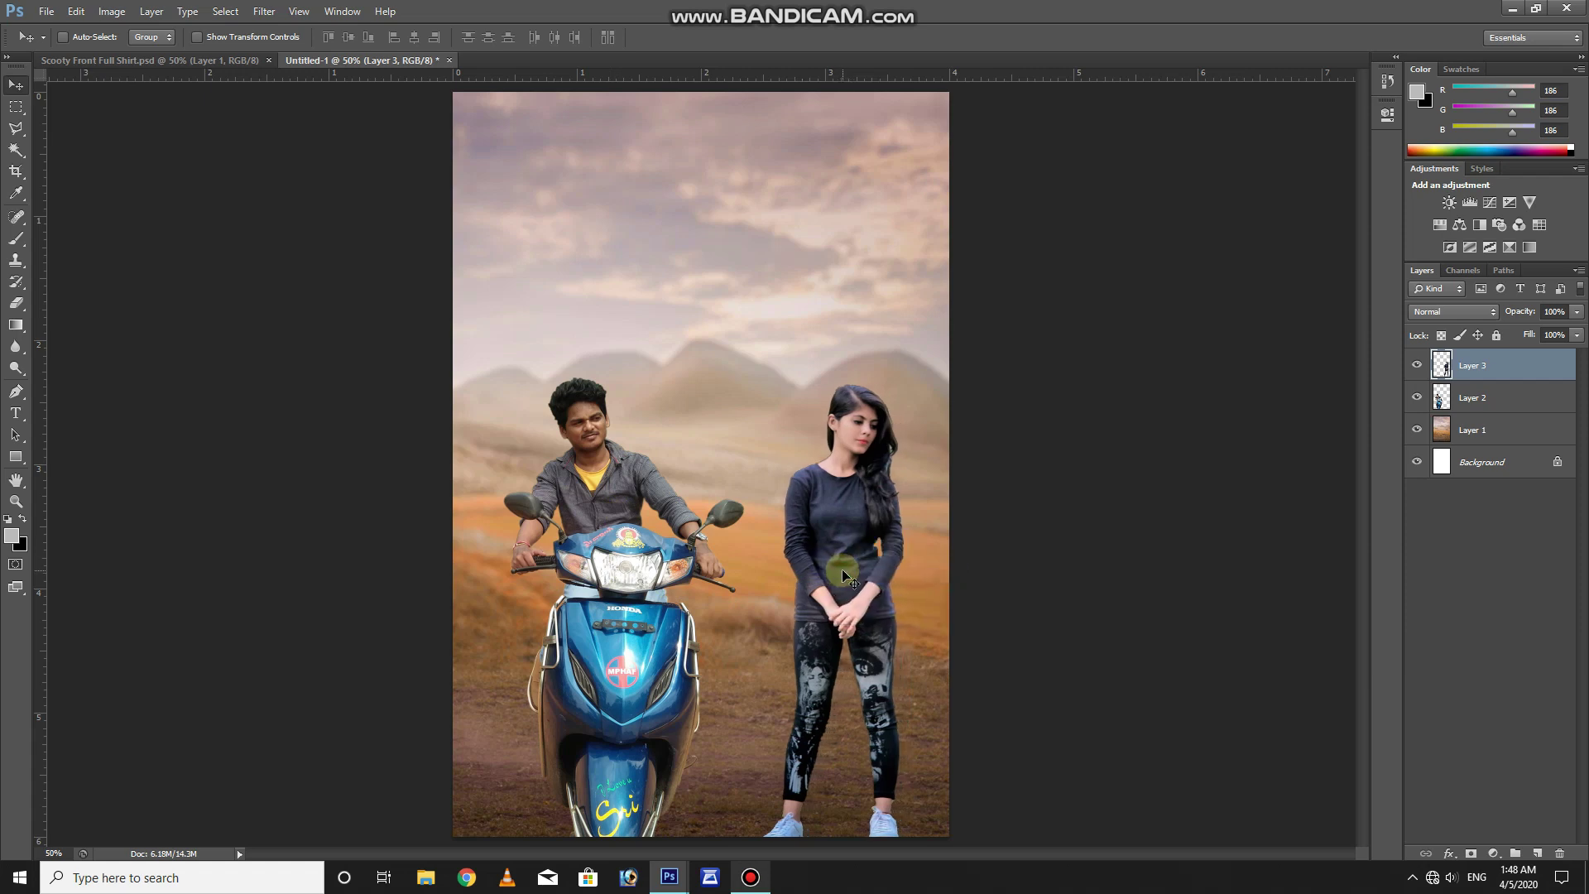
pyautogui.rightClick(618, 671)
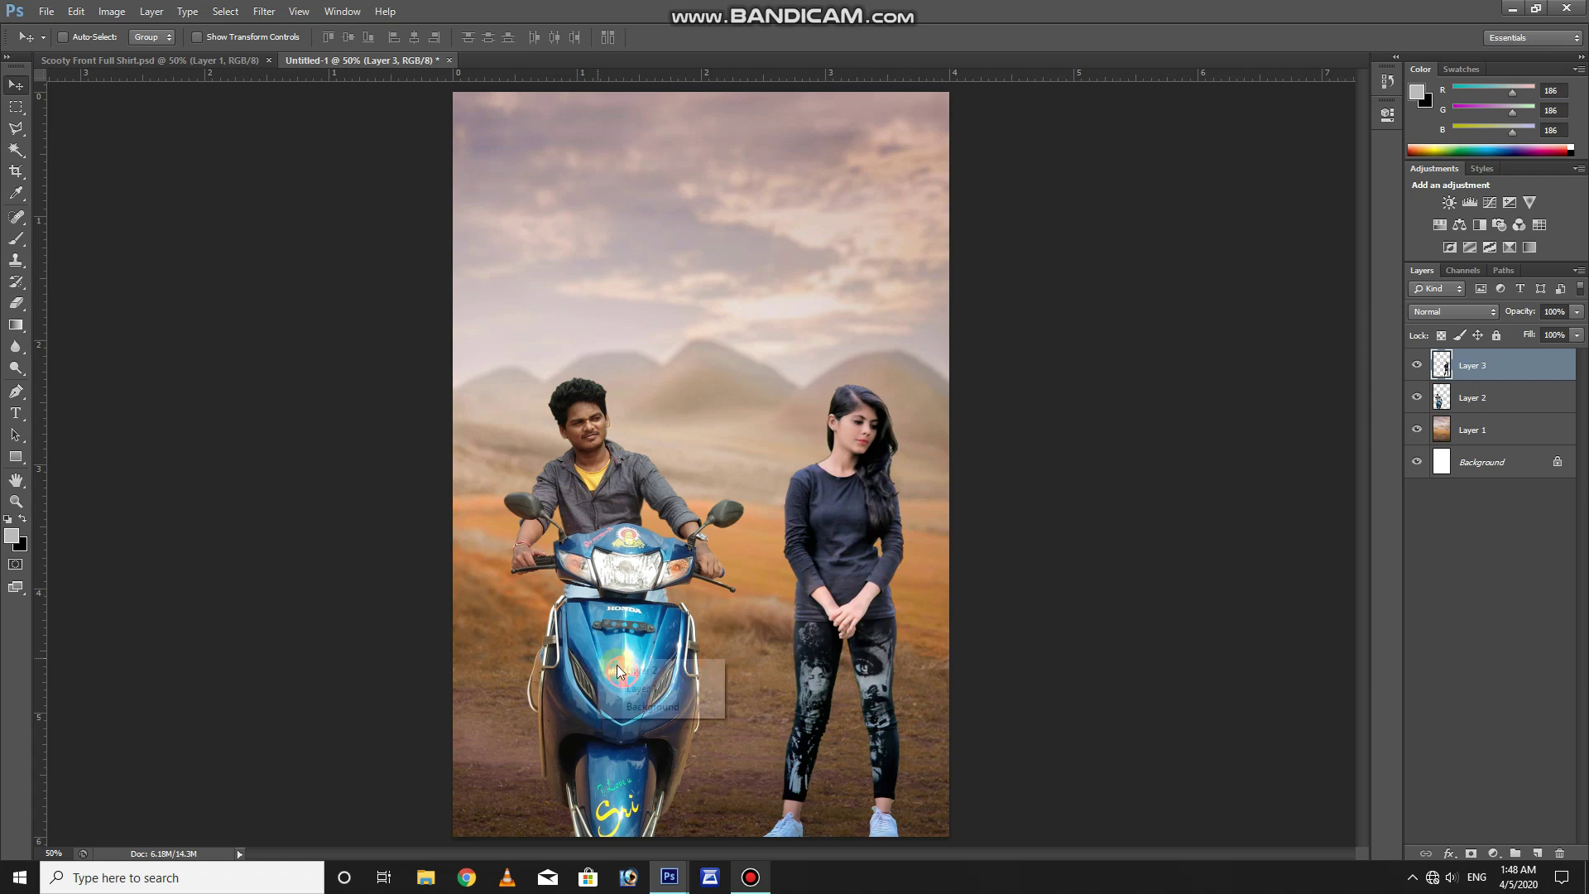
pyautogui.click(621, 672)
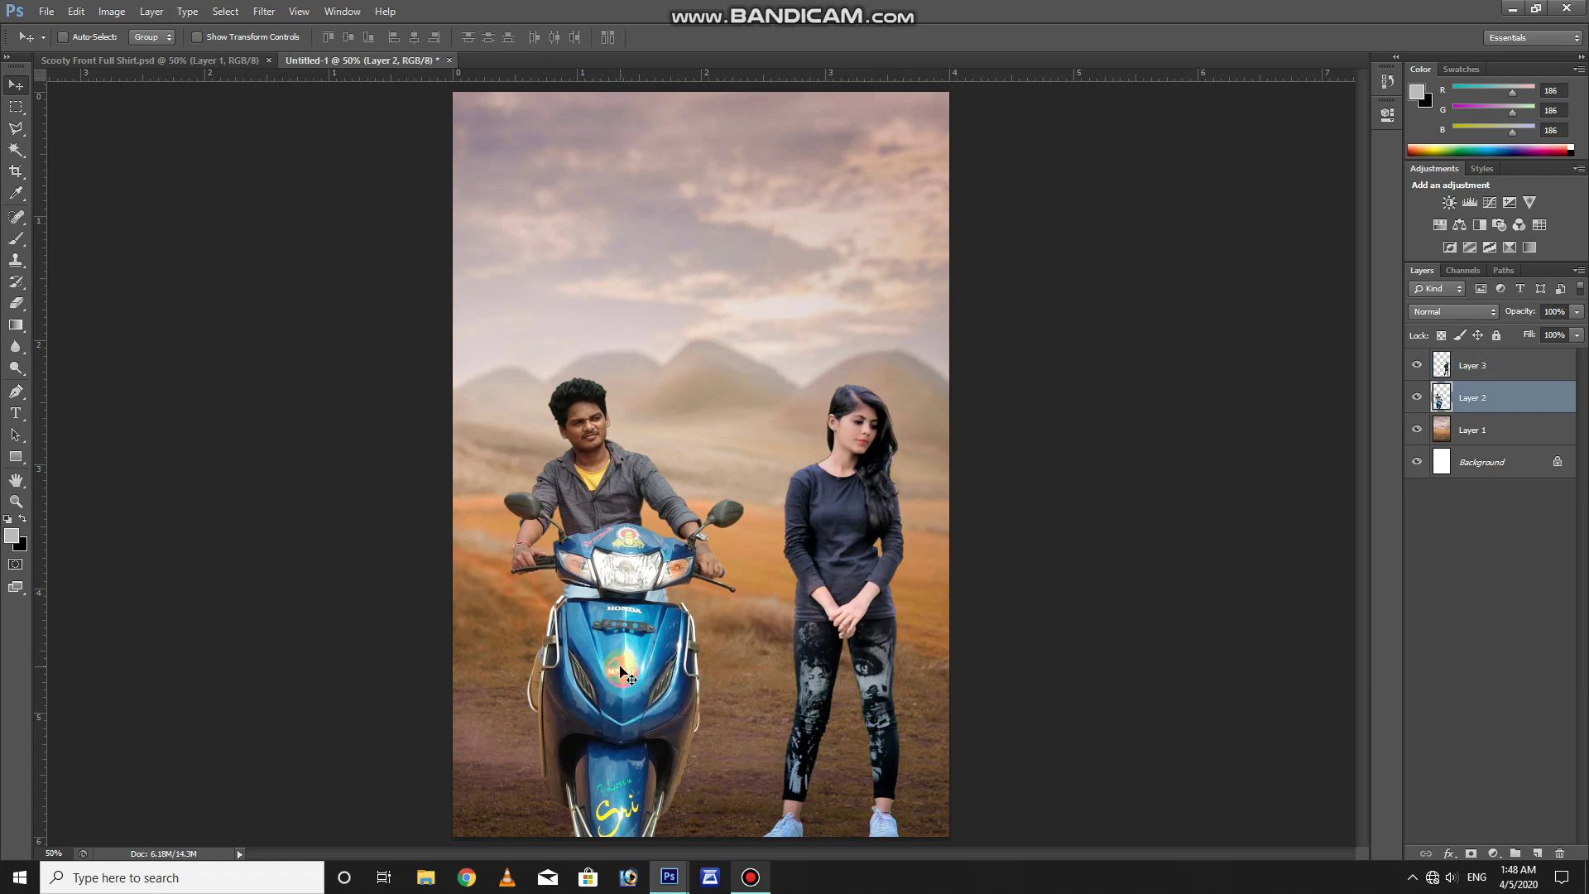
# Drag the rider slightly left and up, then zoom the view to 100%.
pyautogui.moveTo(618, 671); pyautogui.dragTo(613, 669)
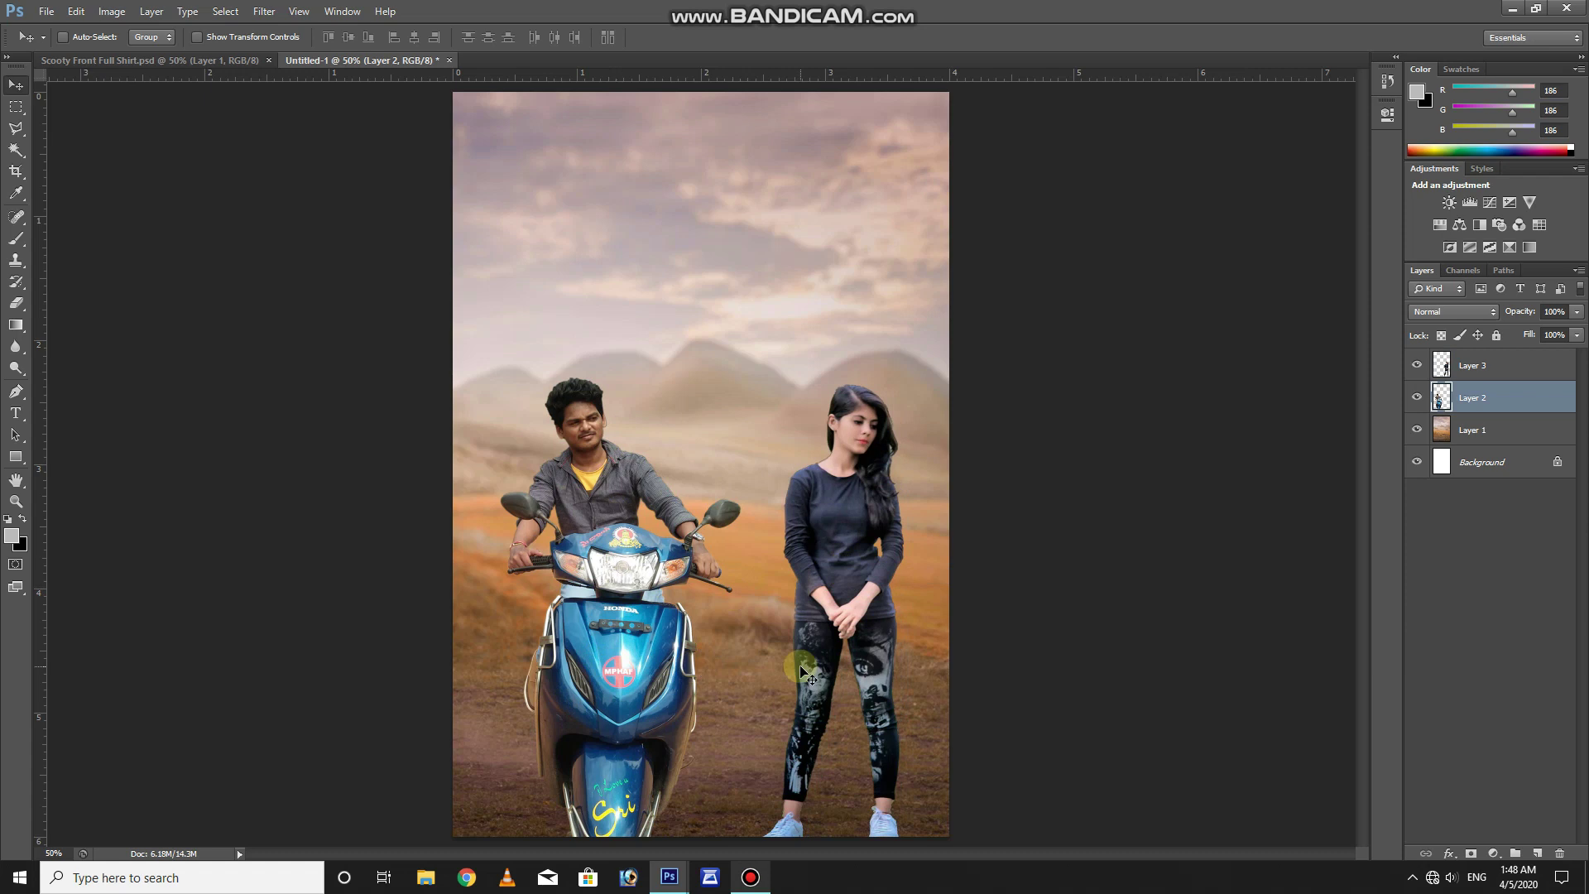
pyautogui.hotkey('ctrl', '+')
pyautogui.hotkey('ctrl', '+')
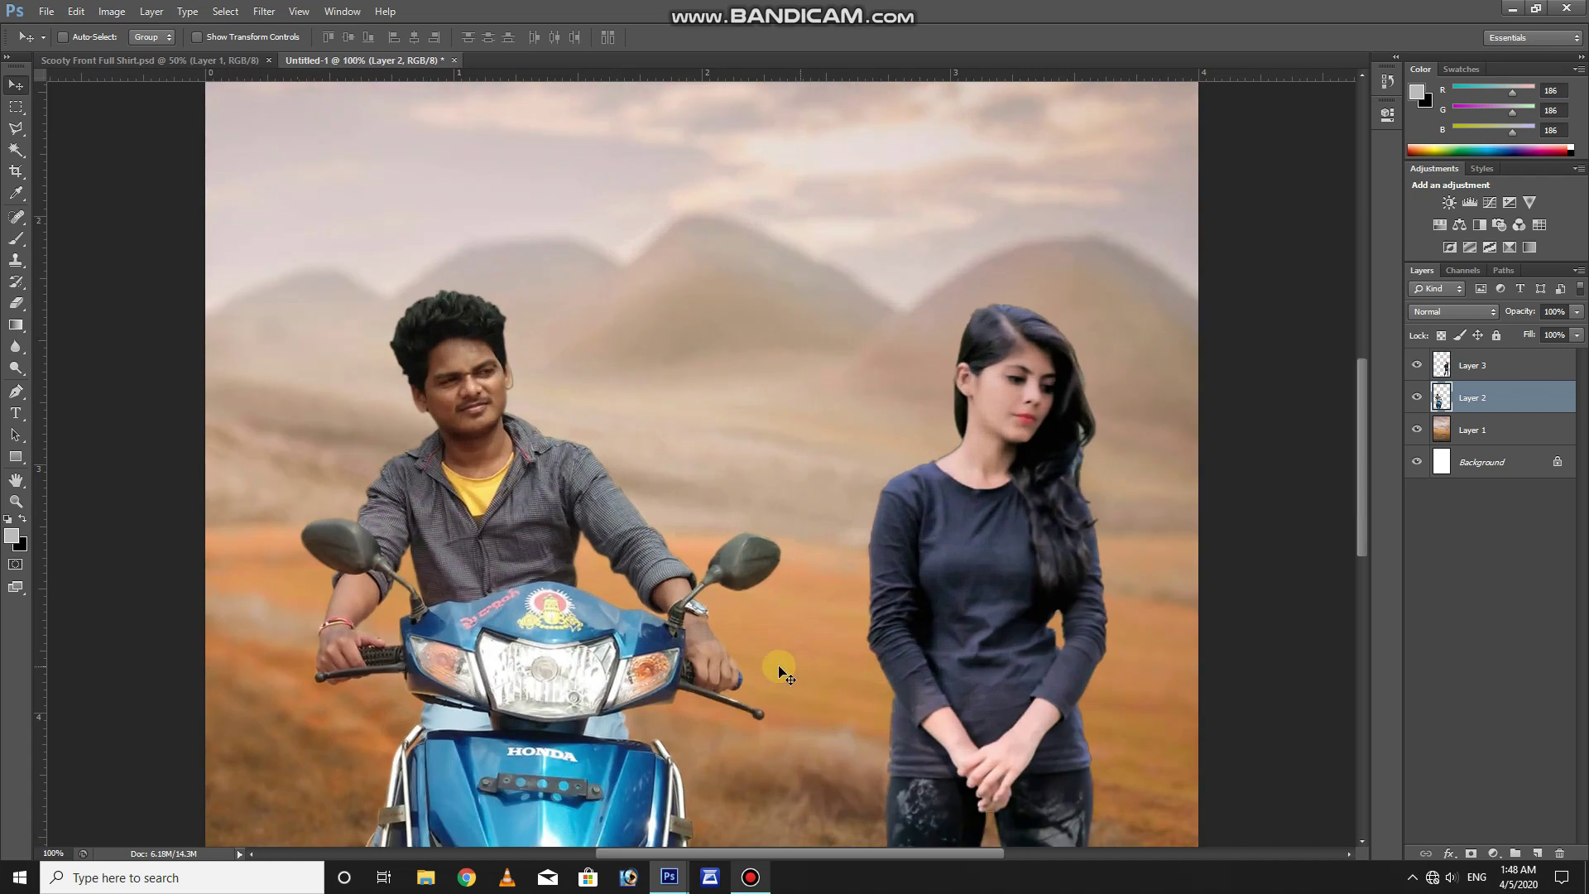
pyautogui.scroll(-2, 776, 625)
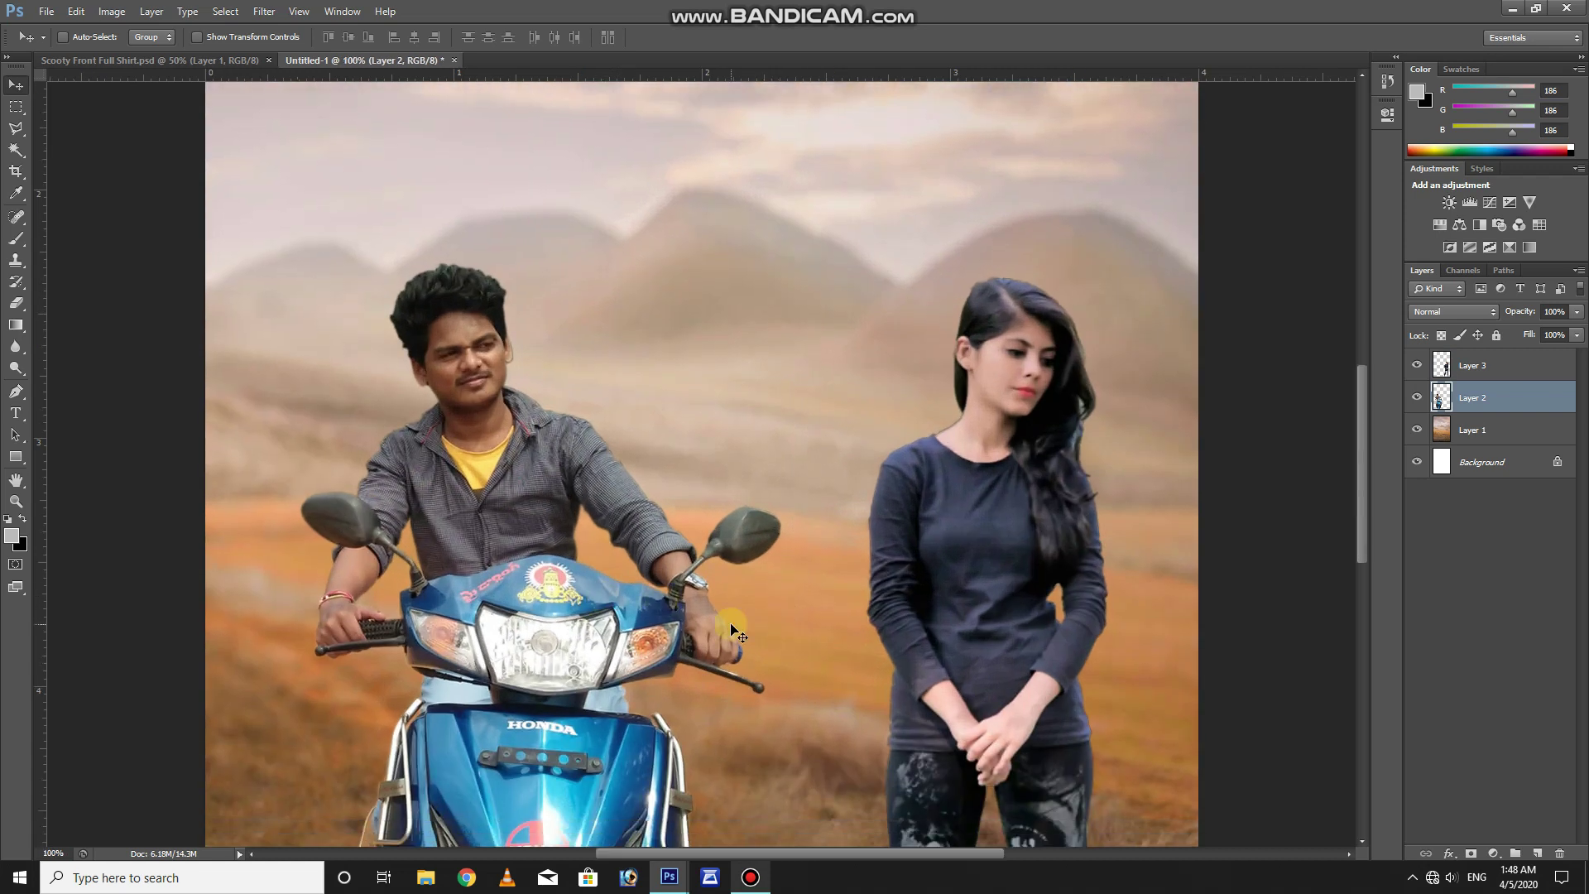
pyautogui.scroll(-1, 672, 617)
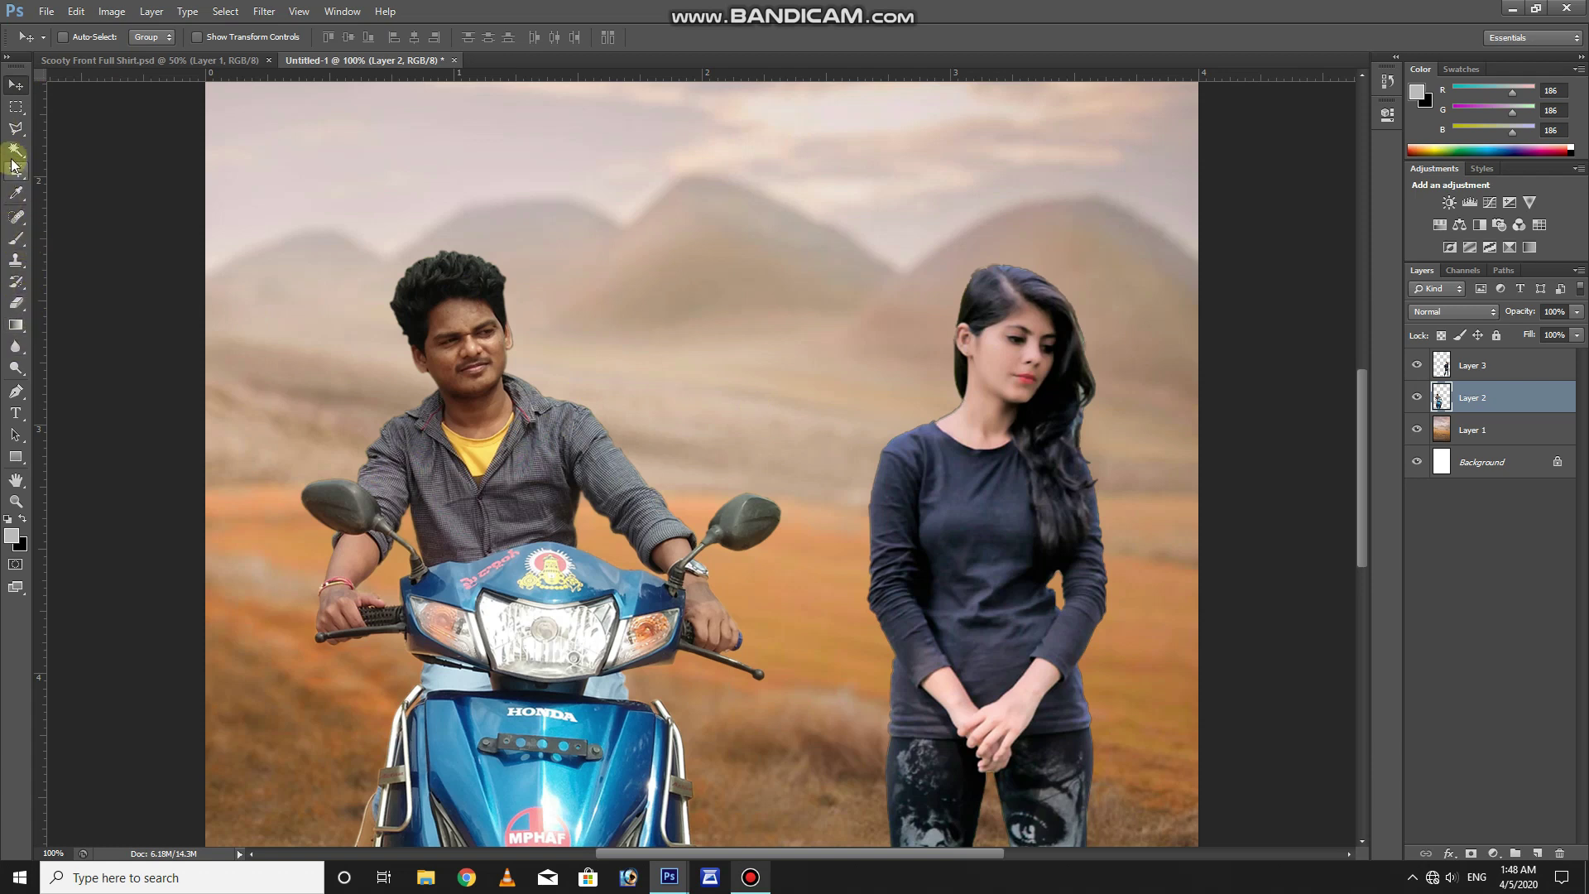
# Pick the Spot Healing Brush at size 9 and zoom in on the rider's face.
pyautogui.click(18, 218)
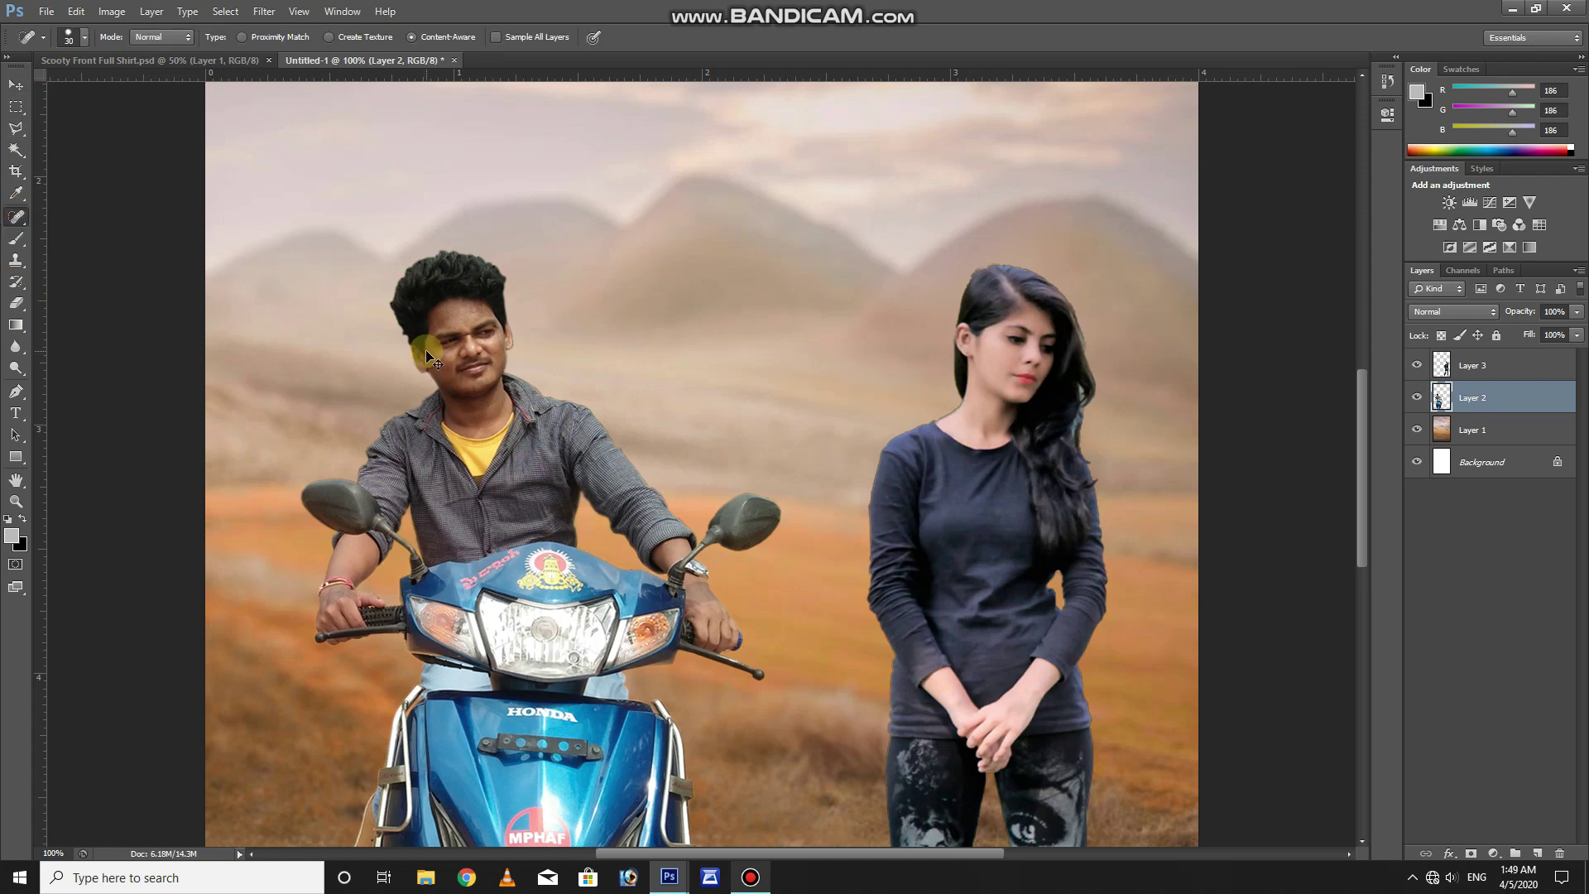
pyautogui.scroll(1, 429, 357)
pyautogui.scroll(2, 425, 351)
pyautogui.scroll(1, 610, 376)
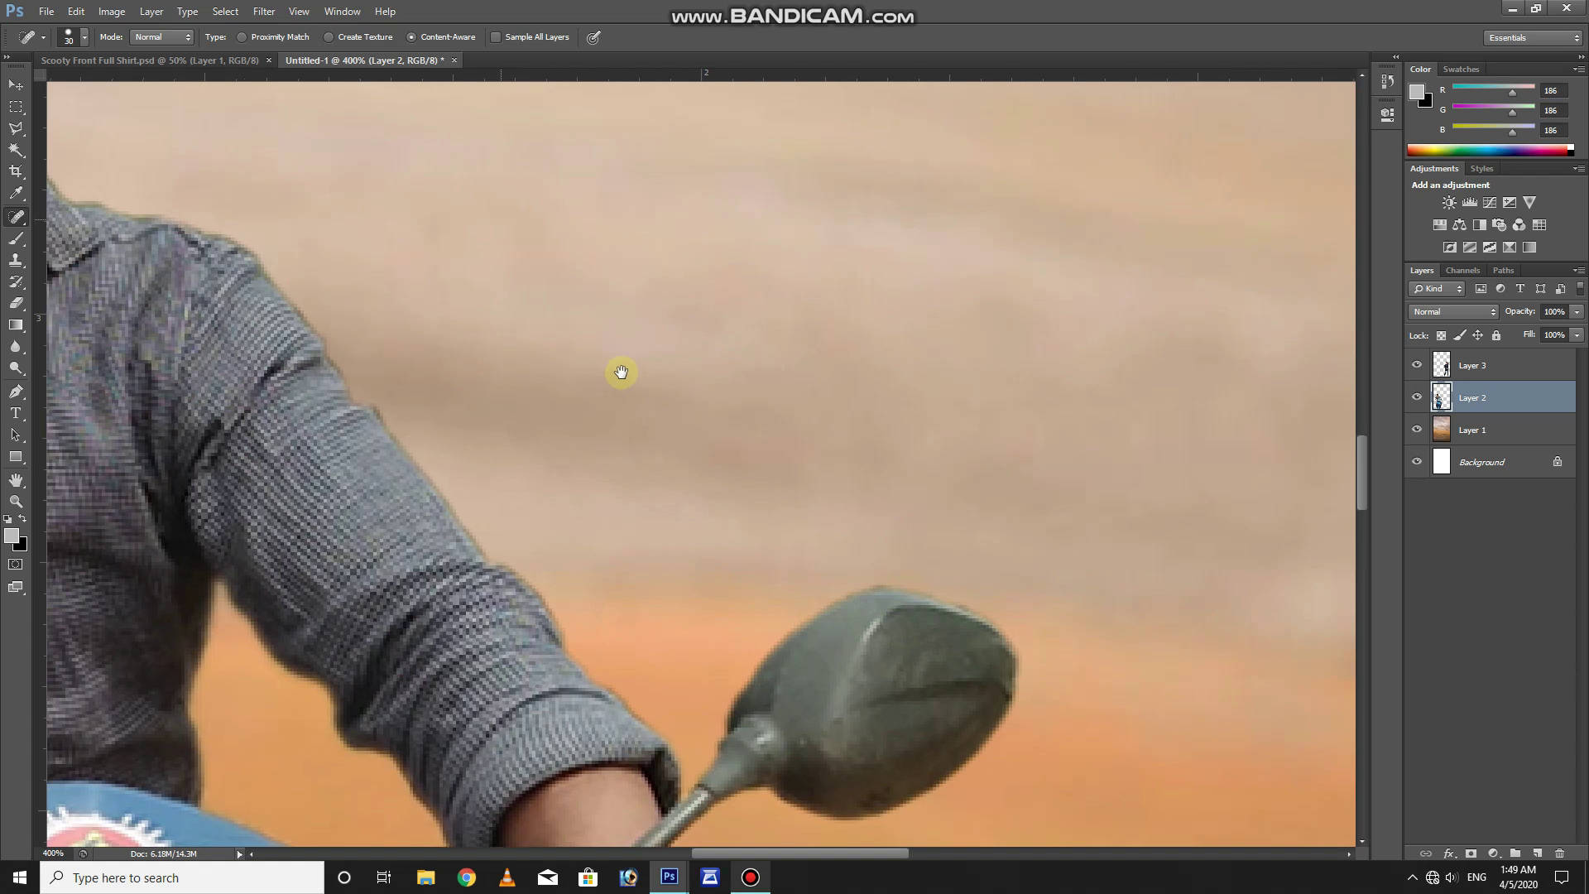
pyautogui.scroll(-2, 621, 372)
pyautogui.scroll(2, 624, 369)
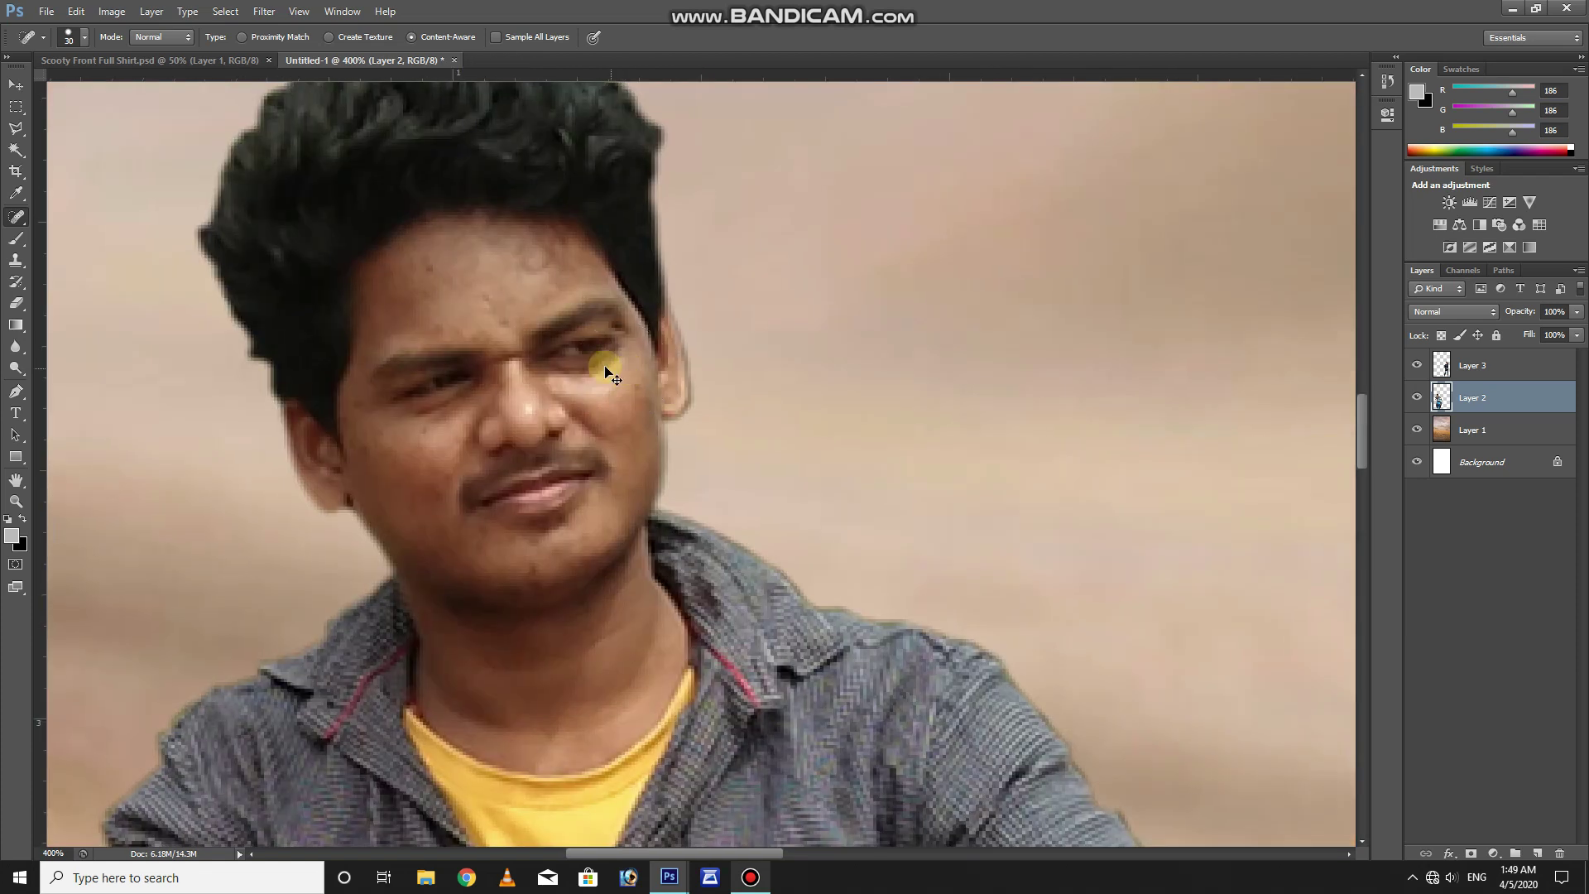
pyautogui.scroll(1, 610, 376)
pyautogui.press('[')
pyautogui.press('[')
pyautogui.press('[')
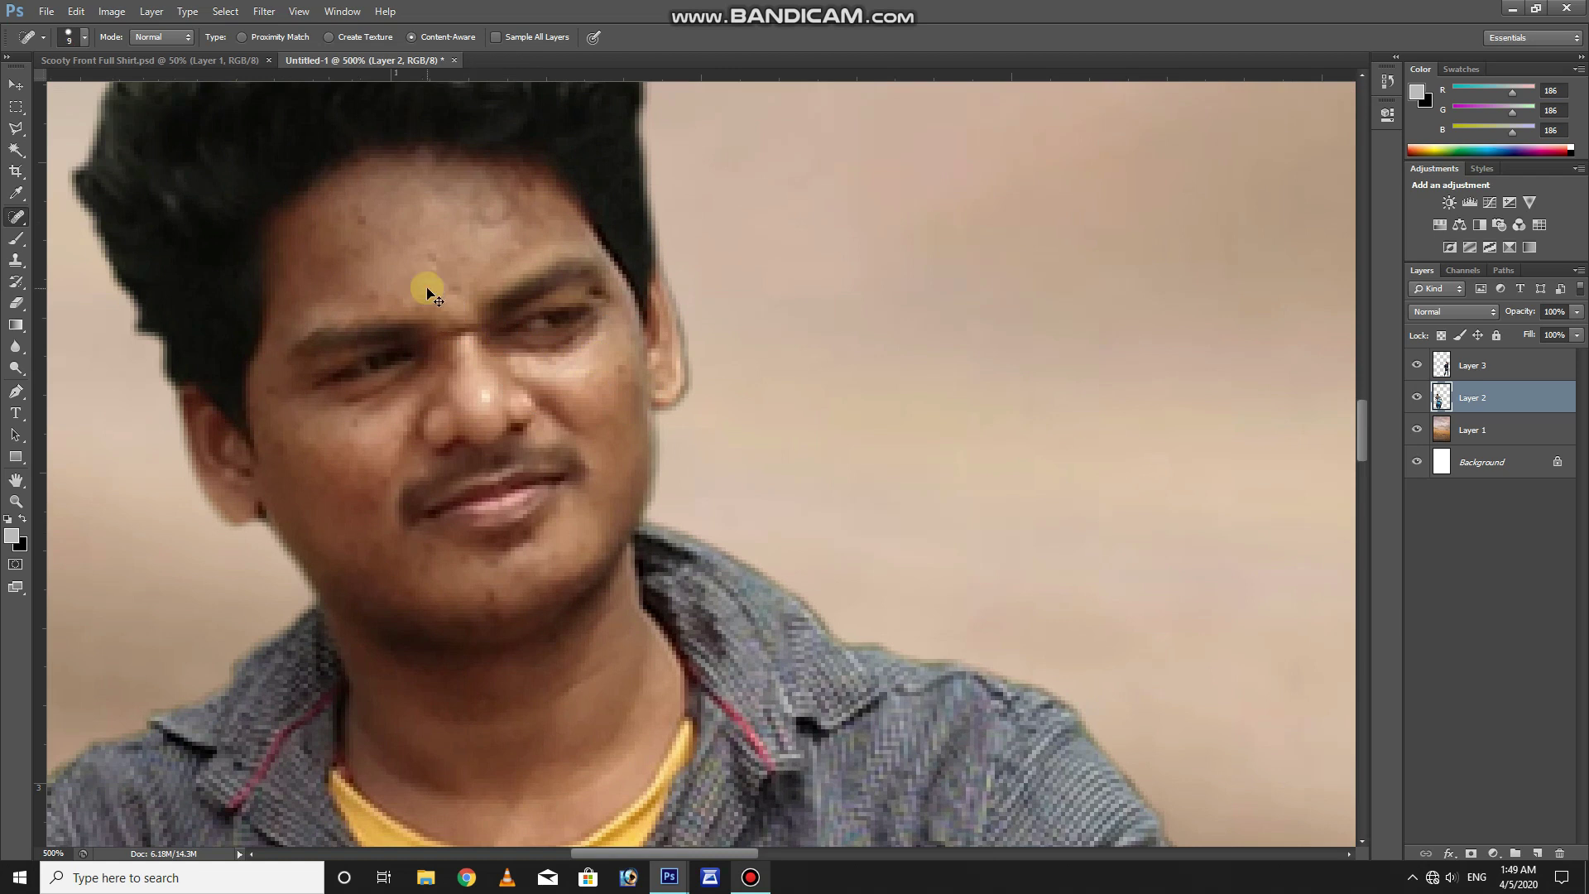
pyautogui.scroll(1, 430, 298)
pyautogui.scroll(-1, 444, 313)
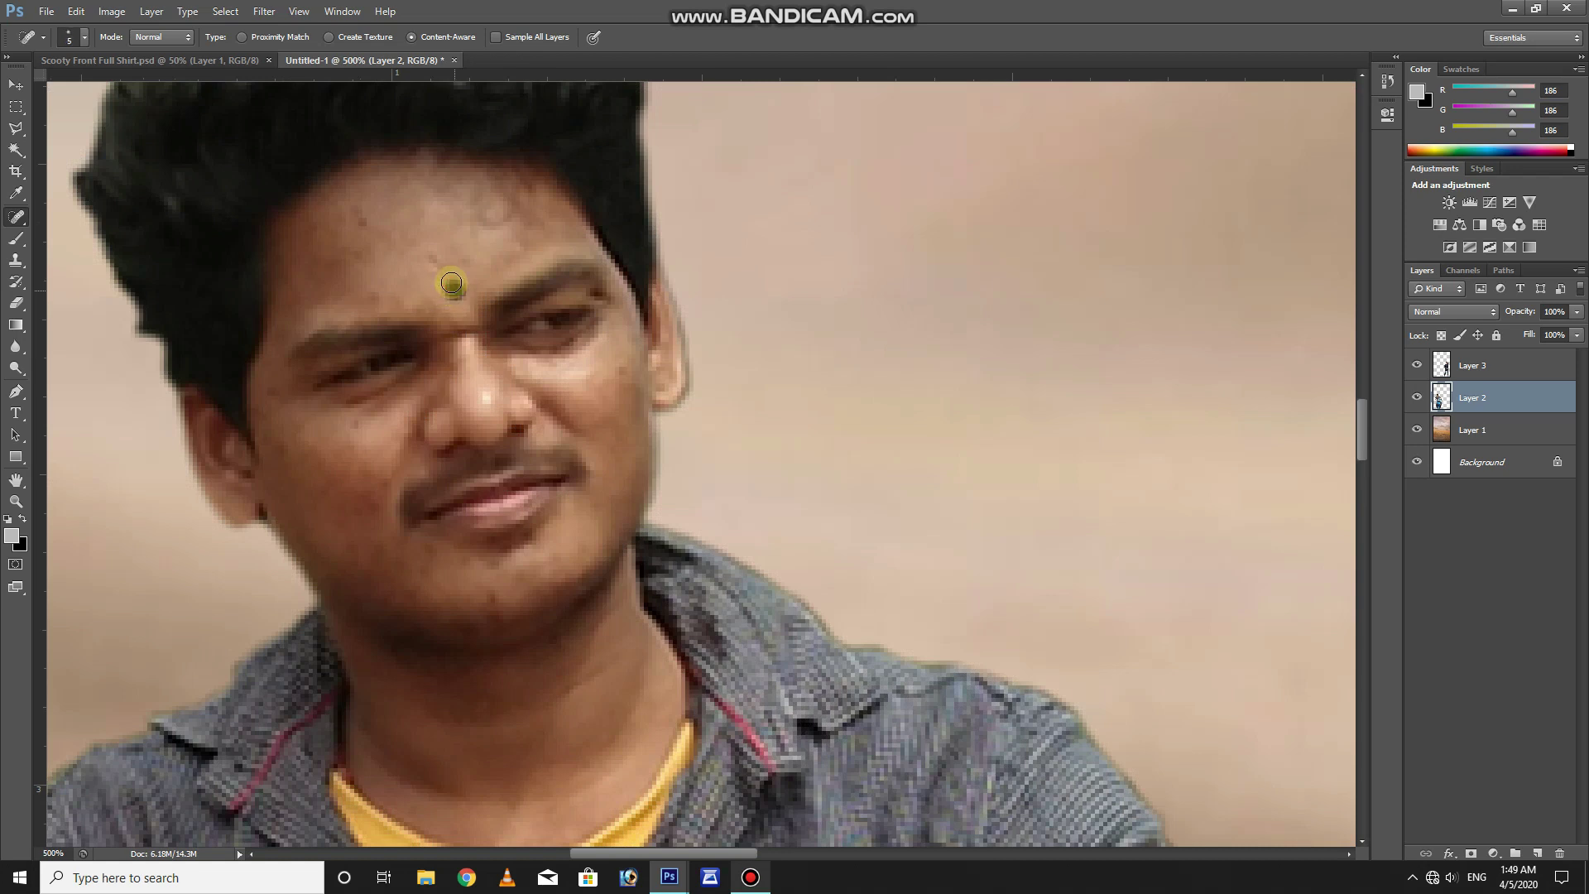
# Heal the blemishes across the rider's forehead, brow, chin and cheeks.
pyautogui.click(438, 267)
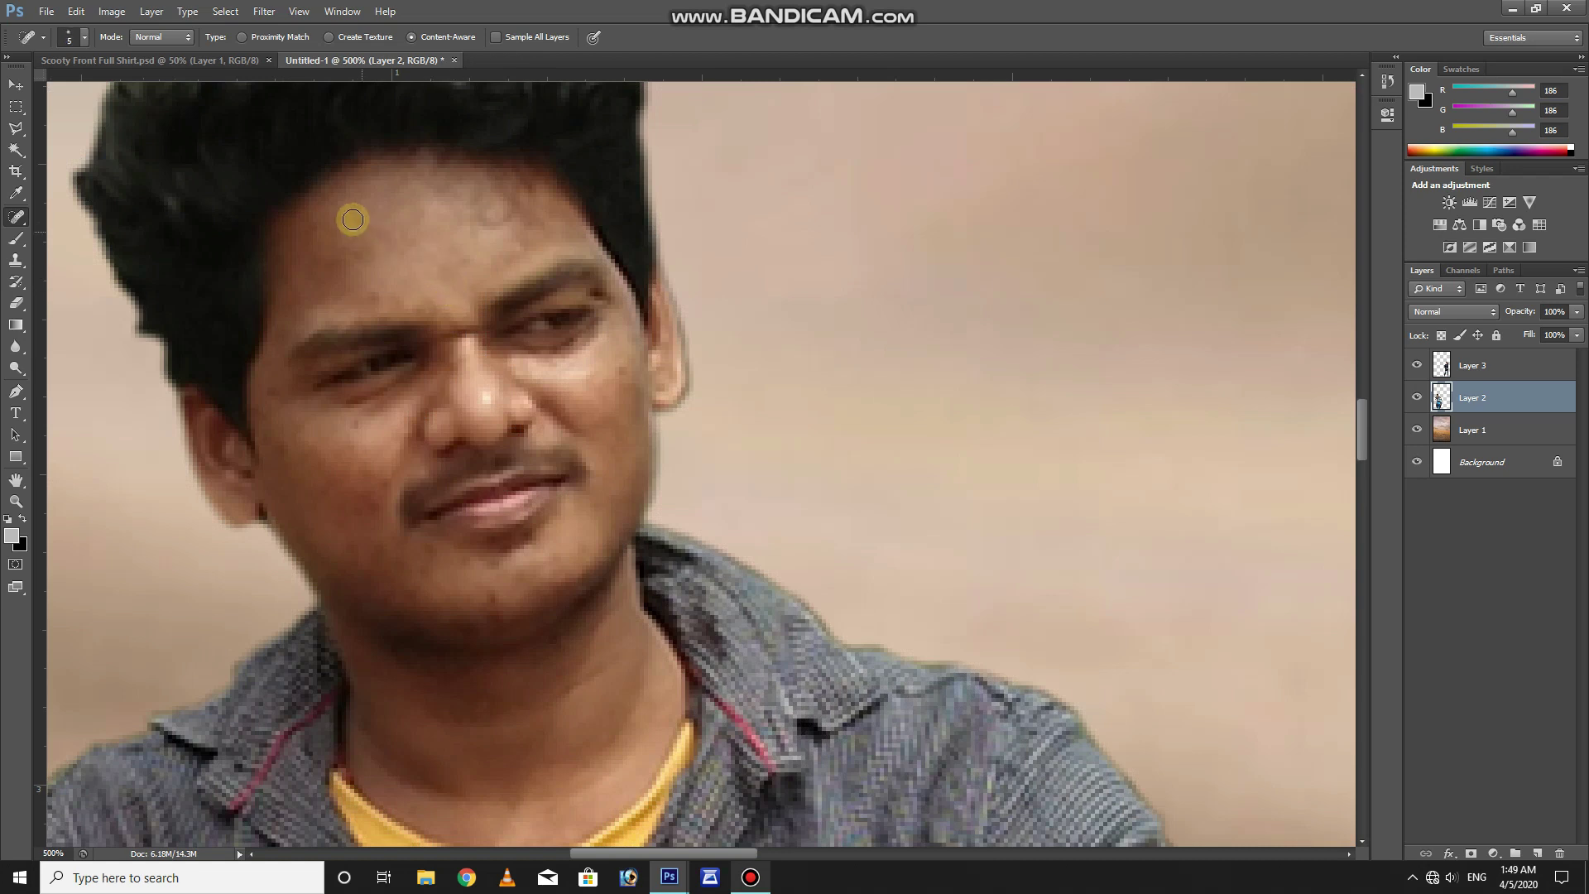
pyautogui.click(366, 216)
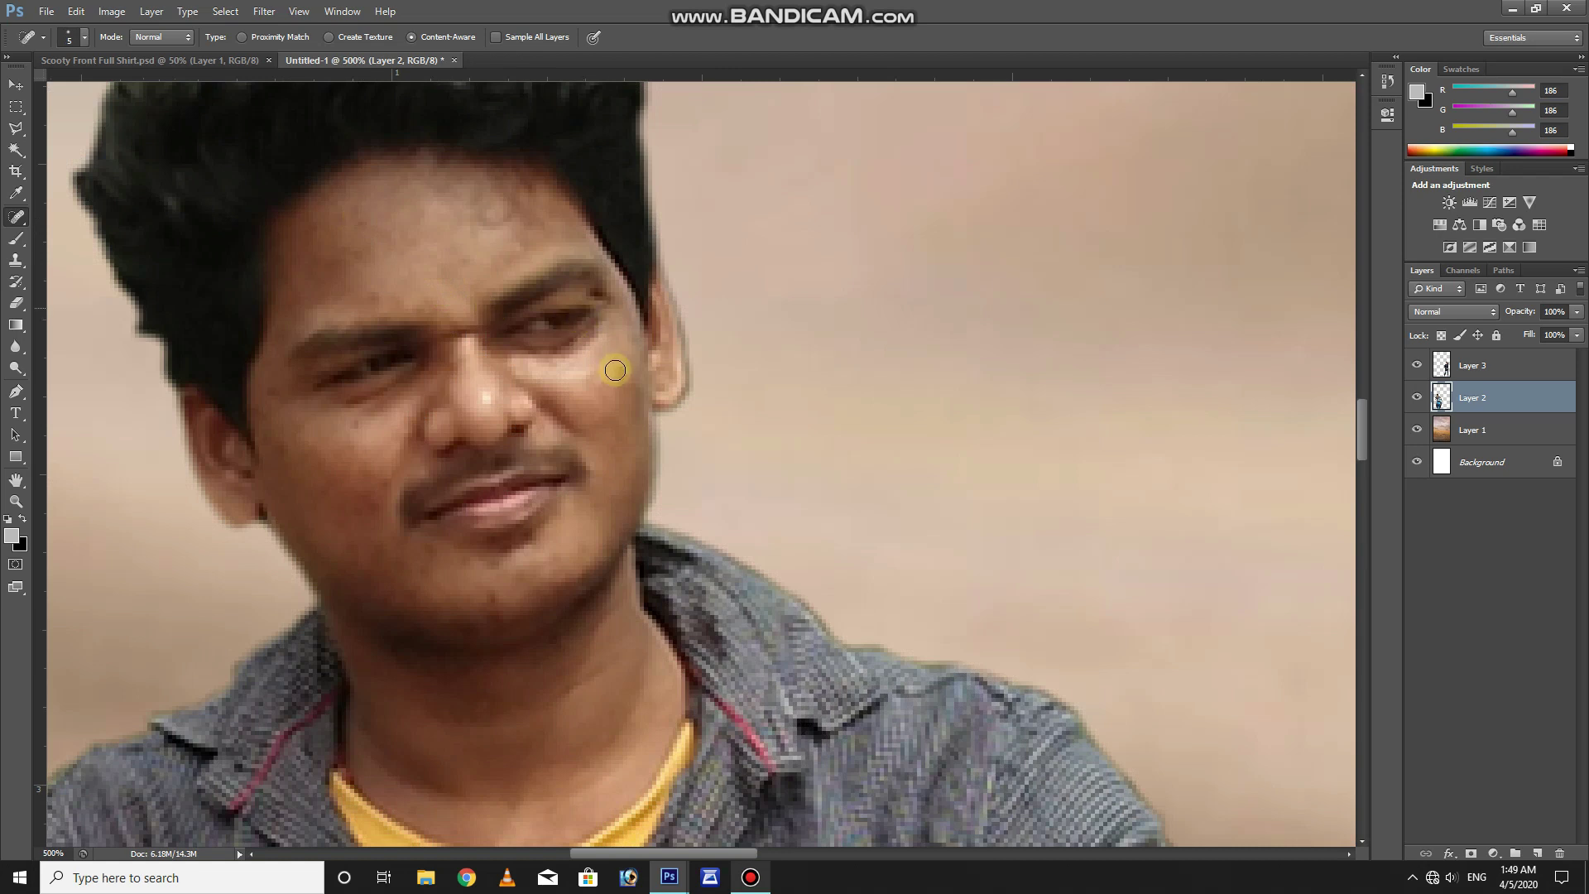
pyautogui.click(491, 594)
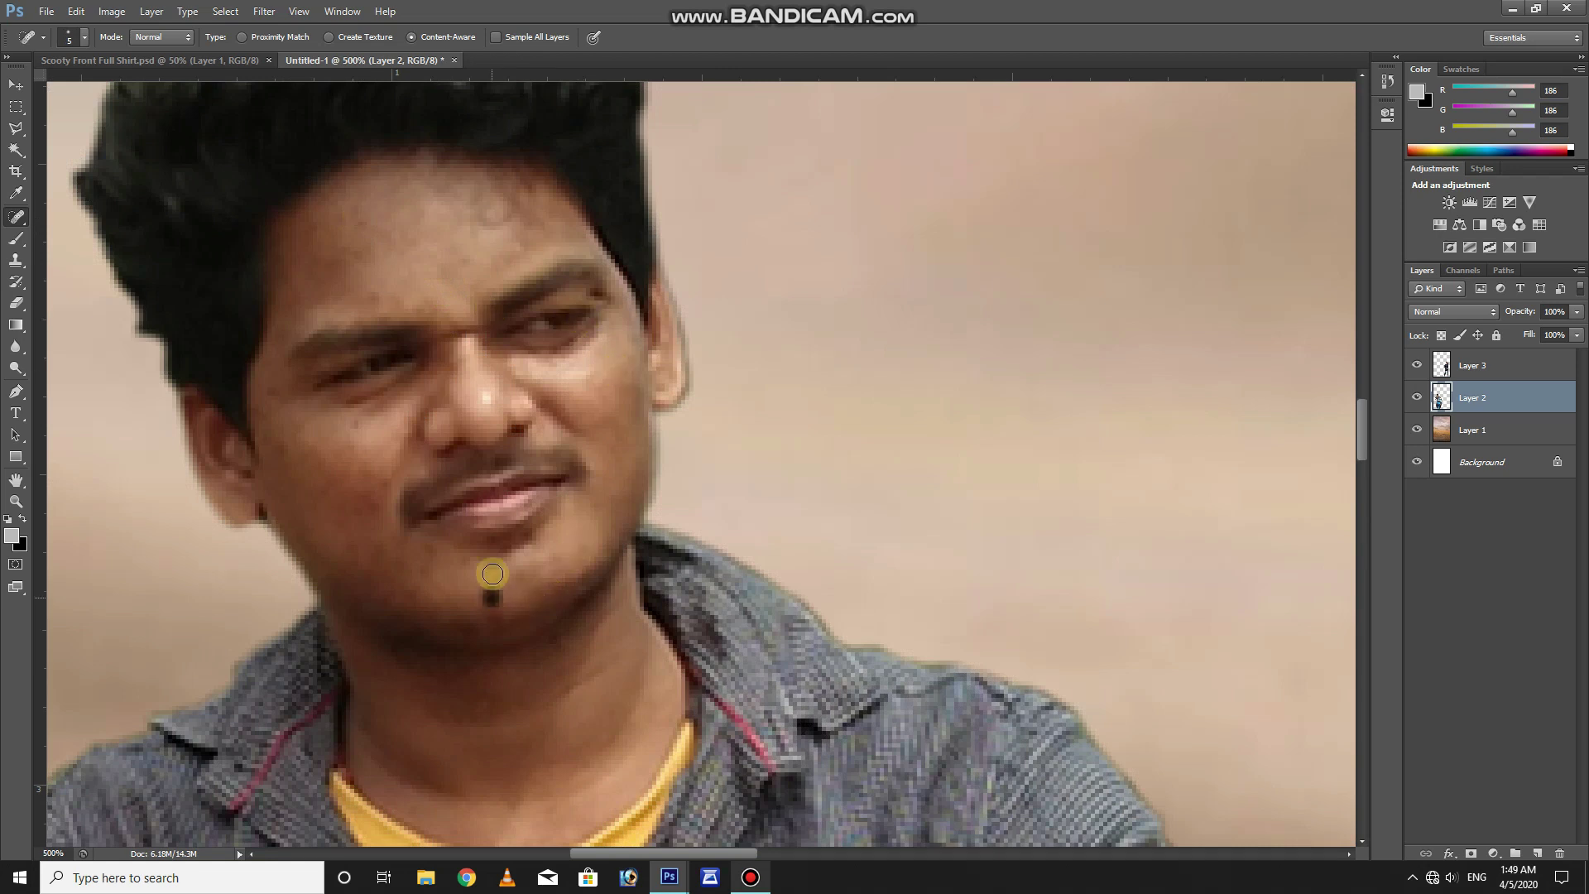
pyautogui.click(492, 571)
pyautogui.click(396, 584)
pyautogui.click(369, 500)
pyautogui.click(263, 392)
pyautogui.click(281, 451)
pyautogui.click(354, 244)
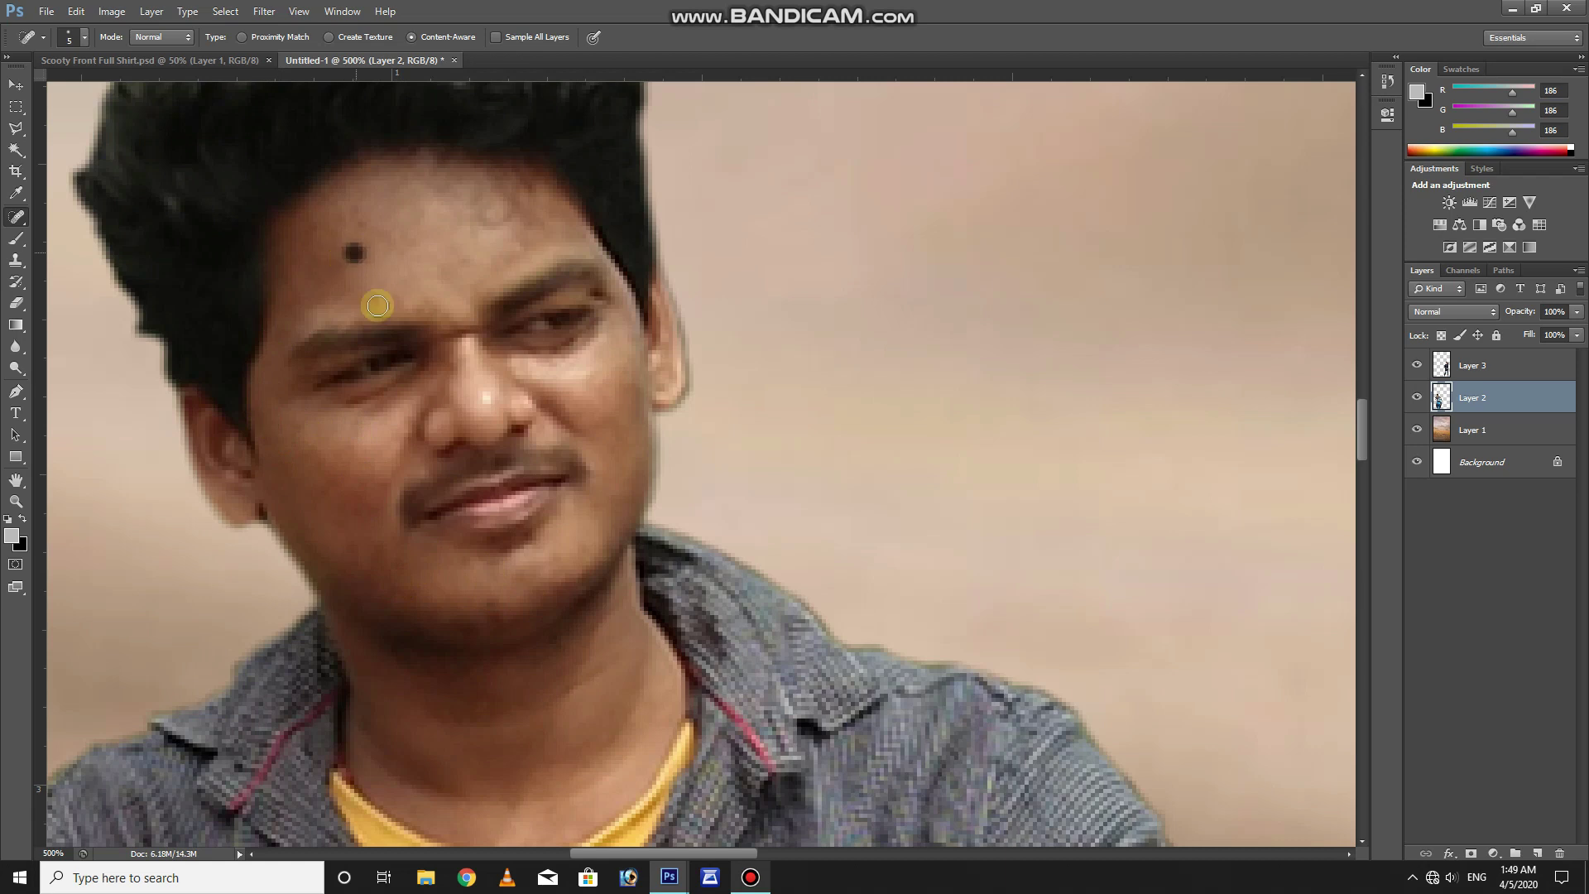
pyautogui.click(381, 296)
pyautogui.click(362, 228)
pyautogui.click(329, 262)
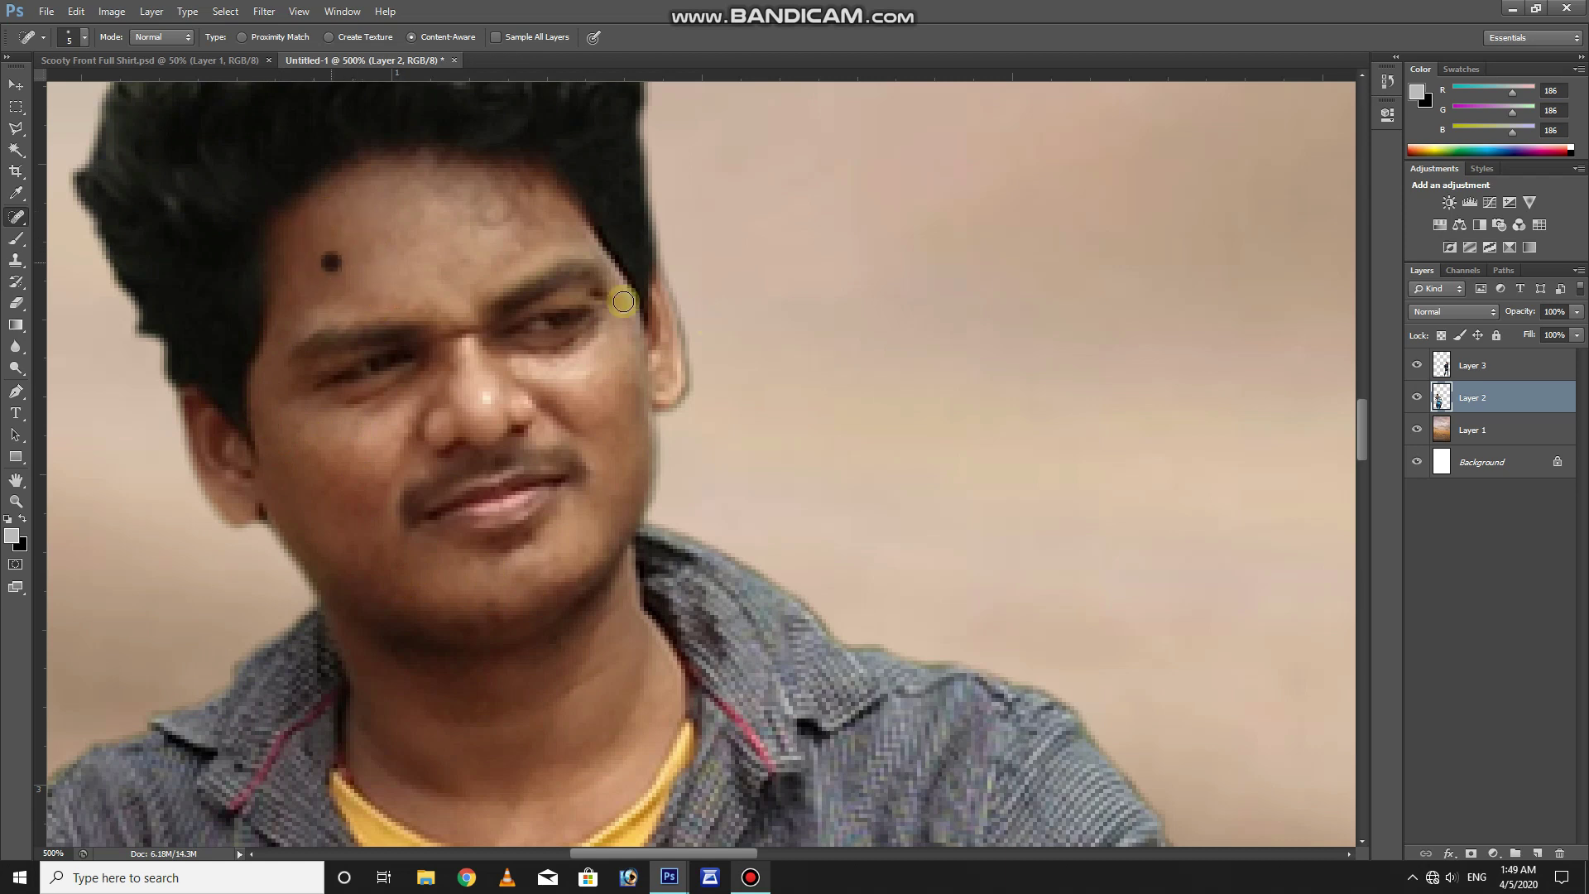
pyautogui.click(597, 295)
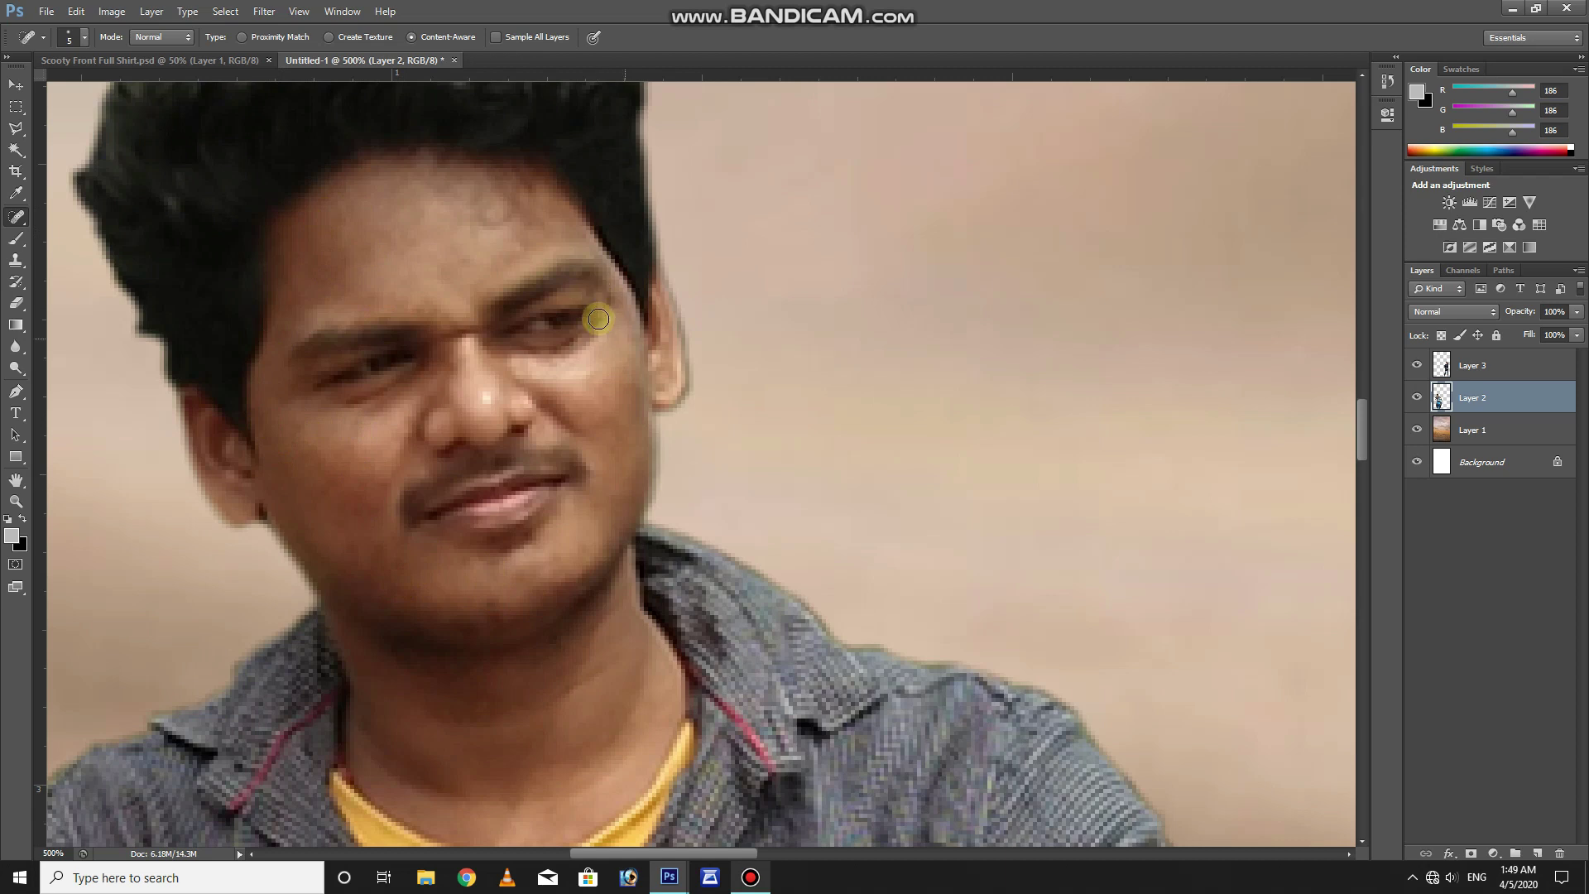
pyautogui.click(625, 480)
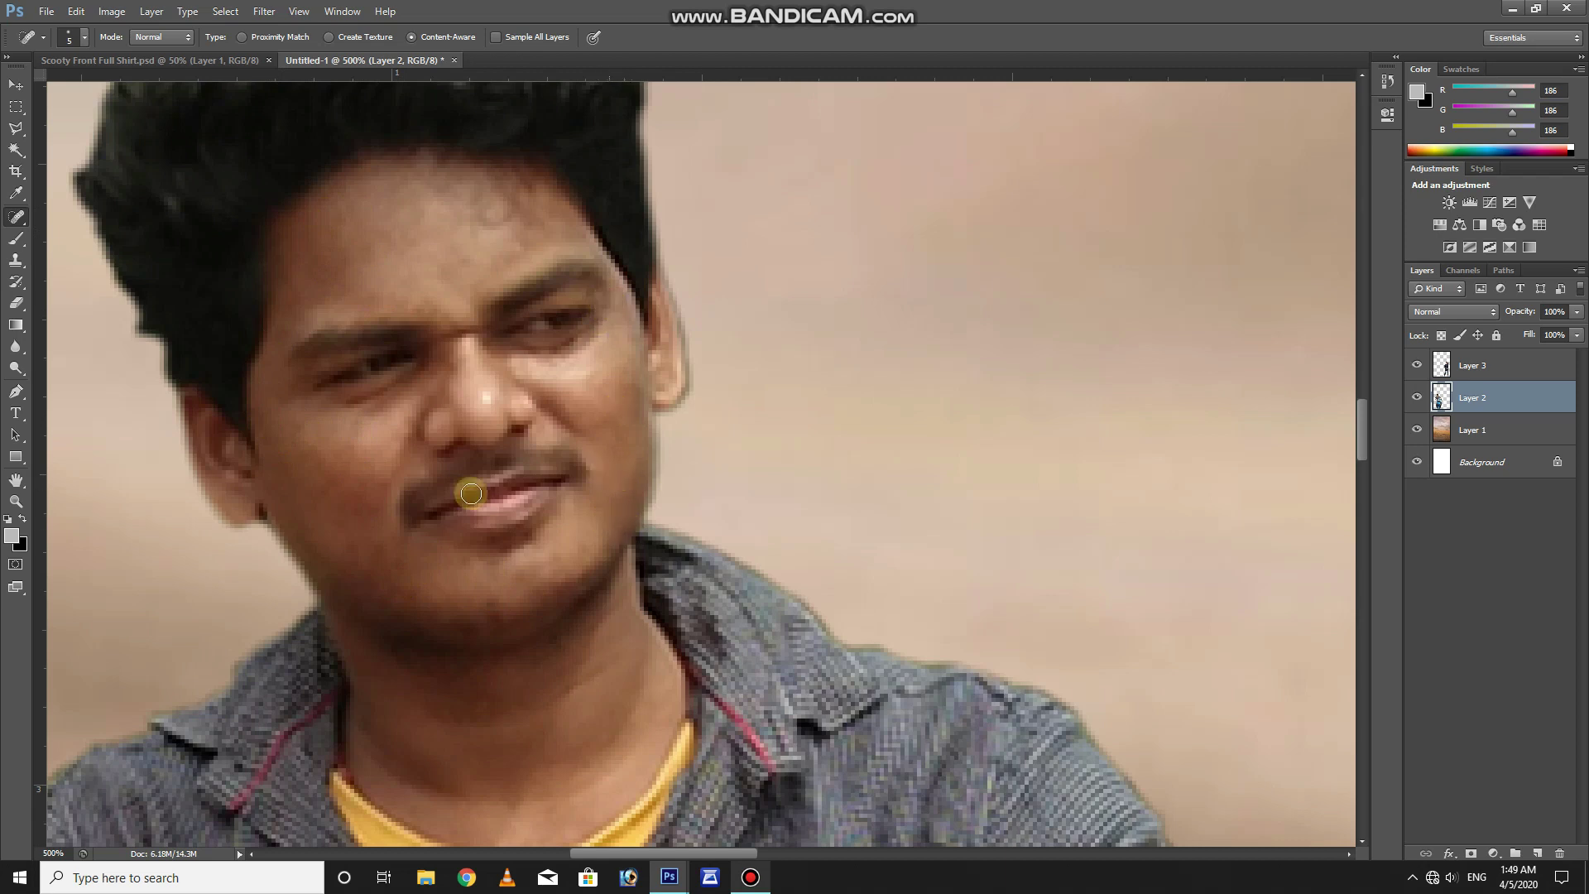
# Heal the remaining streak and spot of blemishes on the forehead.
pyautogui.scroll(-1, 532, 572)
pyautogui.scroll(-1, 533, 573)
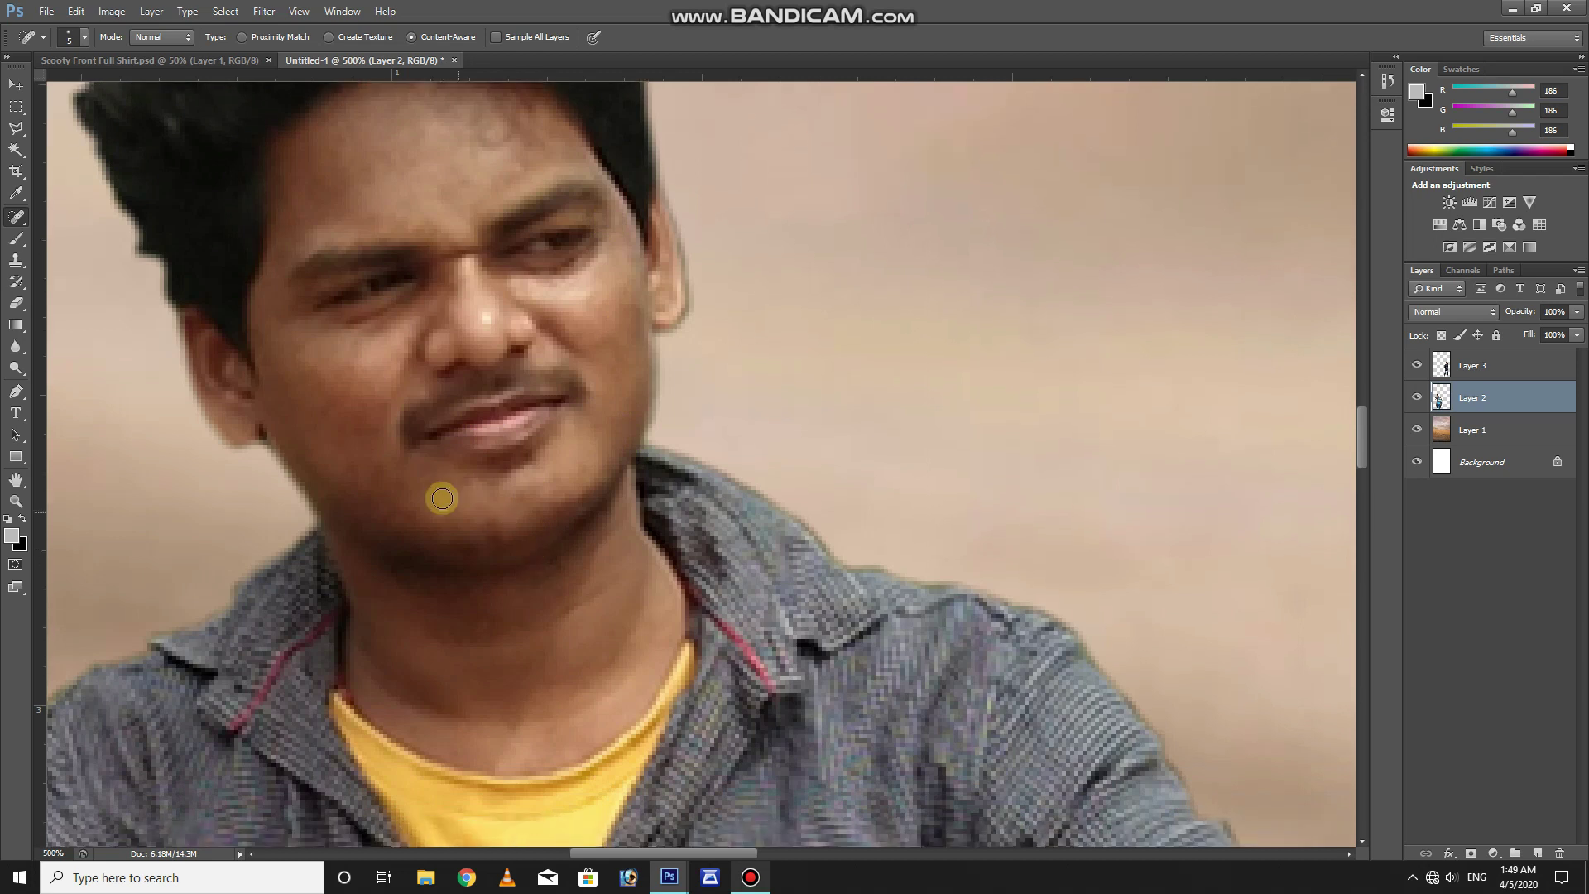
pyautogui.scroll(2, 440, 492)
pyautogui.moveTo(486, 230); pyautogui.dragTo(508, 221)
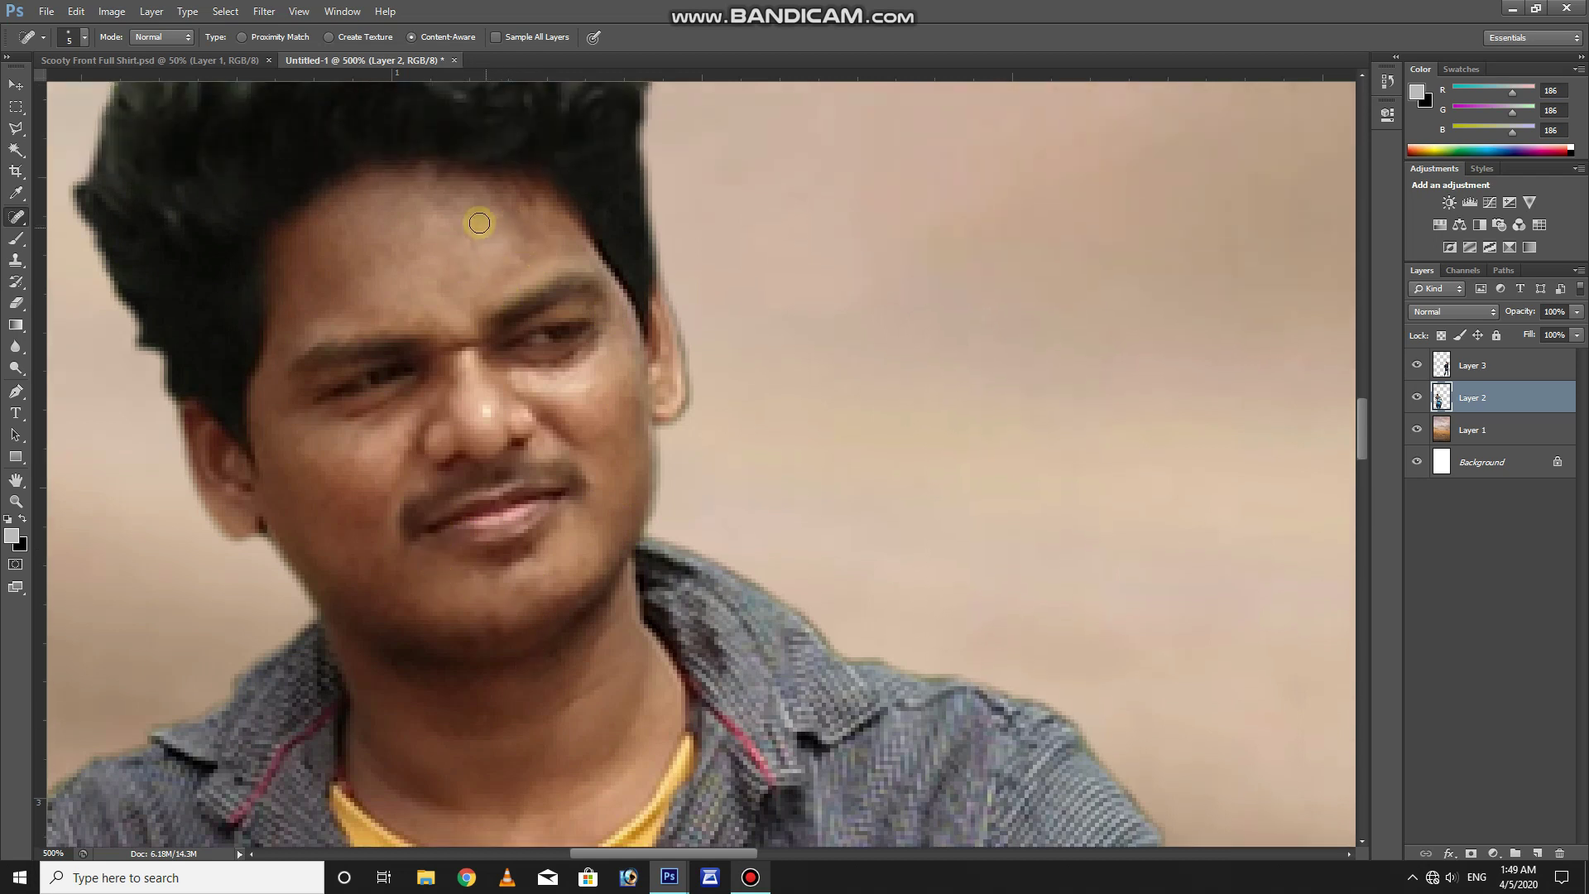
pyautogui.click(477, 214)
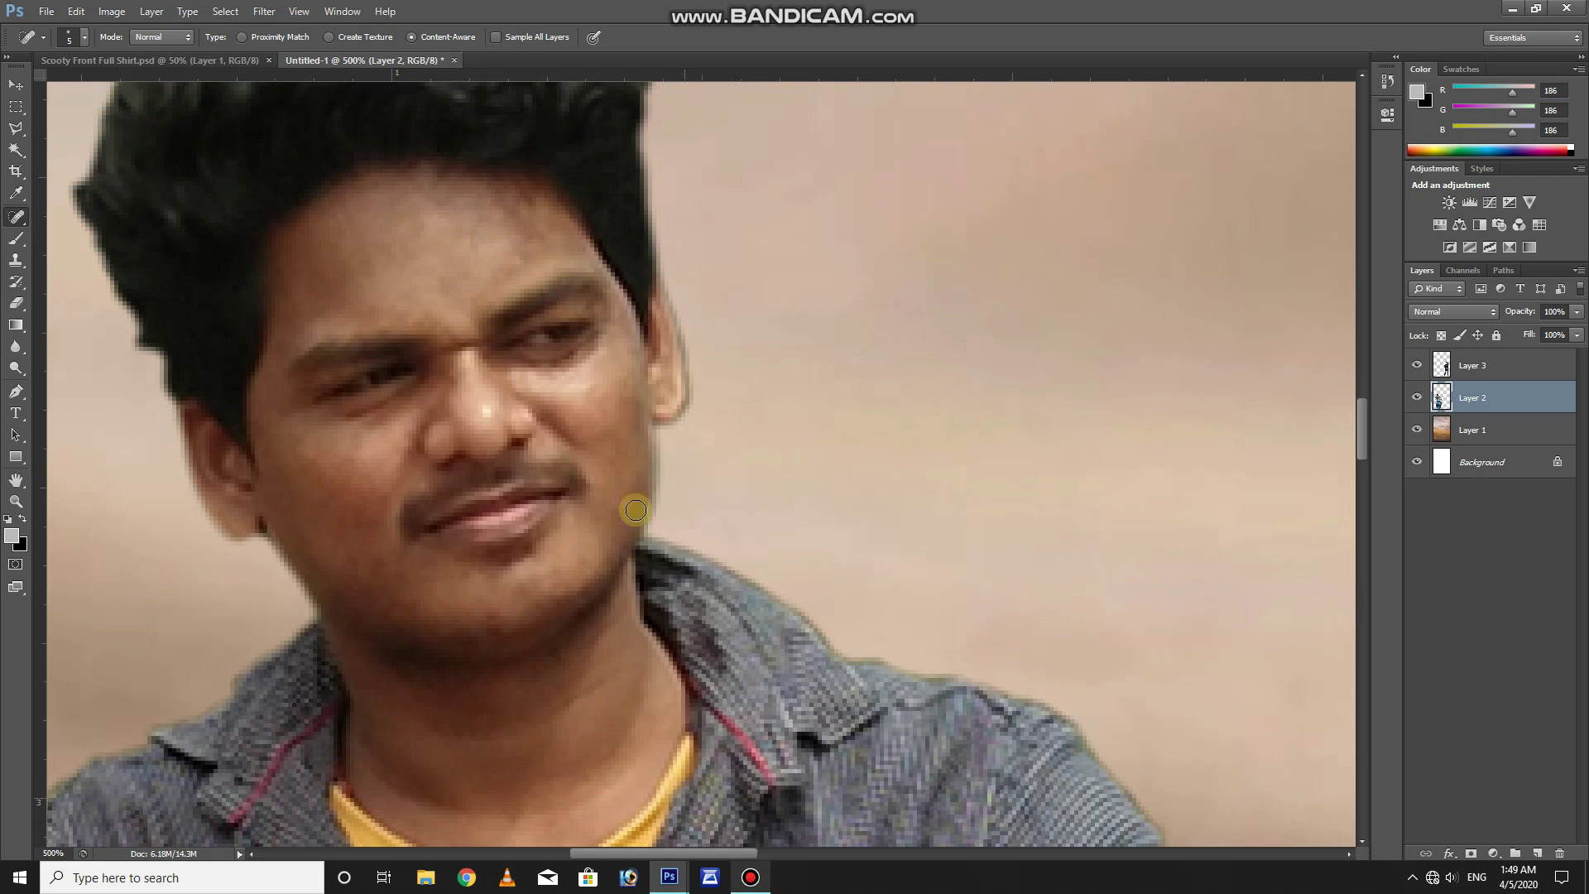
pyautogui.scroll(-2, 596, 518)
pyautogui.scroll(1, 603, 516)
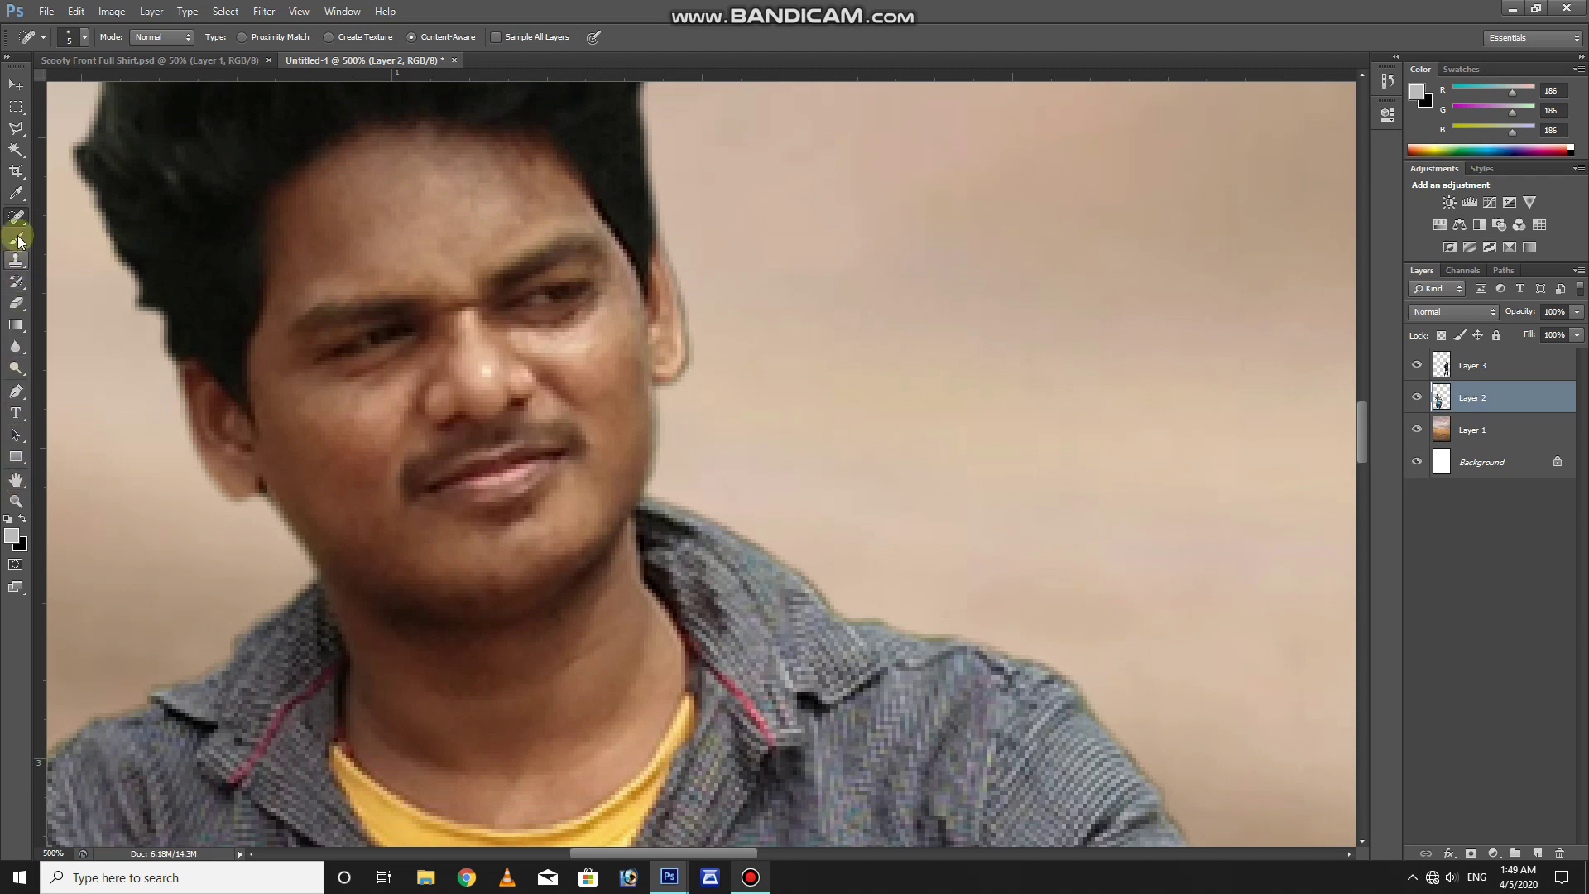
# Sample the rider's skin colour with the Eyedropper and set up a small Brush.
pyautogui.click(15, 192)
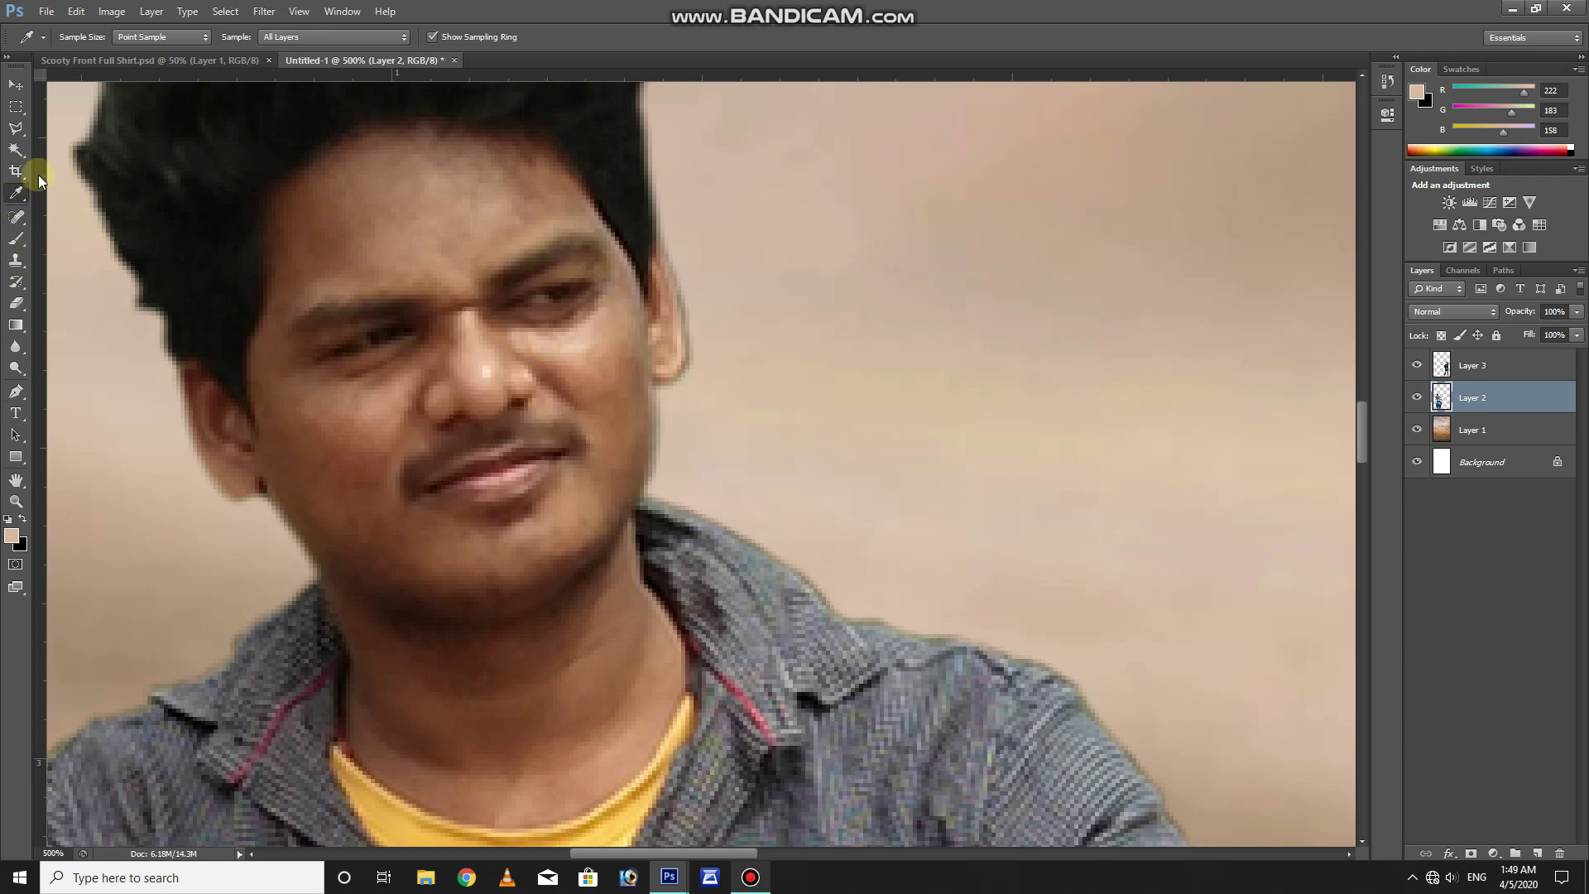
pyautogui.click(20, 239)
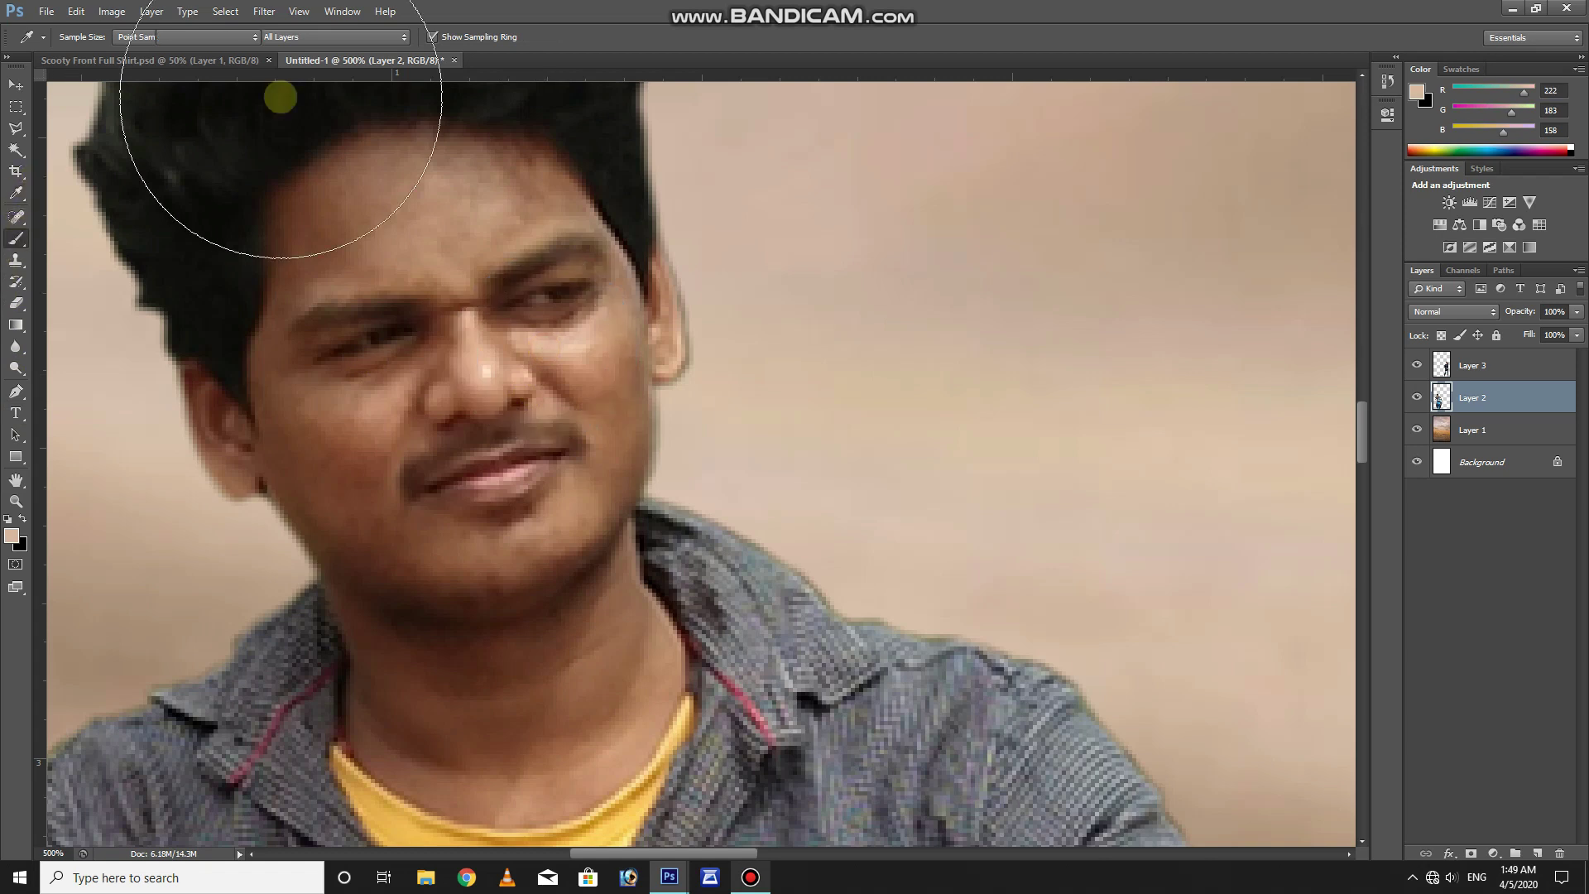
pyautogui.click(345, 37)
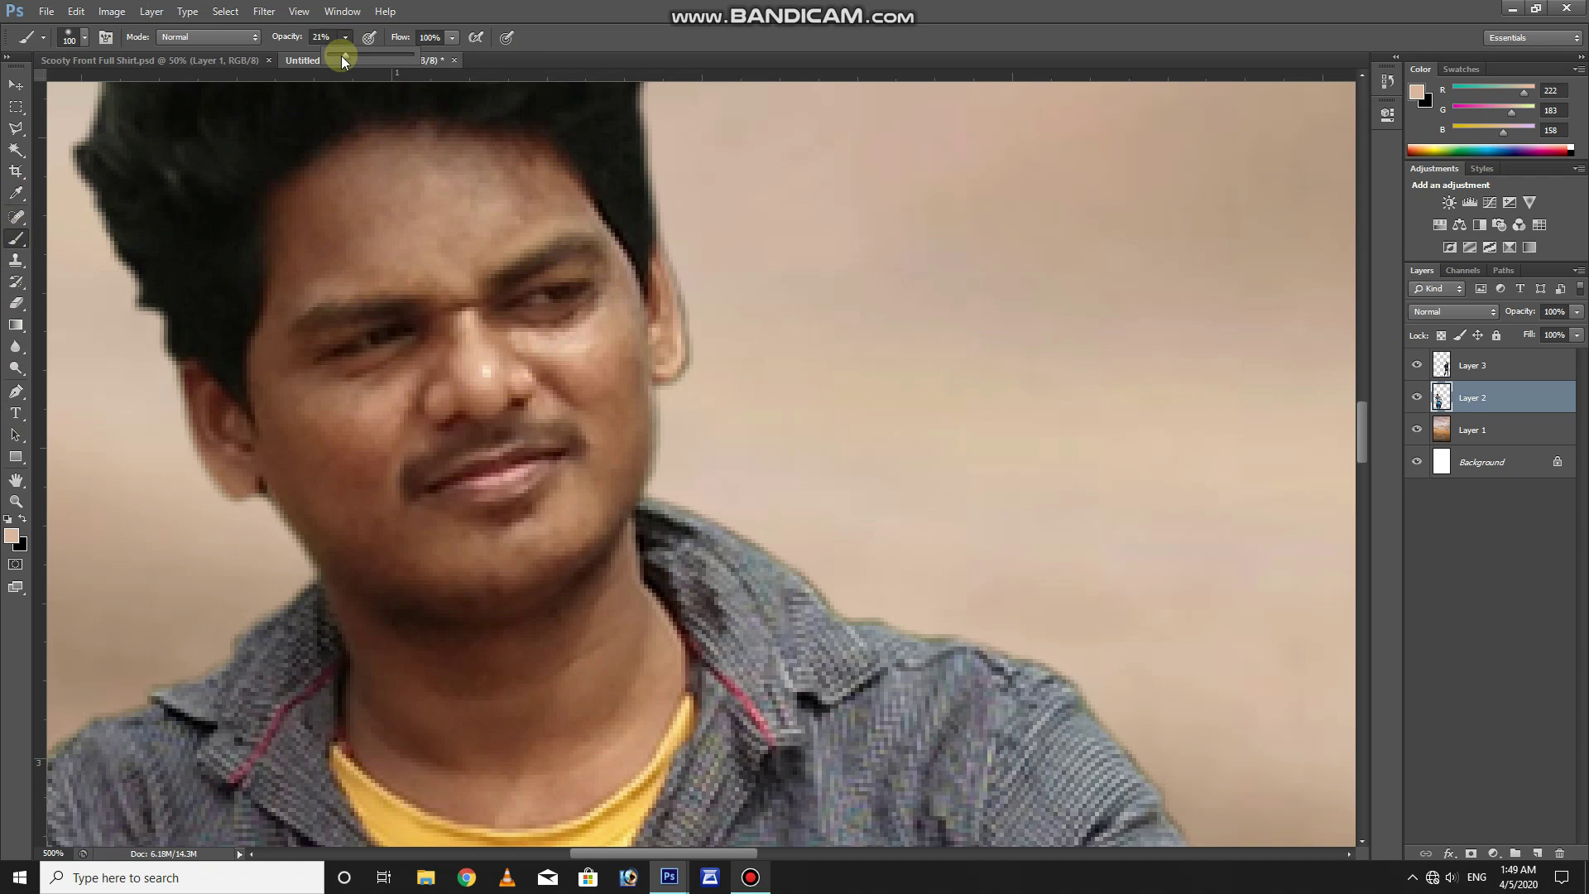
pyautogui.press('[')
pyautogui.press('[')
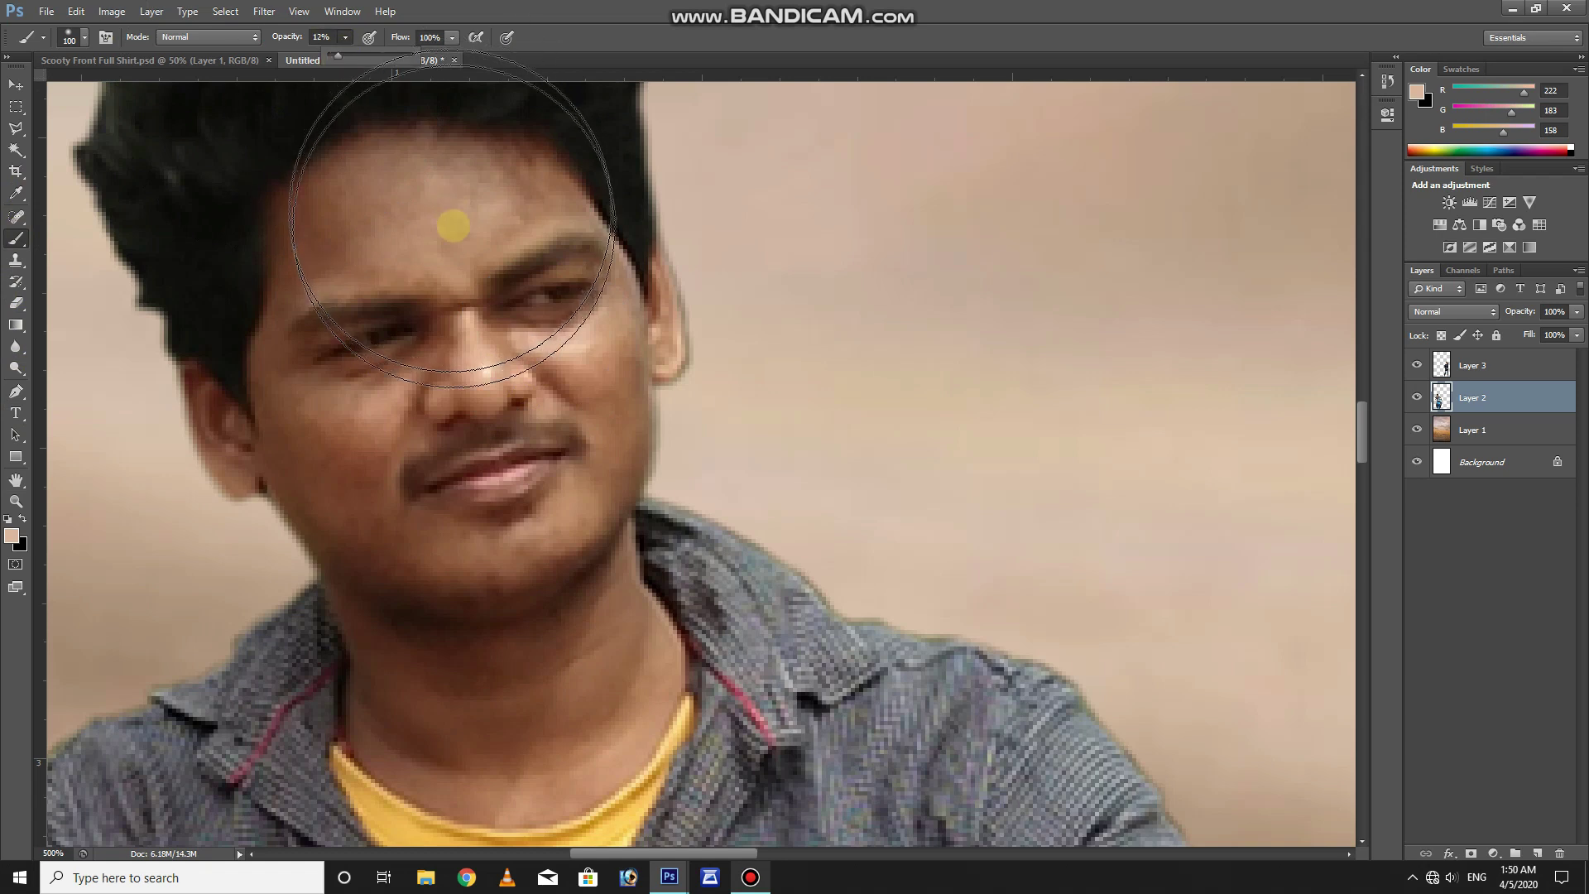
pyautogui.press('[')
pyautogui.press('[')
pyautogui.press('[')
pyautogui.press('[')
pyautogui.press('[')
pyautogui.press('[')
pyautogui.moveTo(453, 226); pyautogui.dragTo(522, 327)
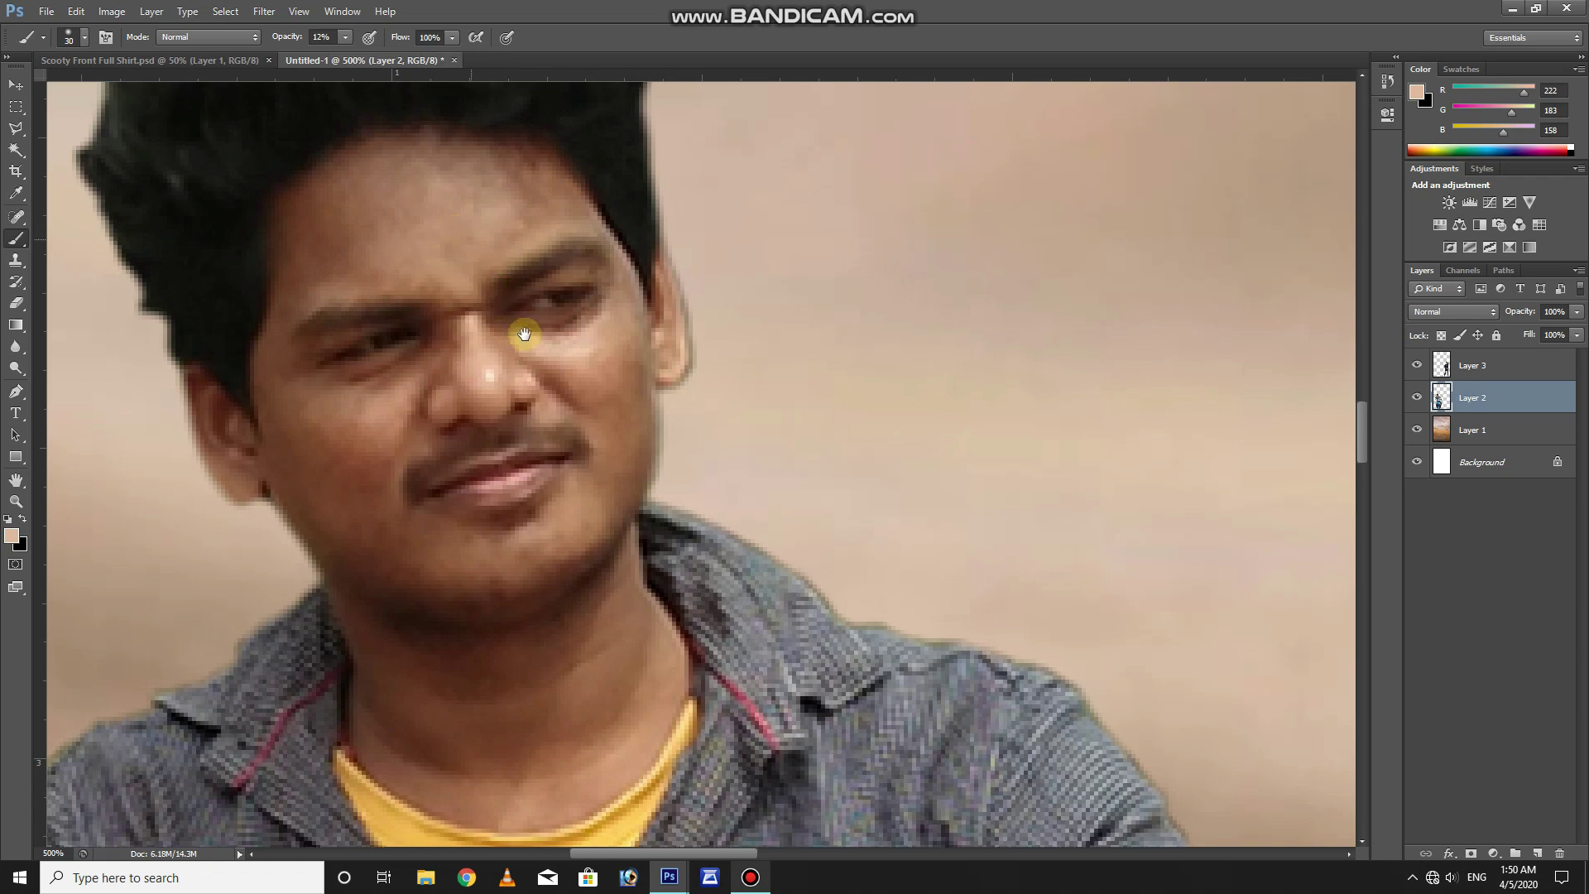
pyautogui.press('[')
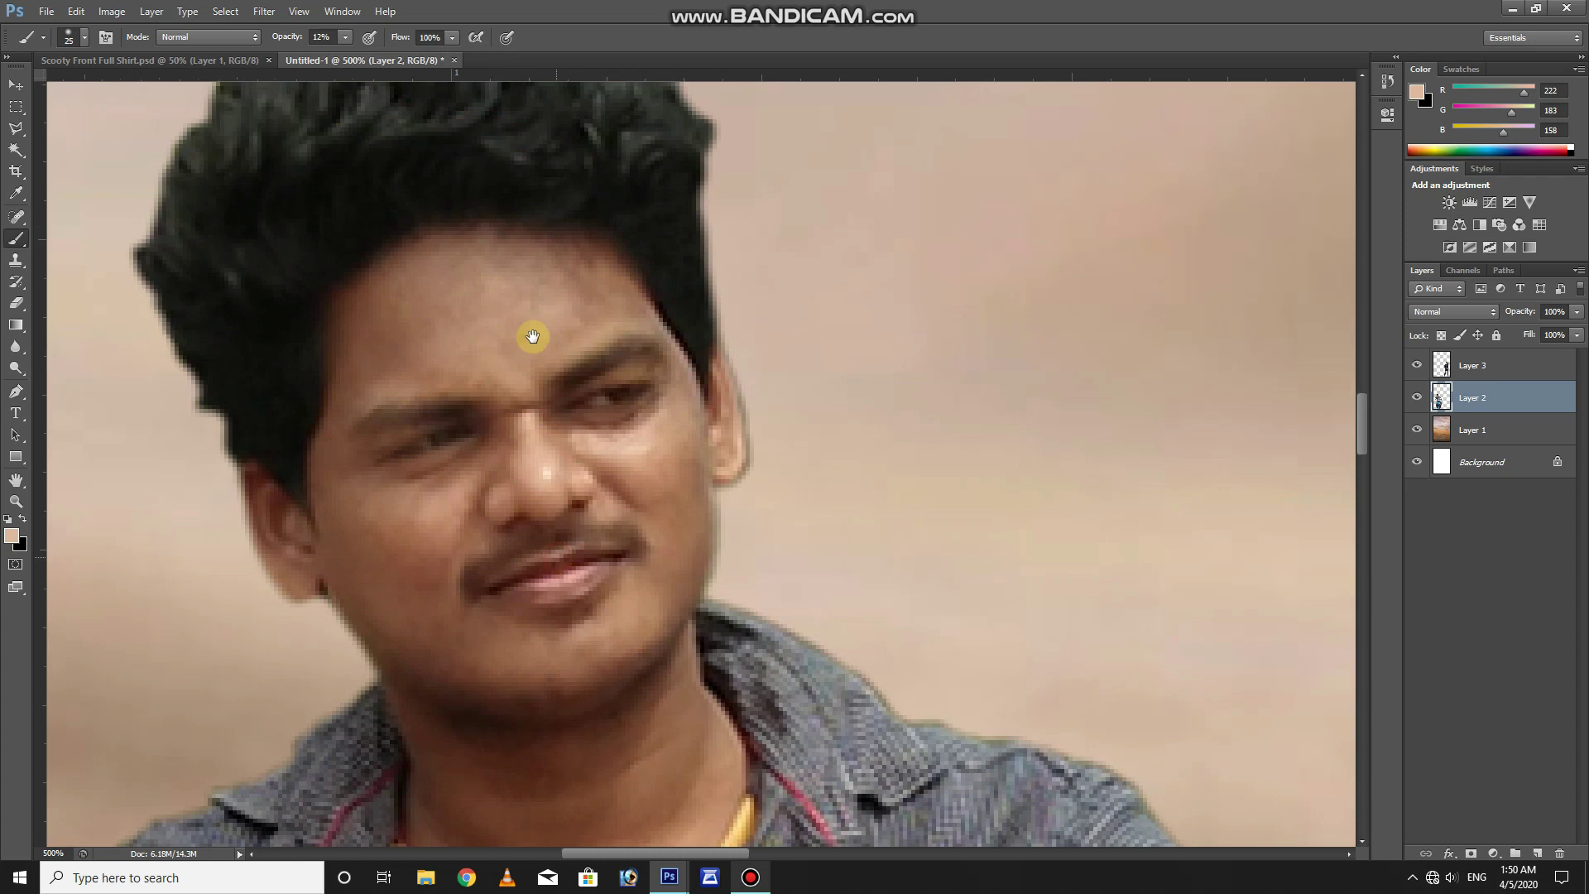
# Paint soft skin tone along the rider's jaw edge.
pyautogui.scroll(-3, 528, 337)
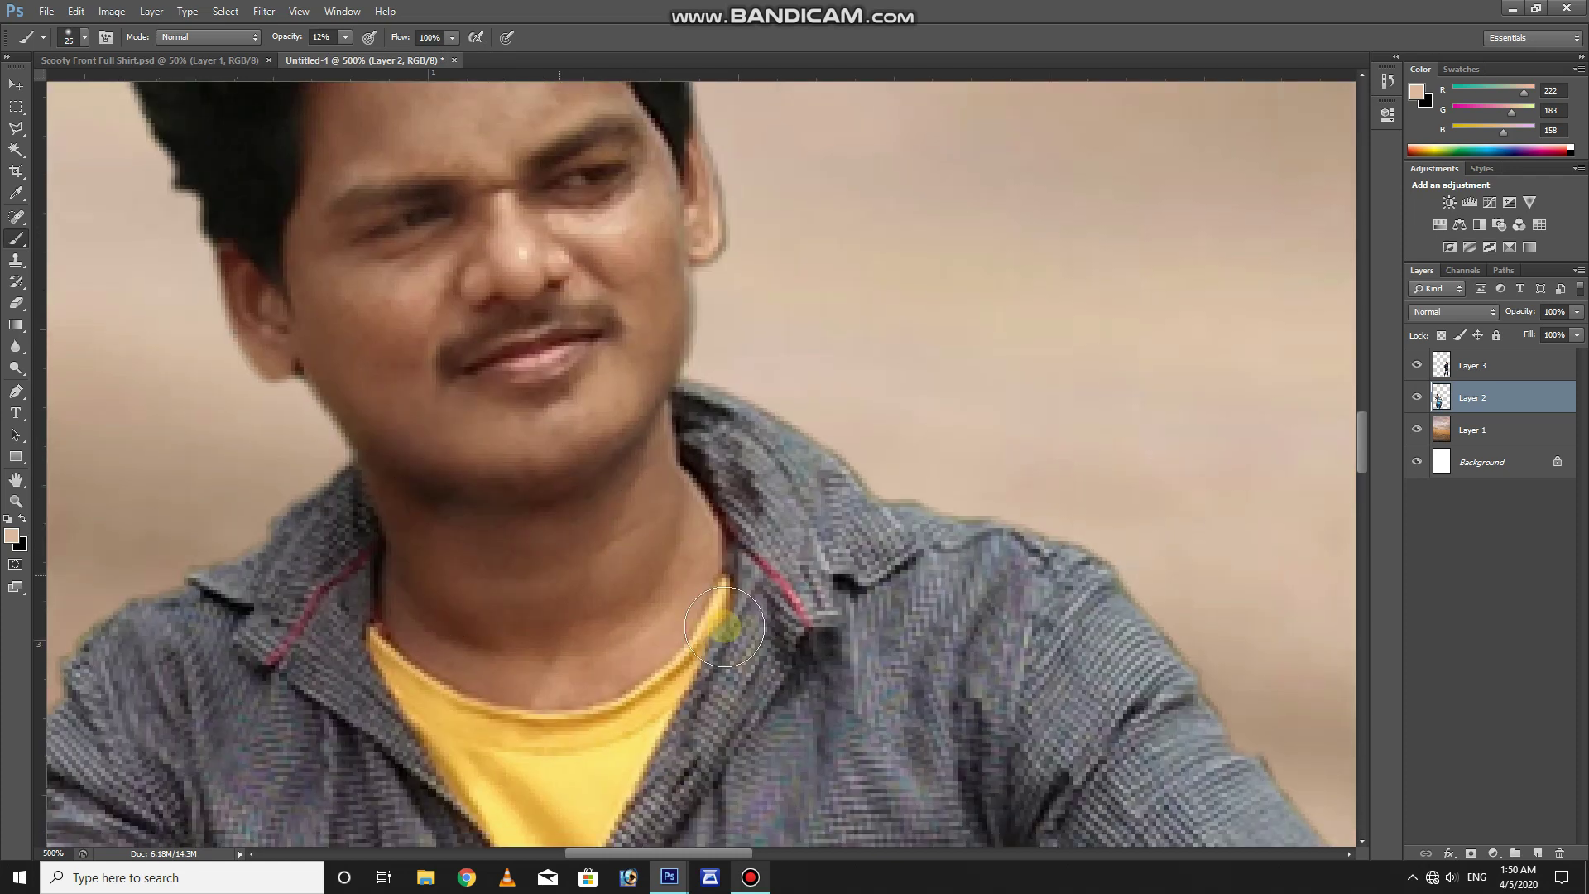
pyautogui.moveTo(611, 602); pyautogui.dragTo(644, 701)
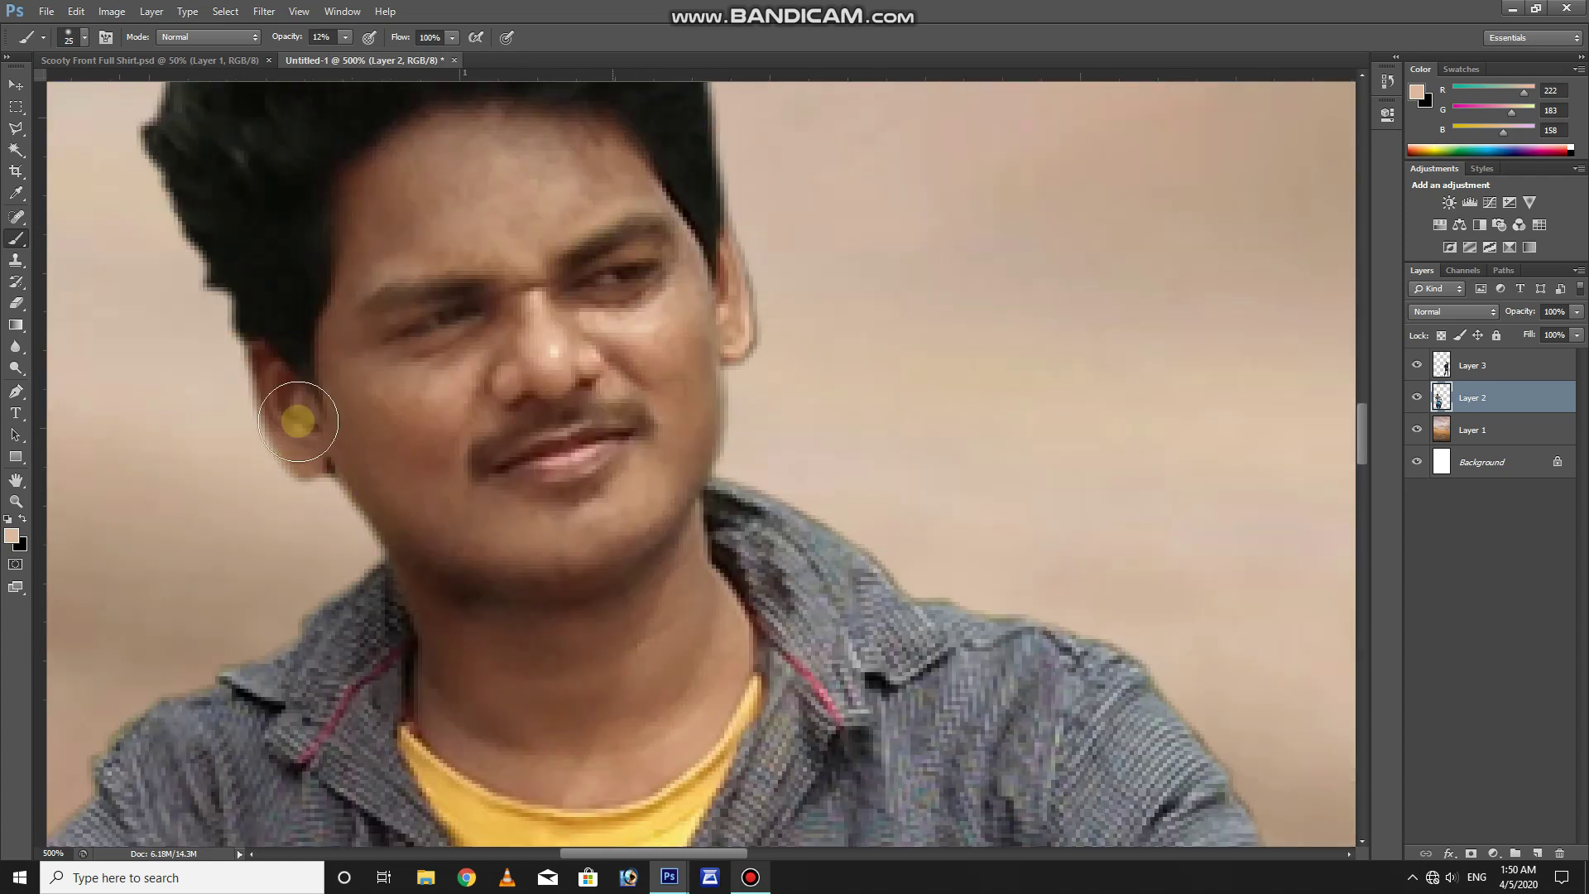
pyautogui.moveTo(742, 315); pyautogui.dragTo(717, 494)
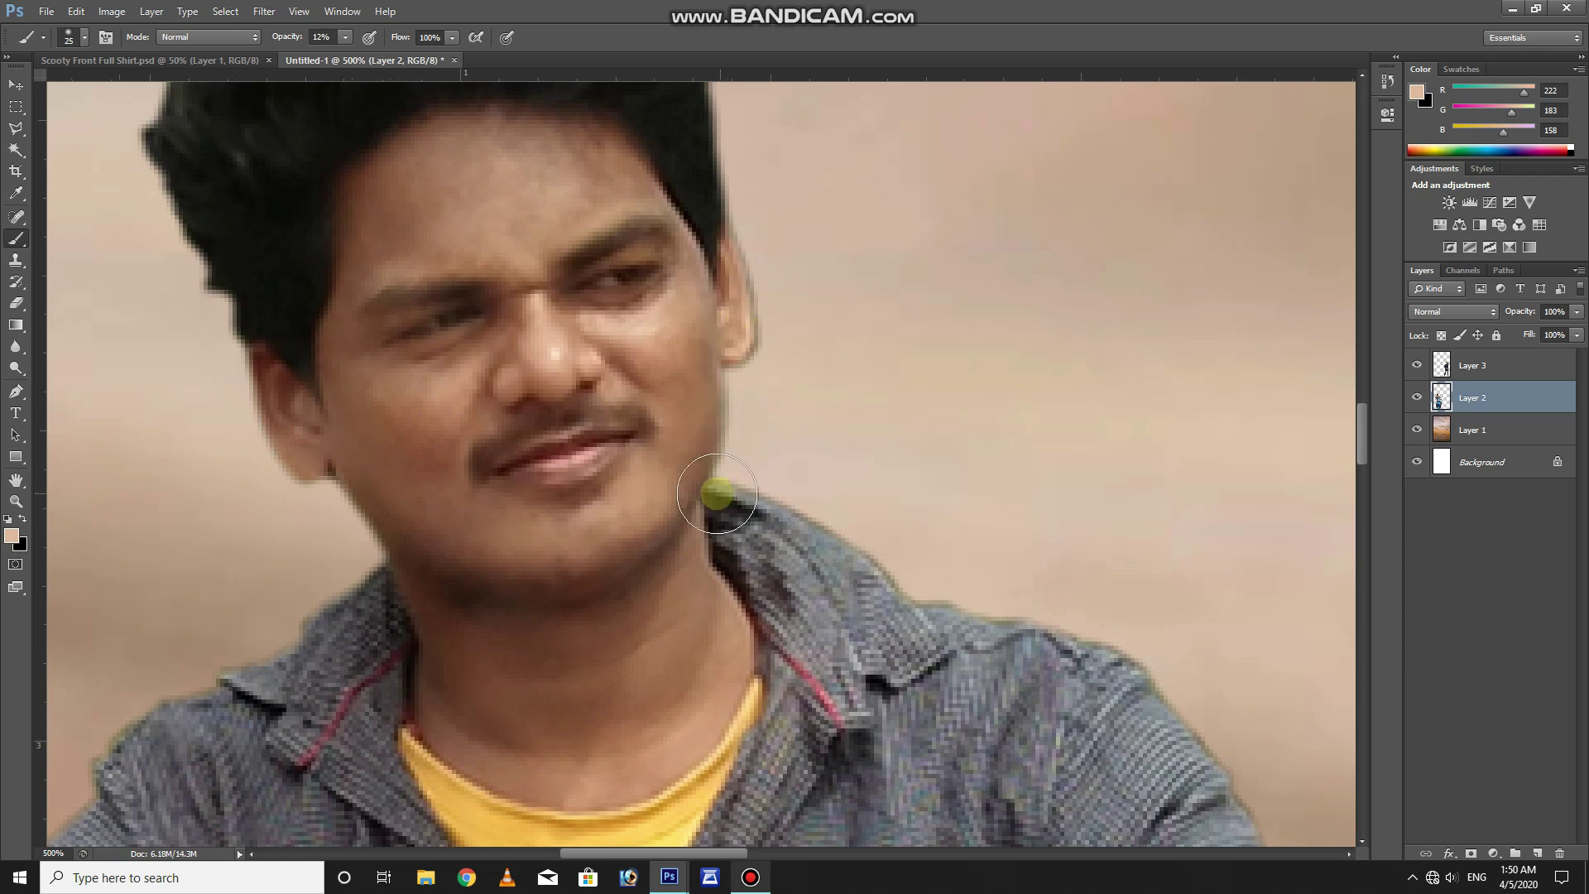
pyautogui.scroll(-1, 717, 491)
pyautogui.scroll(-1, 717, 492)
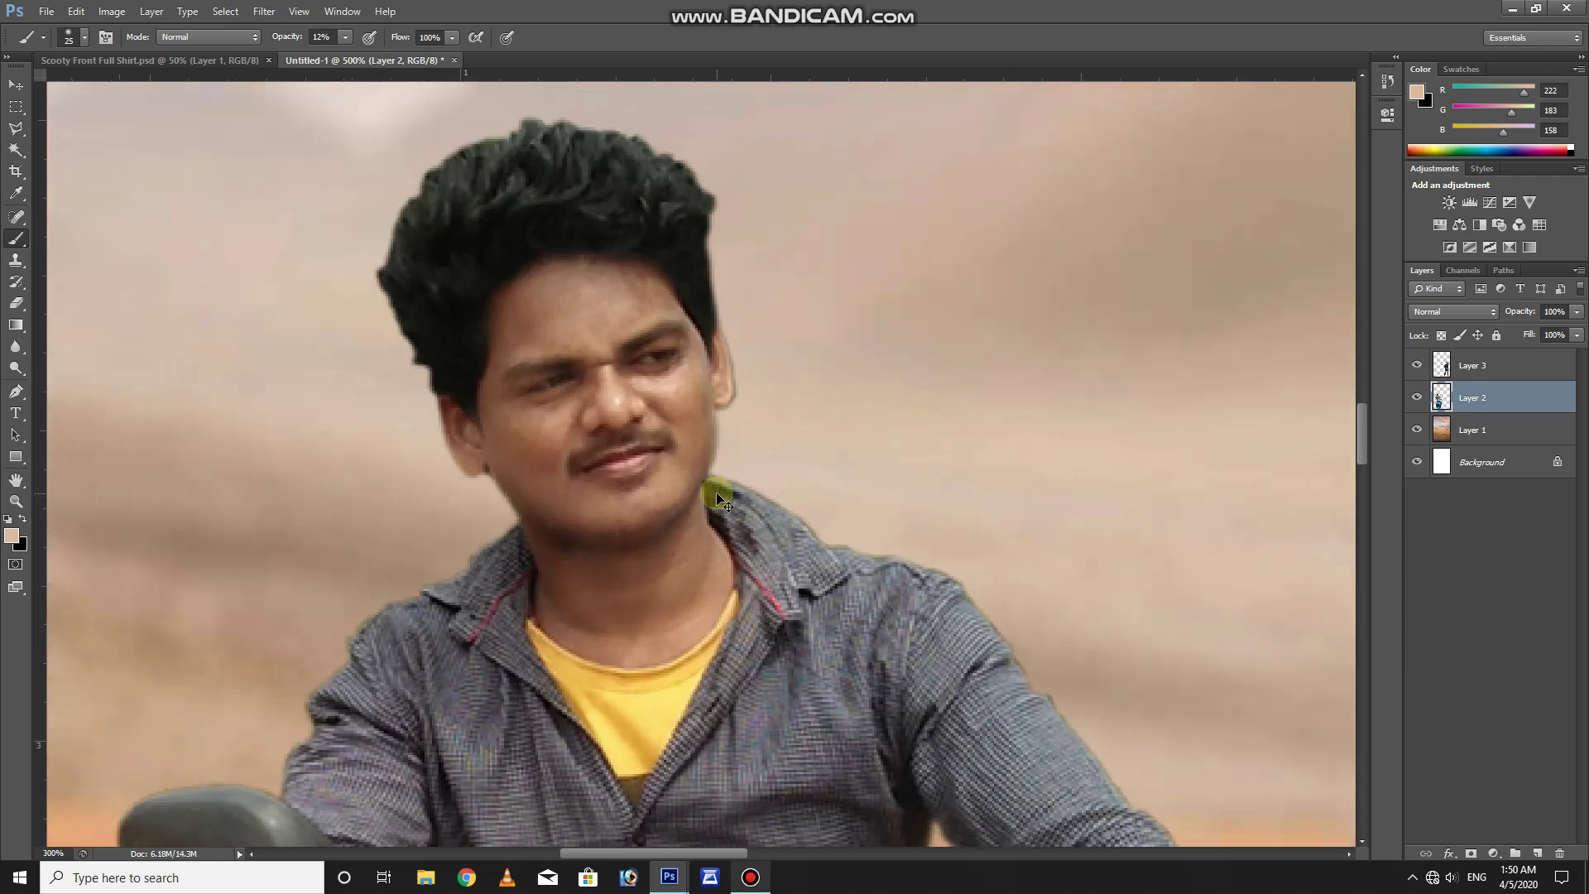
pyautogui.scroll(-1, 717, 492)
pyautogui.scroll(-1, 717, 494)
pyautogui.scroll(1, 634, 450)
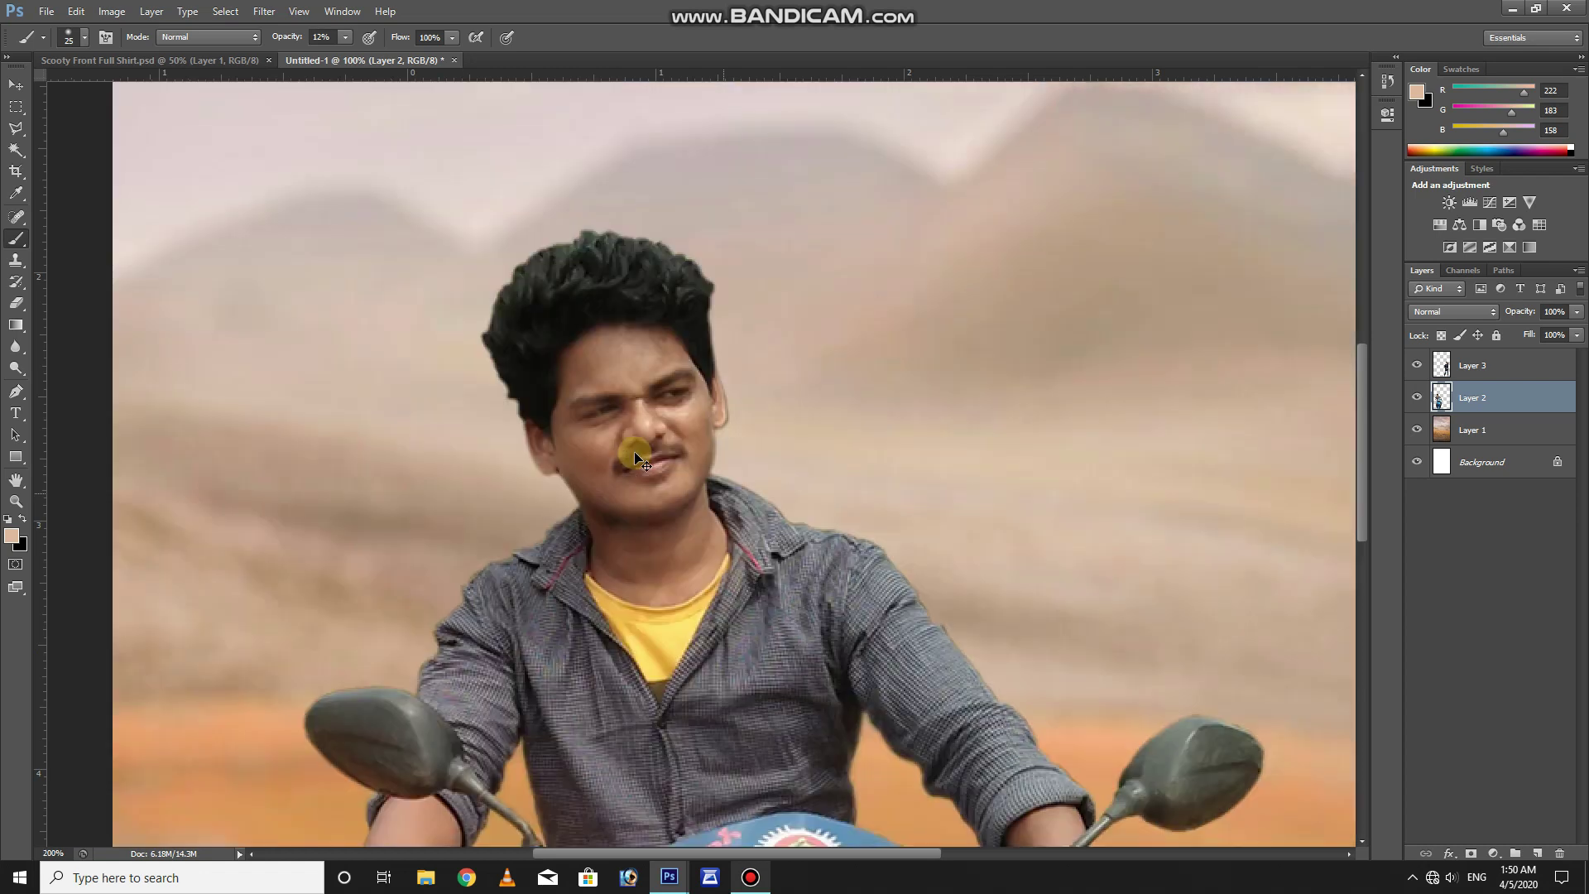
pyautogui.scroll(1, 525, 362)
pyautogui.scroll(1, 525, 362)
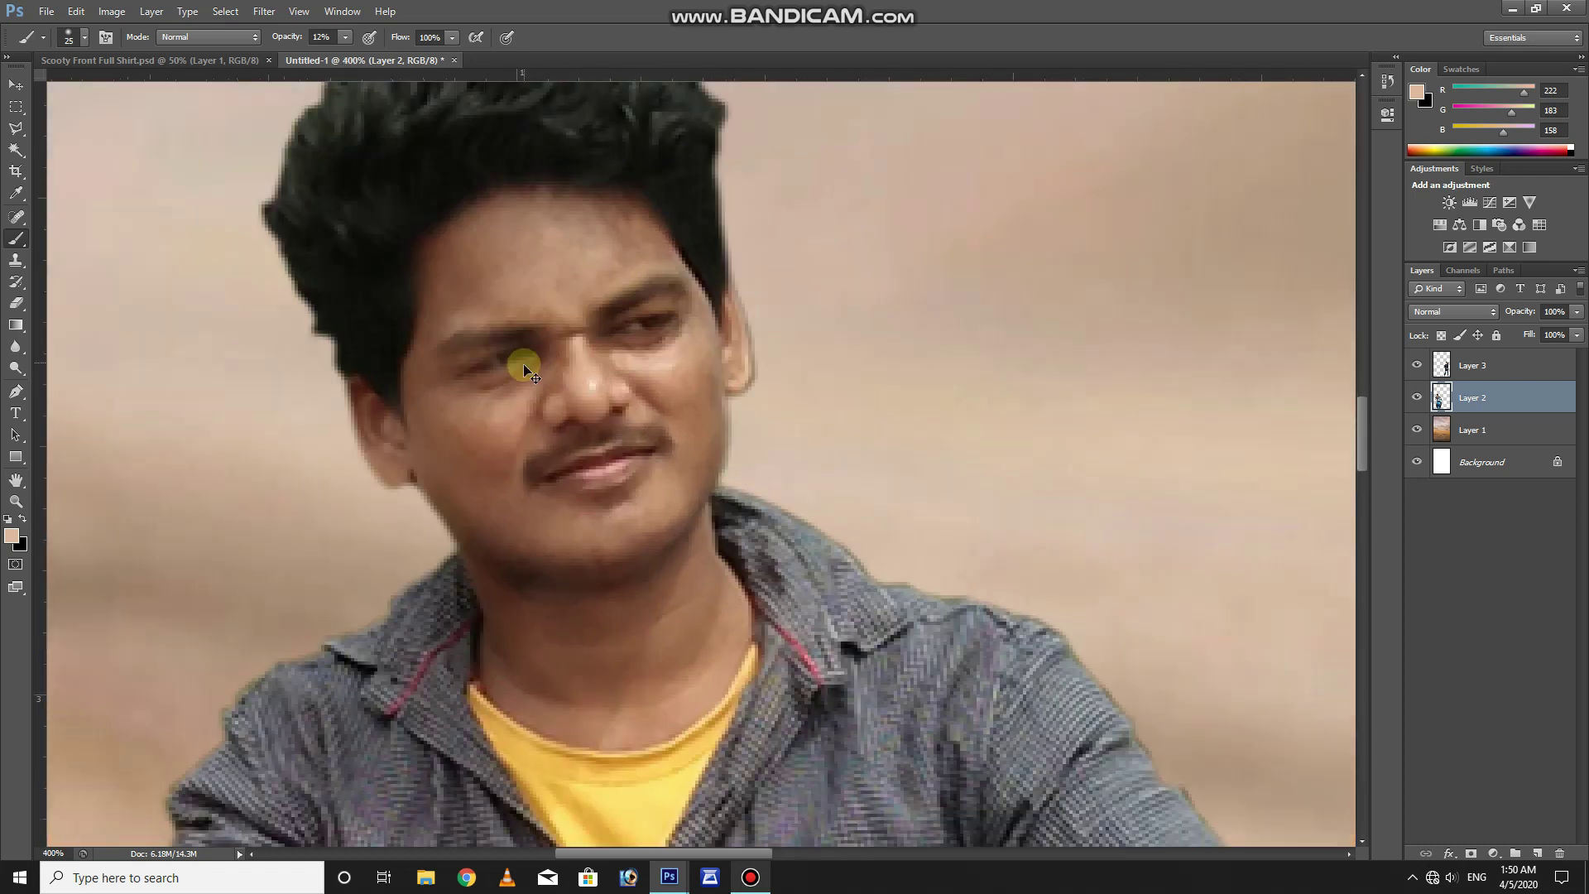
pyautogui.scroll(1, 501, 352)
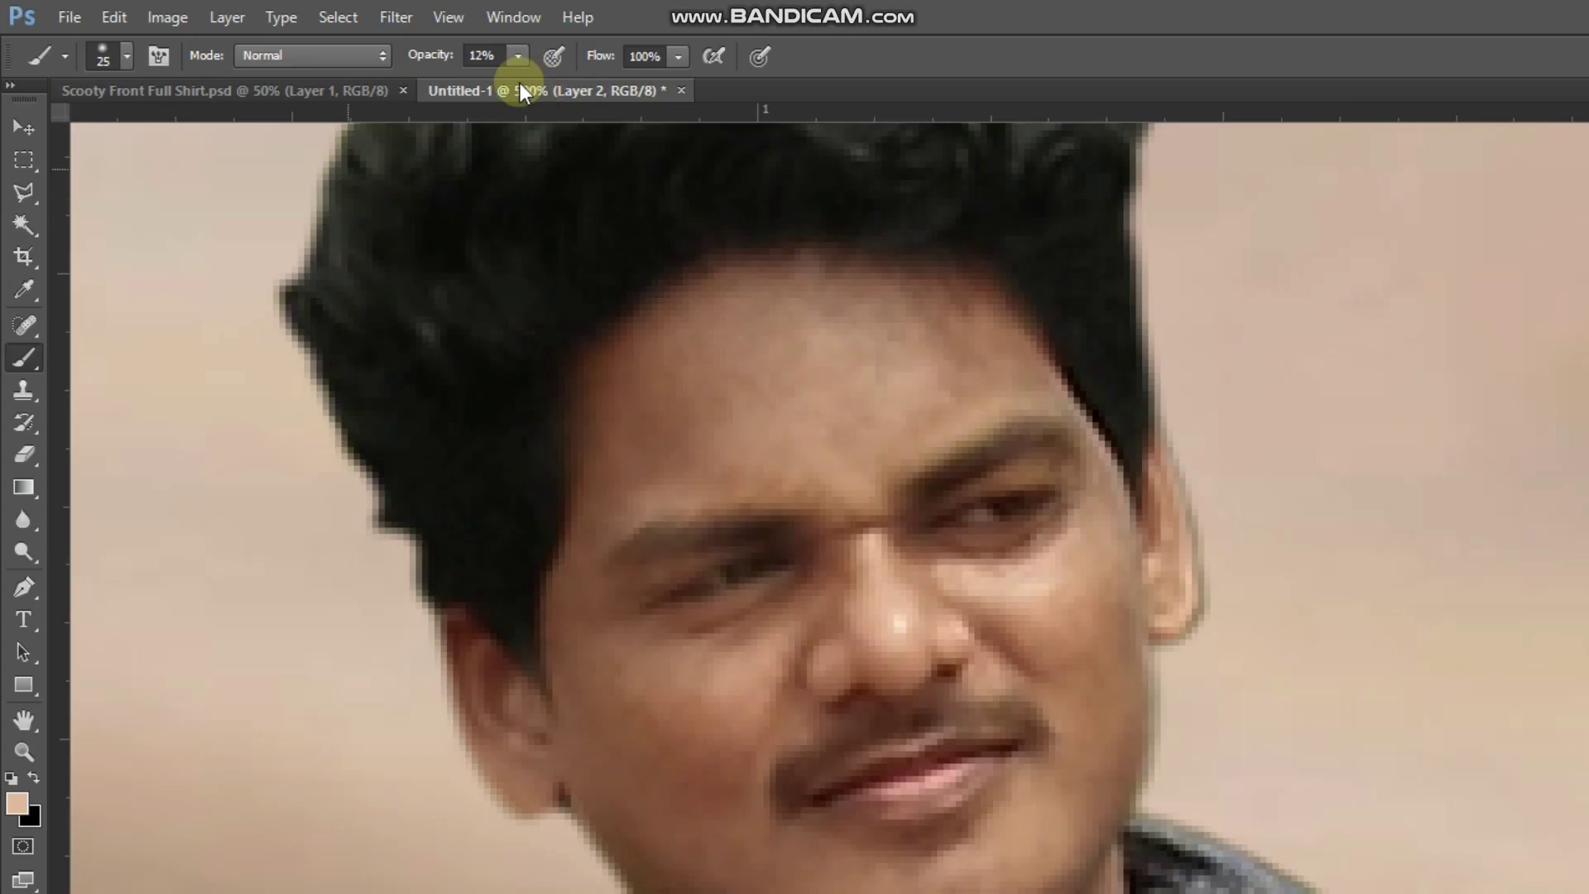
# Set brush opacity to 11% and flow to 56%, then paint skin tone across the forehead.
pyautogui.click(519, 55)
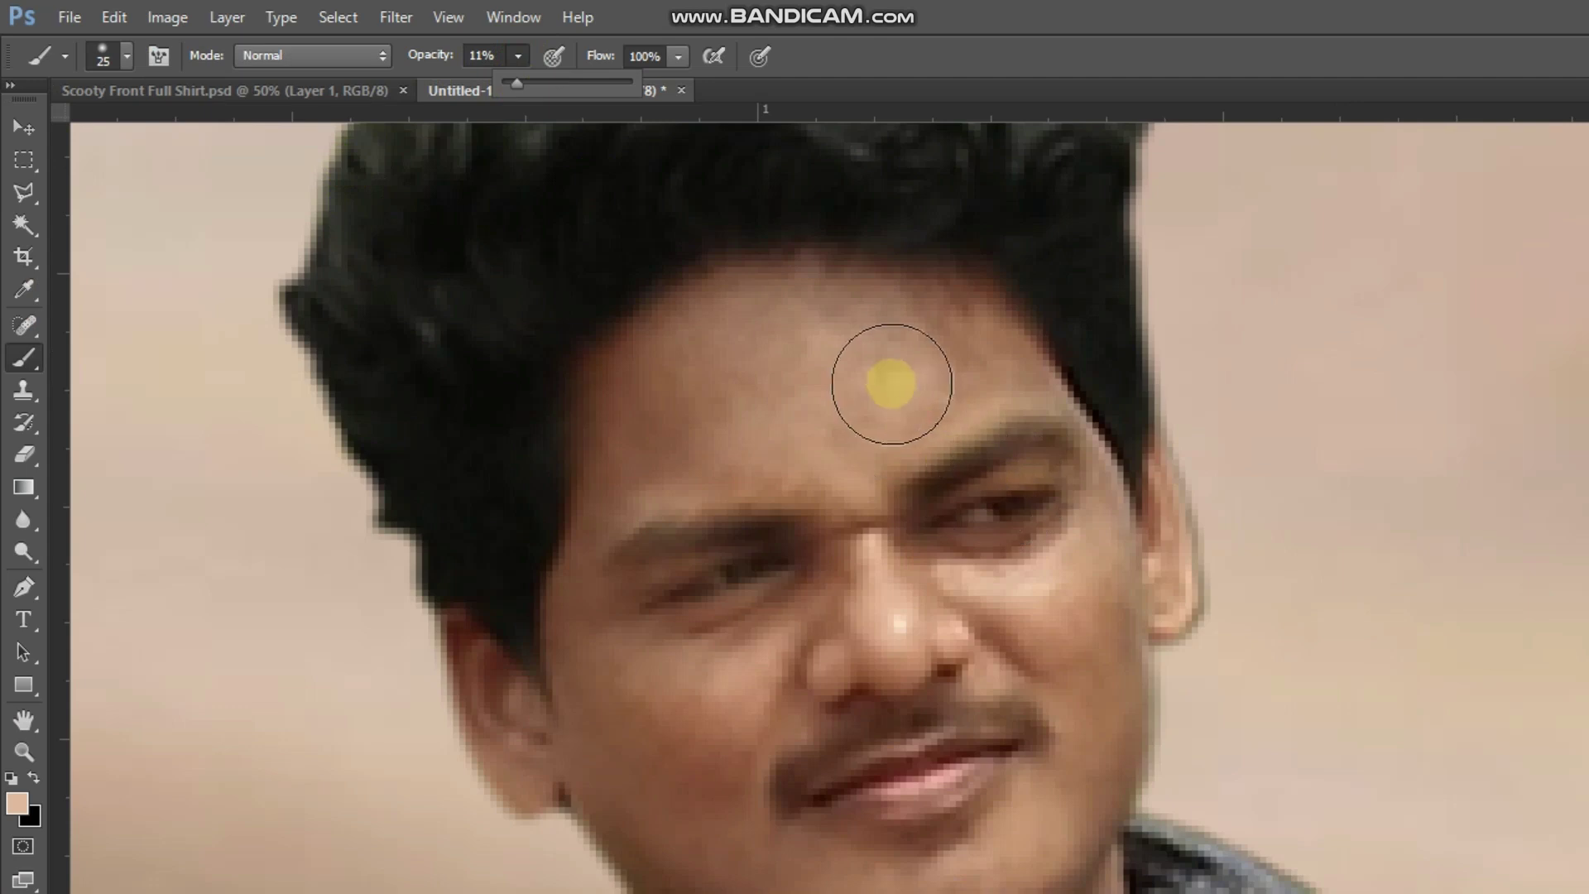
pyautogui.click(904, 350)
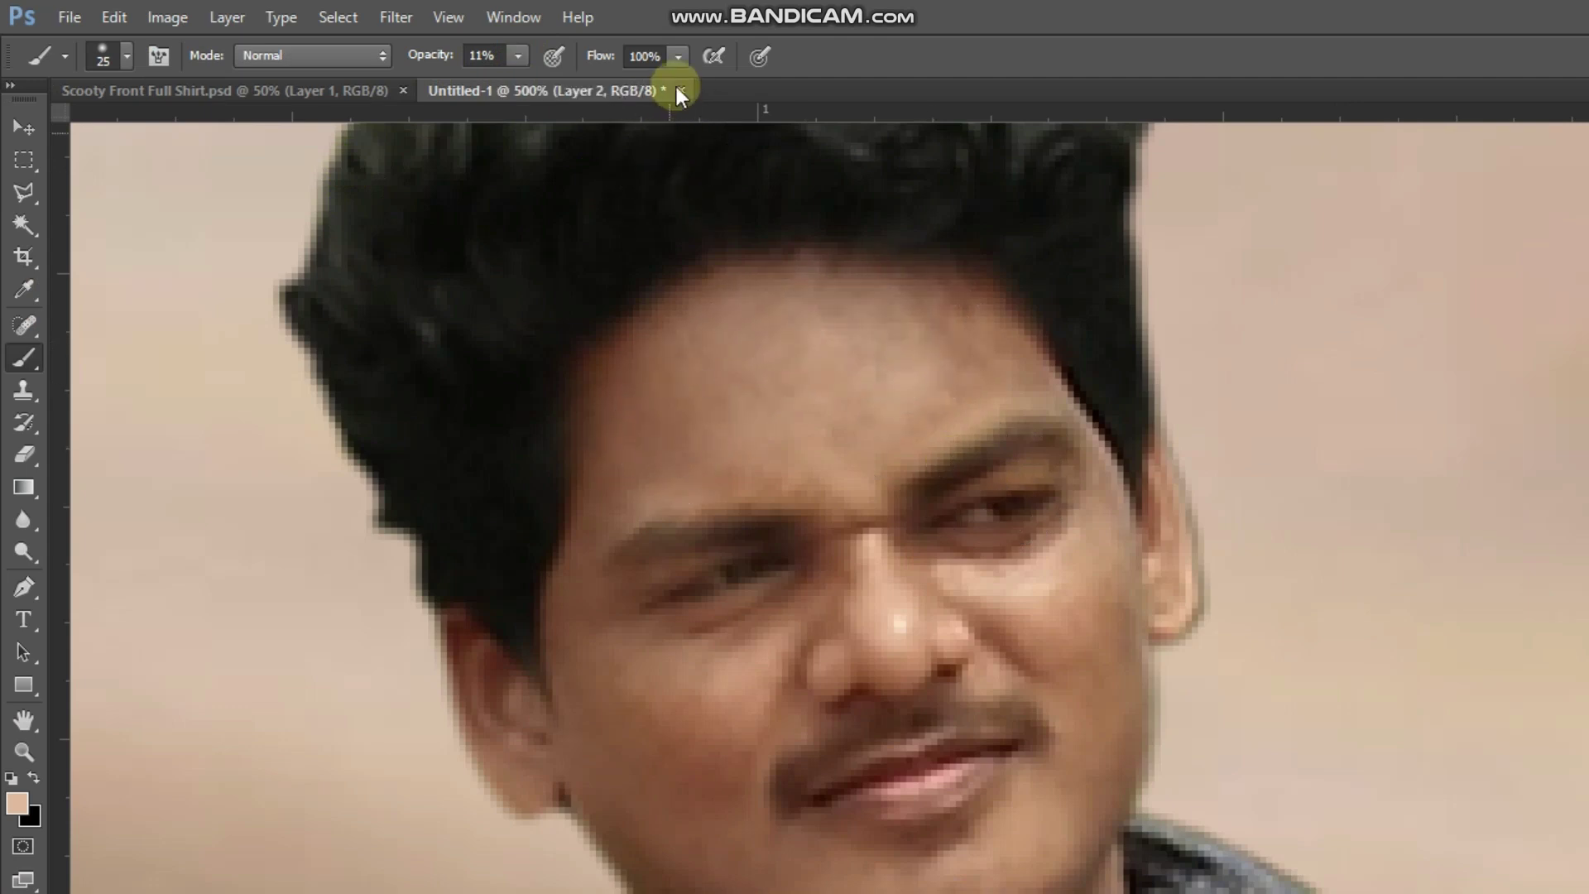
pyautogui.click(679, 56)
pyautogui.moveTo(671, 86); pyautogui.dragTo(638, 92)
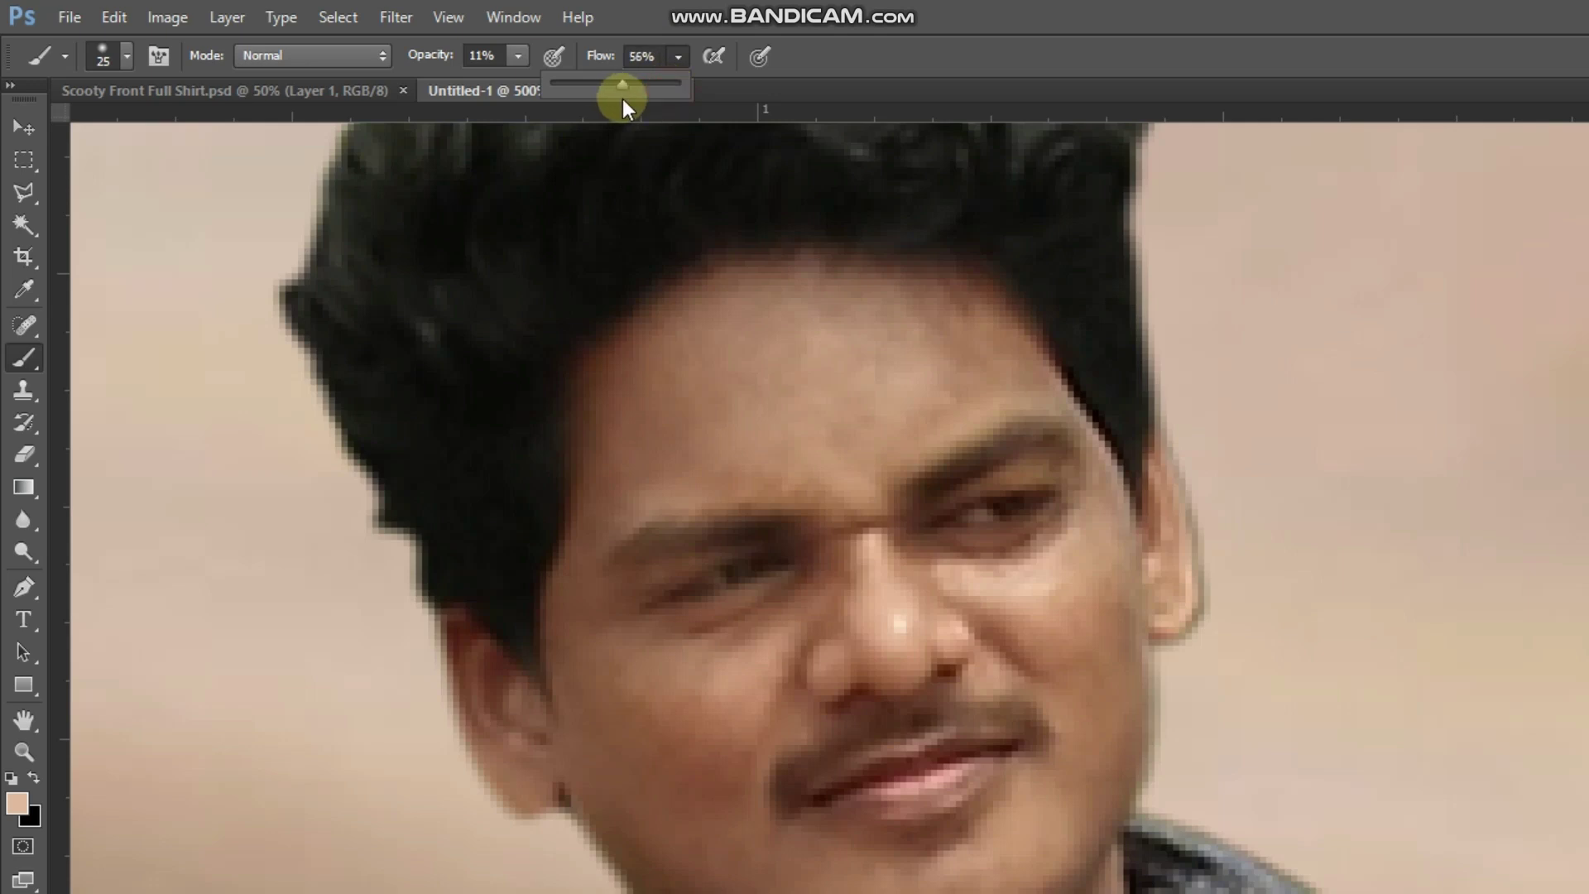
pyautogui.click(859, 410)
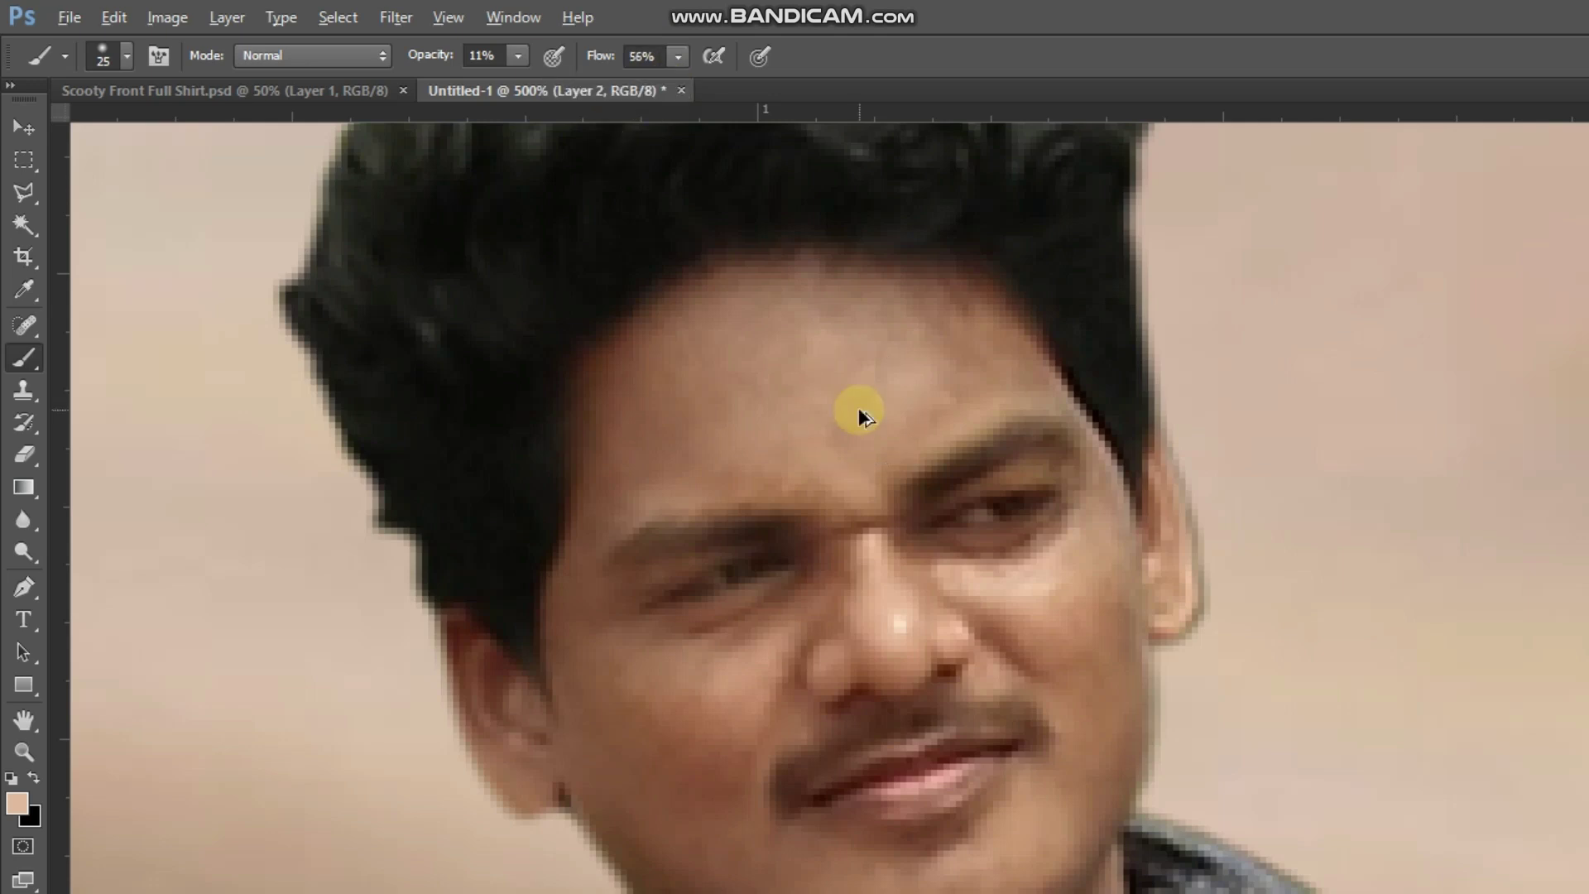
pyautogui.moveTo(859, 401)
pyautogui.mouseDown()
pyautogui.moveTo(919, 338)
pyautogui.moveTo(792, 331)
pyautogui.moveTo(727, 397)
pyautogui.moveTo(657, 596)
pyautogui.moveTo(852, 524)
pyautogui.moveTo(973, 534)
pyautogui.mouseUp()
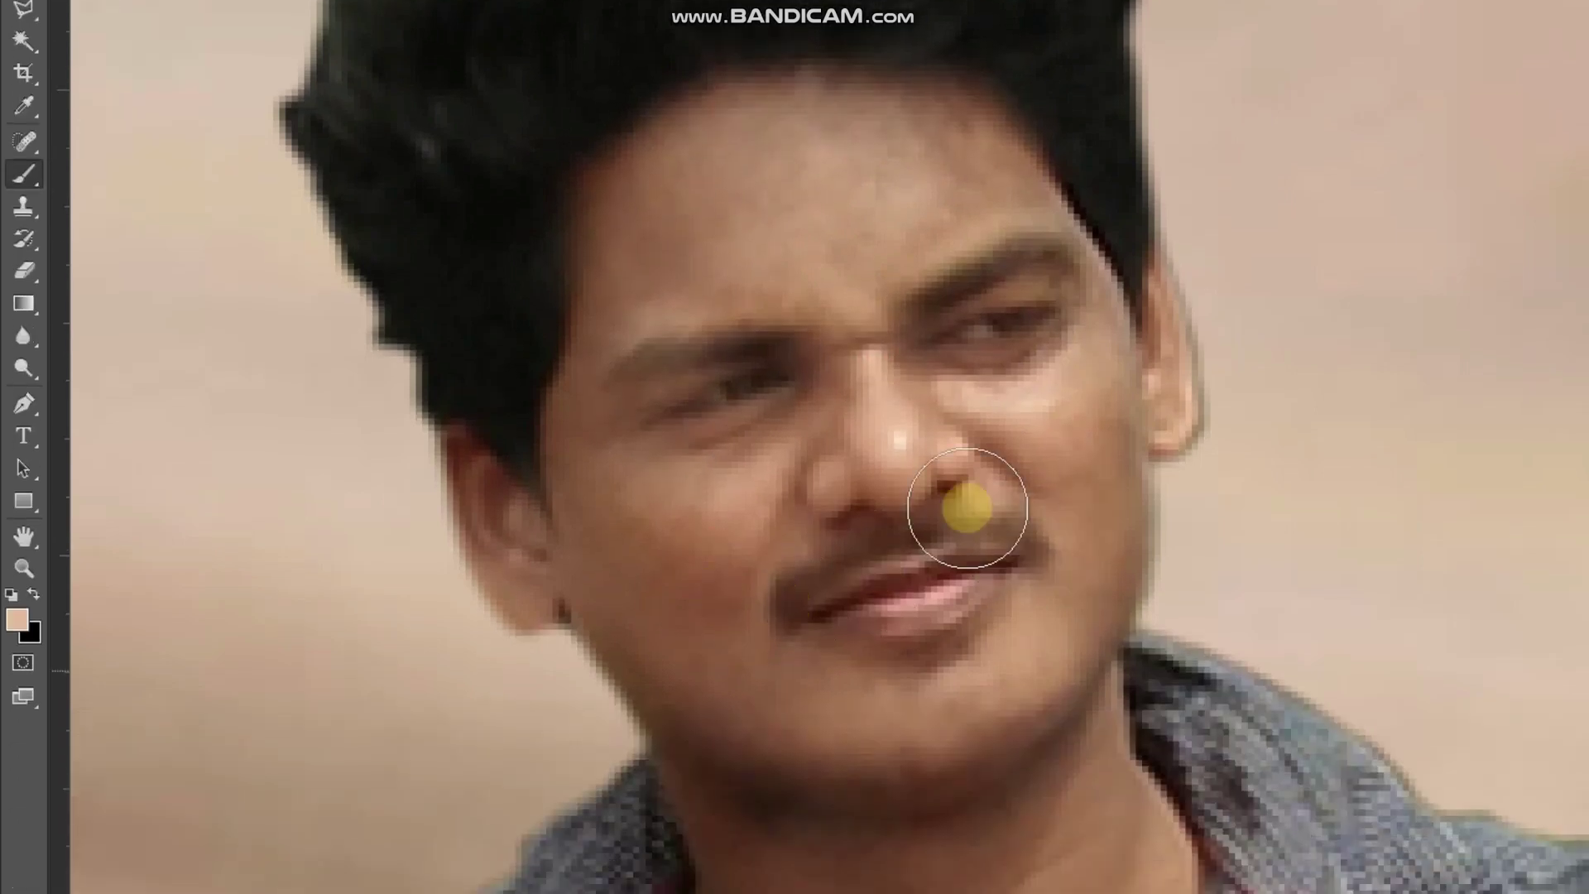
pyautogui.moveTo(930, 610); pyautogui.dragTo(918, 398)
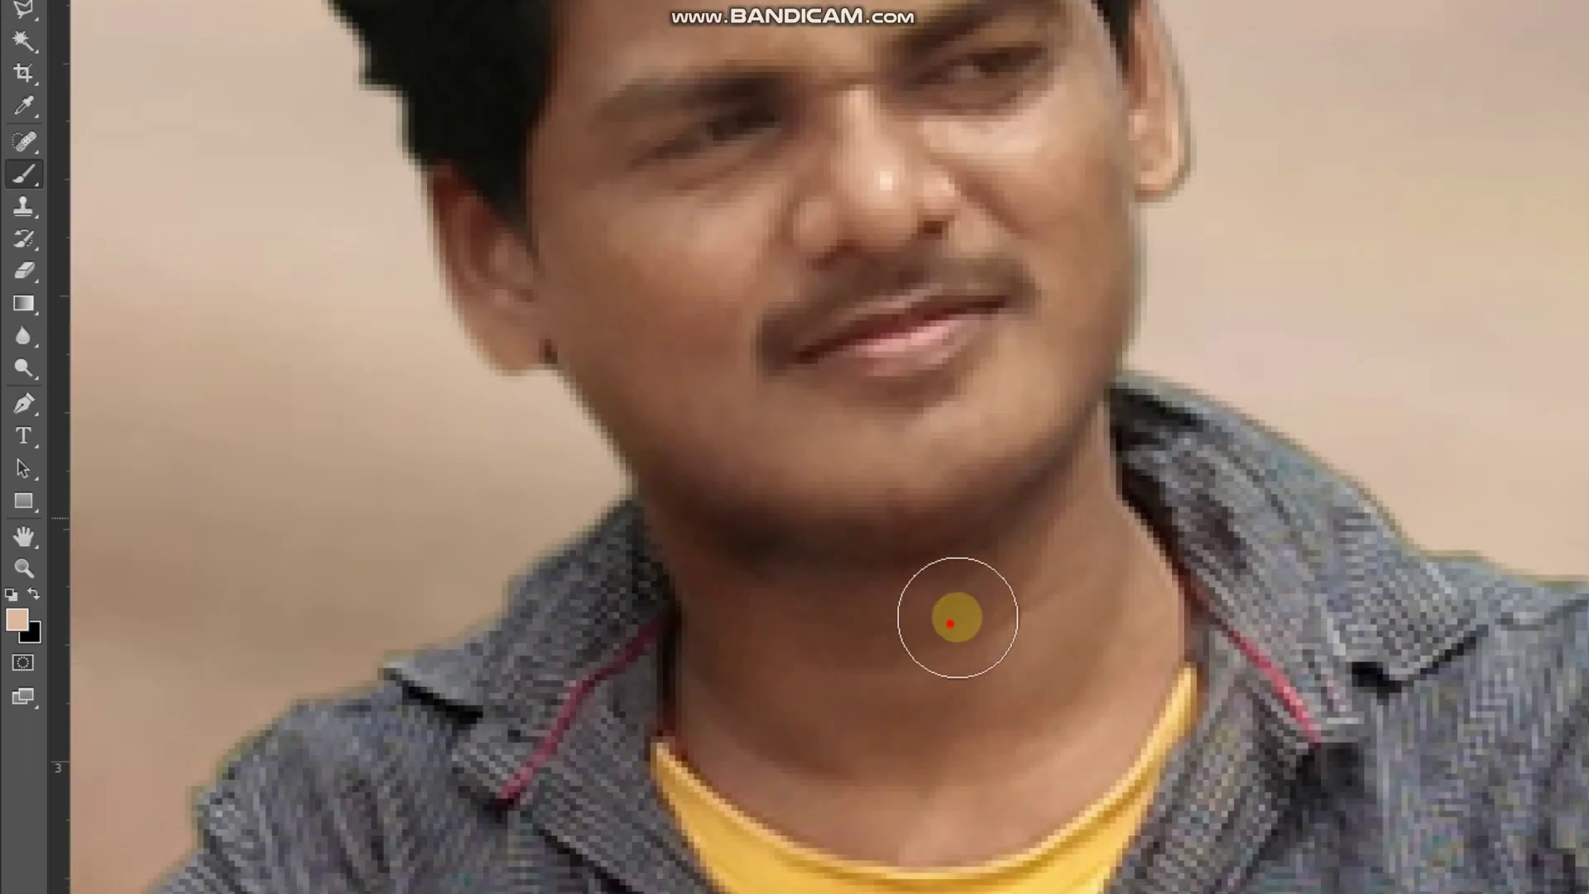
pyautogui.moveTo(1018, 580); pyautogui.dragTo(1127, 501)
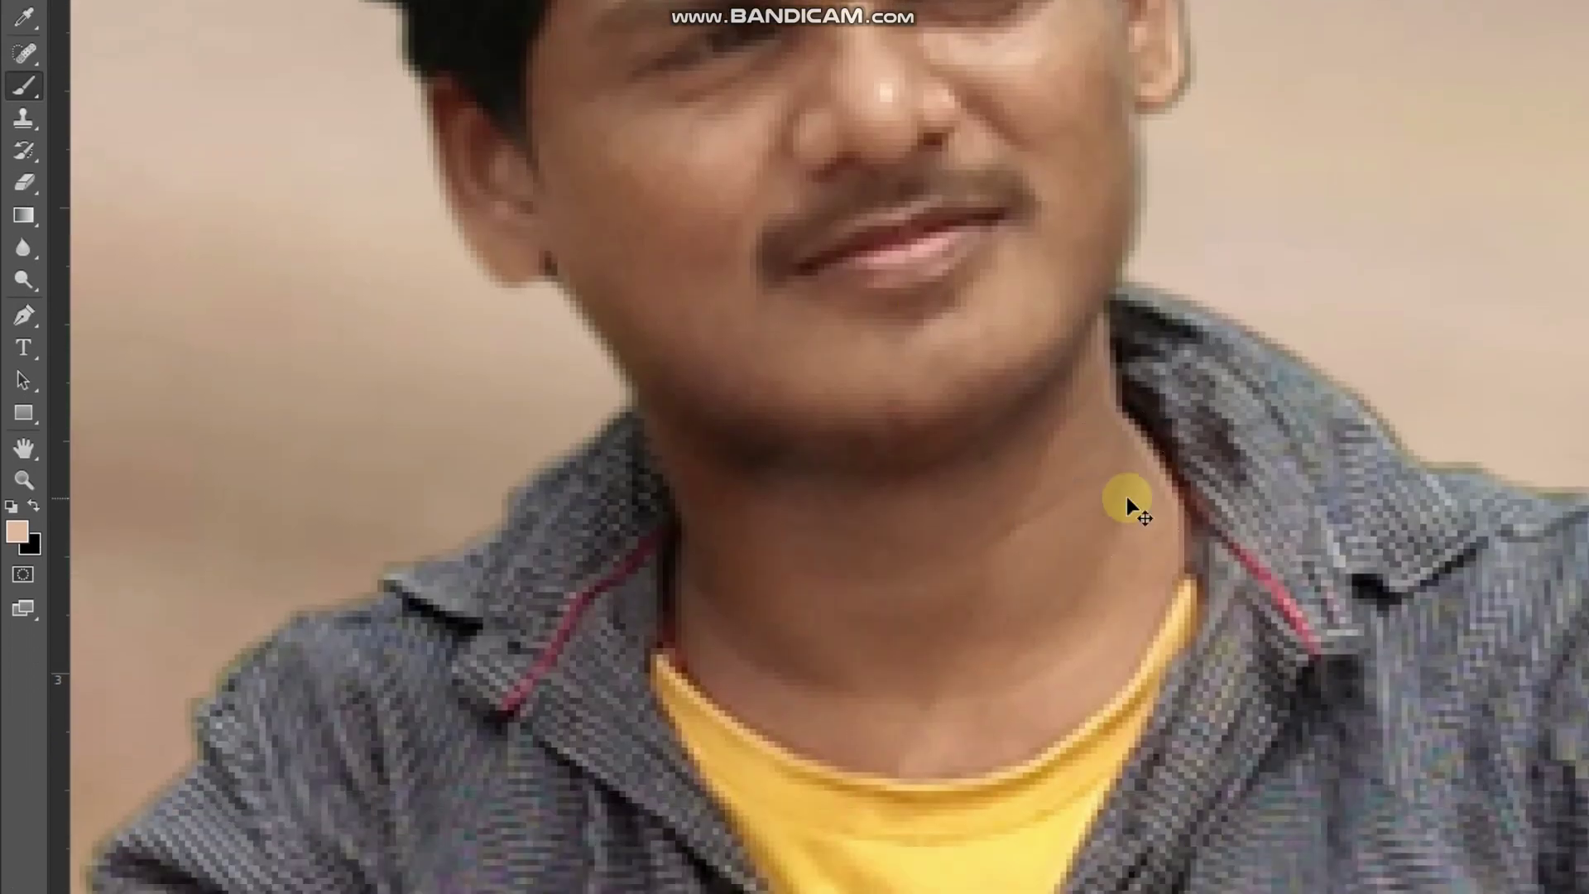
# Zoom out and pan to view the full composite with the rider and the standing girl.
pyautogui.scroll(-2, 1126, 495)
pyautogui.scroll(-2, 1126, 495)
pyautogui.scroll(-2, 1125, 495)
pyautogui.scroll(-2, 1125, 495)
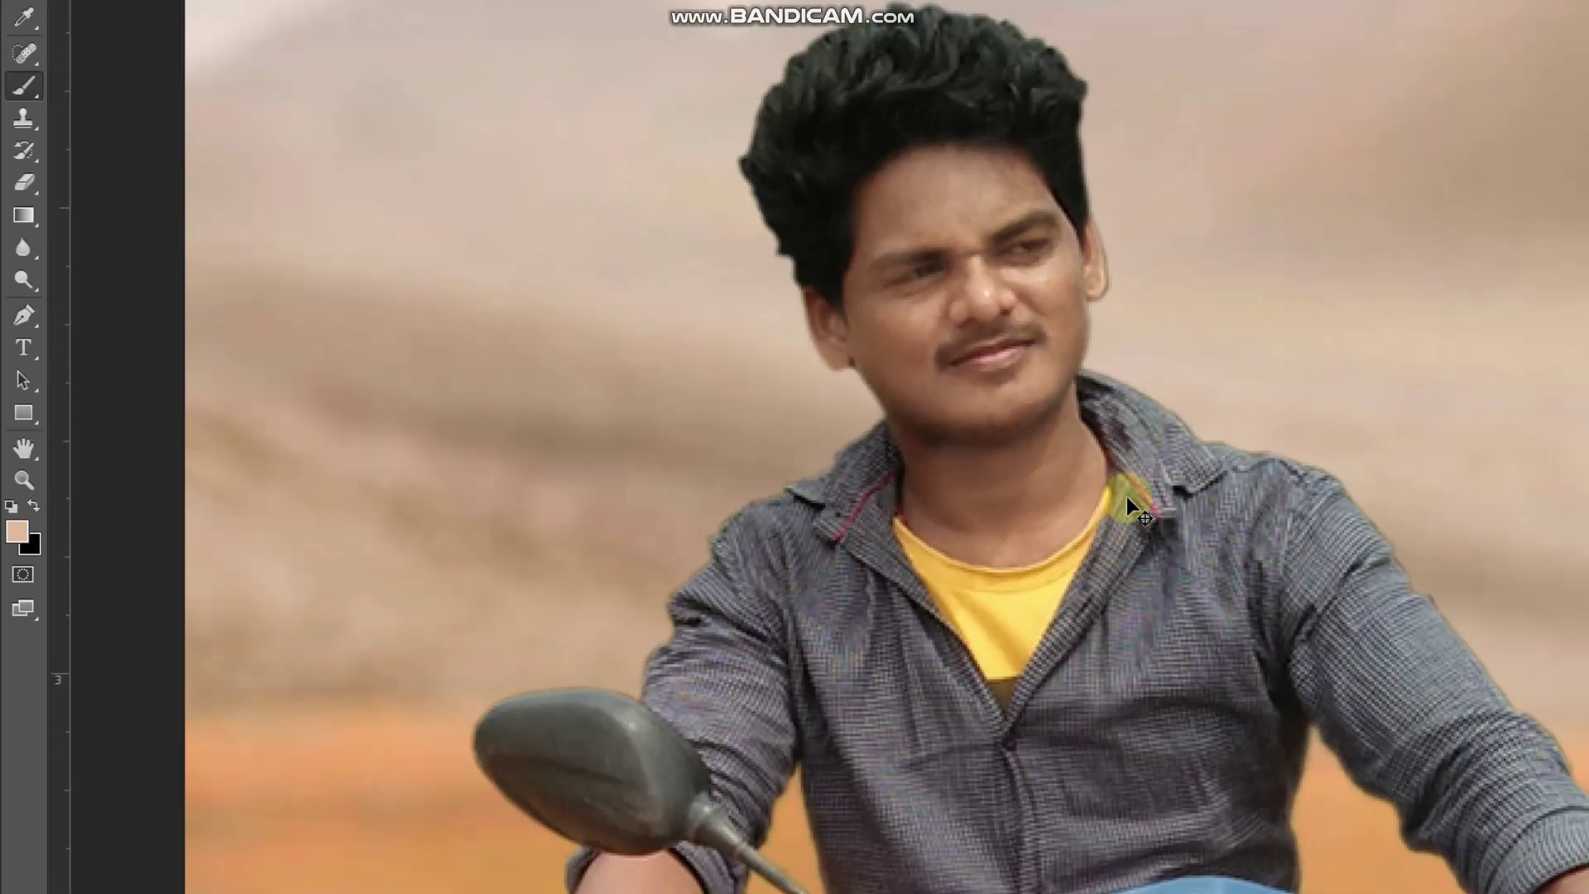
pyautogui.scroll(-2, 1127, 499)
pyautogui.scroll(-1, 1128, 499)
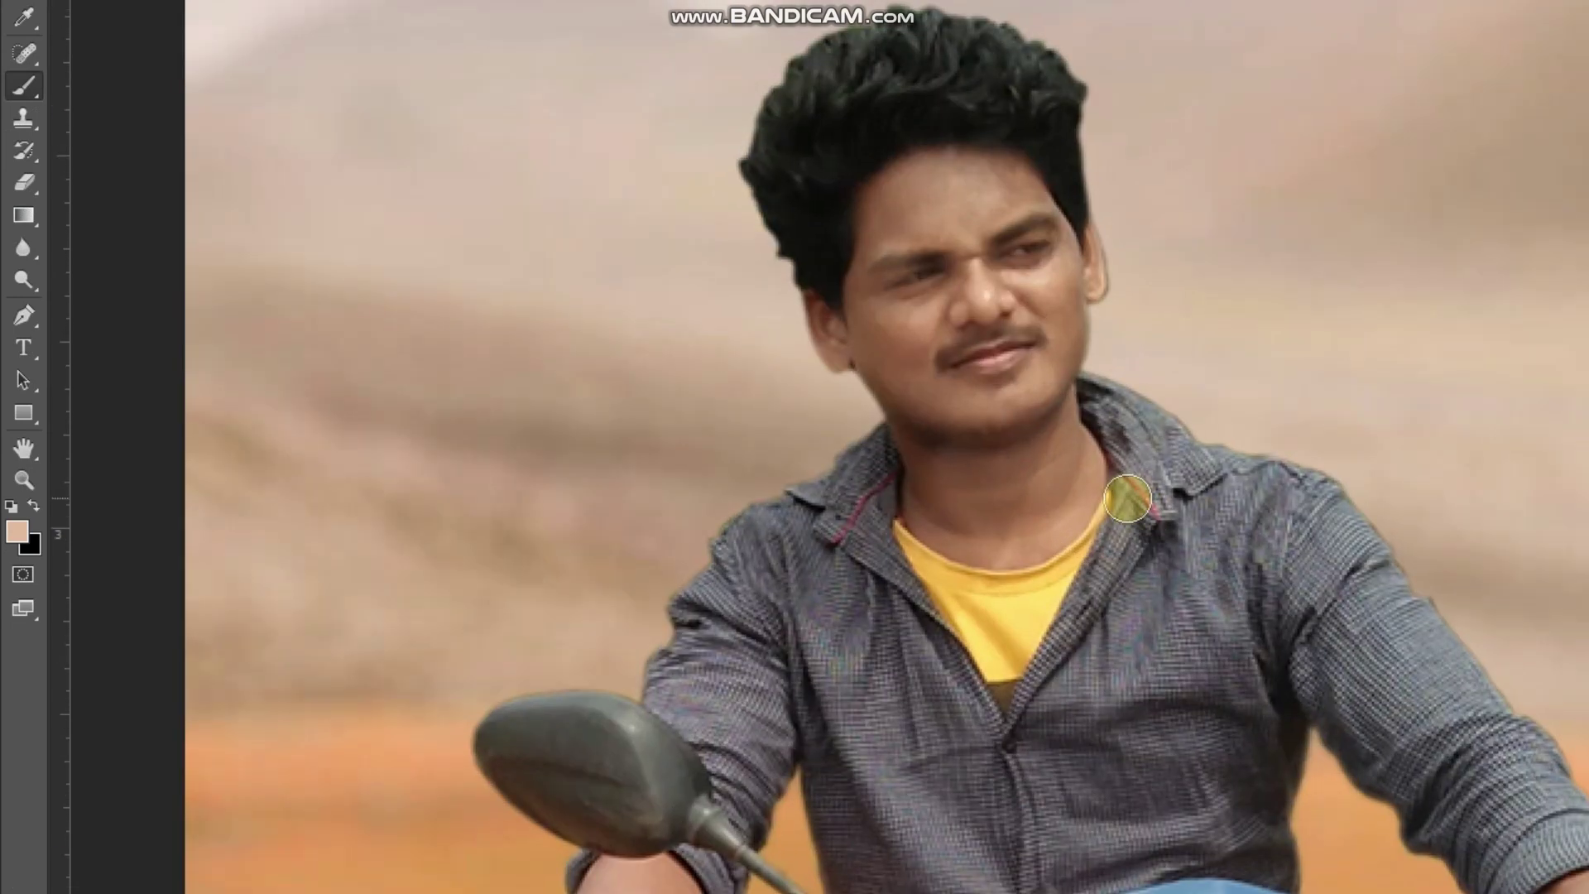
pyautogui.scroll(-5, 1125, 495)
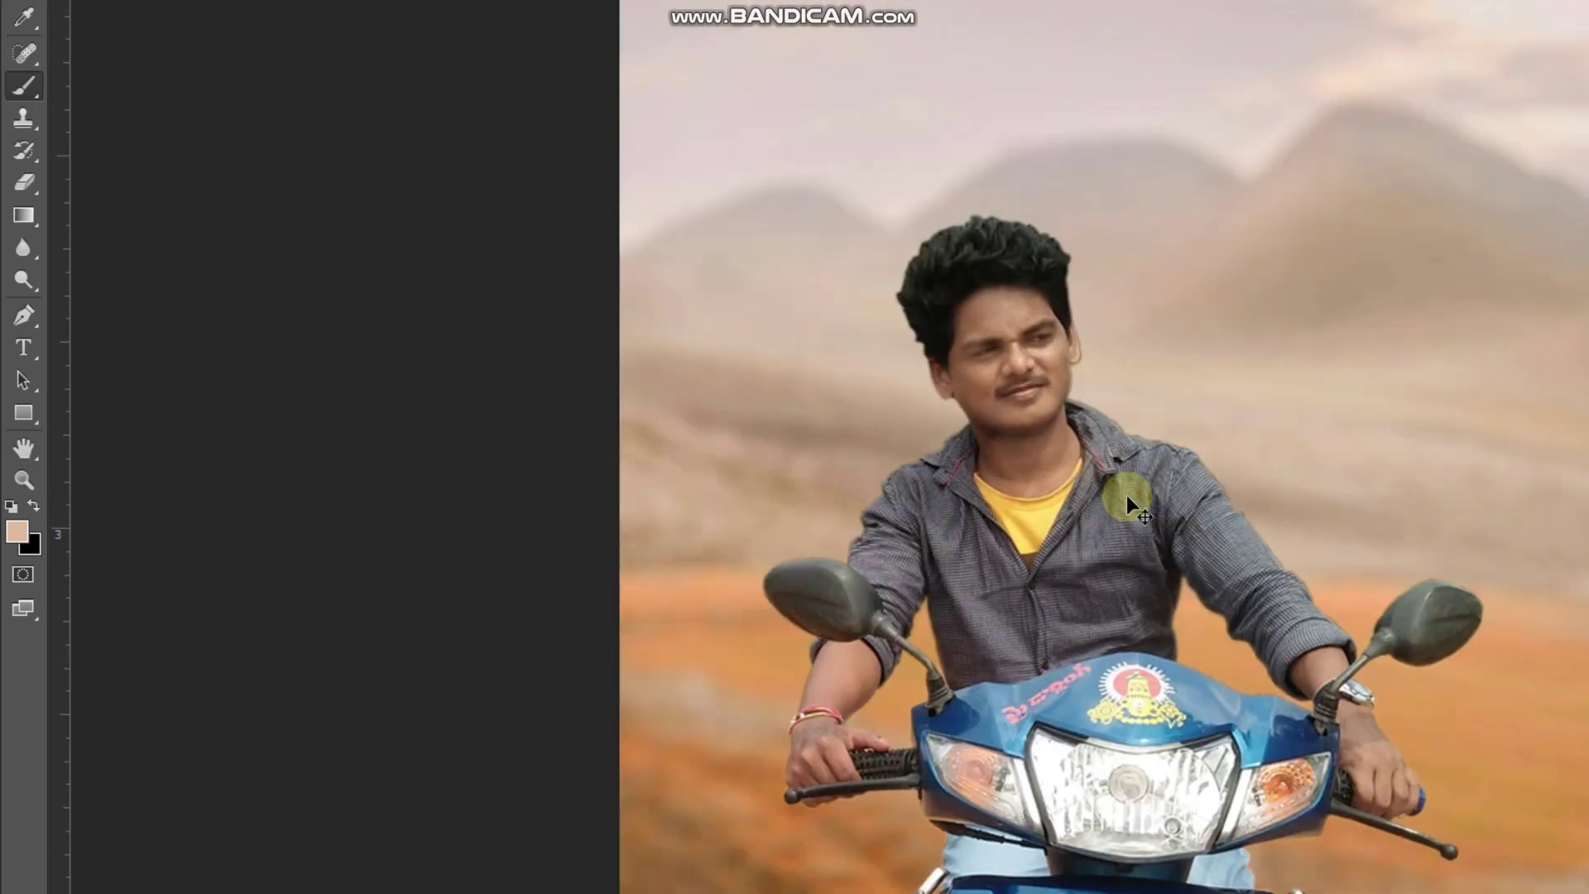
pyautogui.moveTo(1124, 497); pyautogui.dragTo(951, 408)
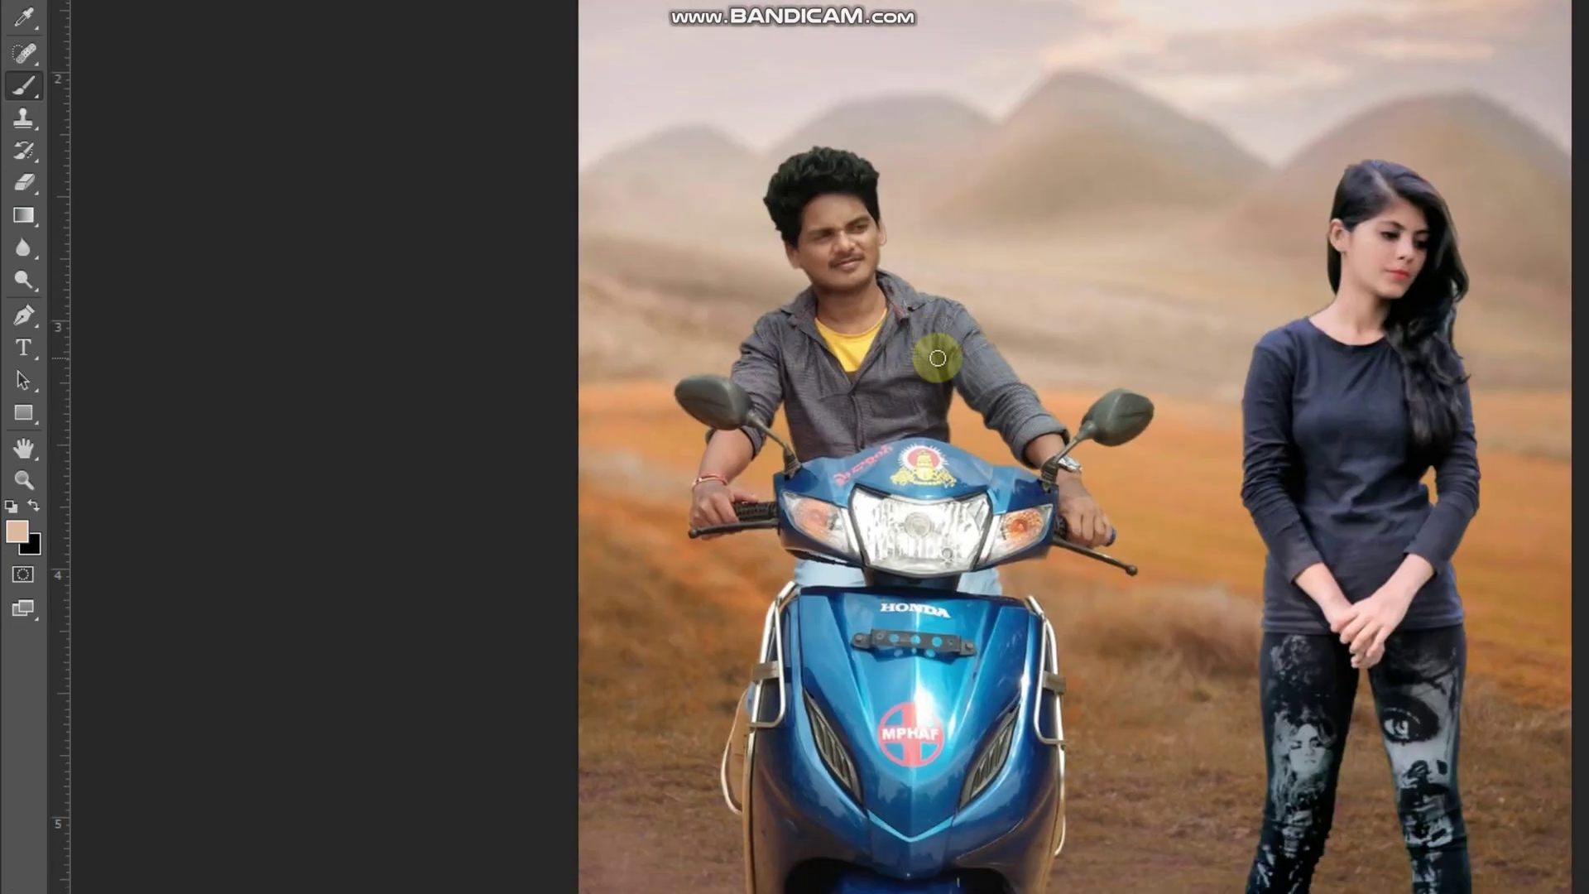
pyautogui.scroll(3, 936, 356)
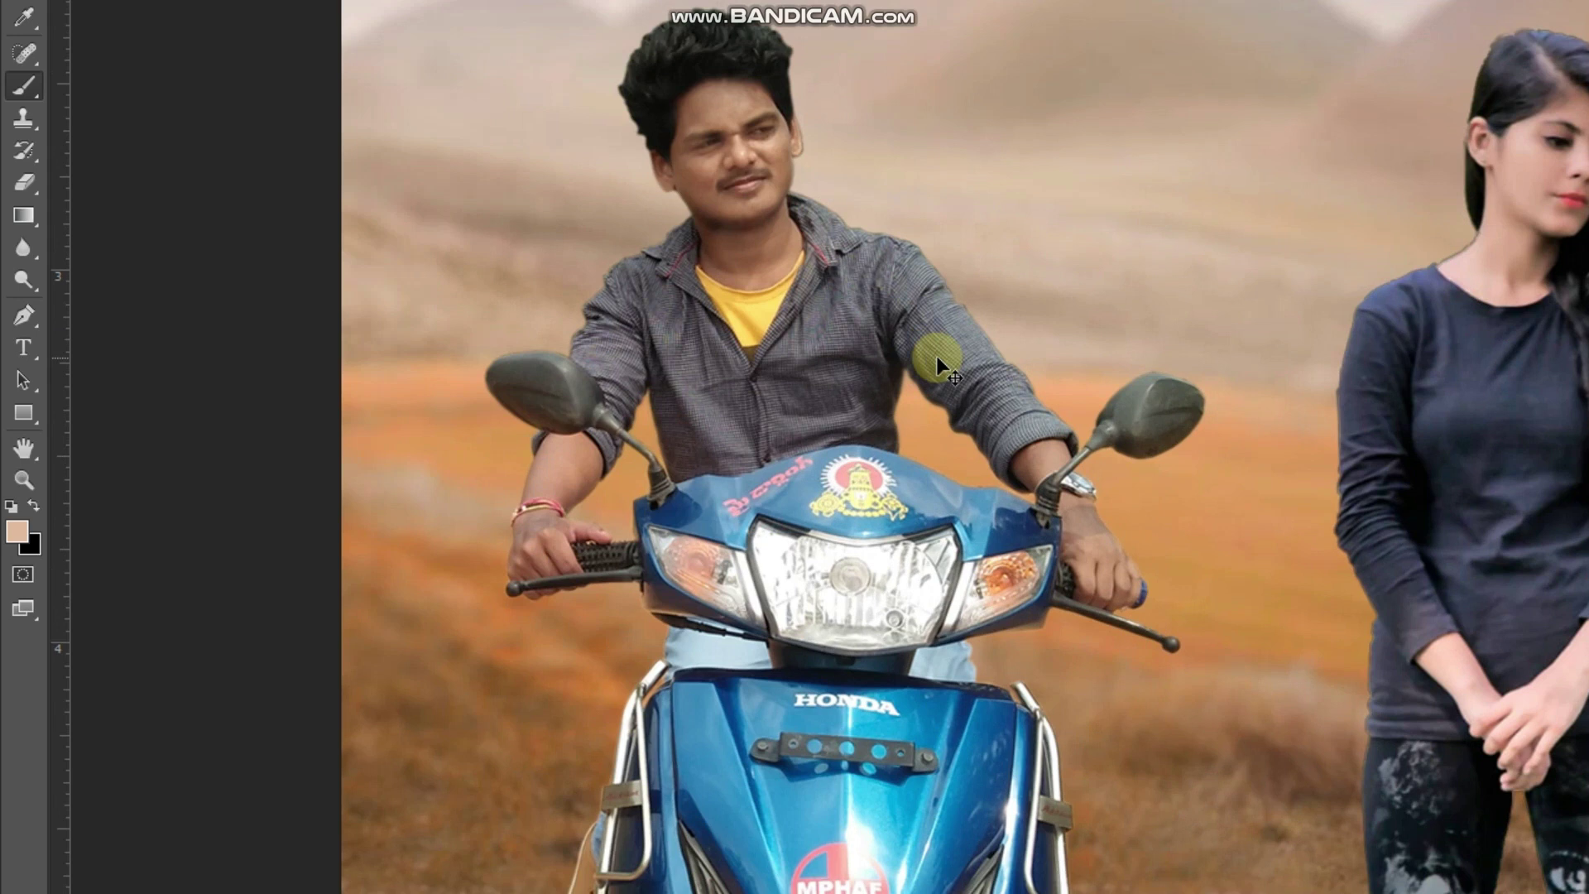
# Apply a Levels correction of 22, 1.22, 251 to deepen the scooter rider's shadows.
pyautogui.hotkey('ctrl', 'l')
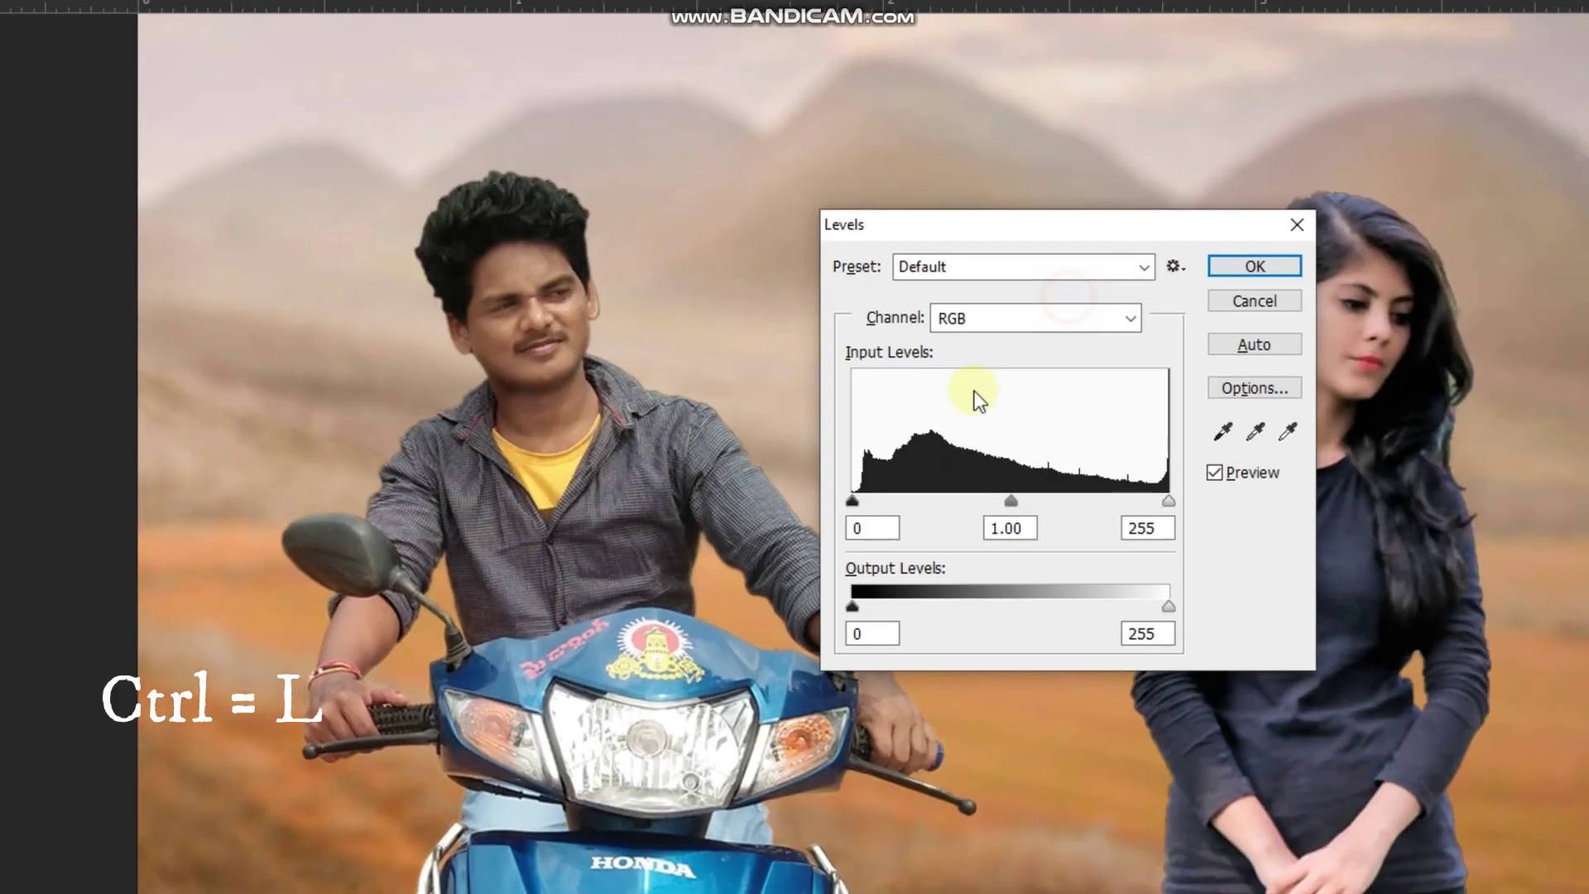
pyautogui.moveTo(1134, 217); pyautogui.dragTo(1080, 362)
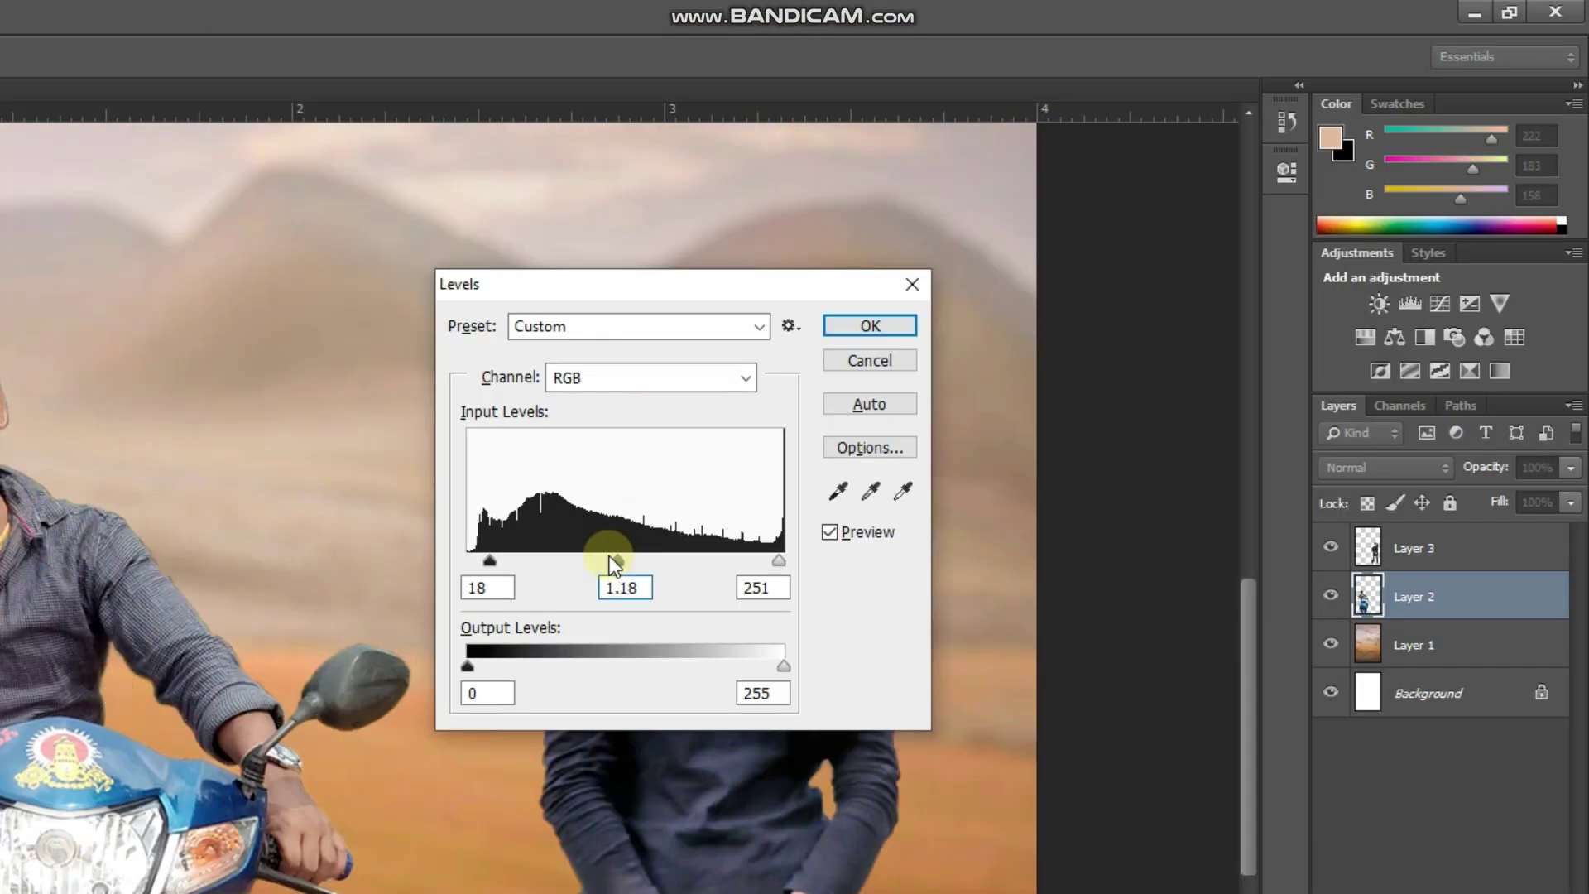
pyautogui.moveTo(603, 562); pyautogui.dragTo(614, 558)
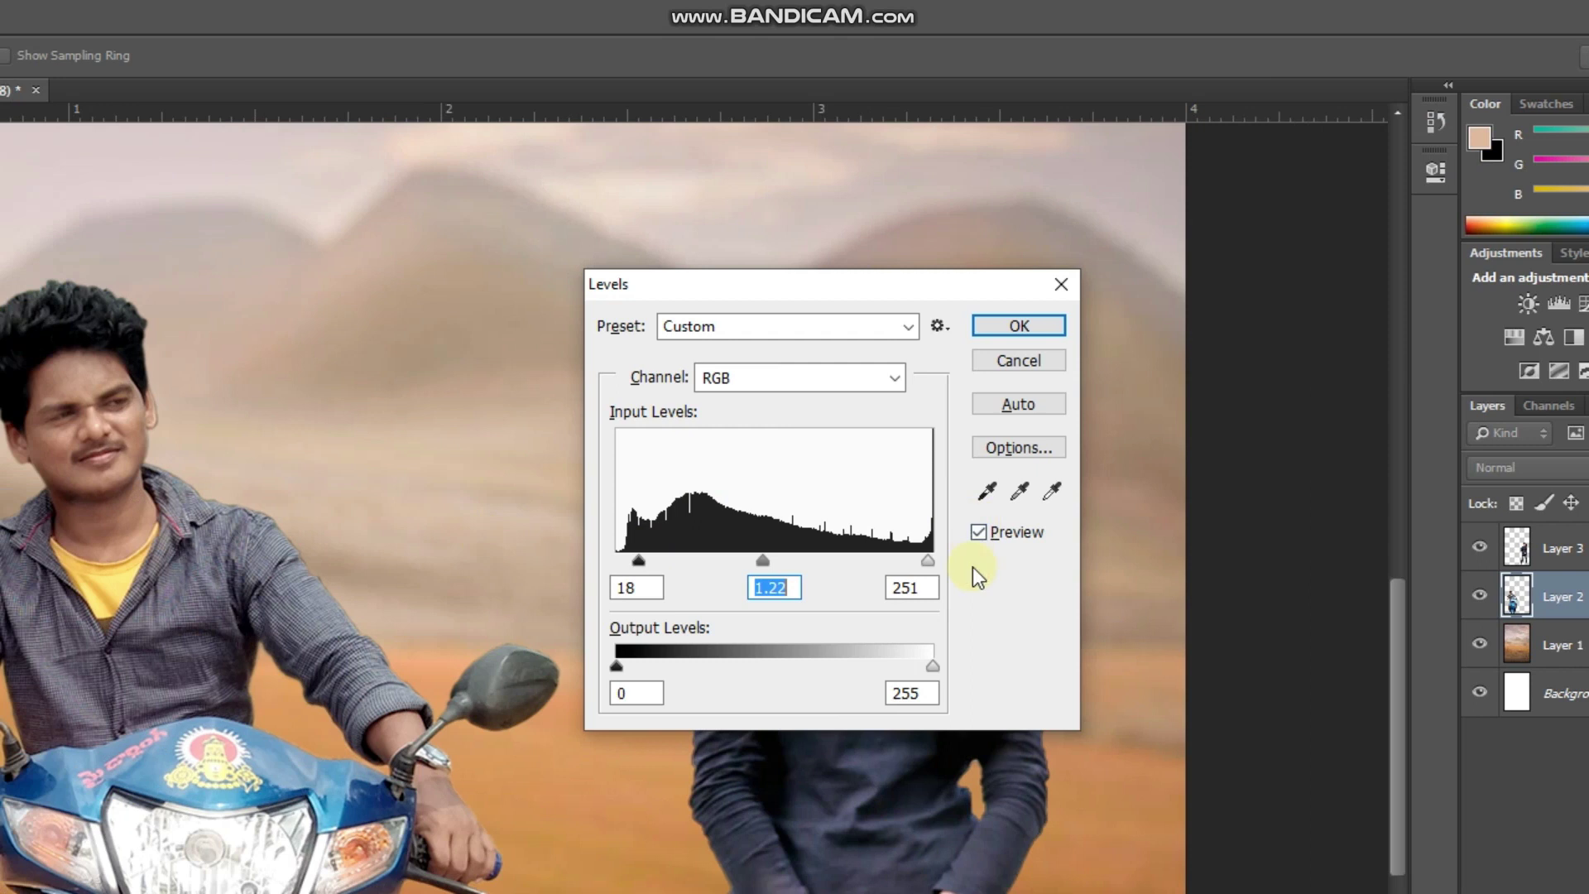
pyautogui.moveTo(637, 560); pyautogui.dragTo(644, 561)
pyautogui.click(644, 561)
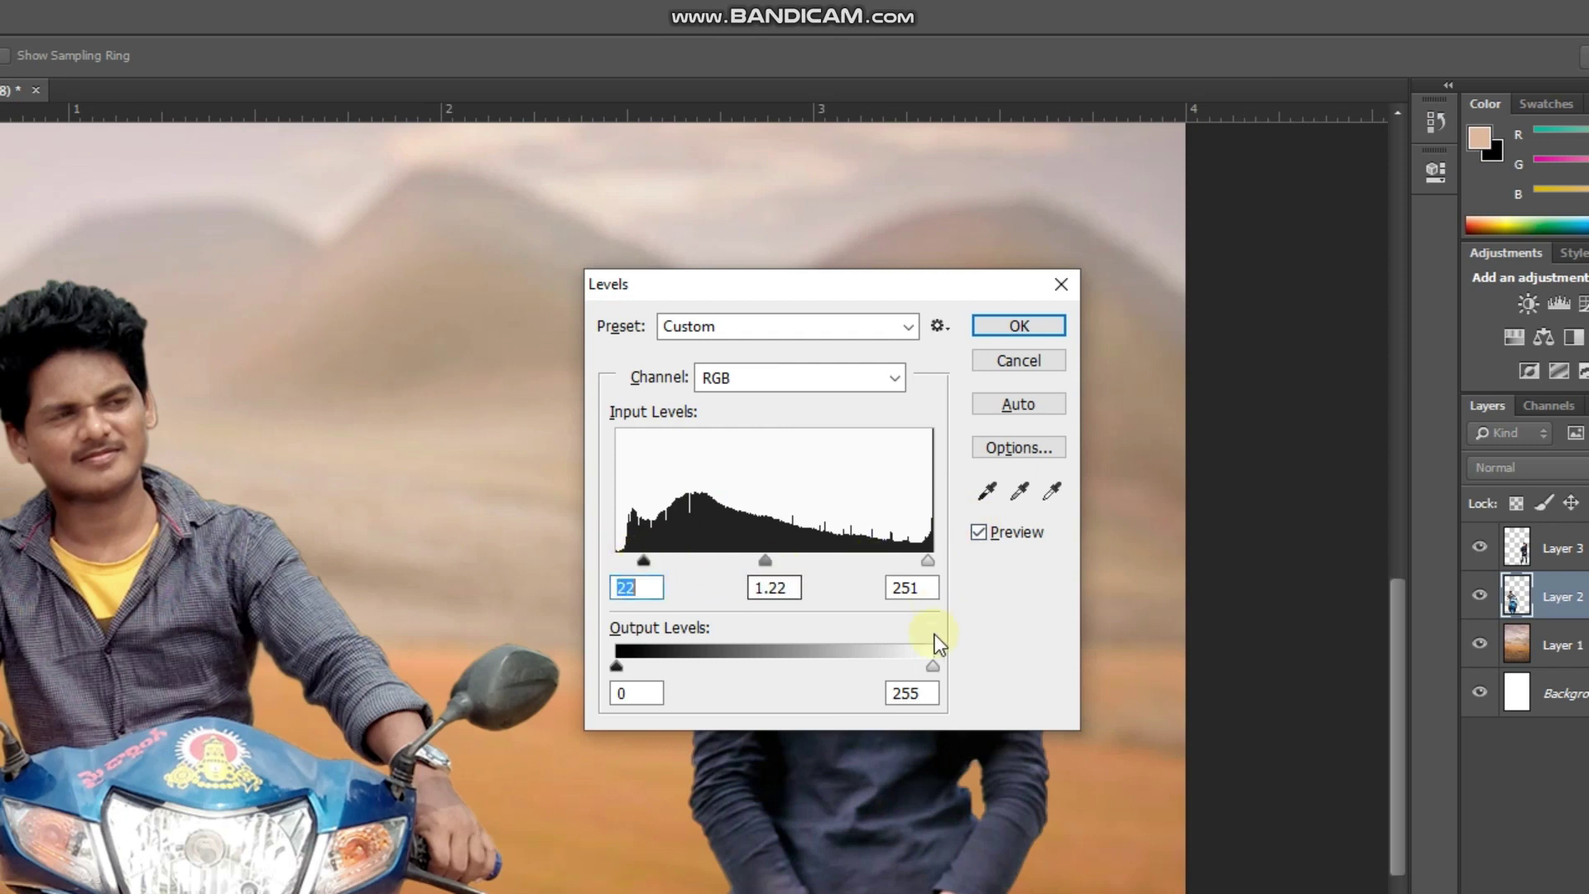
pyautogui.click(979, 532)
pyautogui.click(979, 533)
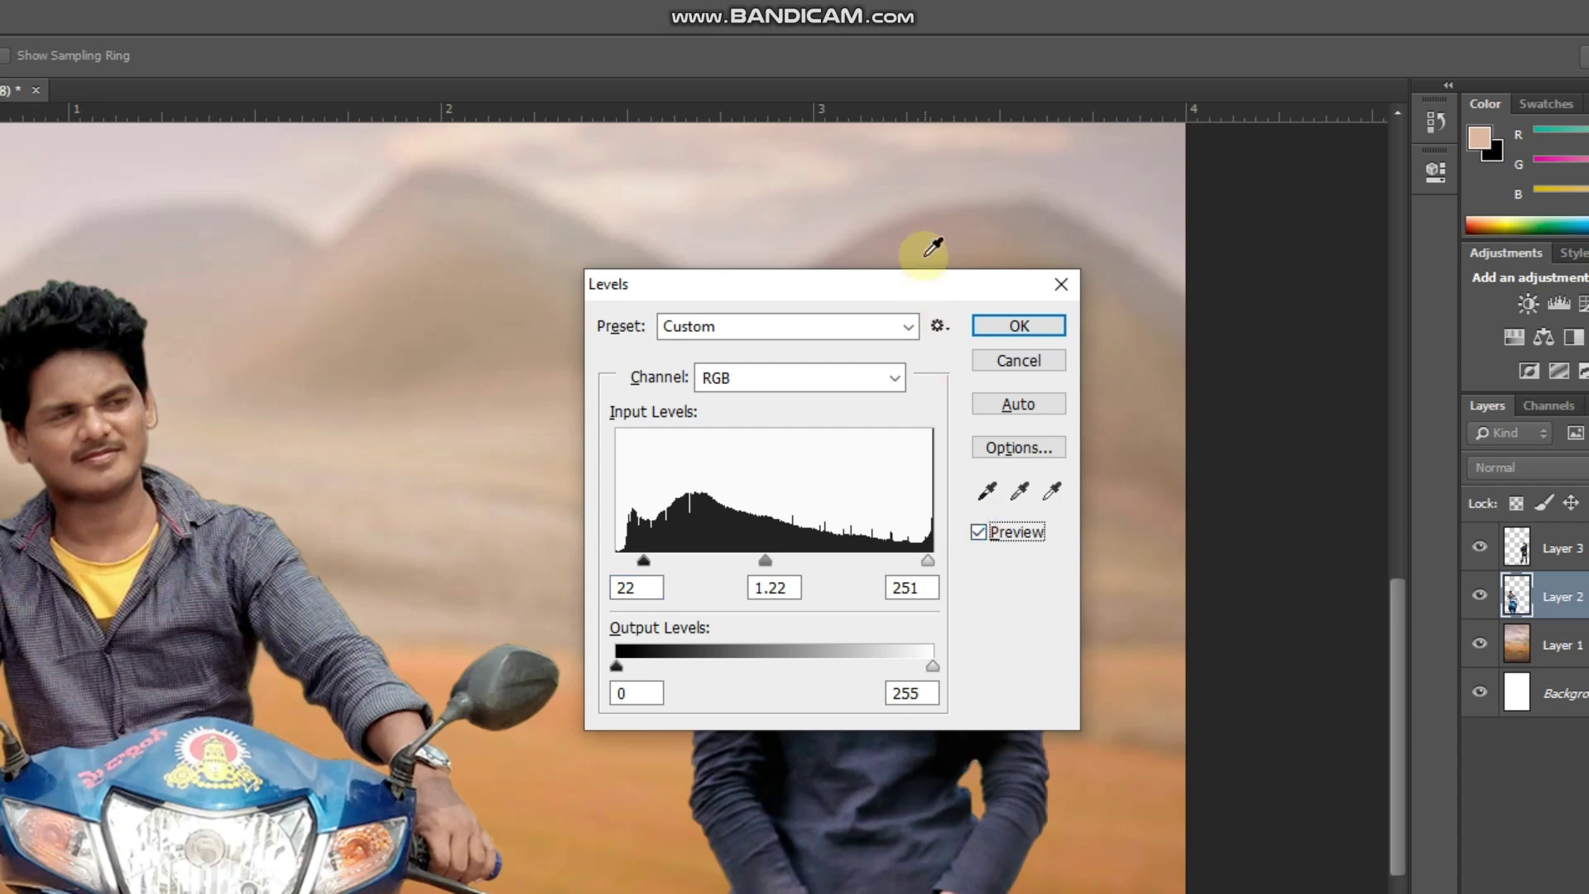
pyautogui.moveTo(922, 291); pyautogui.dragTo(1114, 696)
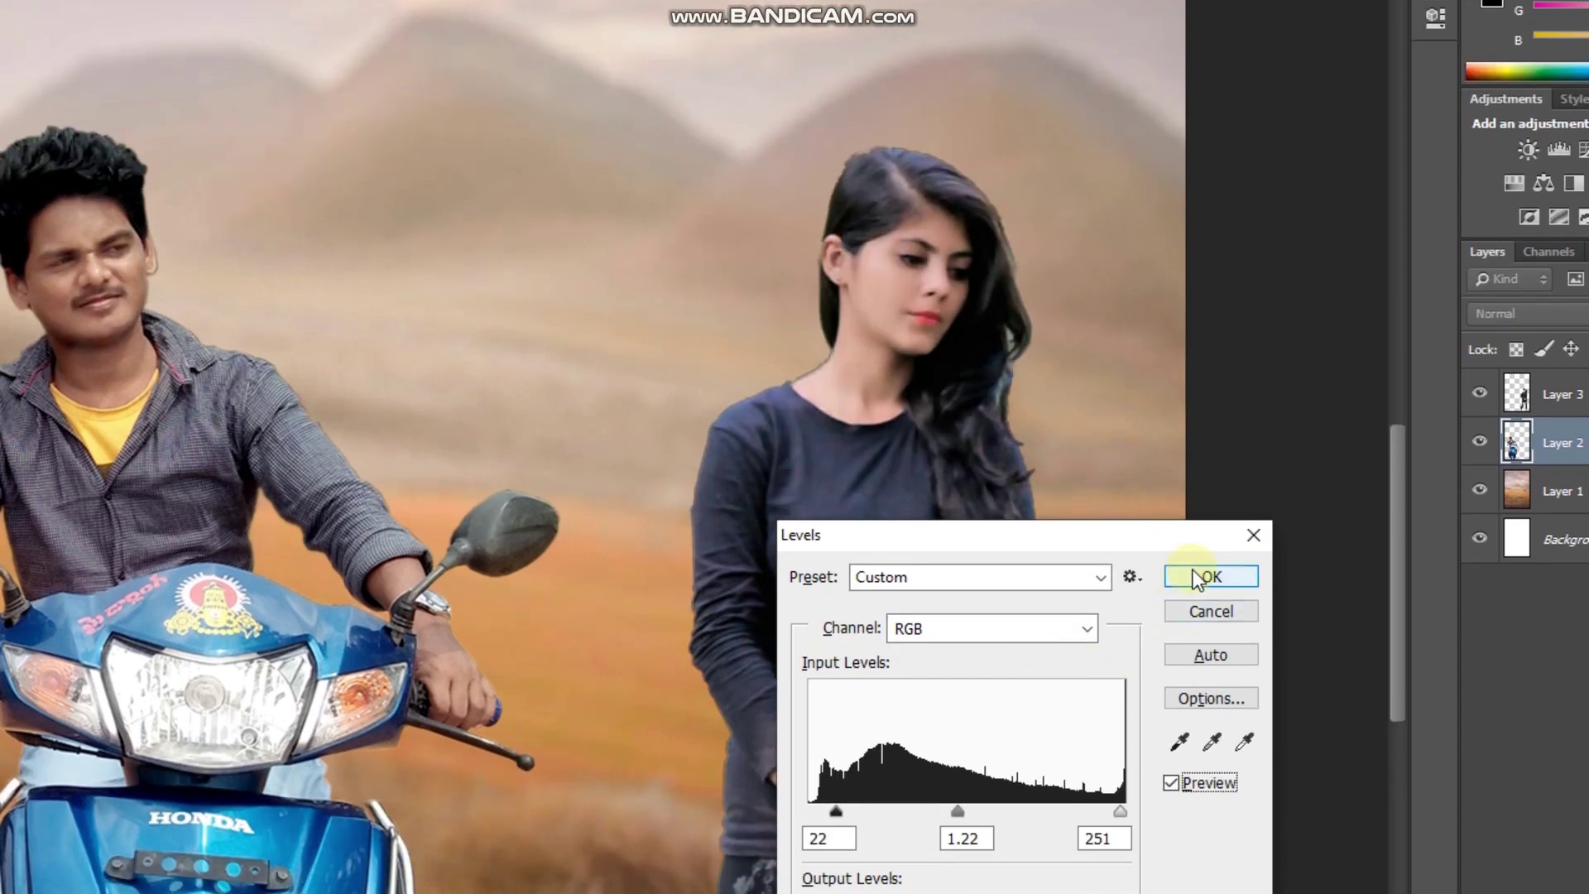
pyautogui.click(1194, 573)
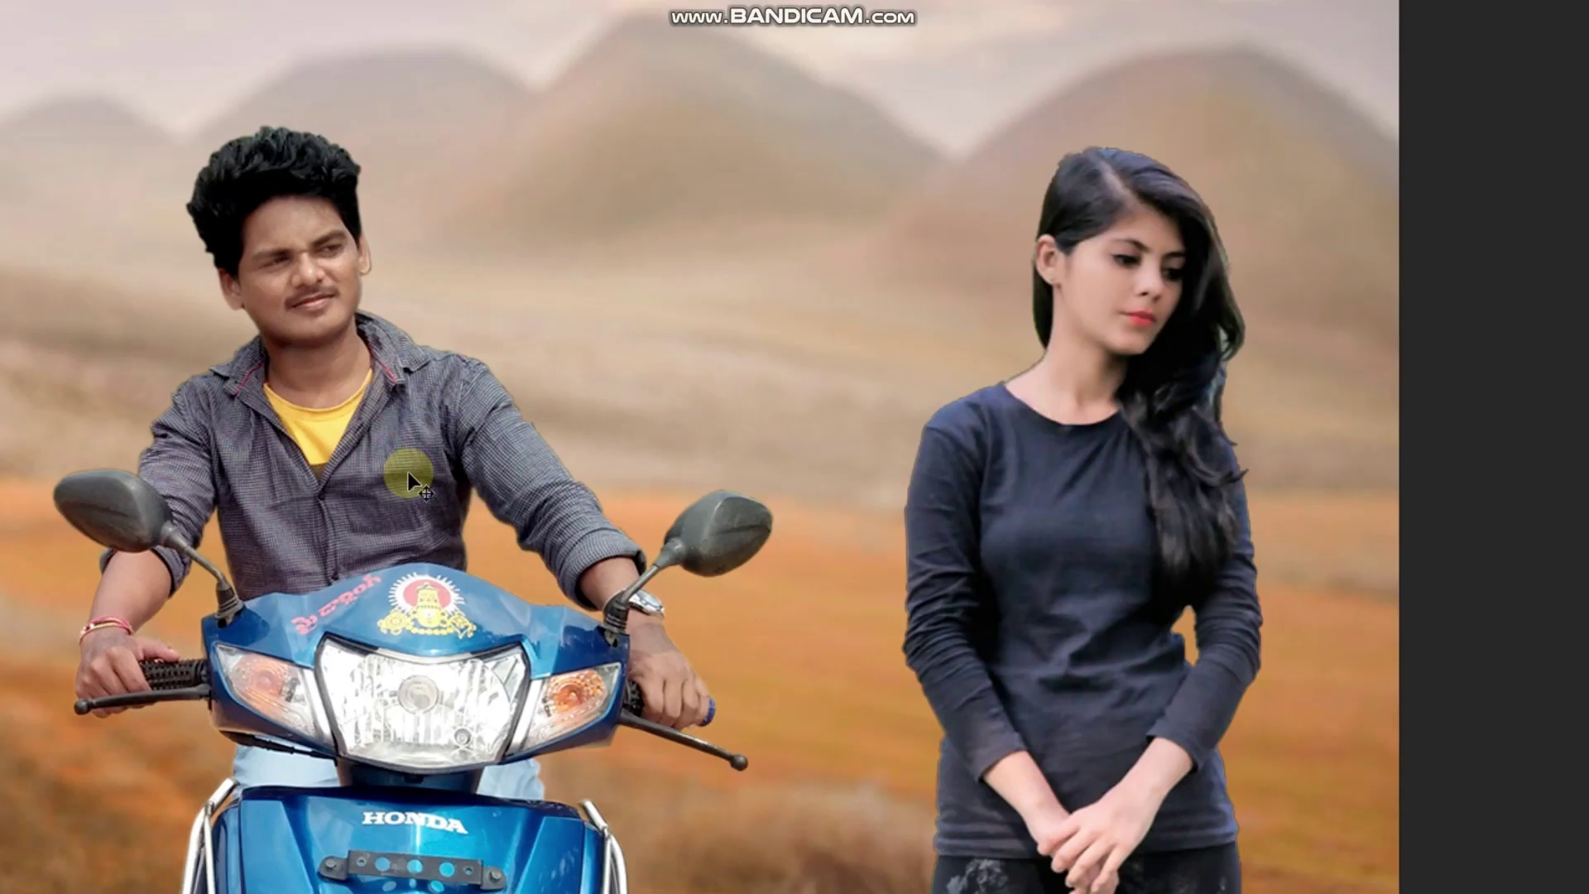
pyautogui.hotkey('ctrl', '-')
pyautogui.hotkey('ctrl', '-')
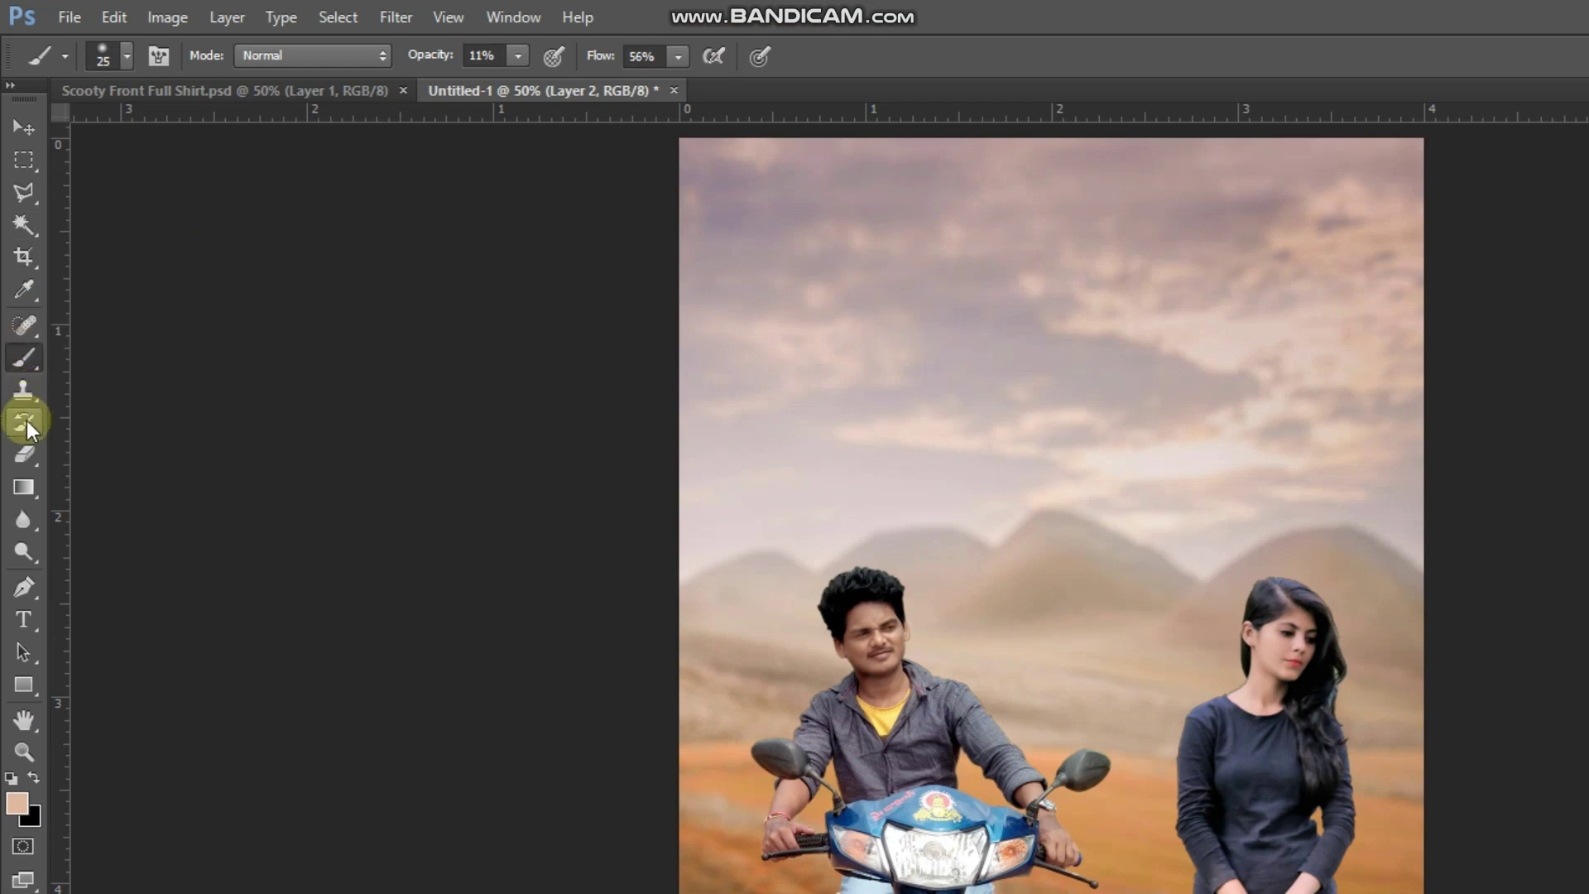
# Select the Clone Stamp tool and zoom in on the scooter's front fender.
pyautogui.click(24, 390)
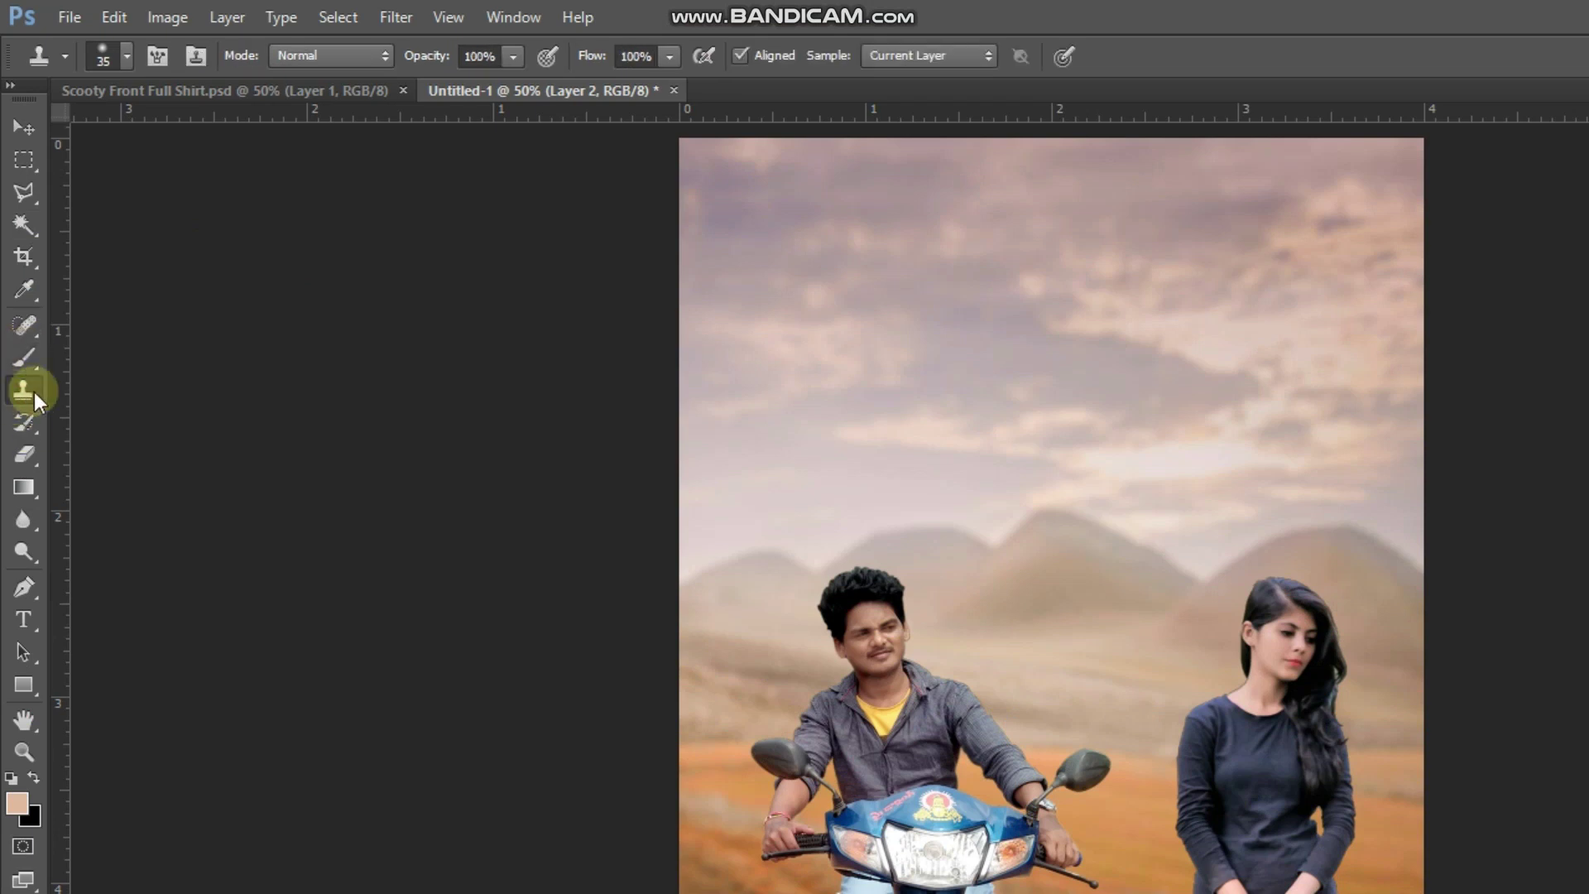
pyautogui.rightClick(27, 389)
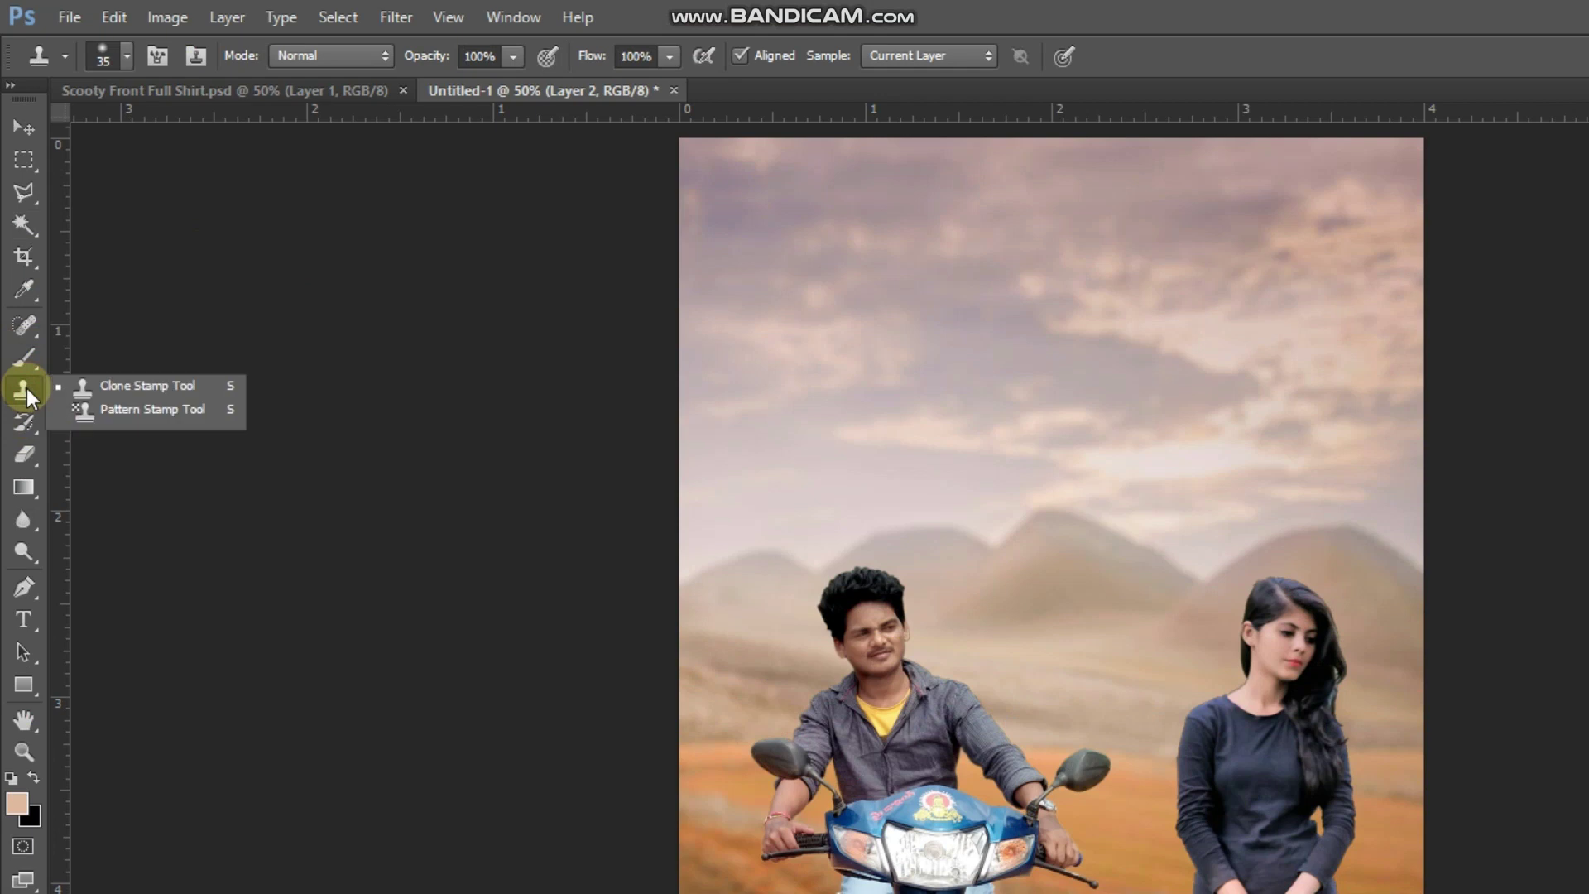
pyautogui.click(27, 392)
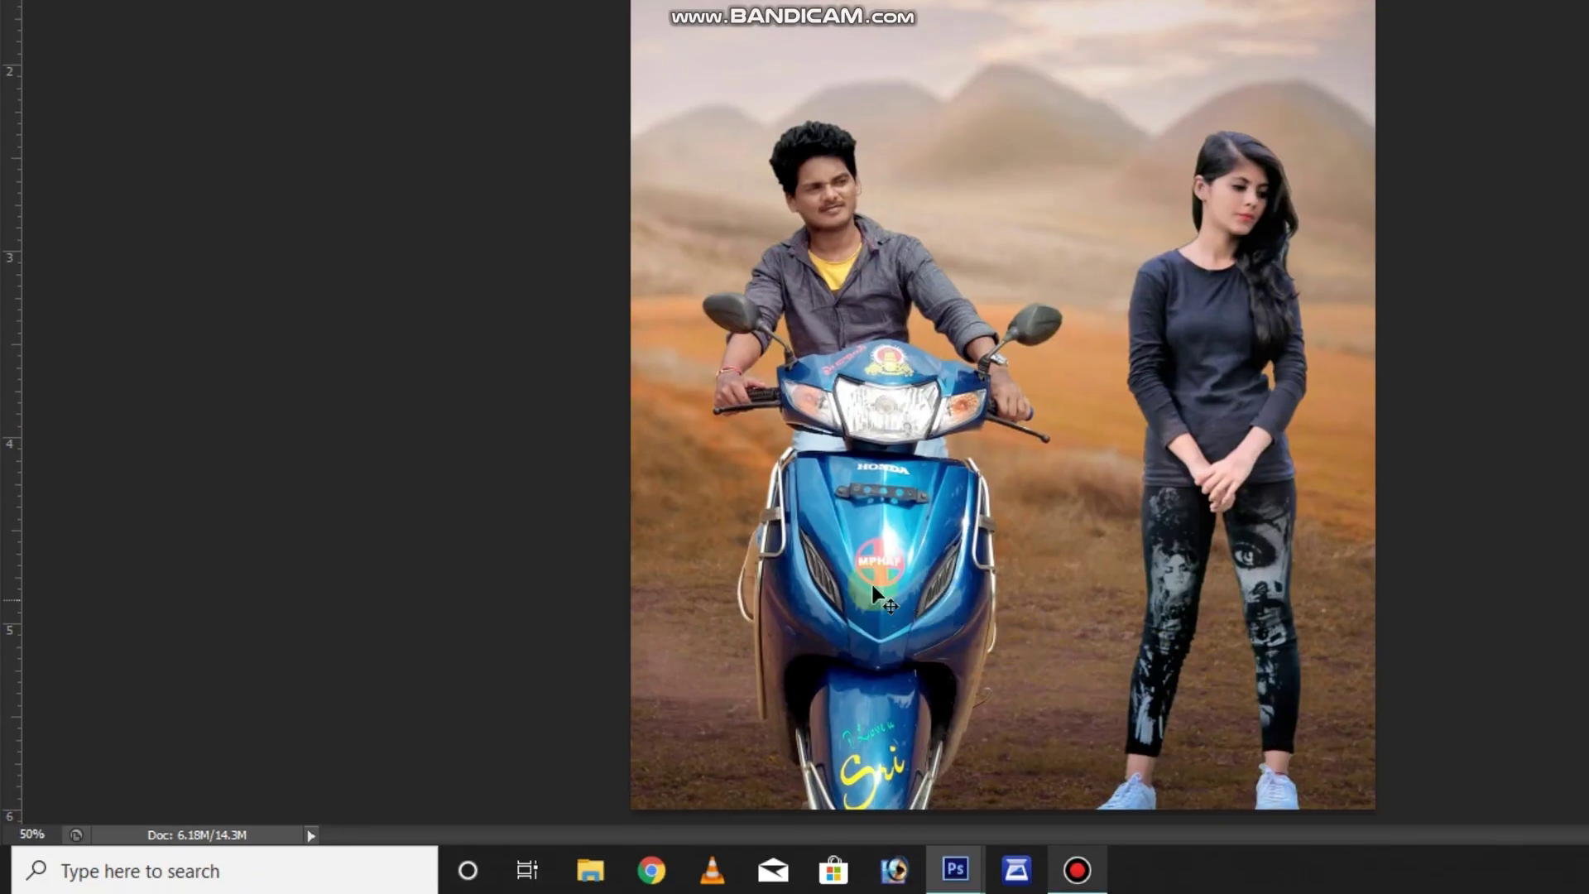
pyautogui.scroll(1, 937, 604)
pyautogui.scroll(2, 937, 605)
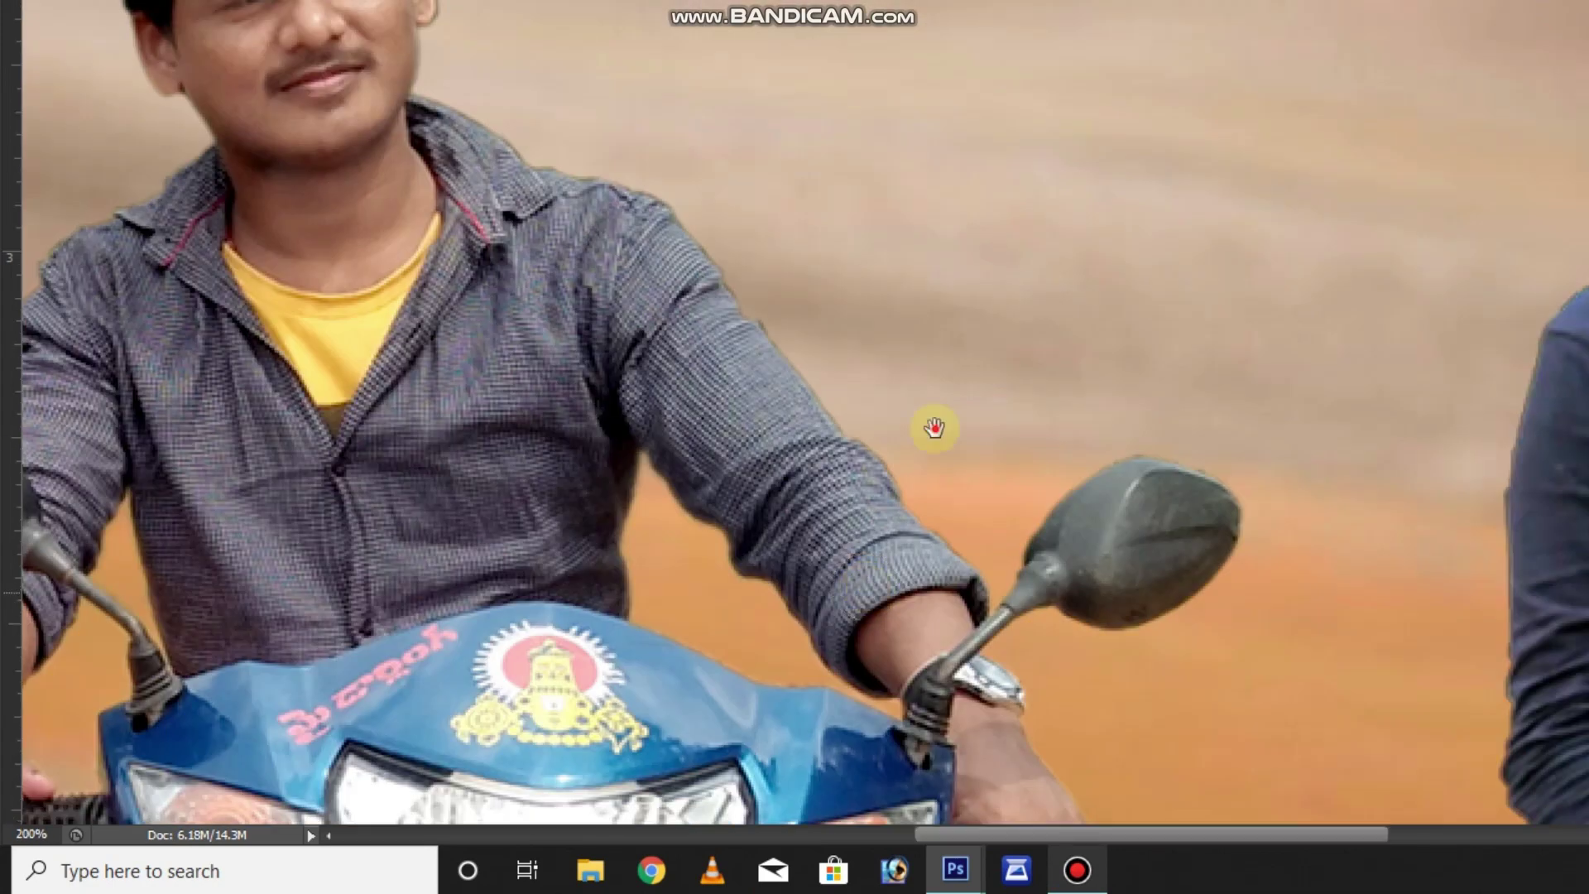
pyautogui.scroll(-3, 979, 451)
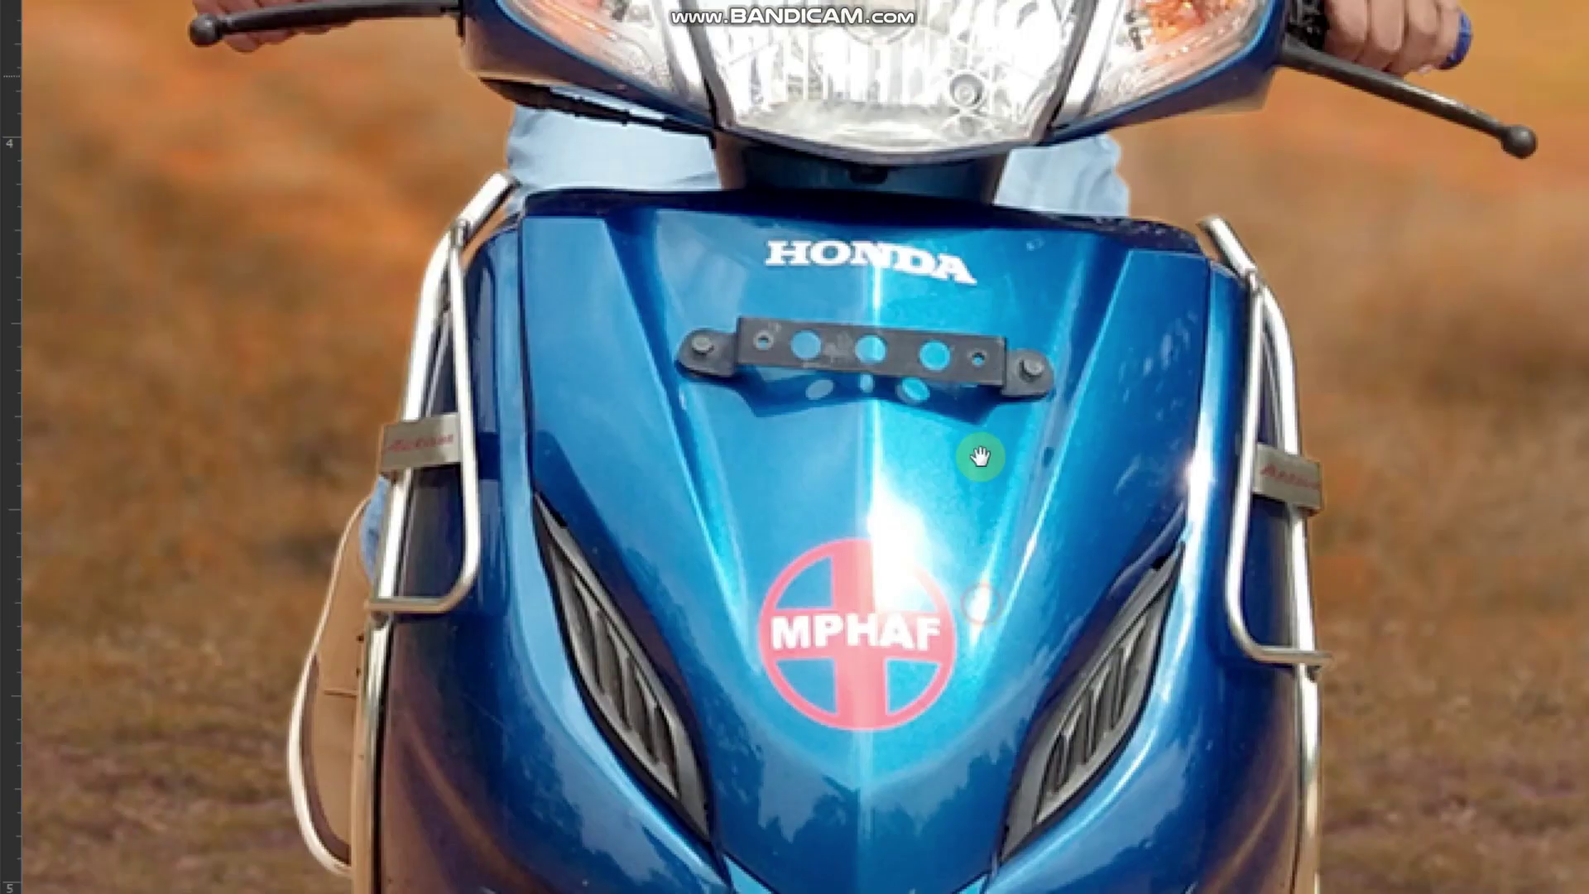
pyautogui.scroll(-3, 979, 413)
pyautogui.scroll(-4, 938, 579)
pyautogui.scroll(-3, 938, 579)
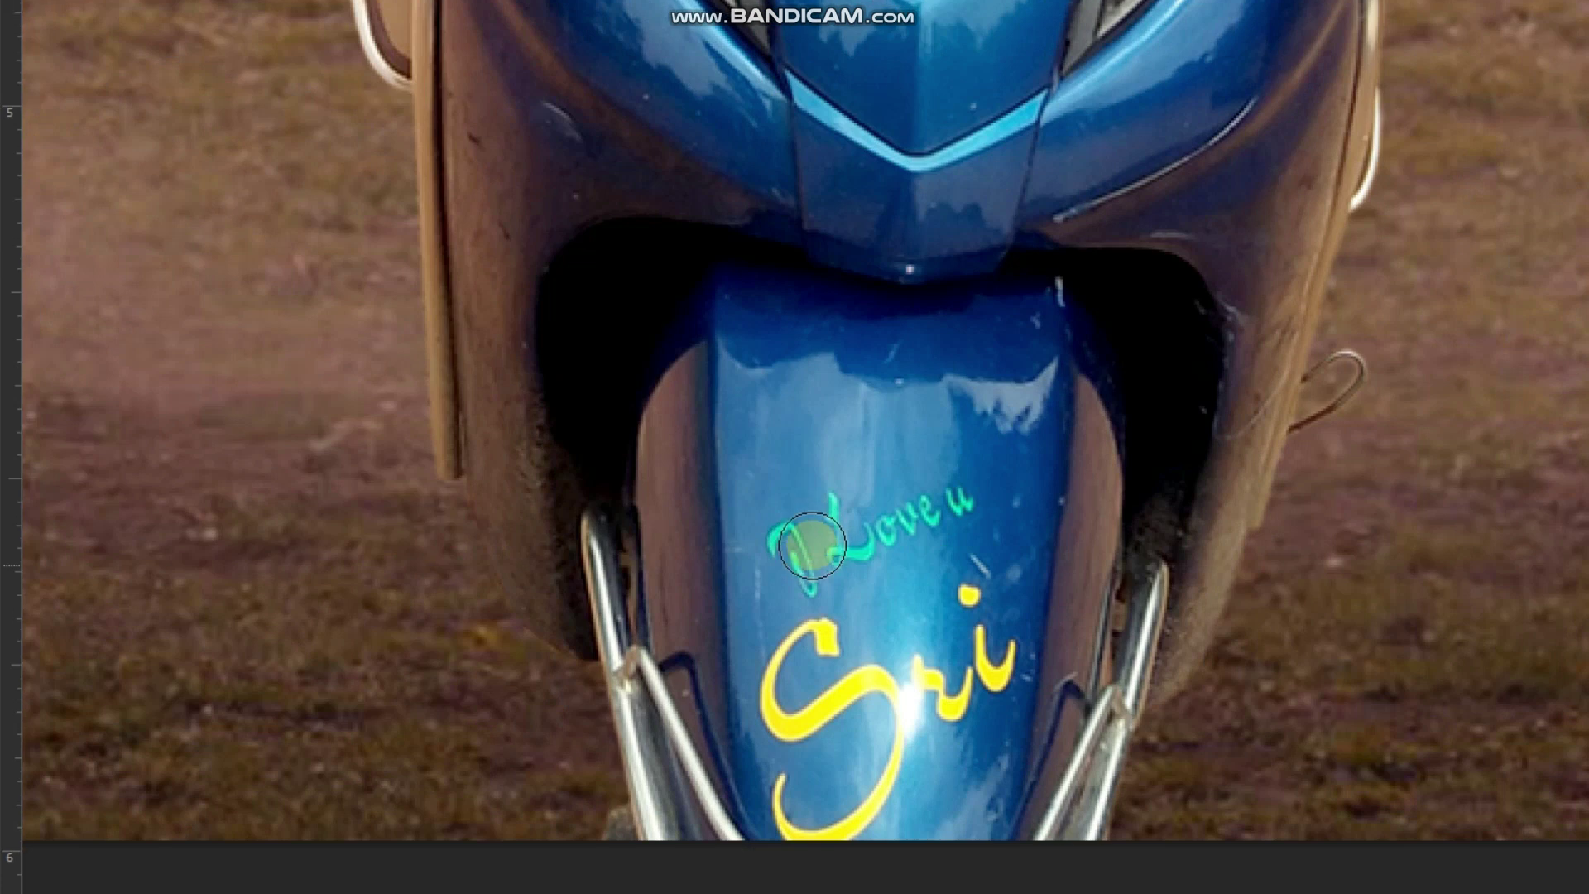
# Clone clean blue fender paint over the green 'I Love u' and yellow 'Sri' lettering.
pyautogui.click(863, 533)
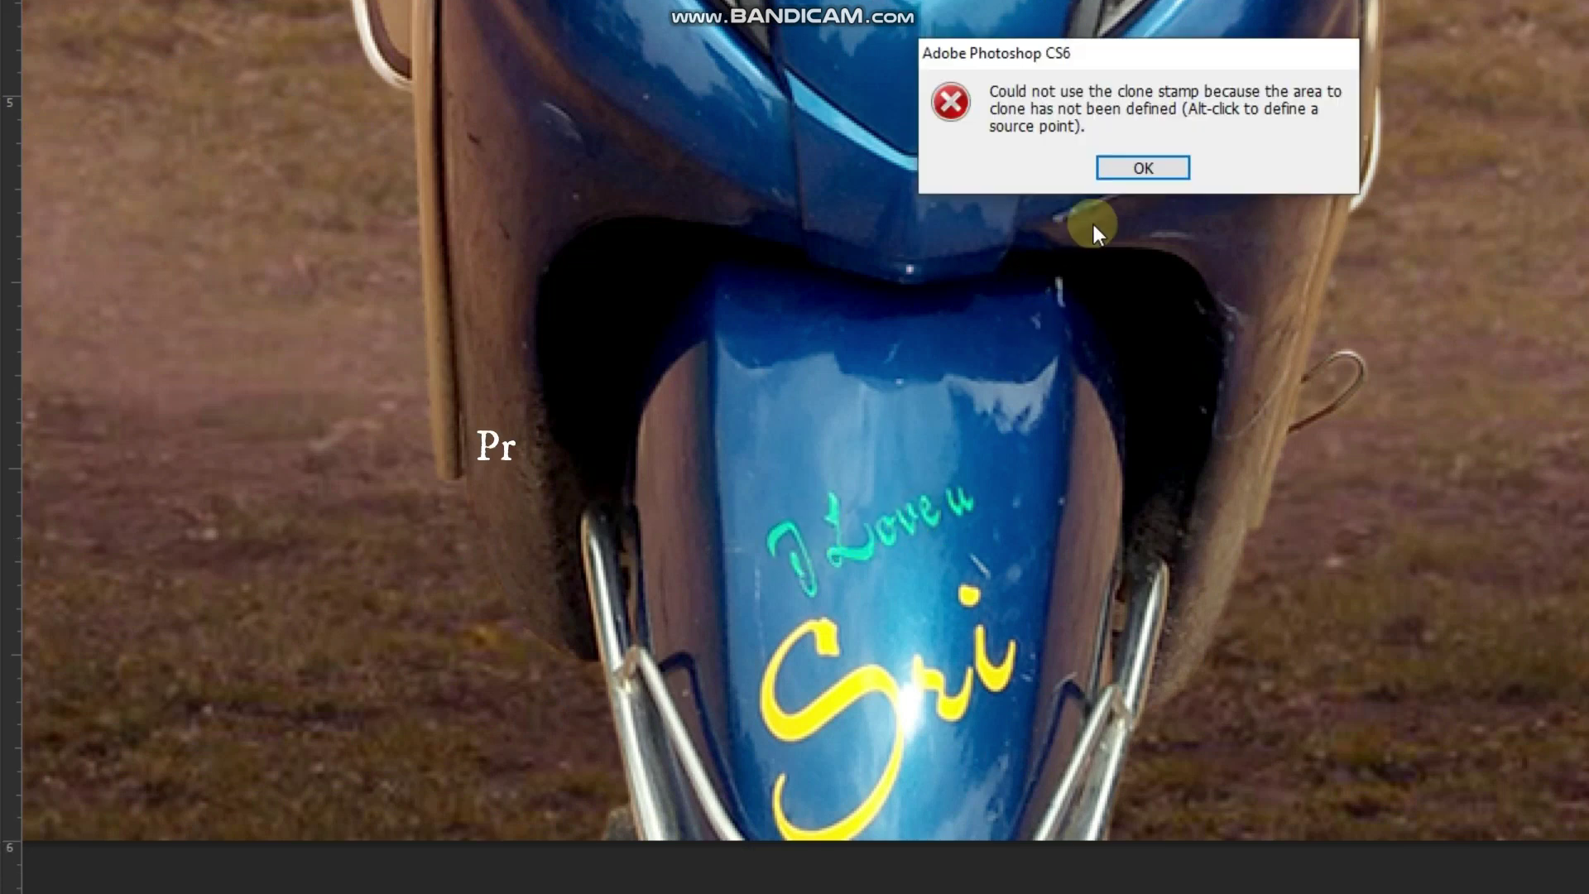
pyautogui.click(1143, 168)
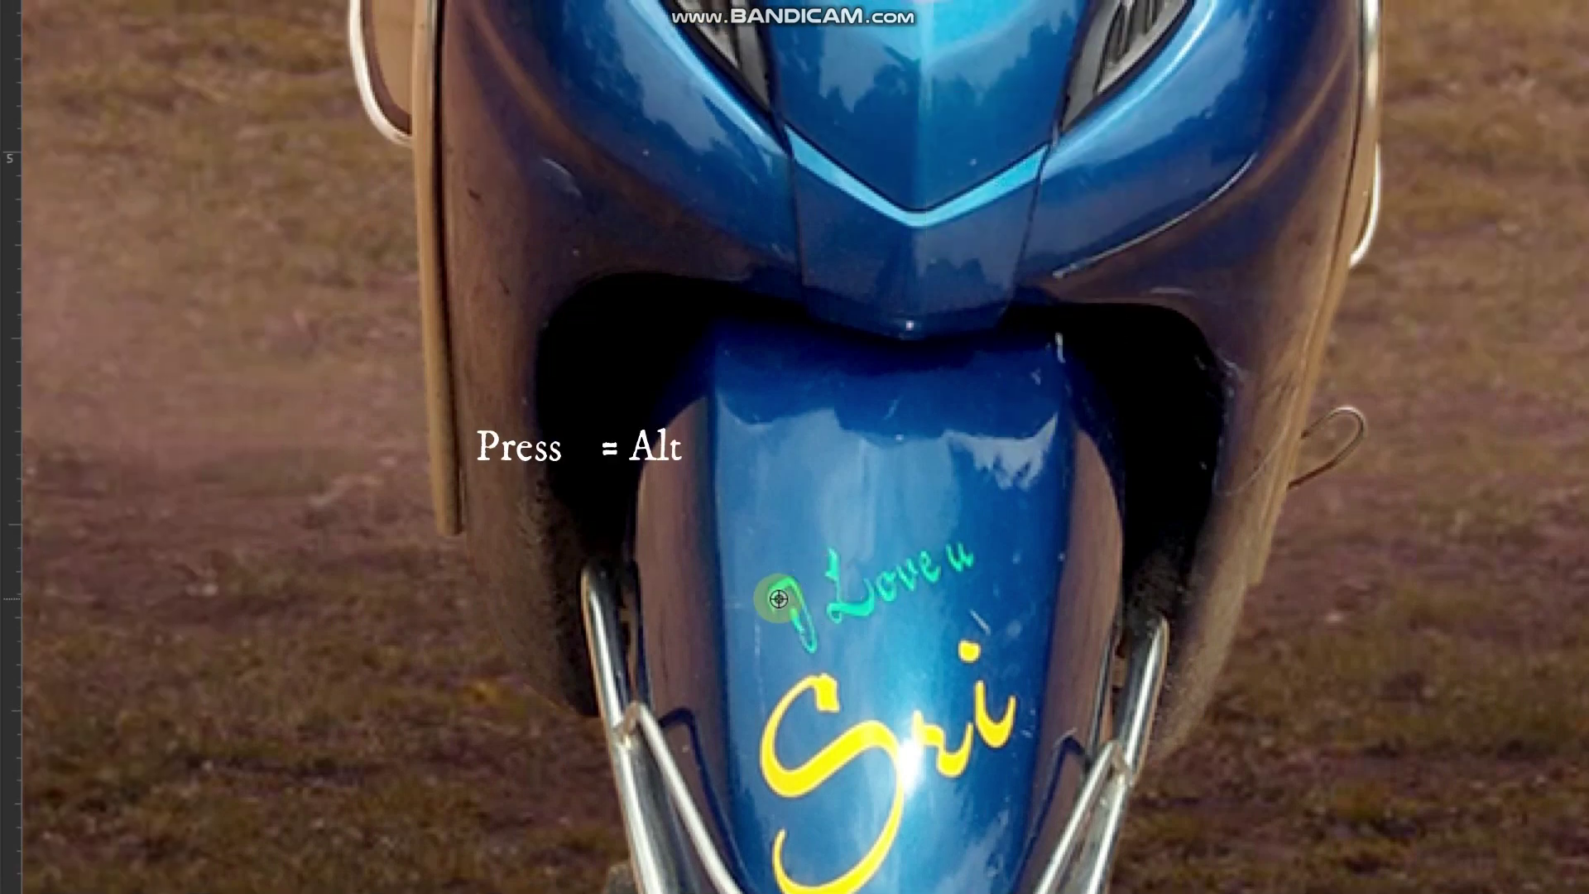
pyautogui.keyDown('alt'); pyautogui.click(795, 525); pyautogui.keyUp('alt')
pyautogui.moveTo(791, 577)
pyautogui.mouseDown()
pyautogui.moveTo(844, 568)
pyautogui.moveTo(809, 638)
pyautogui.mouseUp()
pyautogui.keyDown('alt'); pyautogui.click(823, 497); pyautogui.keyUp('alt')
pyautogui.scroll(-2, 837, 663)
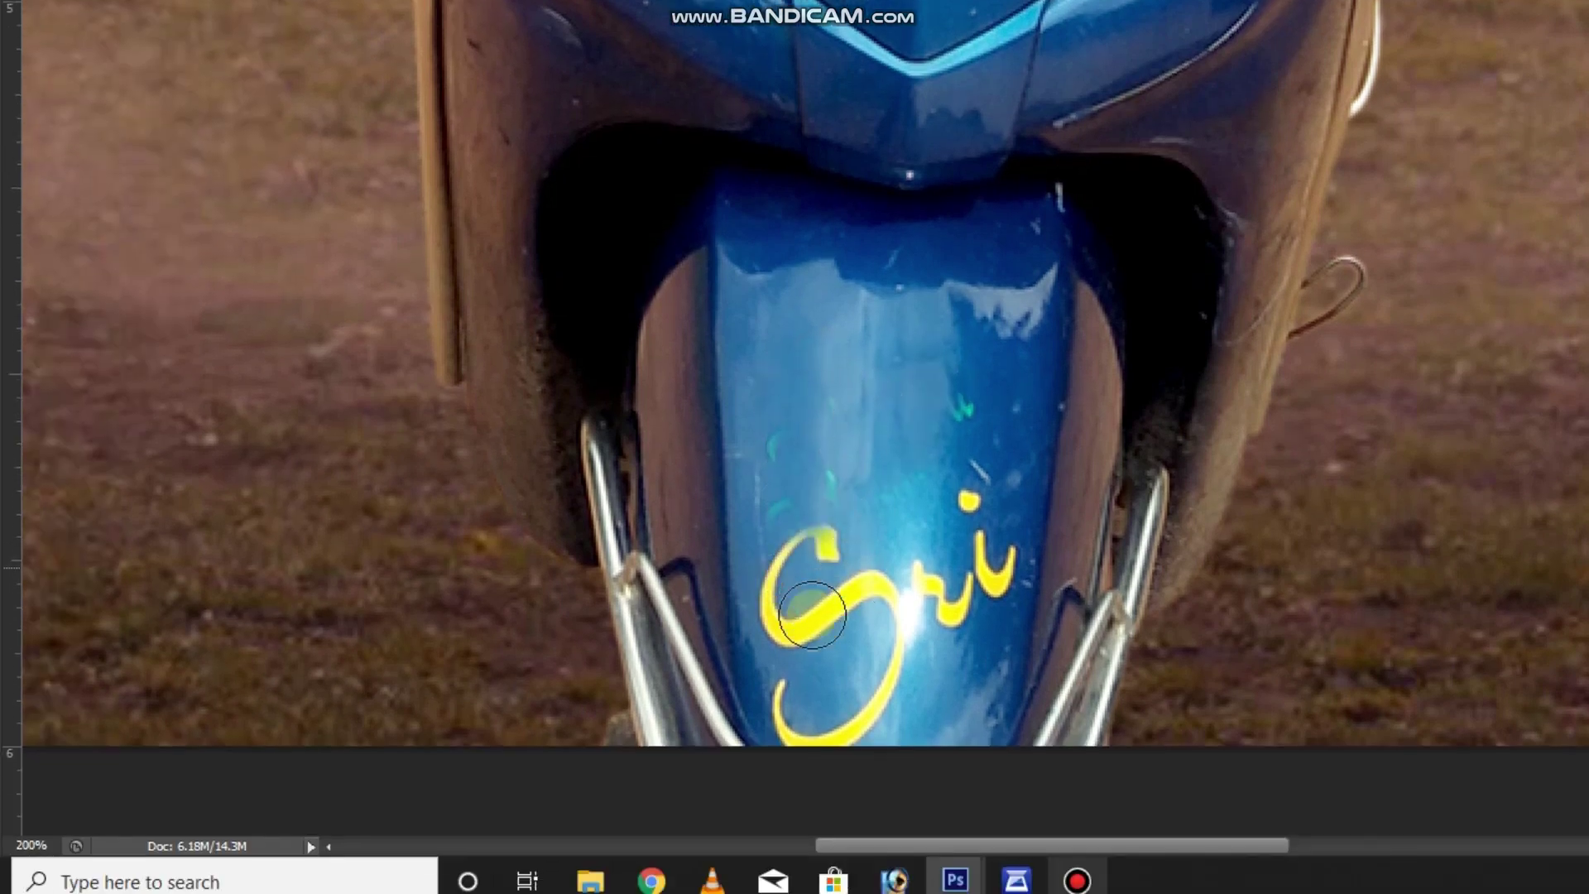
pyautogui.moveTo(828, 595); pyautogui.dragTo(902, 596)
pyautogui.moveTo(961, 538)
pyautogui.mouseDown()
pyautogui.moveTo(994, 571)
pyautogui.moveTo(965, 475)
pyautogui.moveTo(886, 483)
pyautogui.mouseUp()
# Clone out the remaining yellow marks and streaks down the fender.
pyautogui.moveTo(828, 538)
pyautogui.mouseDown()
pyautogui.moveTo(822, 674)
pyautogui.moveTo(869, 695)
pyautogui.moveTo(795, 670)
pyautogui.moveTo(844, 579)
pyautogui.mouseUp()
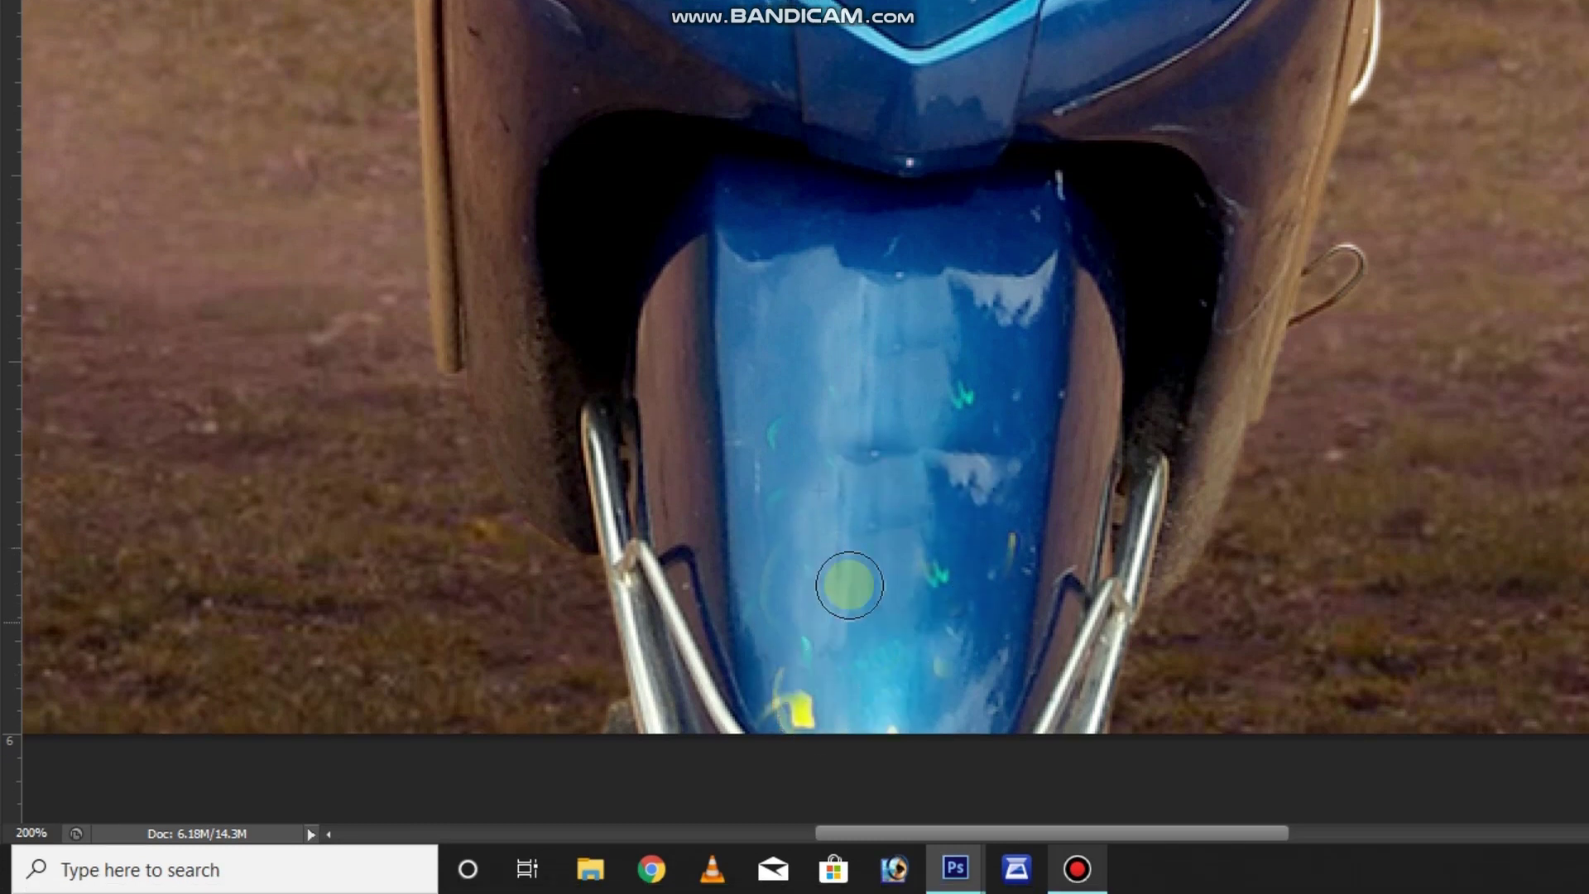
pyautogui.keyDown('alt'); pyautogui.click(822, 522); pyautogui.keyUp('alt')
pyautogui.moveTo(809, 631)
pyautogui.mouseDown()
pyautogui.moveTo(944, 570)
pyautogui.moveTo(951, 348)
pyautogui.moveTo(965, 390)
pyautogui.mouseUp()
pyautogui.moveTo(993, 624); pyautogui.dragTo(970, 609)
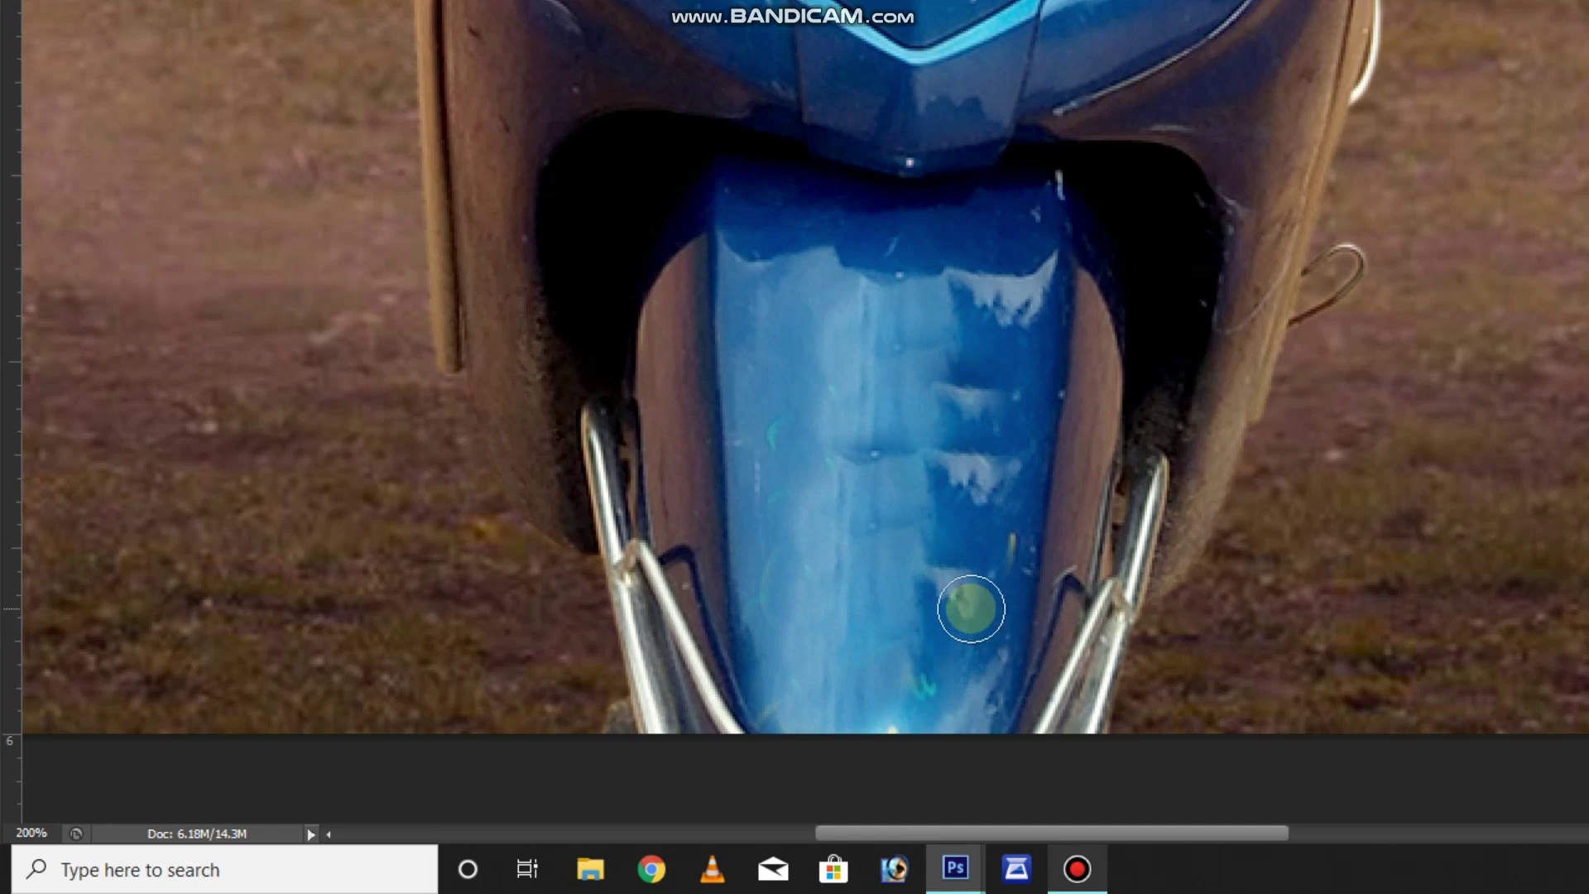
pyautogui.hotkey('ctrl', '-')
pyautogui.hotkey('ctrl', '-')
pyautogui.hotkey('ctrl', '-')
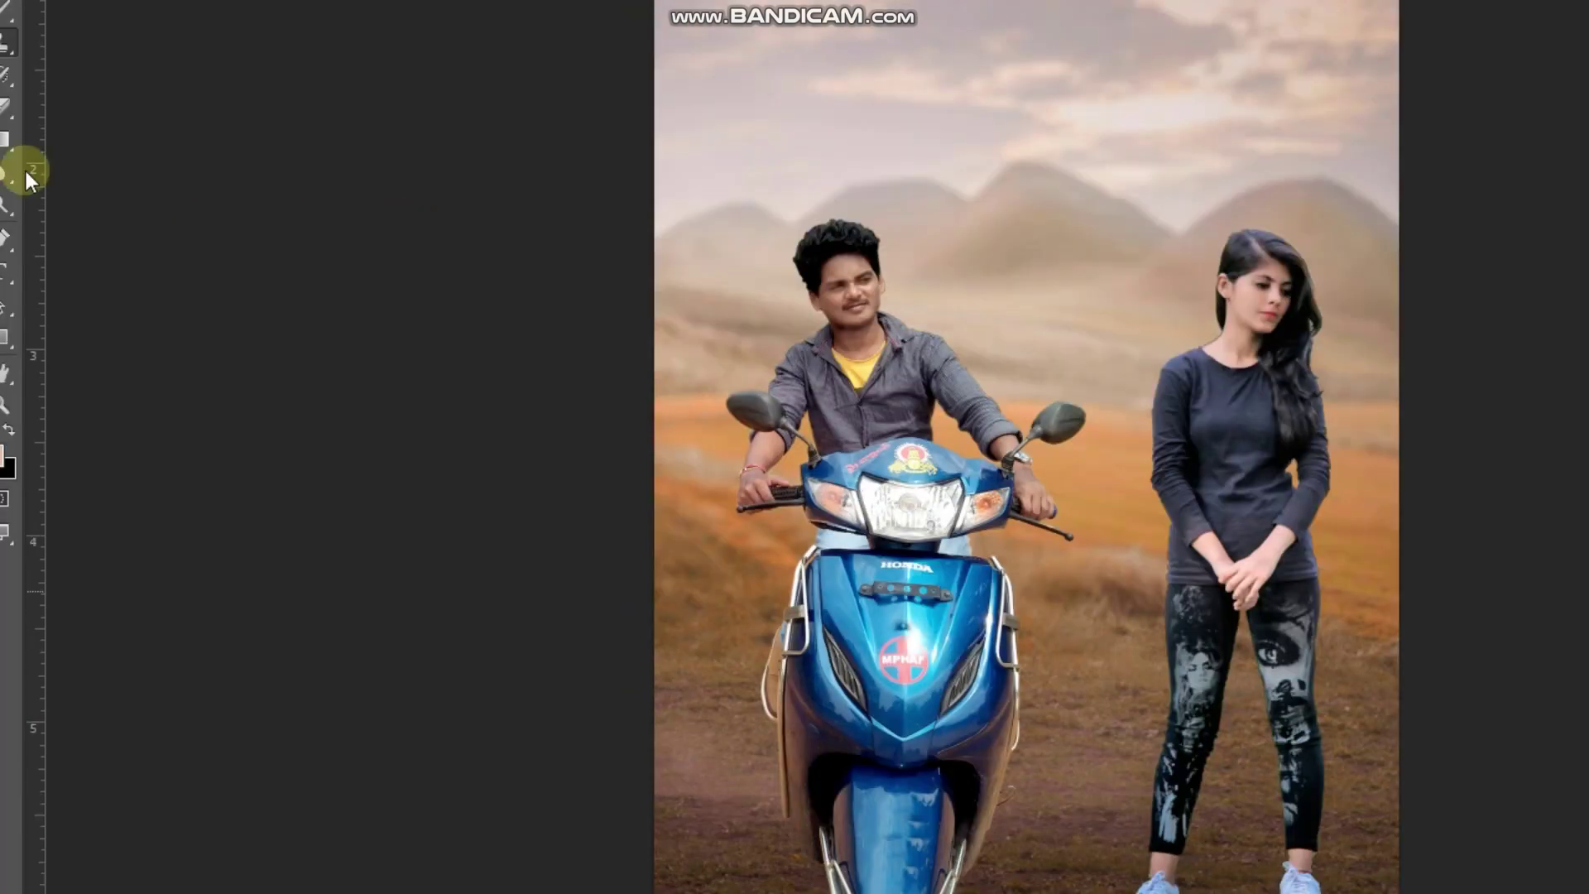
pyautogui.click(28, 135)
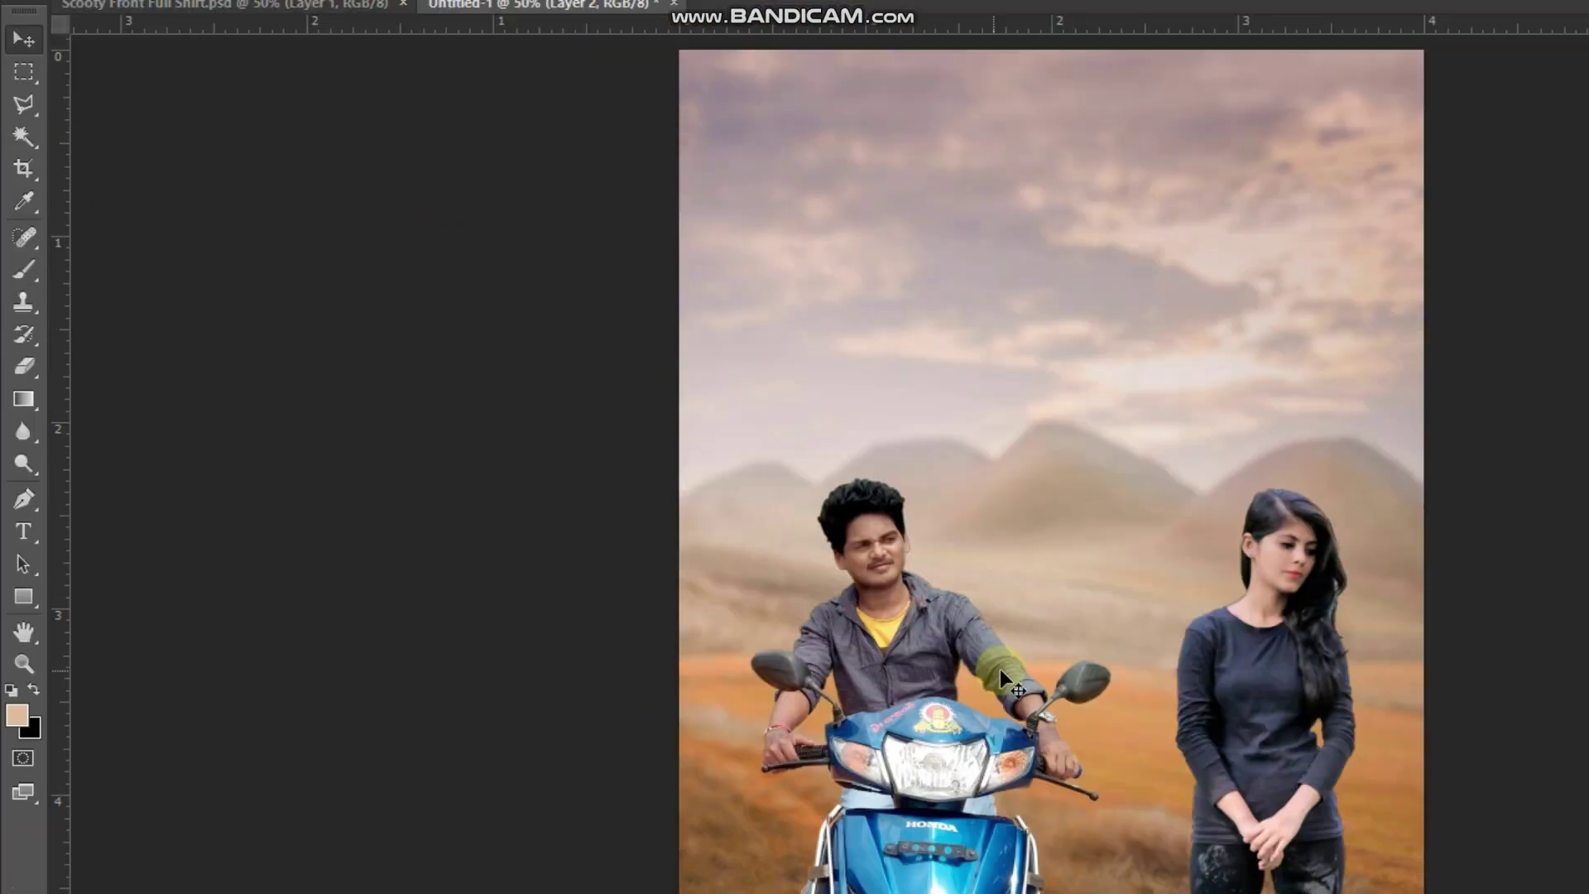
pyautogui.moveTo(1000, 669); pyautogui.dragTo(1069, 672)
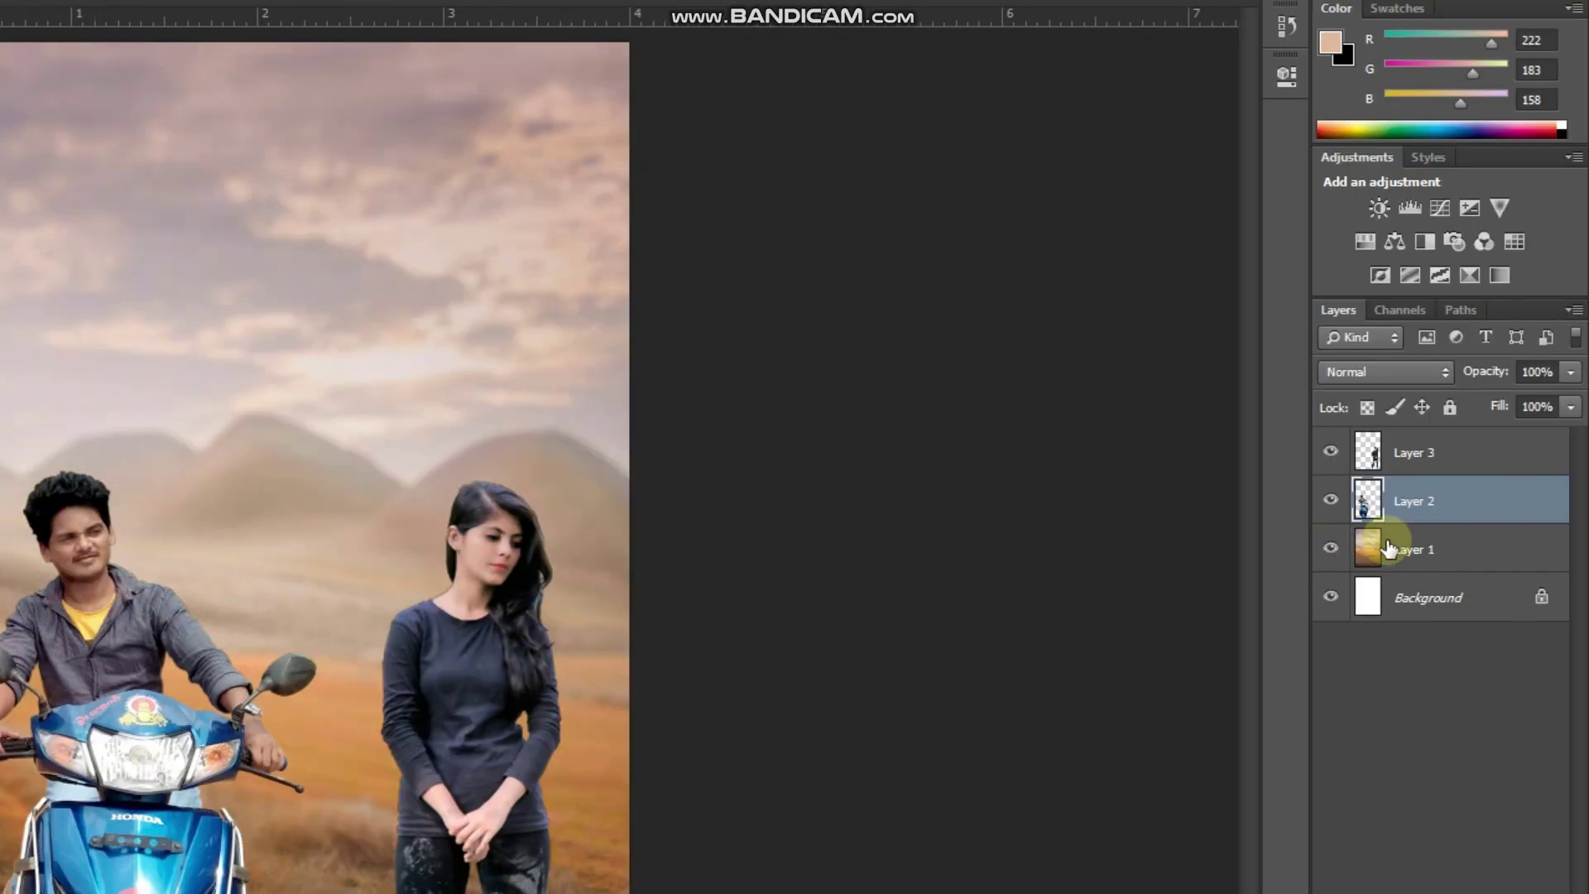
pyautogui.keyDown('ctrl'); pyautogui.click(1444, 550); pyautogui.keyUp('ctrl')
pyautogui.keyDown('ctrl'); pyautogui.click(1455, 458); pyautogui.keyUp('ctrl')
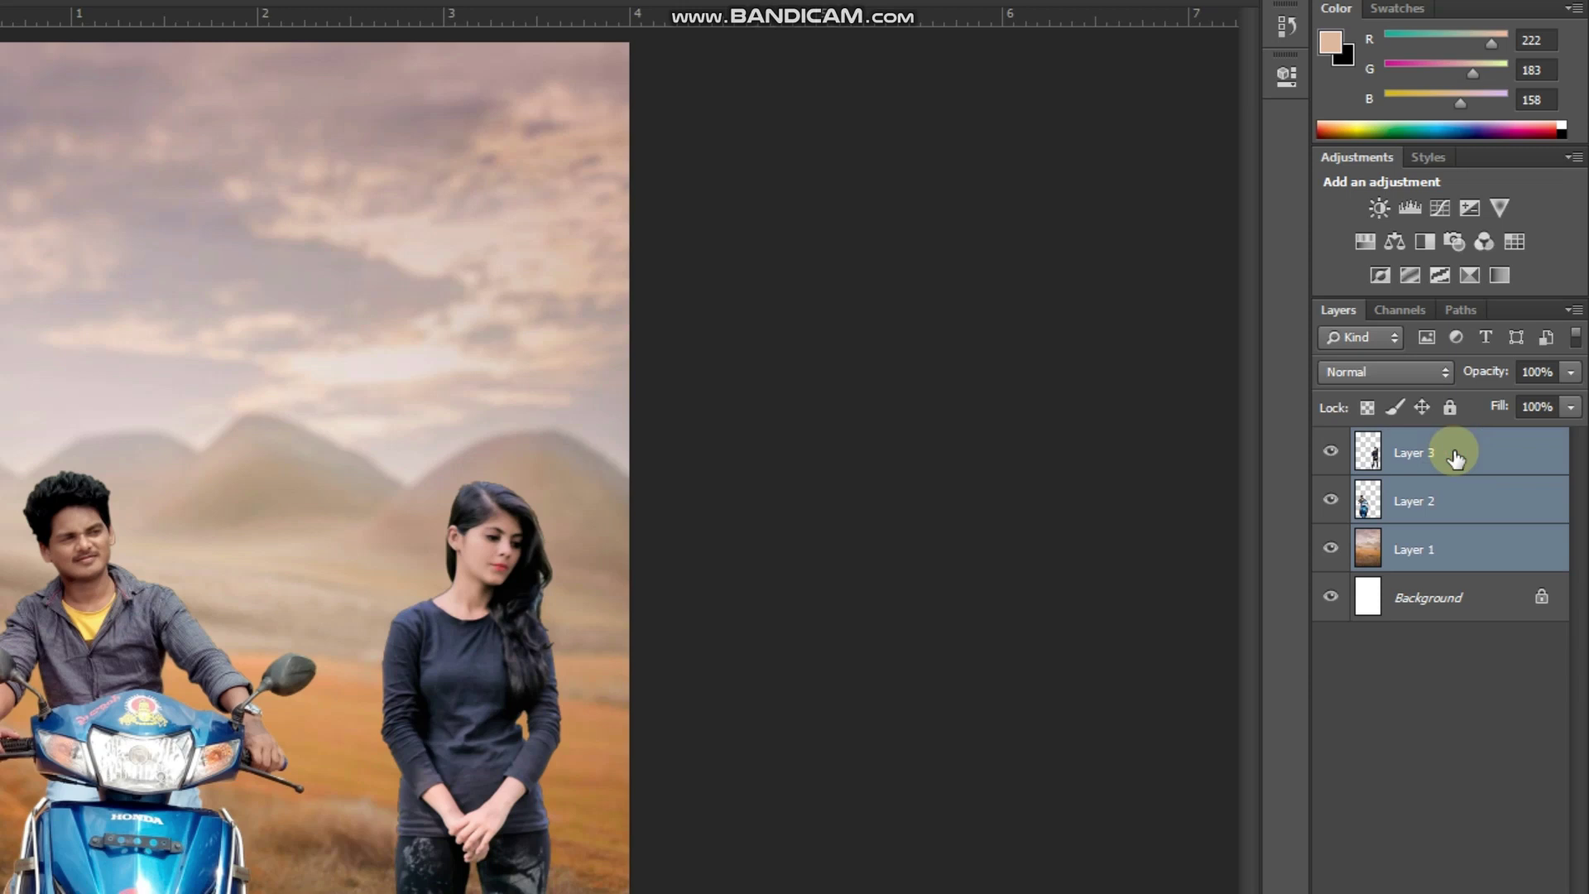
pyautogui.click(1467, 549)
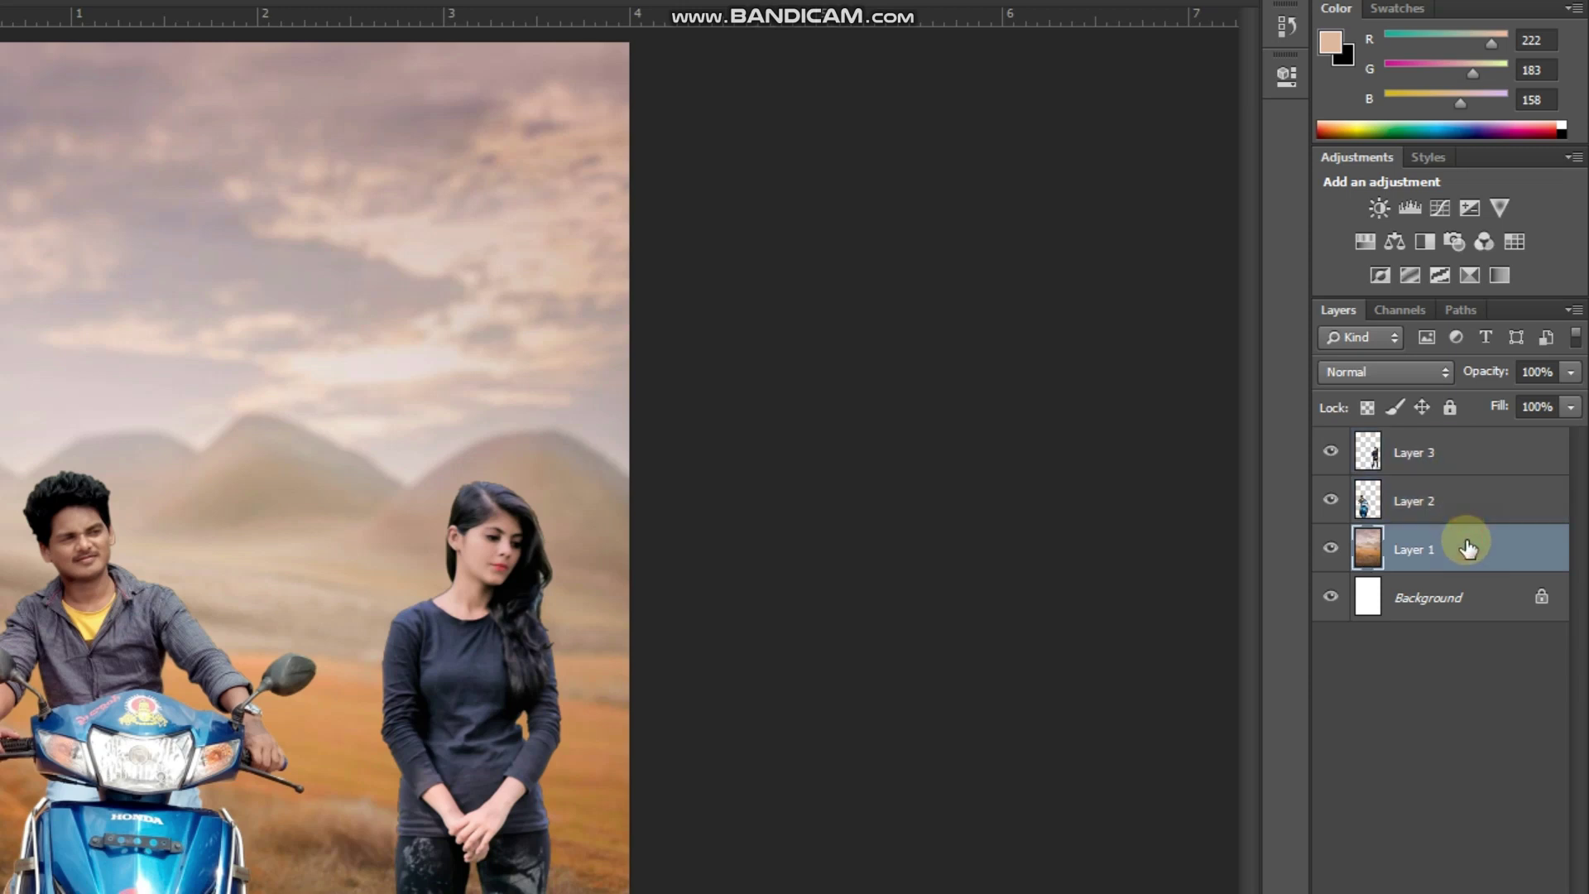
pyautogui.click(1330, 549)
pyautogui.click(1331, 548)
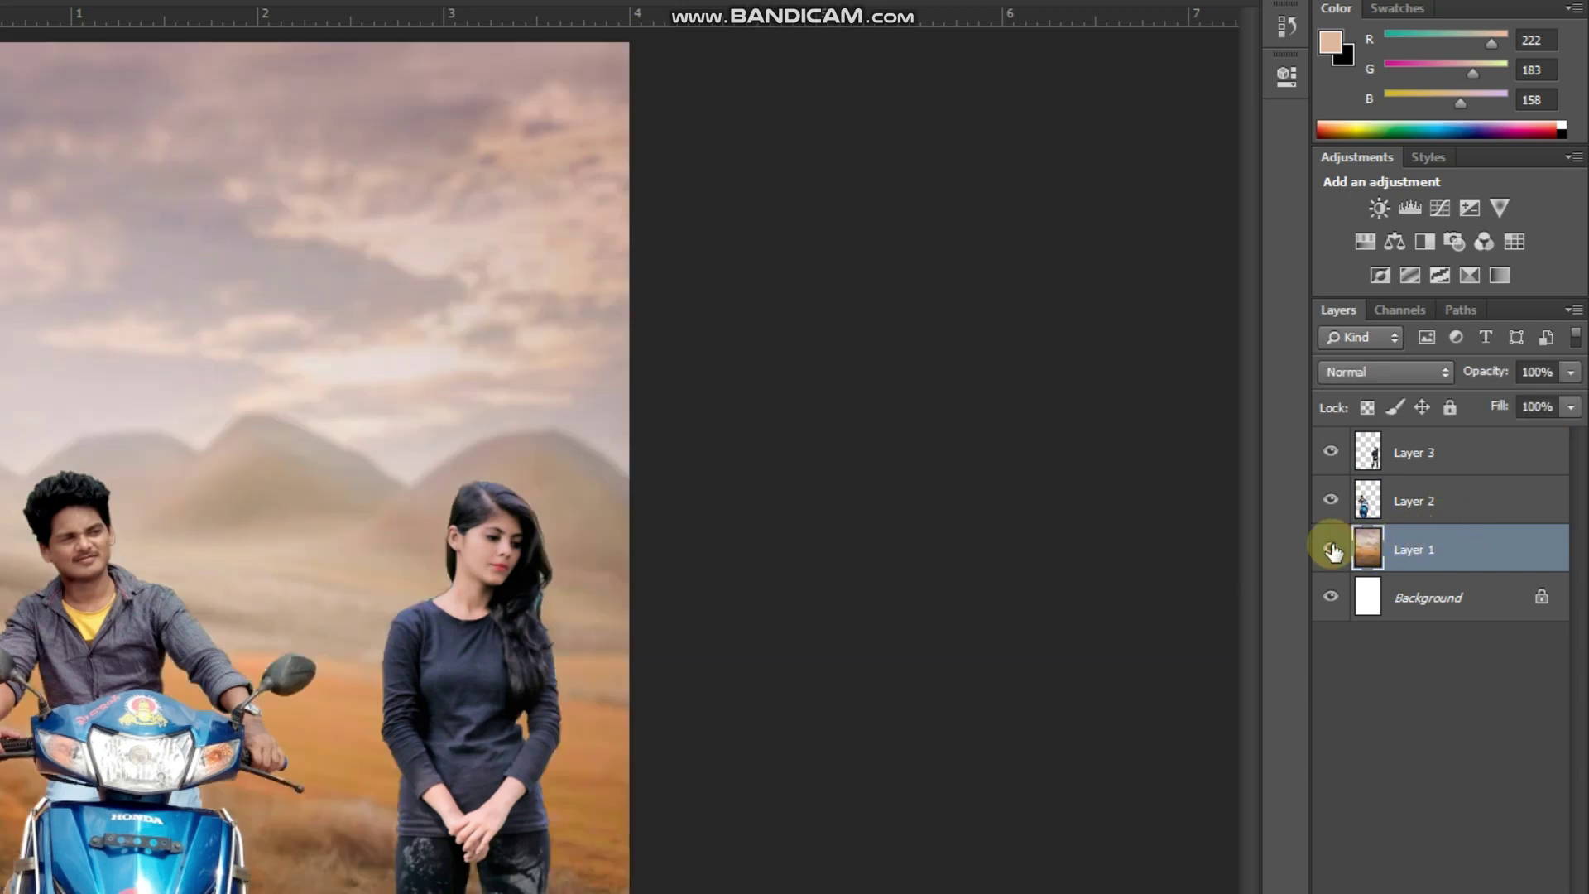
pyautogui.click(1328, 501)
pyautogui.click(1331, 452)
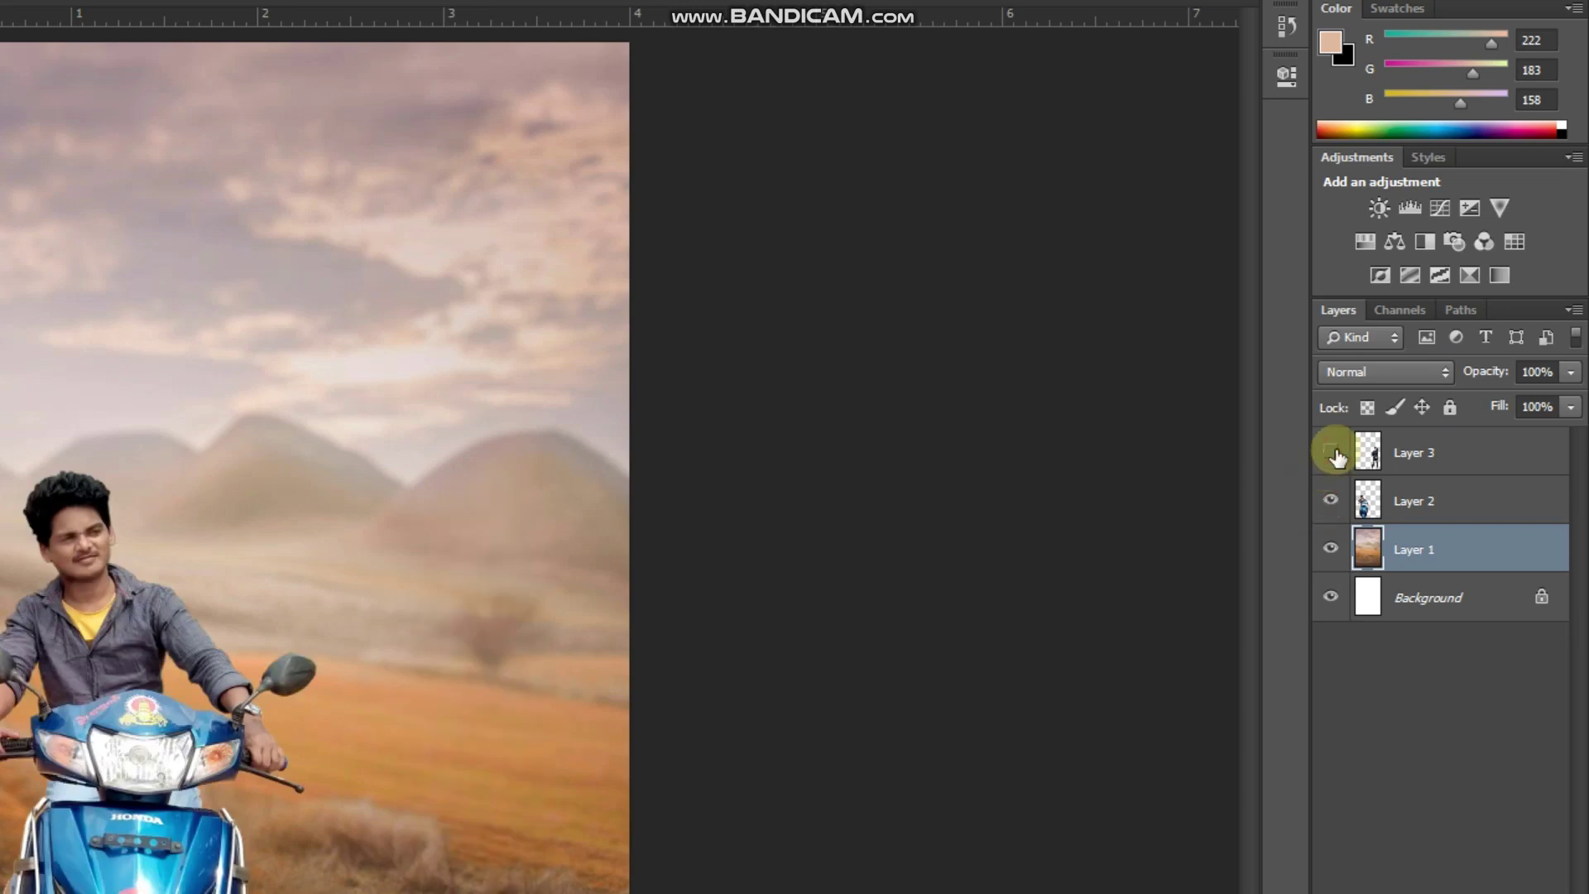
pyautogui.click(1332, 452)
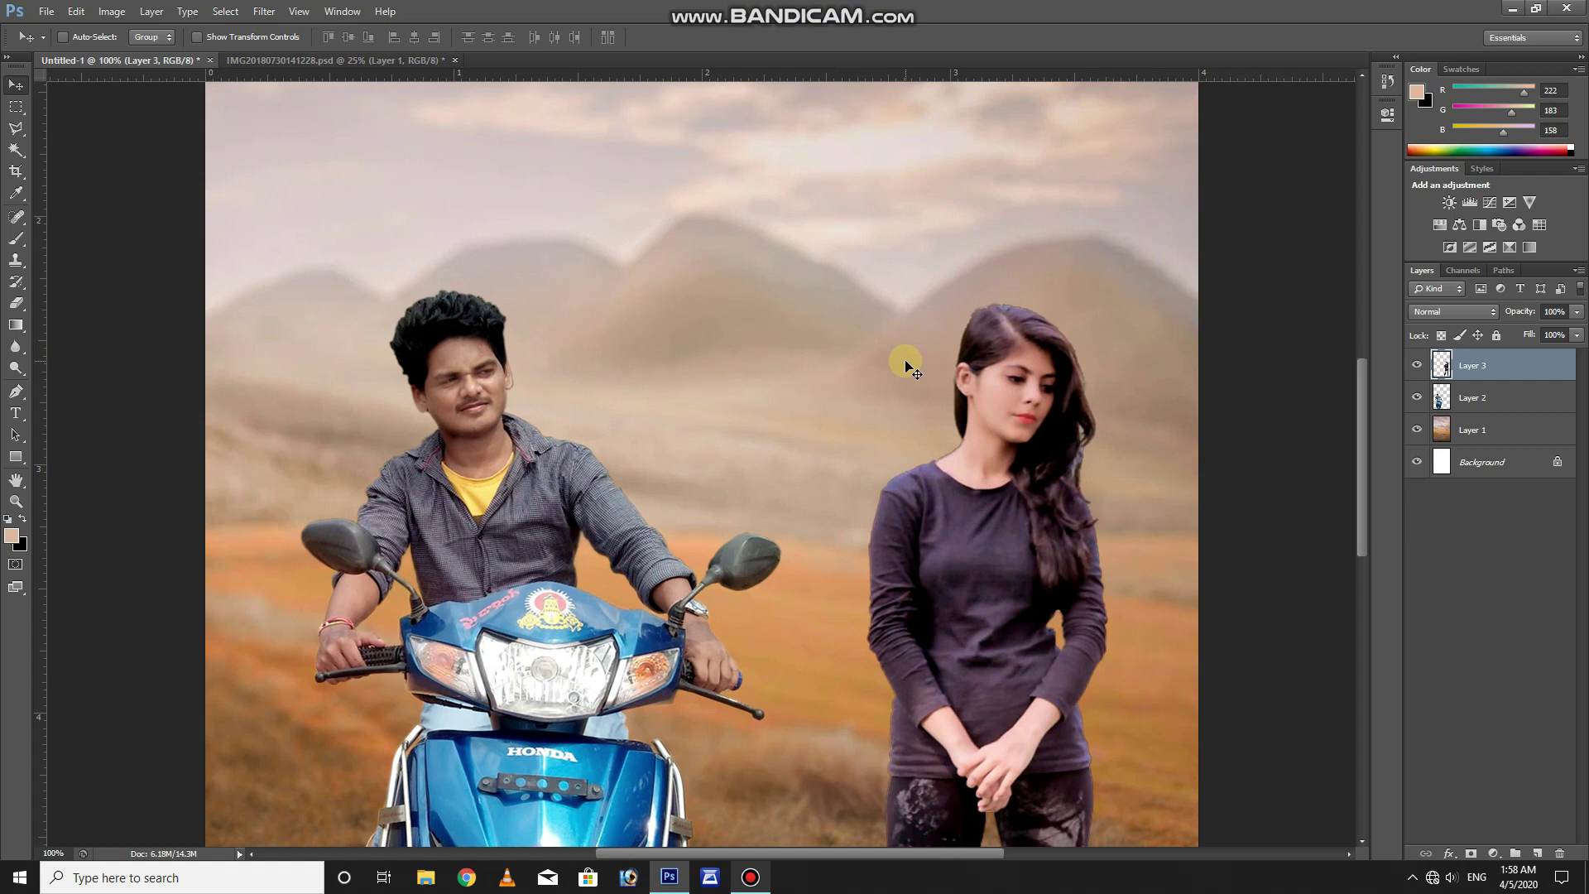
# Check the original scooter photo's cut-out by toggling its Background layer visibility.
pyautogui.hotkey('ctrl', '-')
pyautogui.hotkey('ctrl', '-')
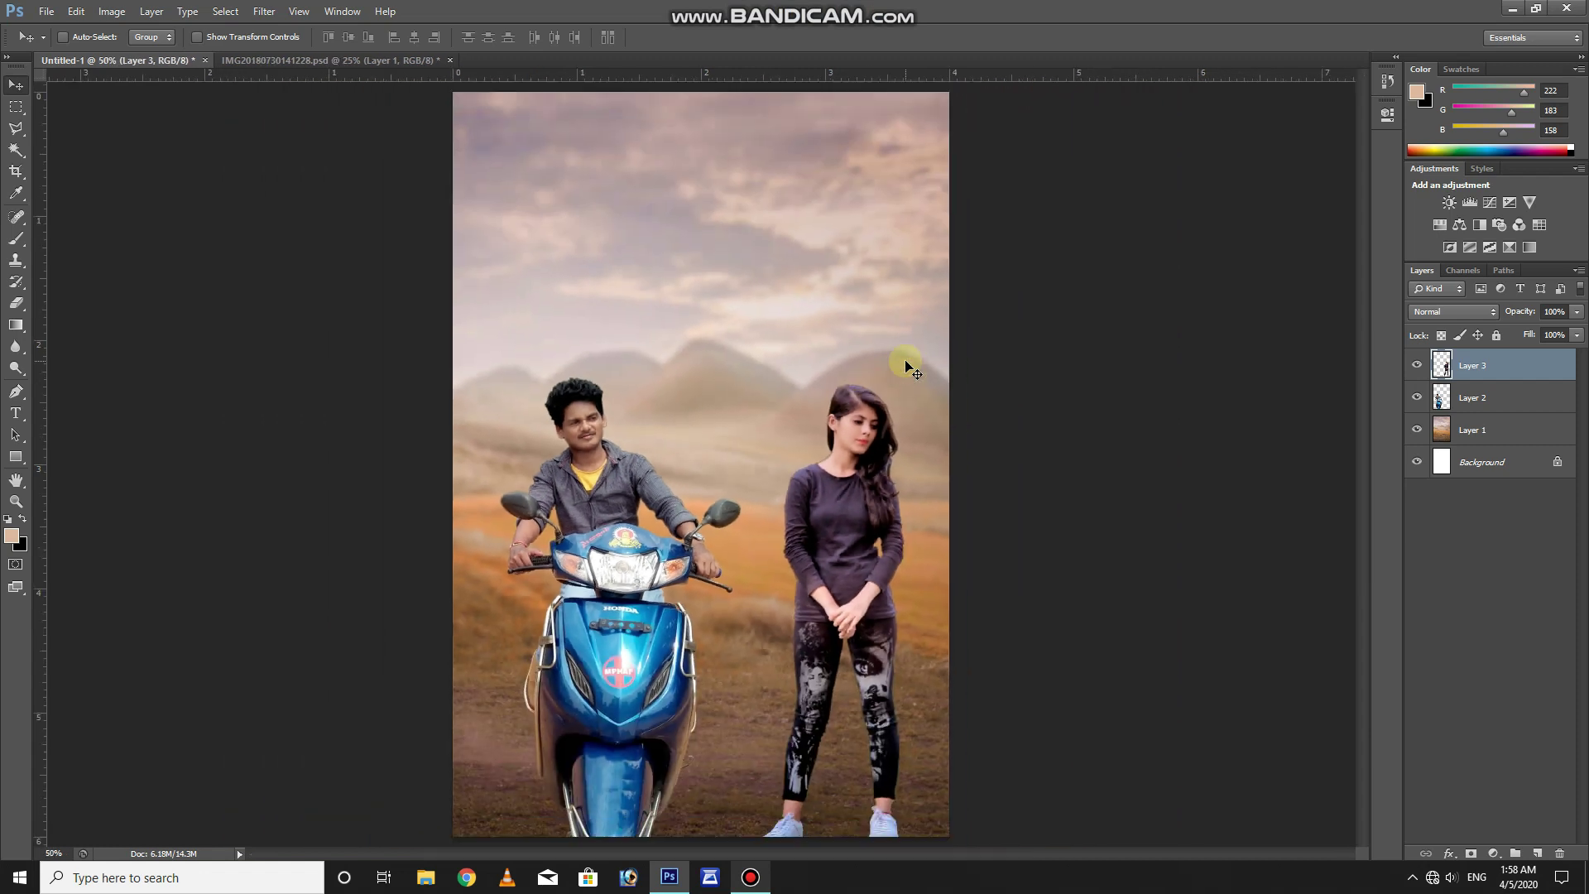
pyautogui.click(345, 66)
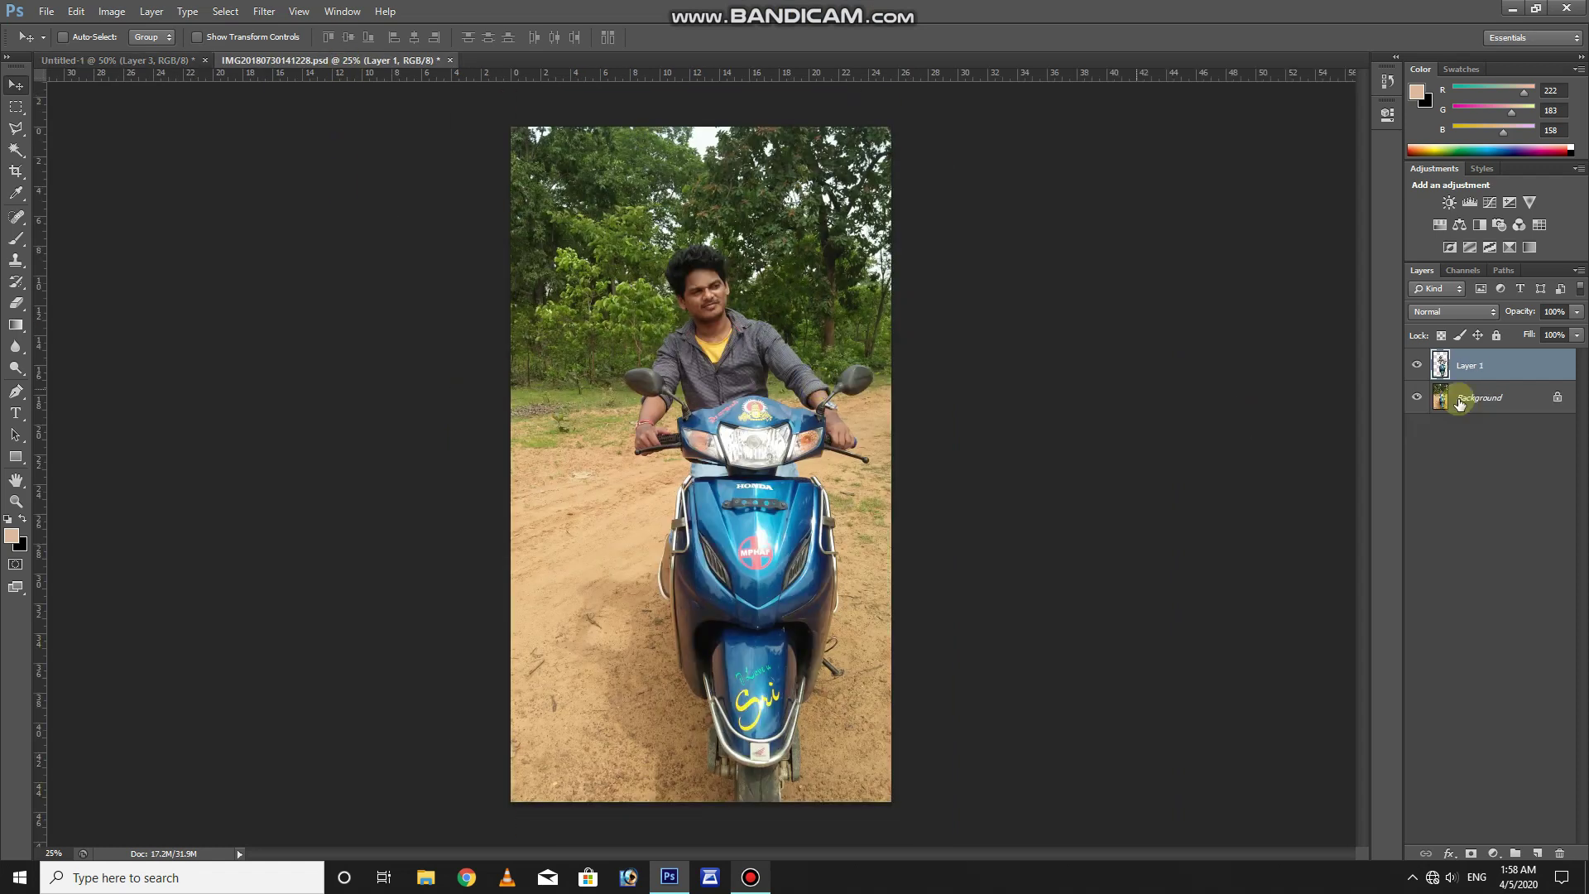
pyautogui.click(1419, 396)
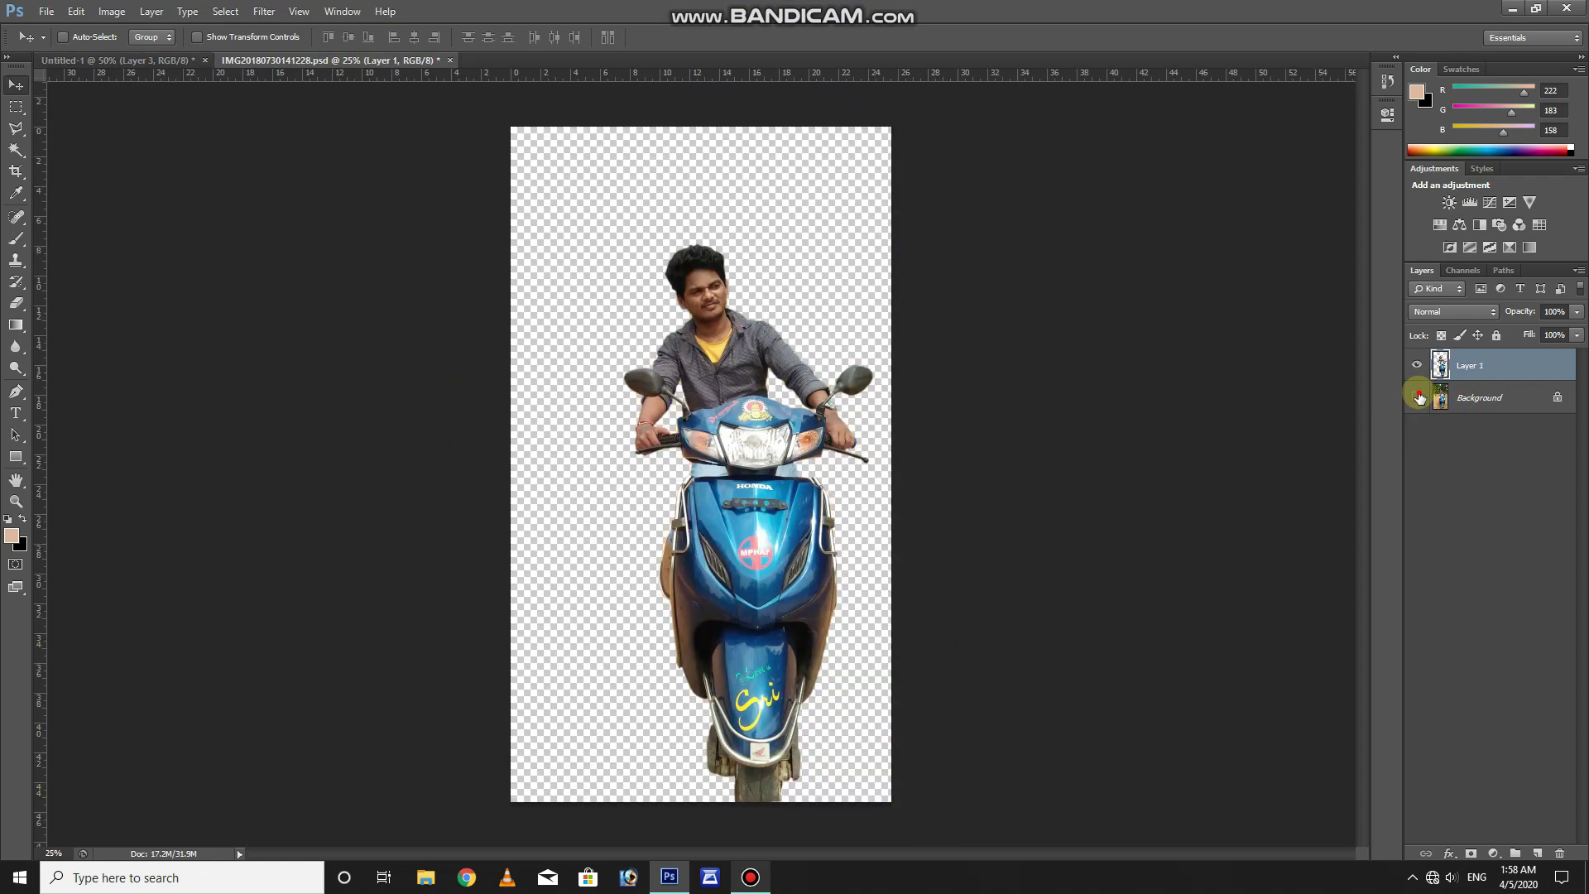
pyautogui.click(1418, 397)
pyautogui.click(161, 66)
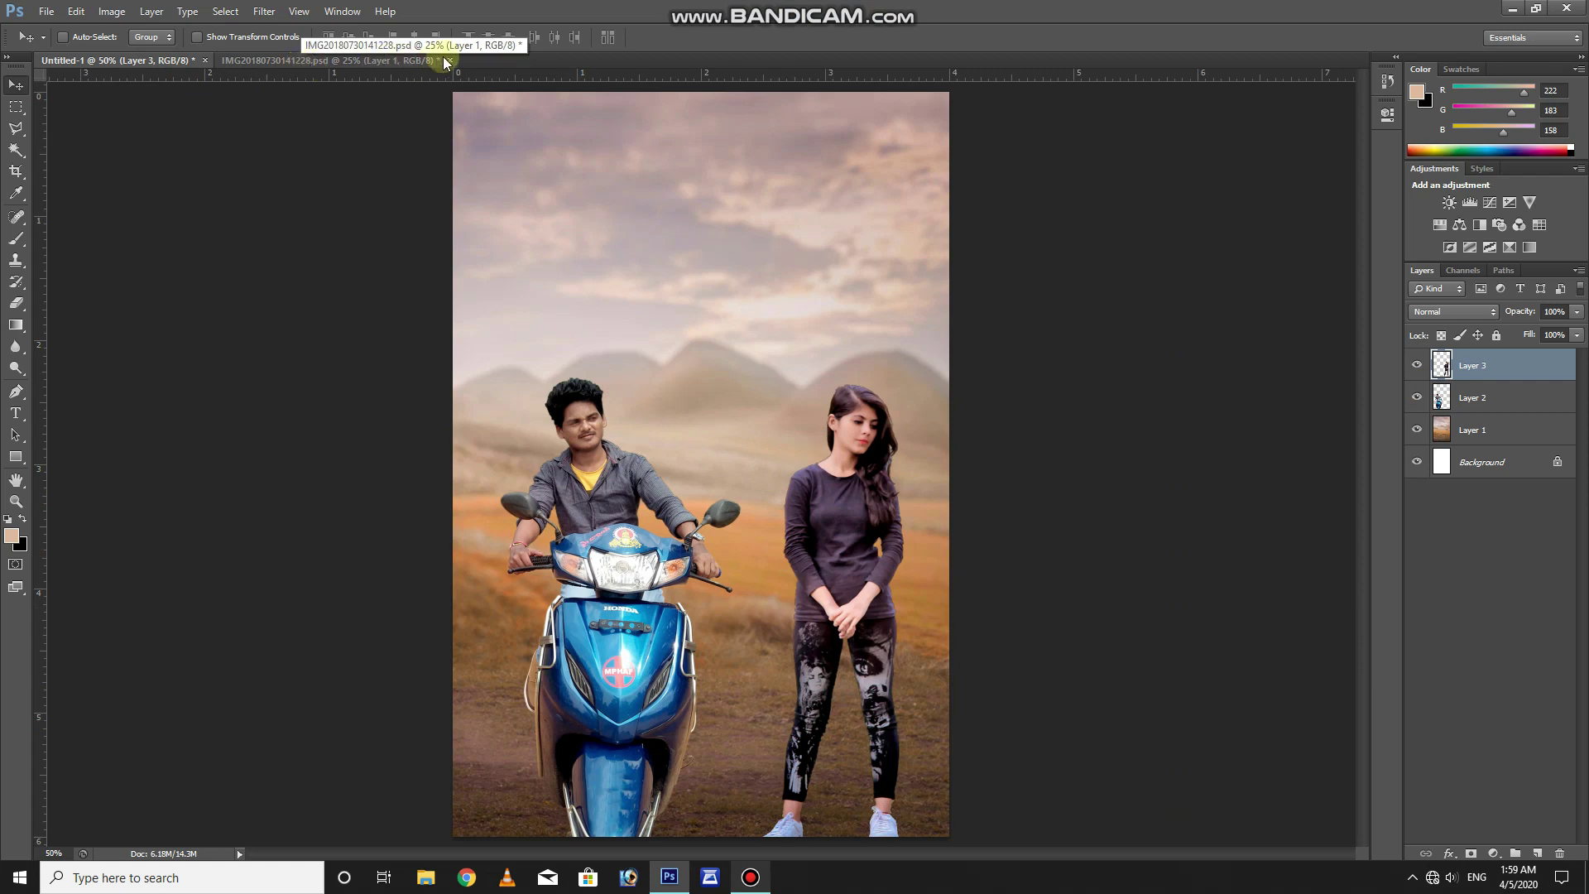
# Close the original scooter photo document without saving.
pyautogui.click(235, 65)
pyautogui.hotkey('ctrl', 'w')
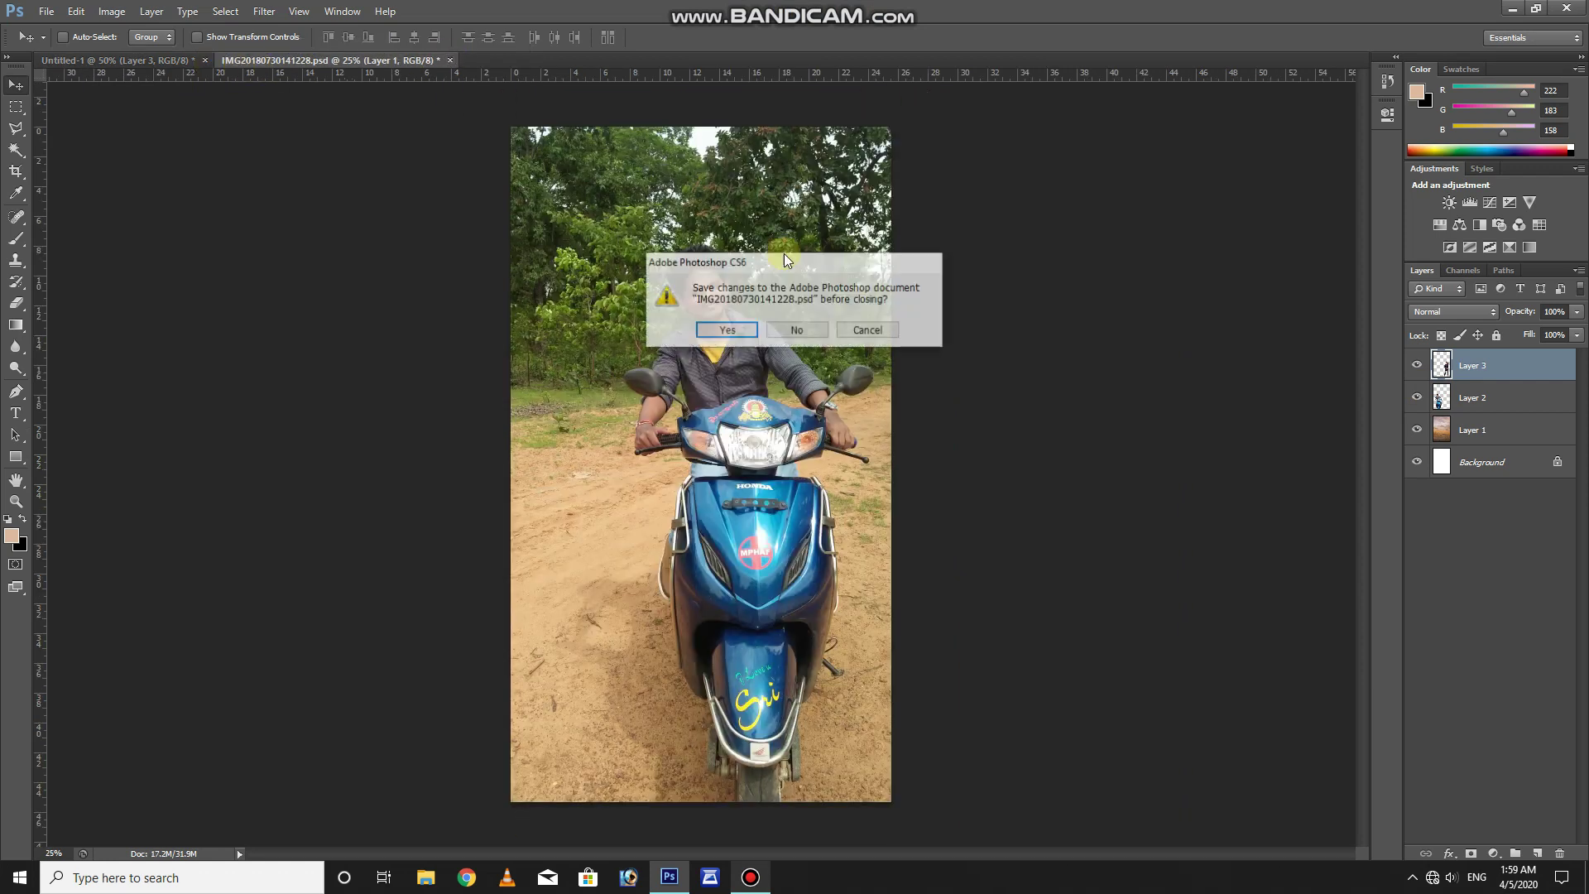
pyautogui.press('Return')
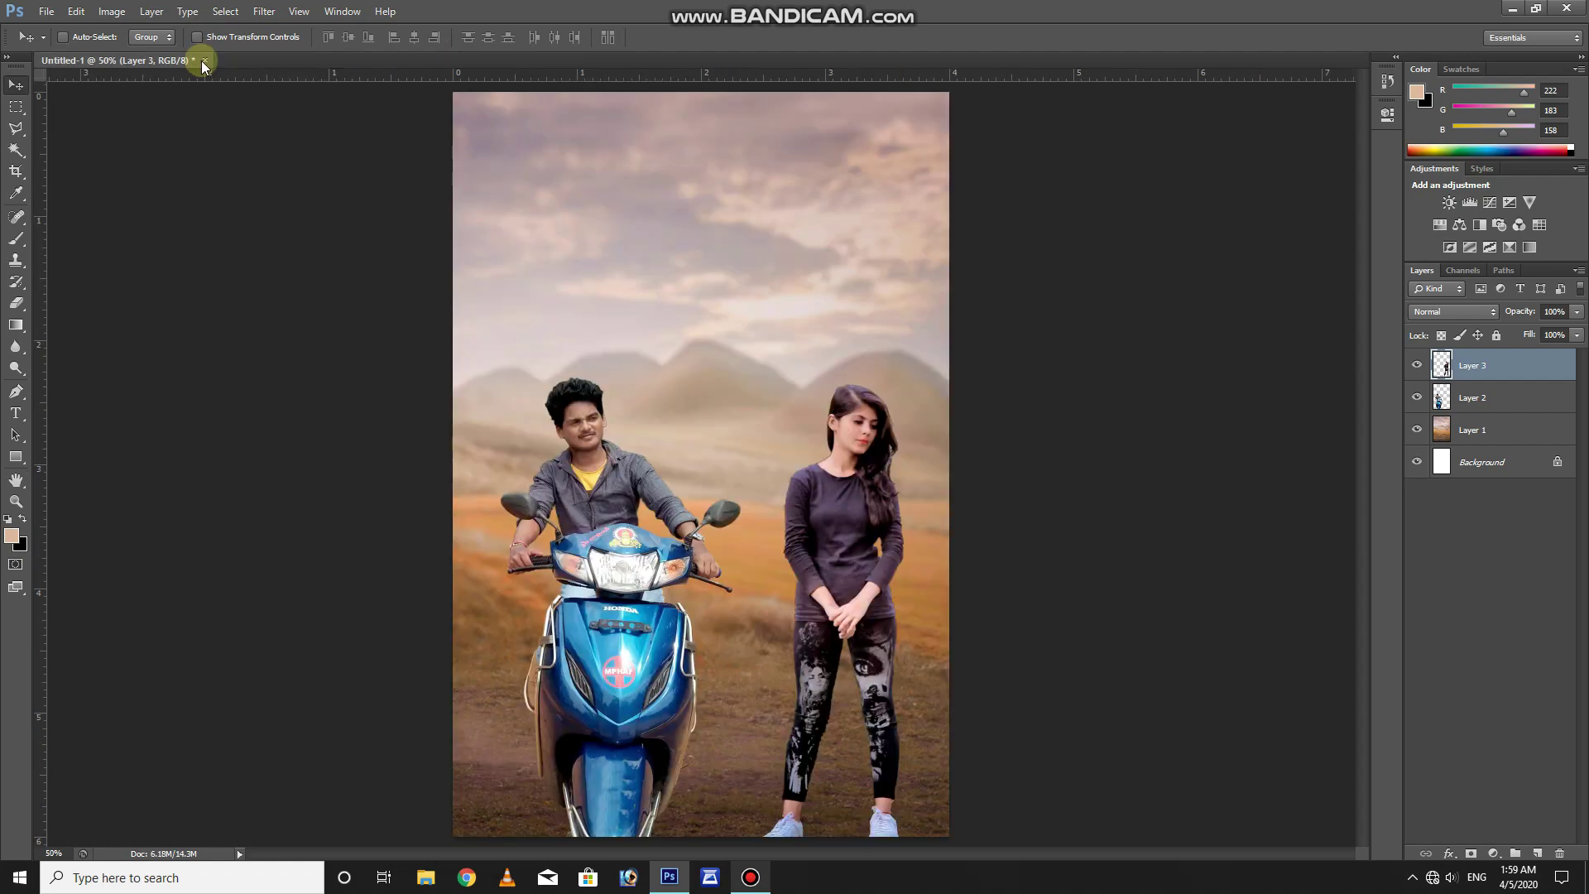